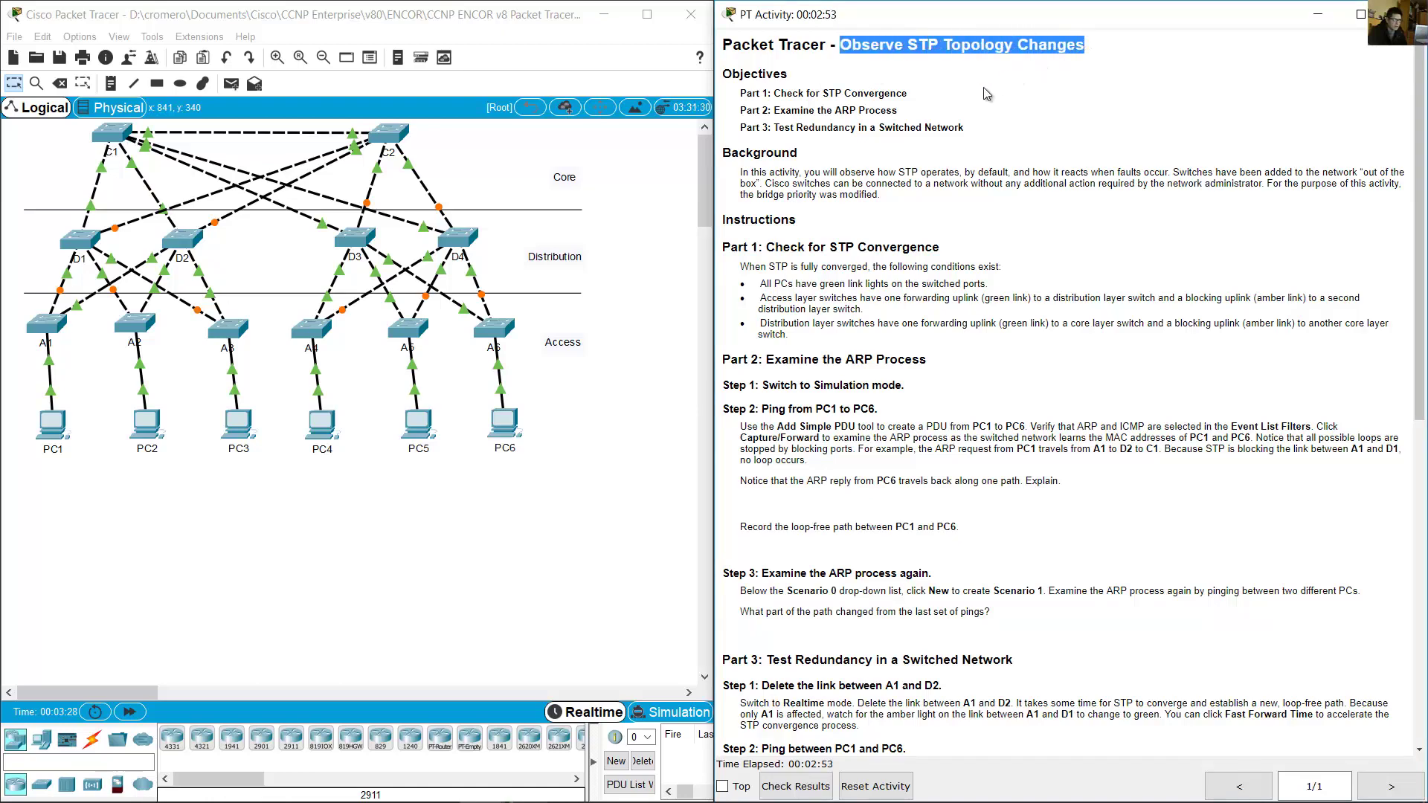
# - Read the activity background and the Part 1 conditions for STP convergence on the PC, access and distribution links
pyautogui.moveTo(804, 172); pyautogui.dragTo(886, 197)
pyautogui.click(1023, 225)
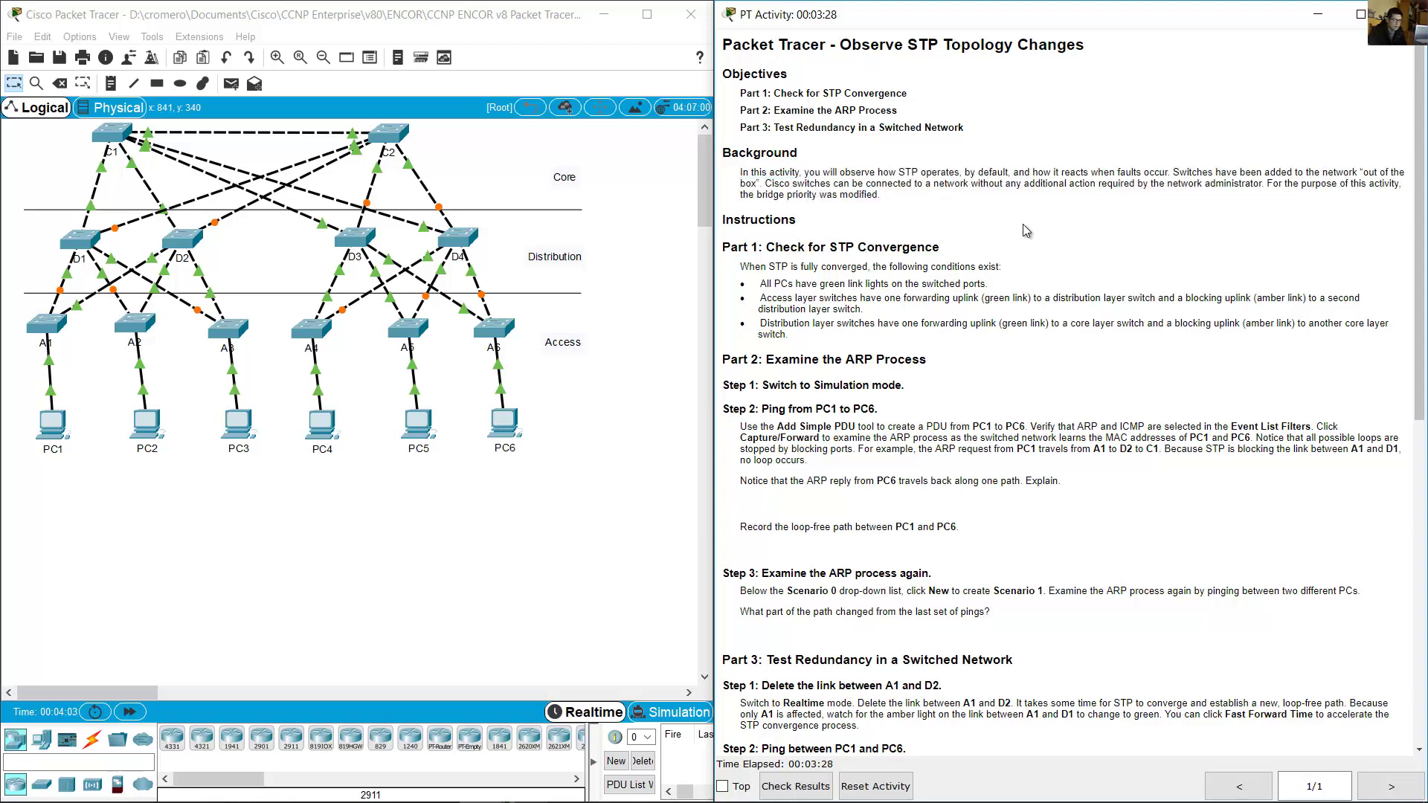
pyautogui.scroll(-3, 1023, 225)
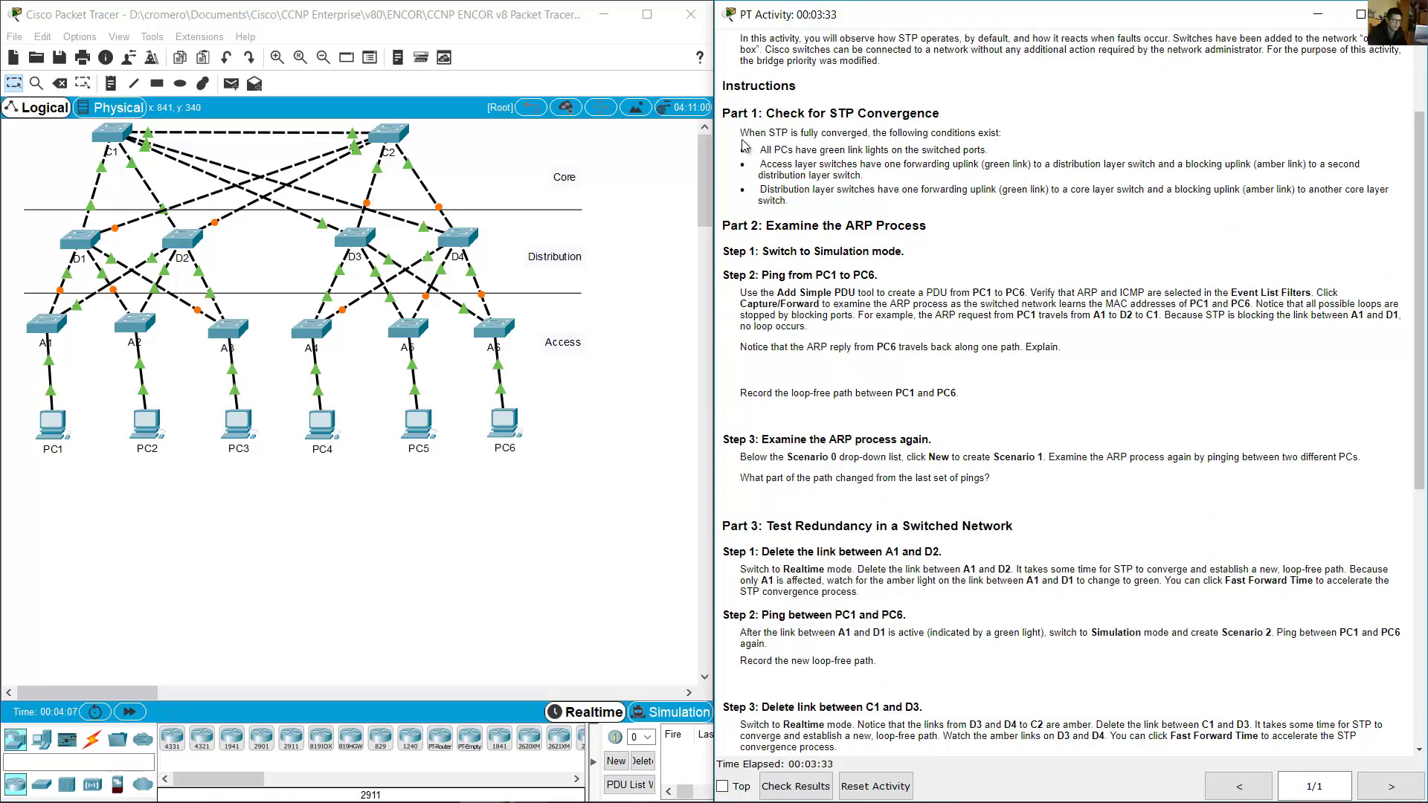
pyautogui.moveTo(741, 133); pyautogui.dragTo(1007, 137)
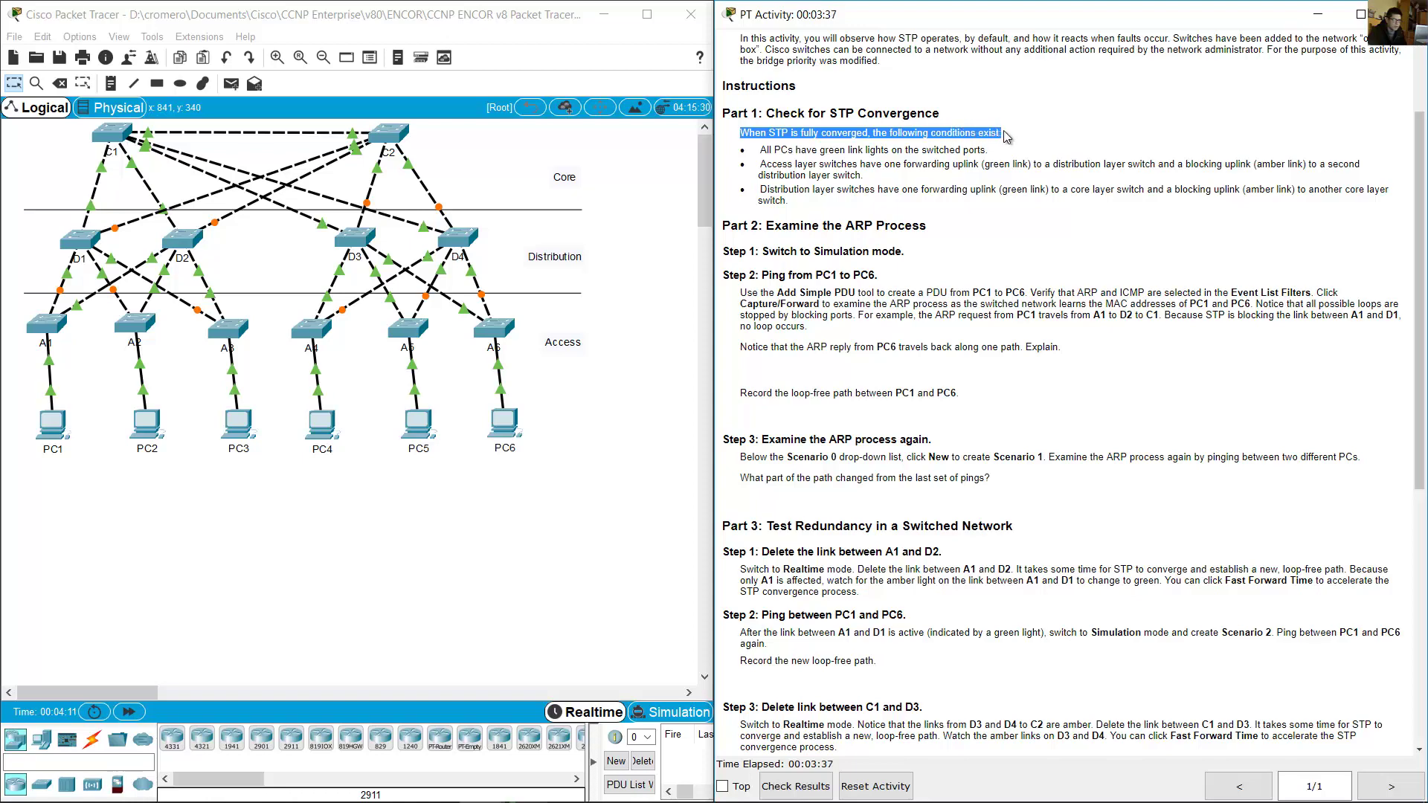
pyautogui.moveTo(762, 151); pyautogui.dragTo(992, 155)
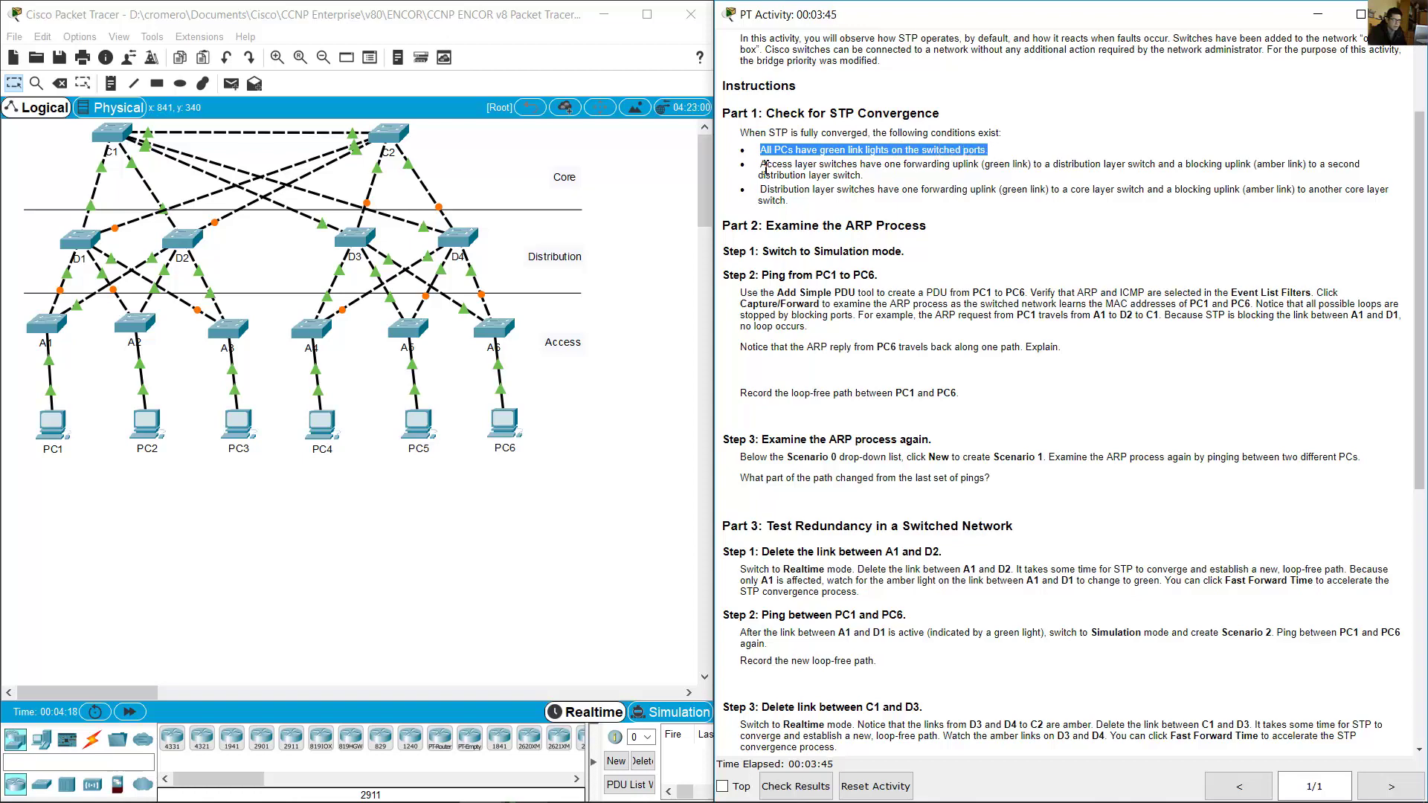
pyautogui.moveTo(761, 164); pyautogui.dragTo(1029, 162)
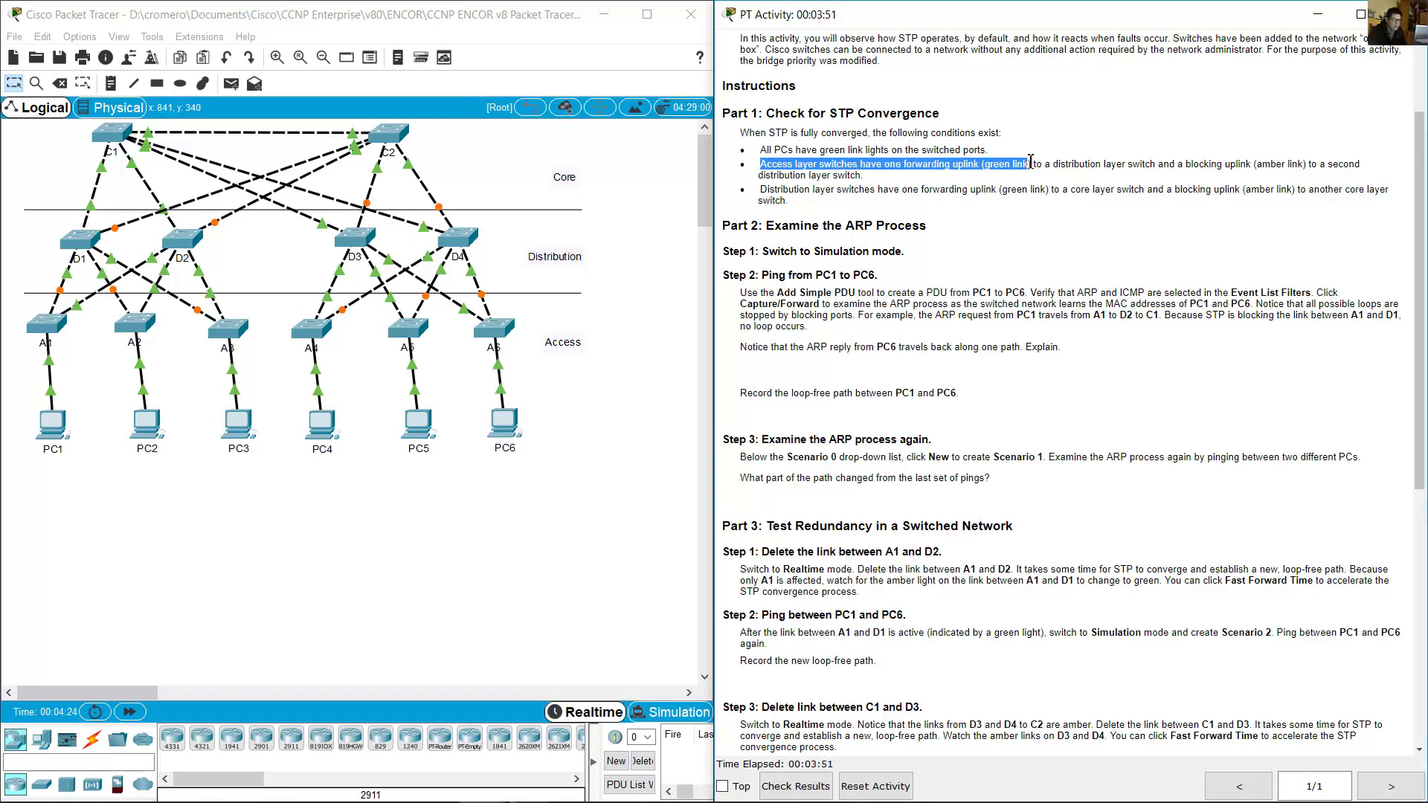
pyautogui.moveTo(1036, 163); pyautogui.dragTo(885, 183)
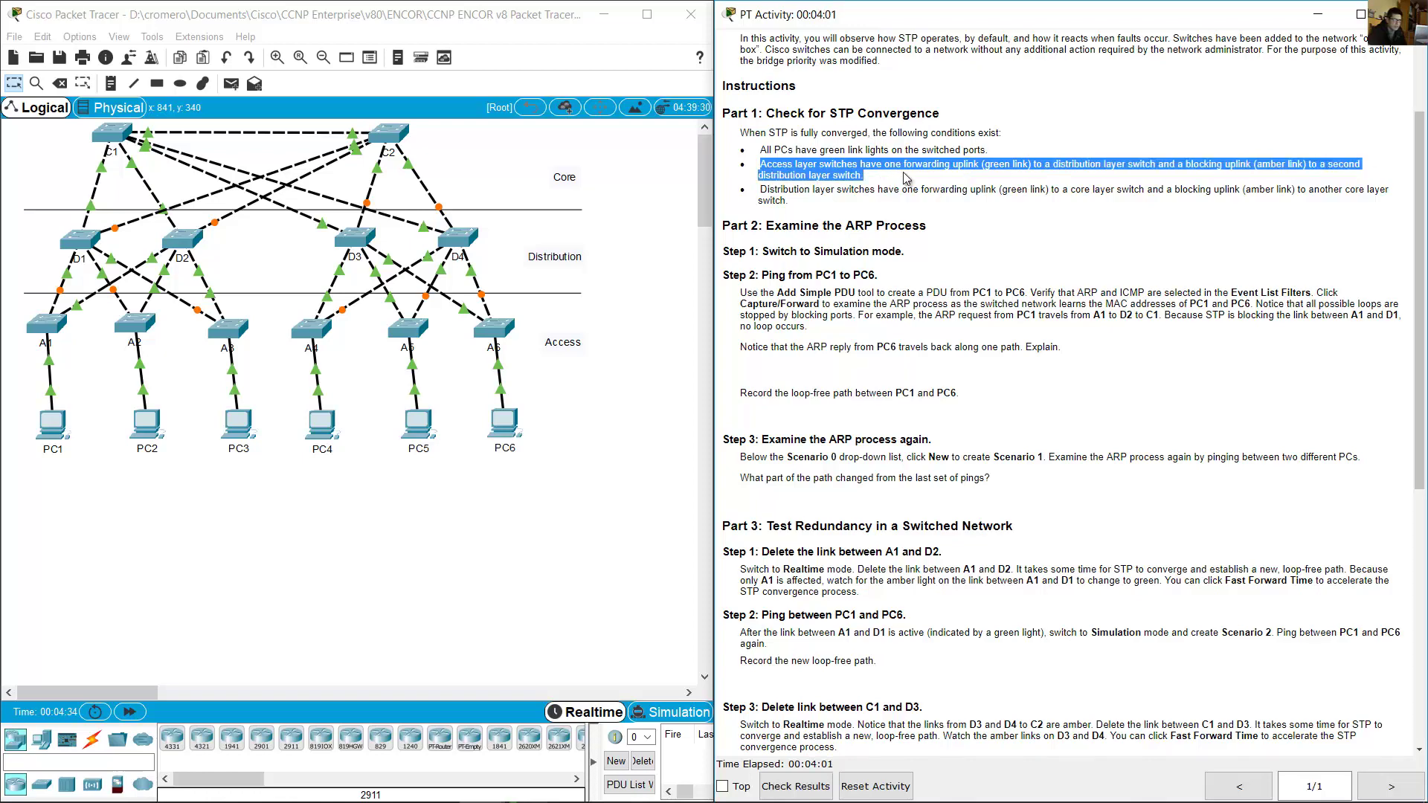
pyautogui.moveTo(764, 189); pyautogui.dragTo(1145, 208)
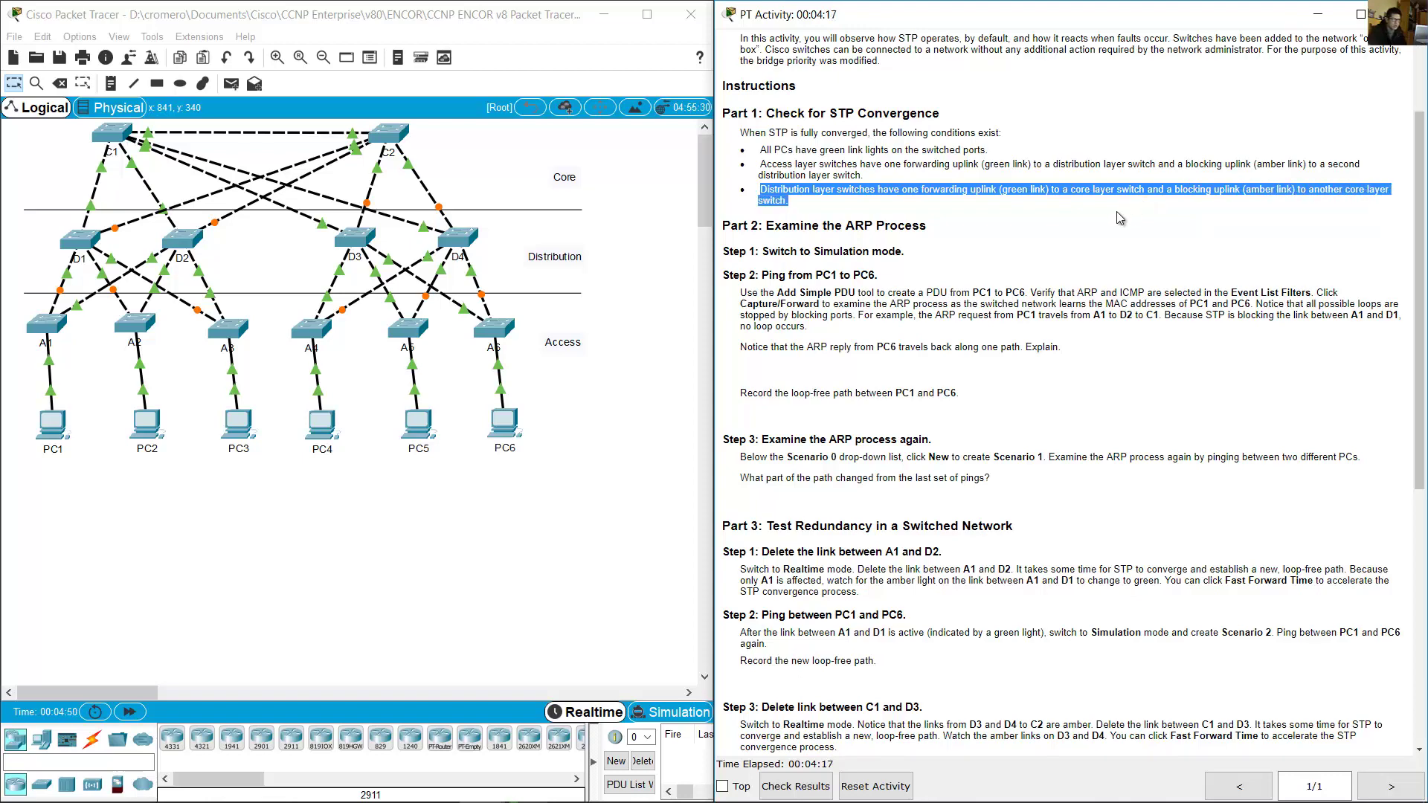
pyautogui.click(1117, 211)
# - Go to Part 2 of the instructions and switch the network to Simulation mode
pyautogui.scroll(-5, 927, 239)
pyautogui.moveTo(770, 48); pyautogui.dragTo(927, 61)
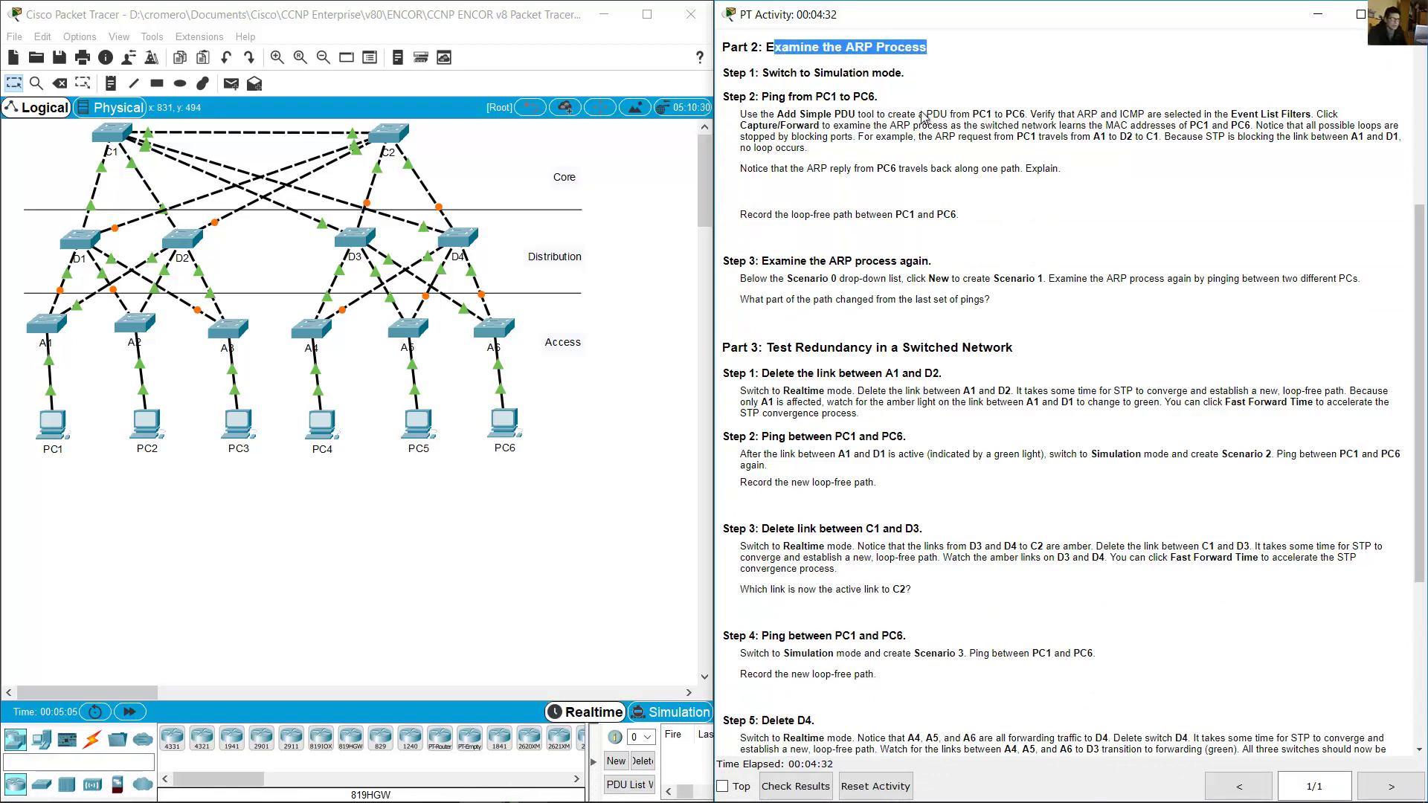
pyautogui.moveTo(762, 73); pyautogui.dragTo(905, 77)
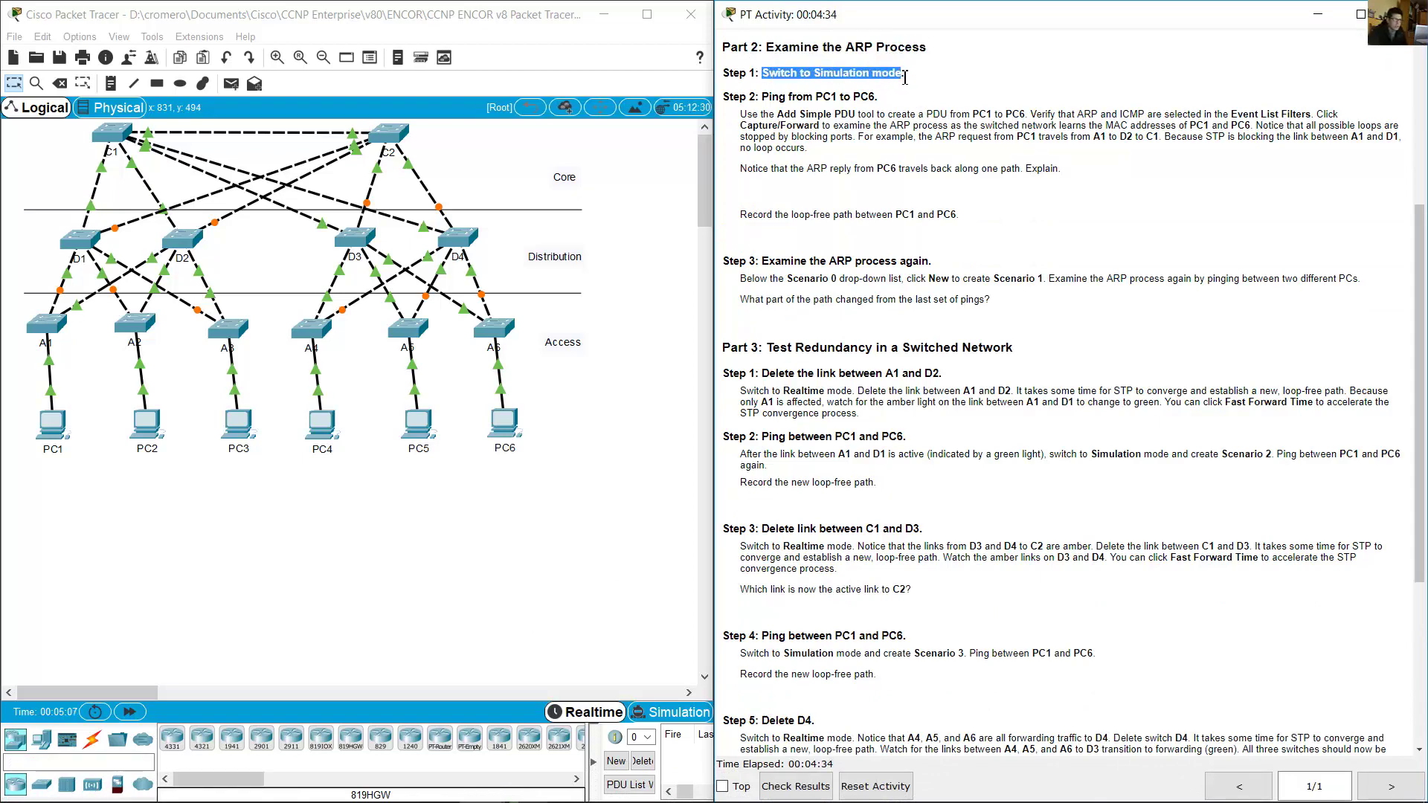
pyautogui.click(677, 714)
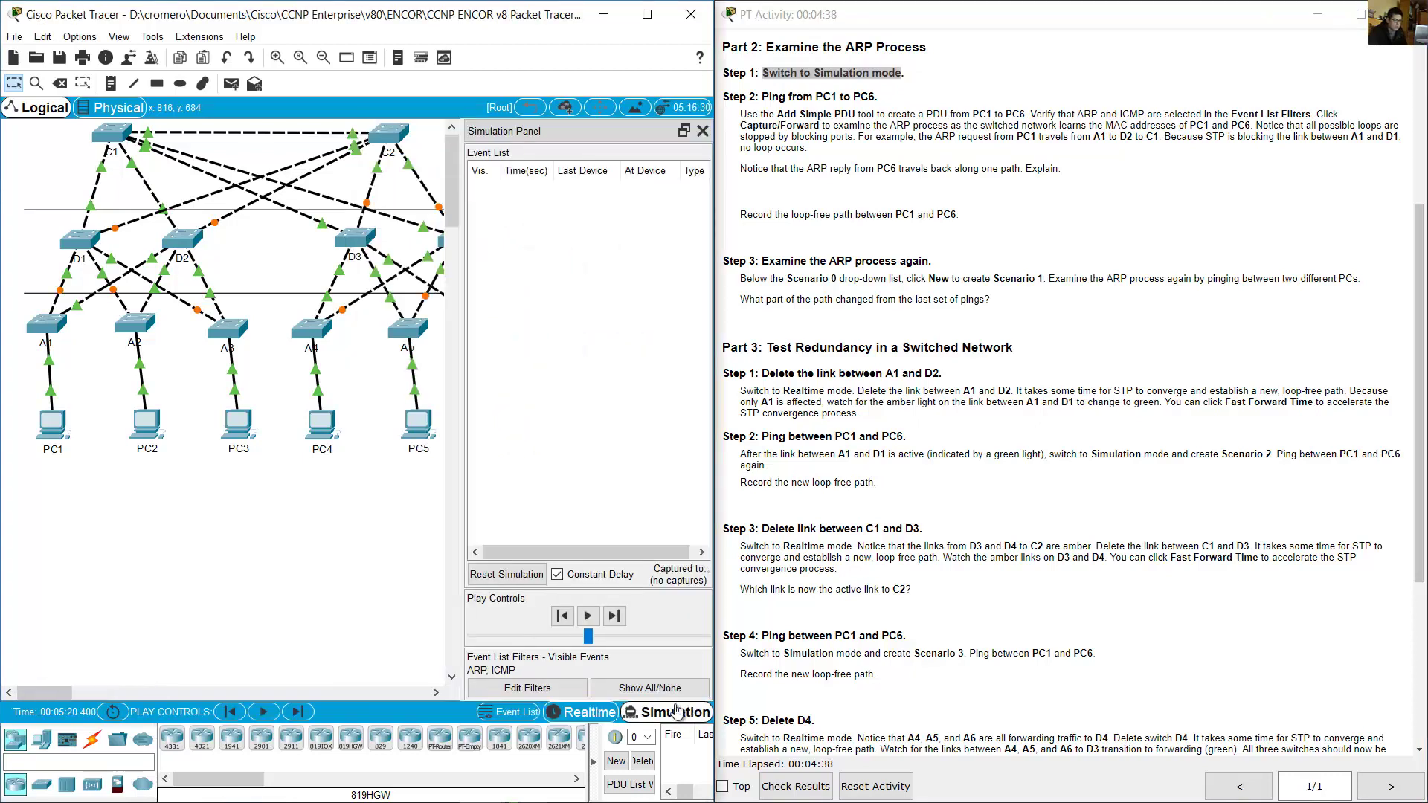
# - Add a simple PDU from PC1 to PC6, following Step 2 of the instructions
pyautogui.moveTo(760, 97); pyautogui.dragTo(883, 102)
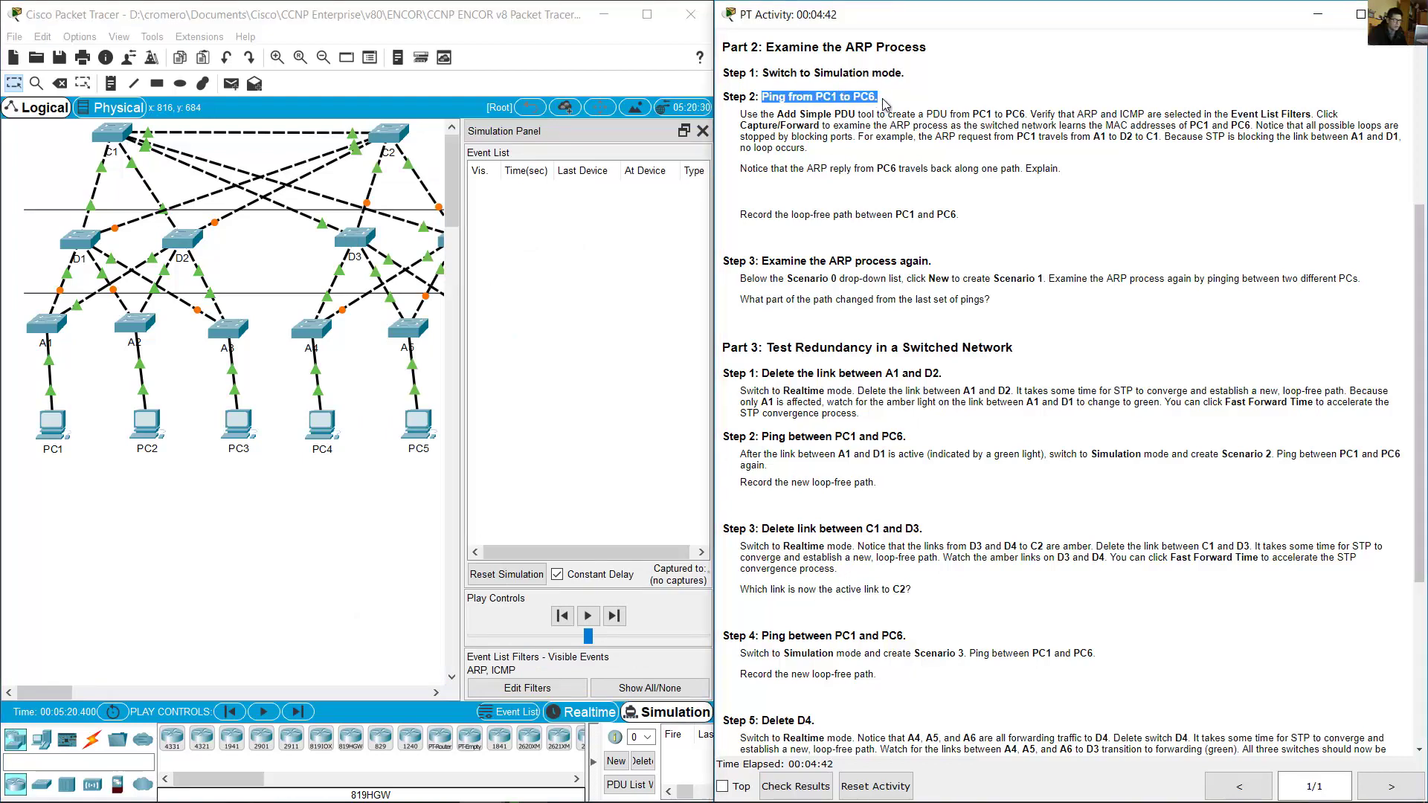
pyautogui.moveTo(715, 111); pyautogui.dragTo(1222, 112)
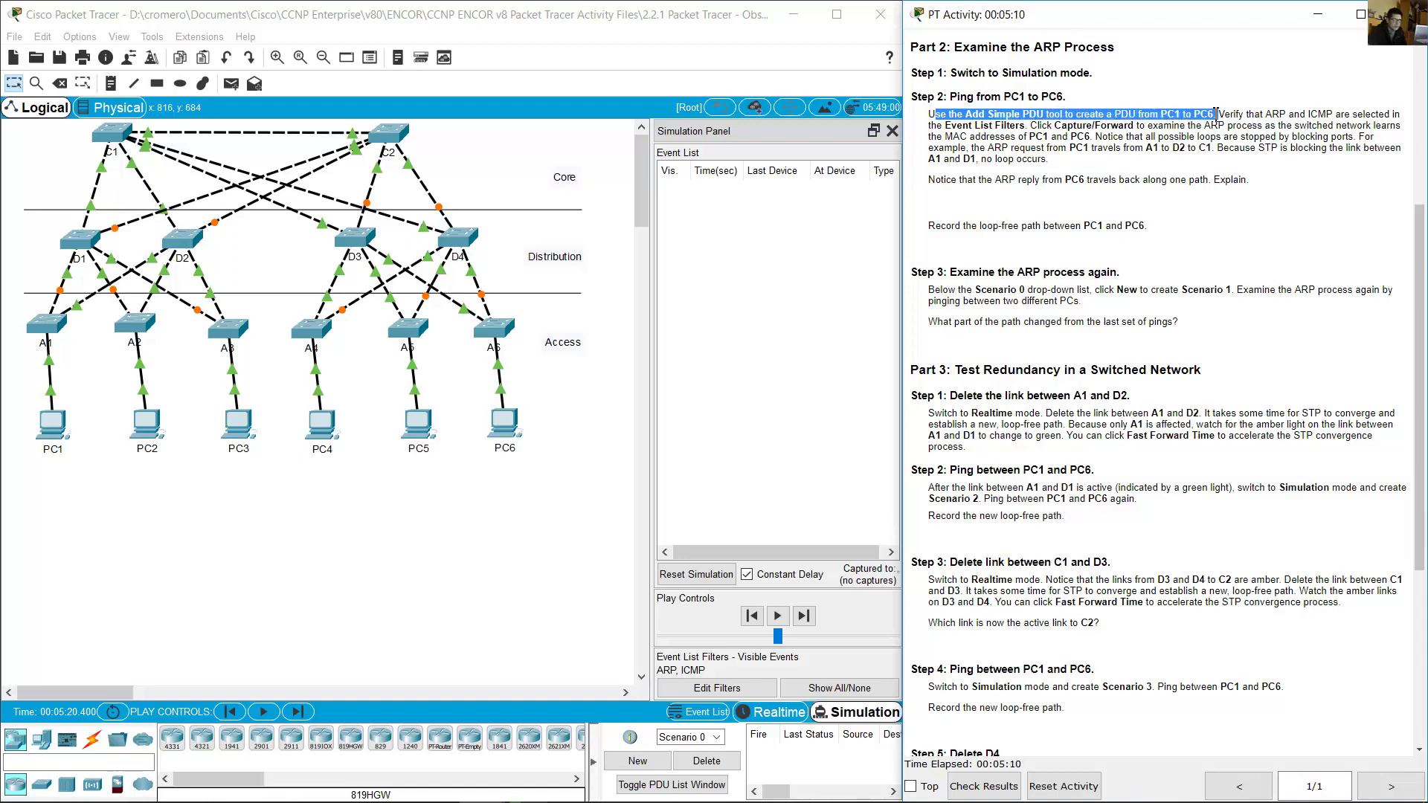
pyautogui.moveTo(1215, 118); pyautogui.dragTo(1219, 114)
pyautogui.click(232, 87)
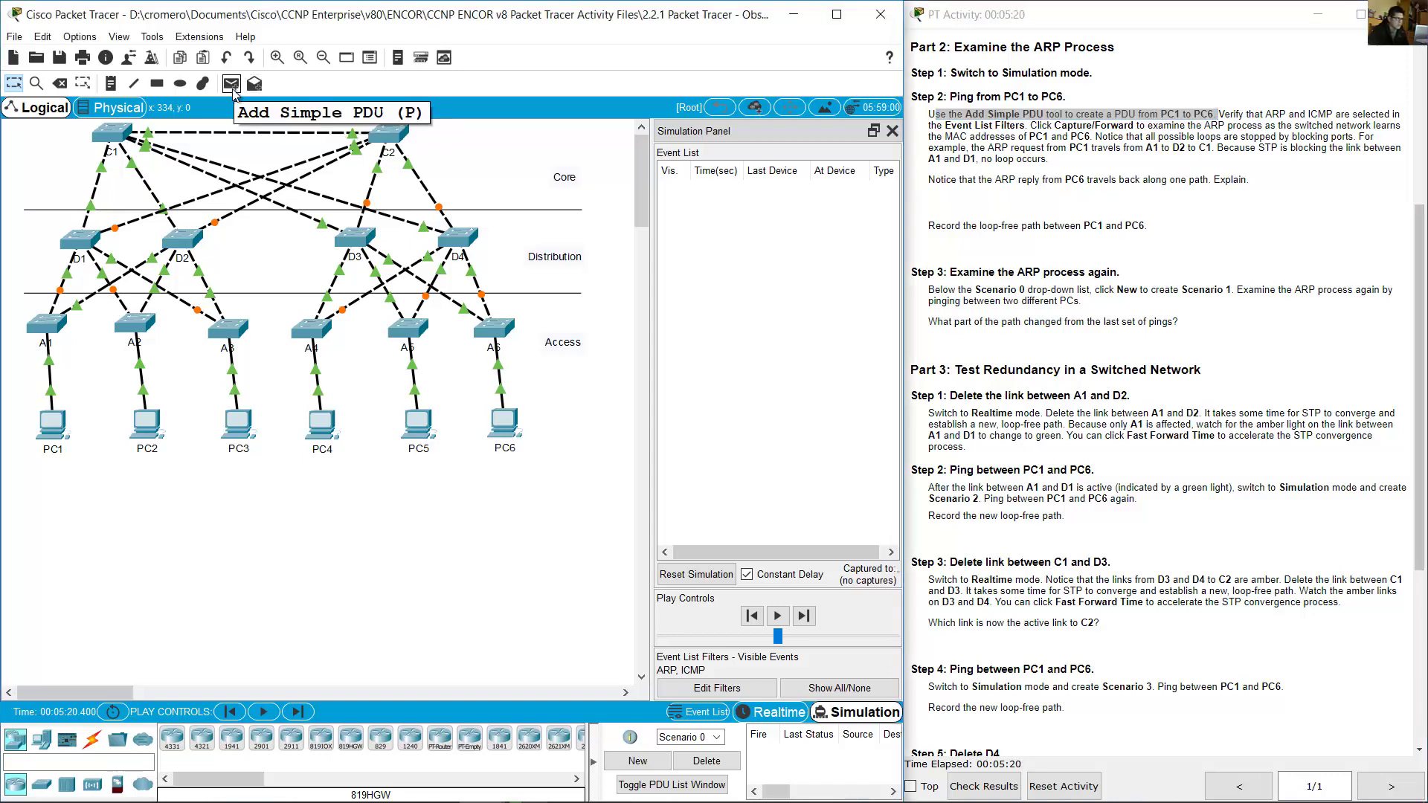
pyautogui.click(233, 85)
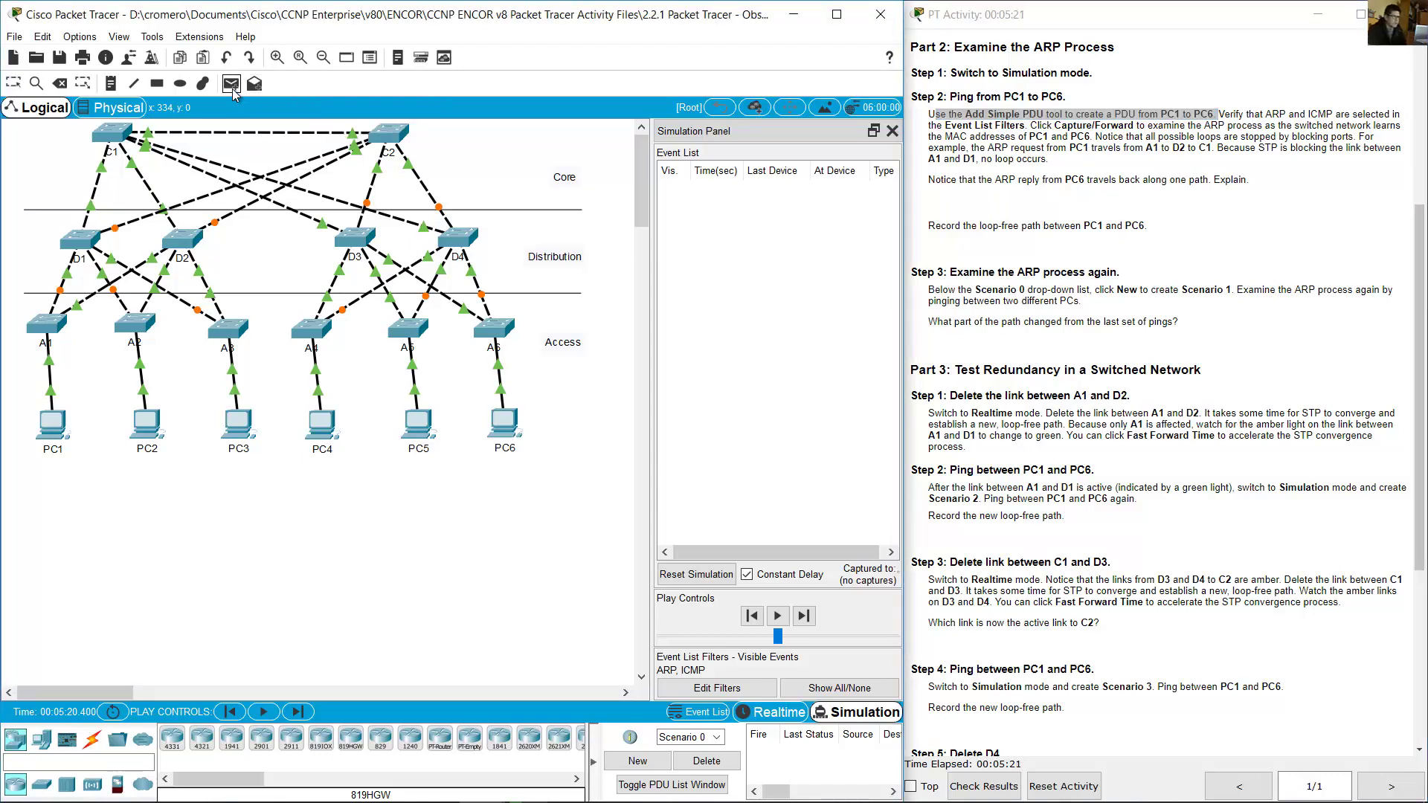
pyautogui.click(52, 424)
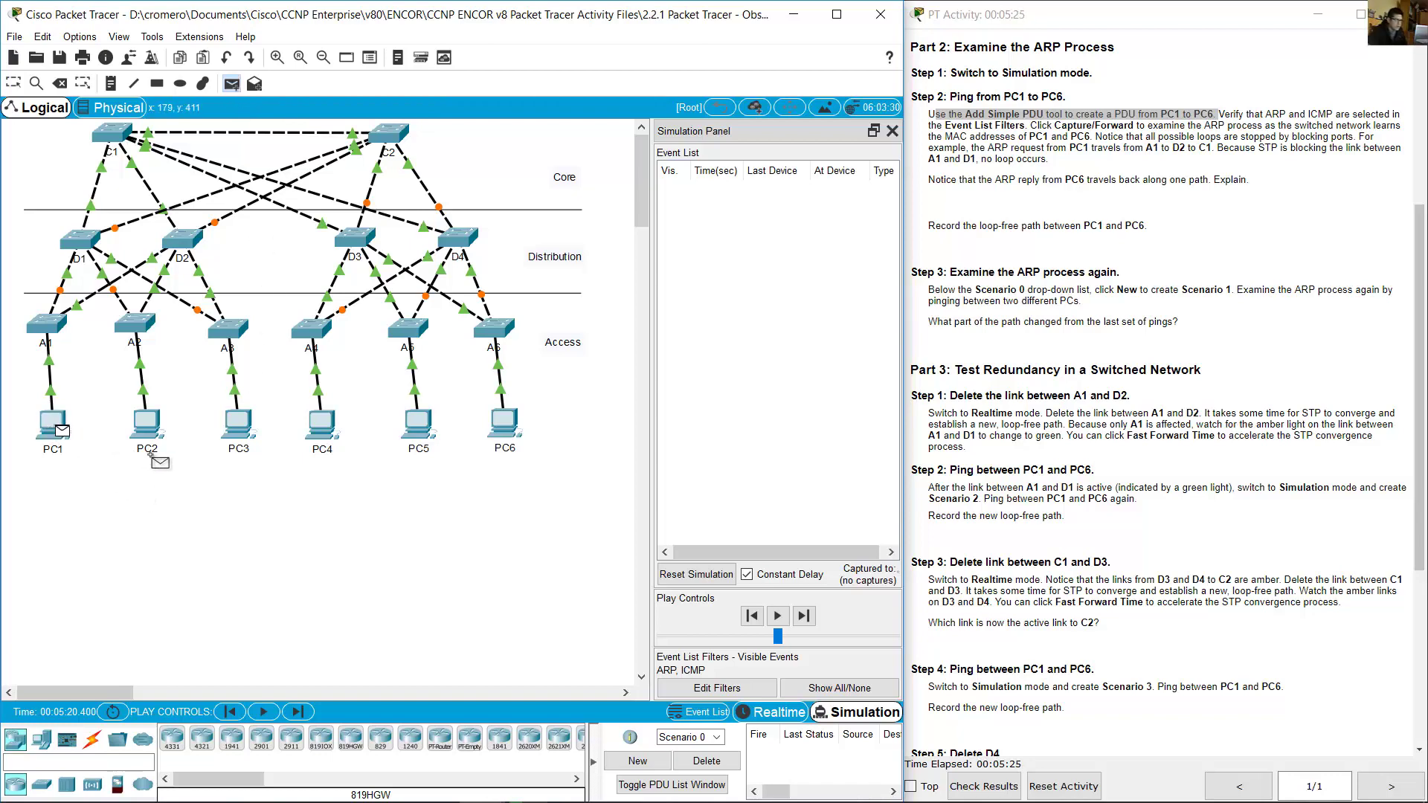
pyautogui.click(505, 427)
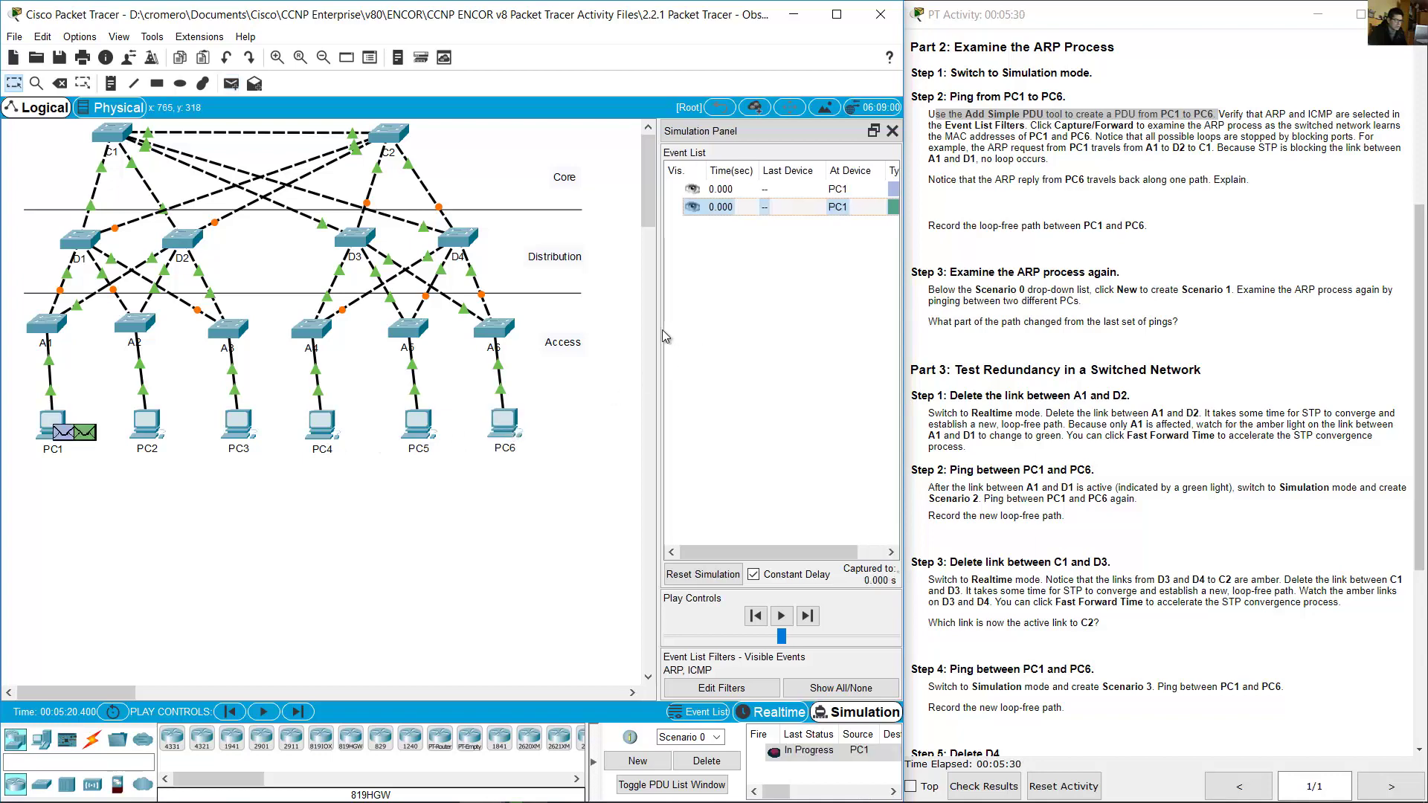
# - Widen the event list to expose the Type column and set the simulation play speed to its maximum
pyautogui.moveTo(659, 329); pyautogui.dragTo(617, 333)
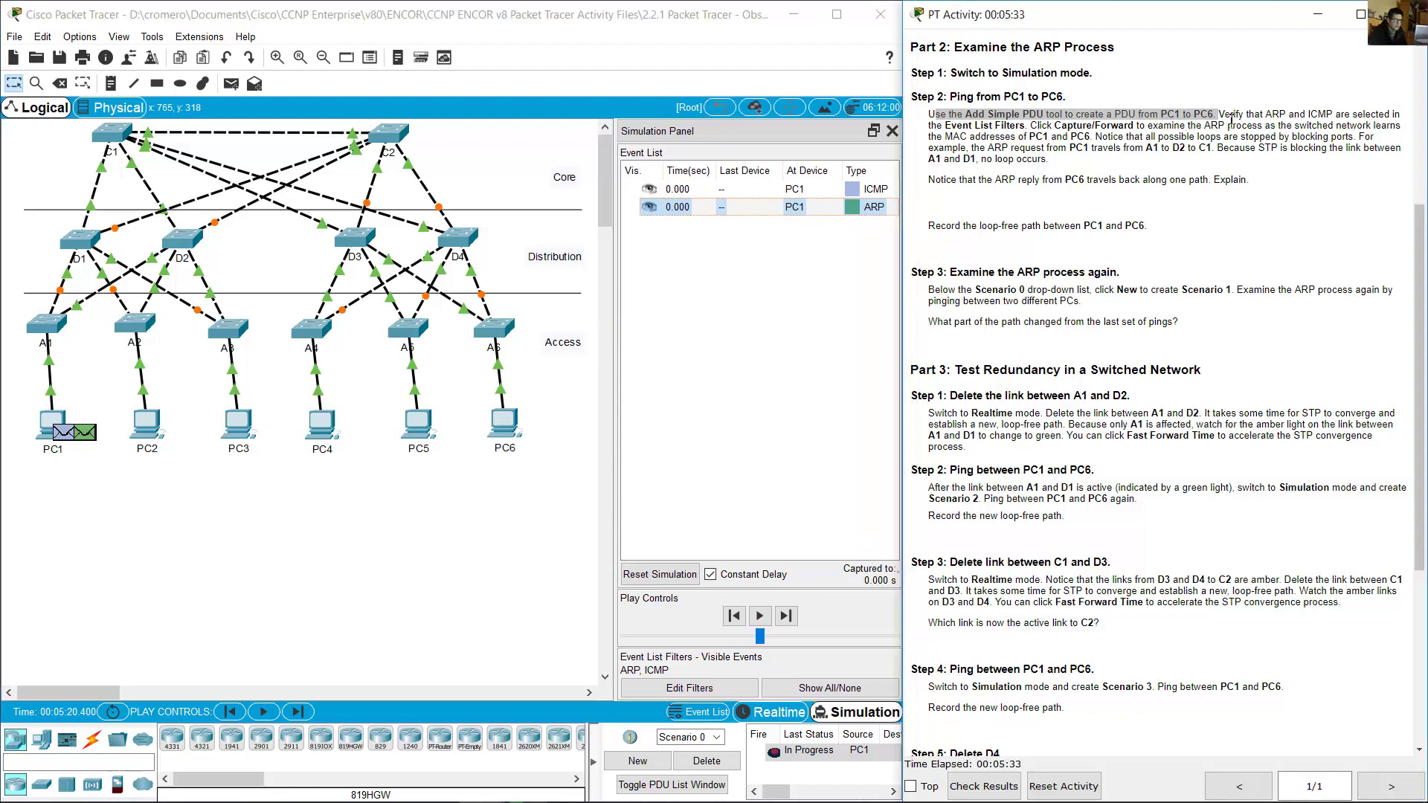
pyautogui.moveTo(1217, 114); pyautogui.dragTo(1026, 125)
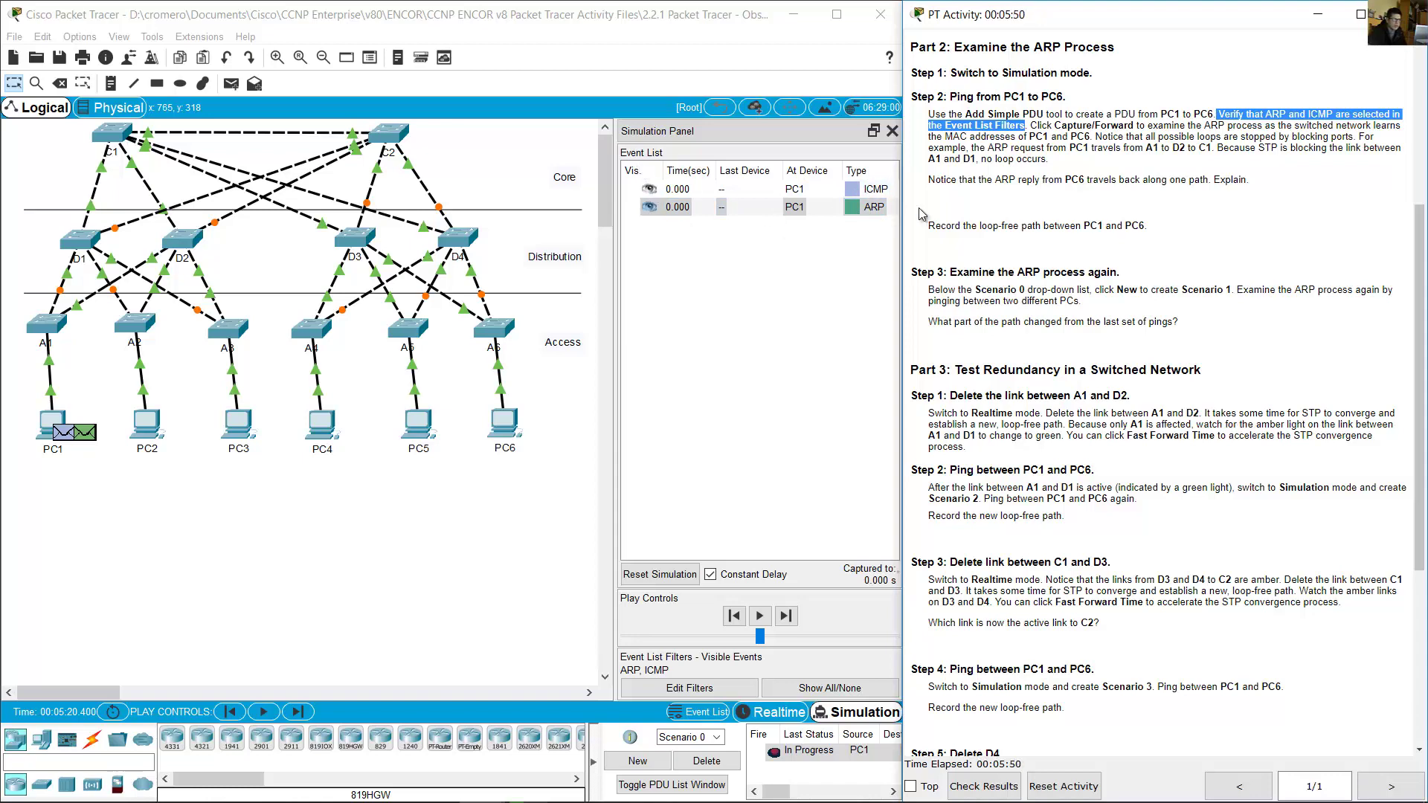
pyautogui.moveTo(1031, 125); pyautogui.dragTo(1095, 138)
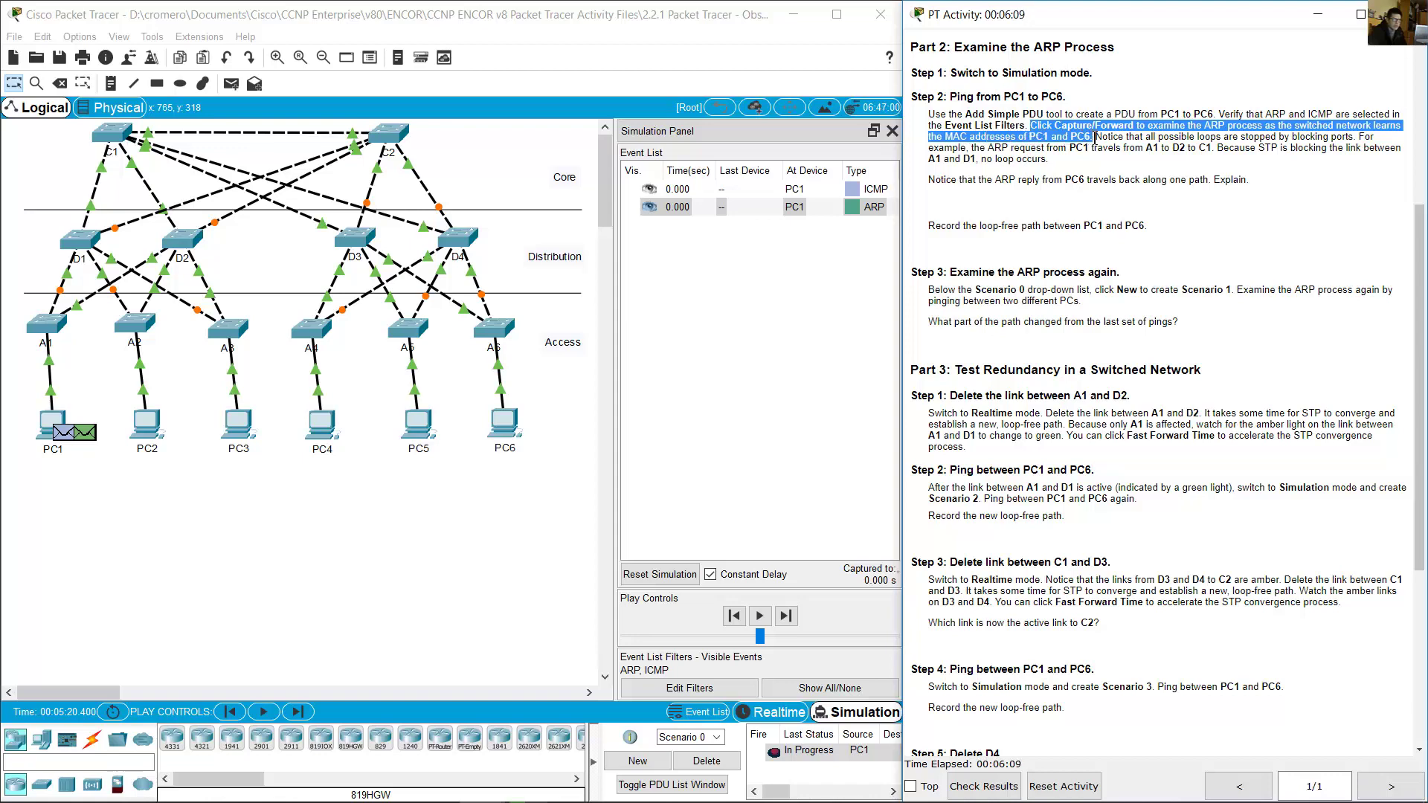
pyautogui.click(787, 623)
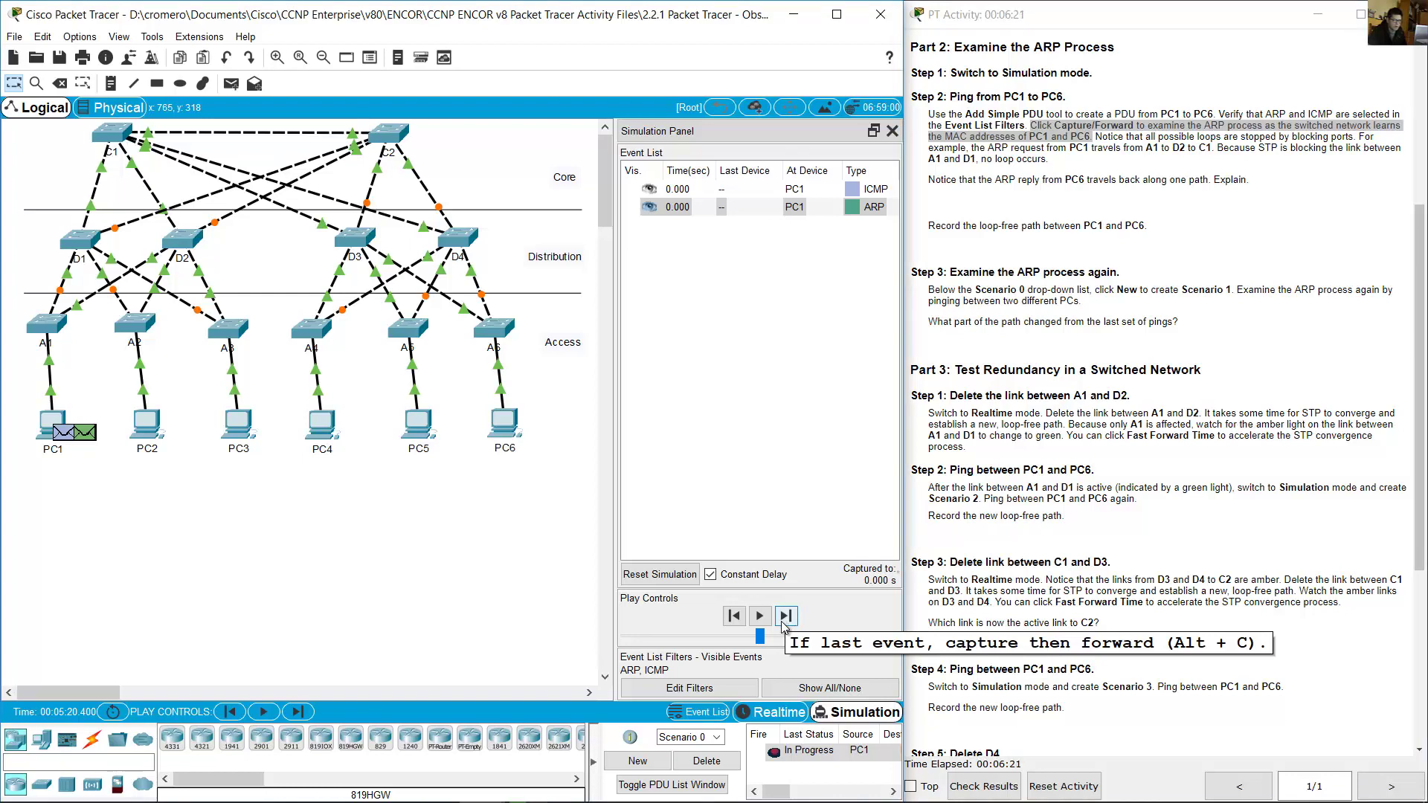
pyautogui.moveTo(844, 638); pyautogui.dragTo(897, 644)
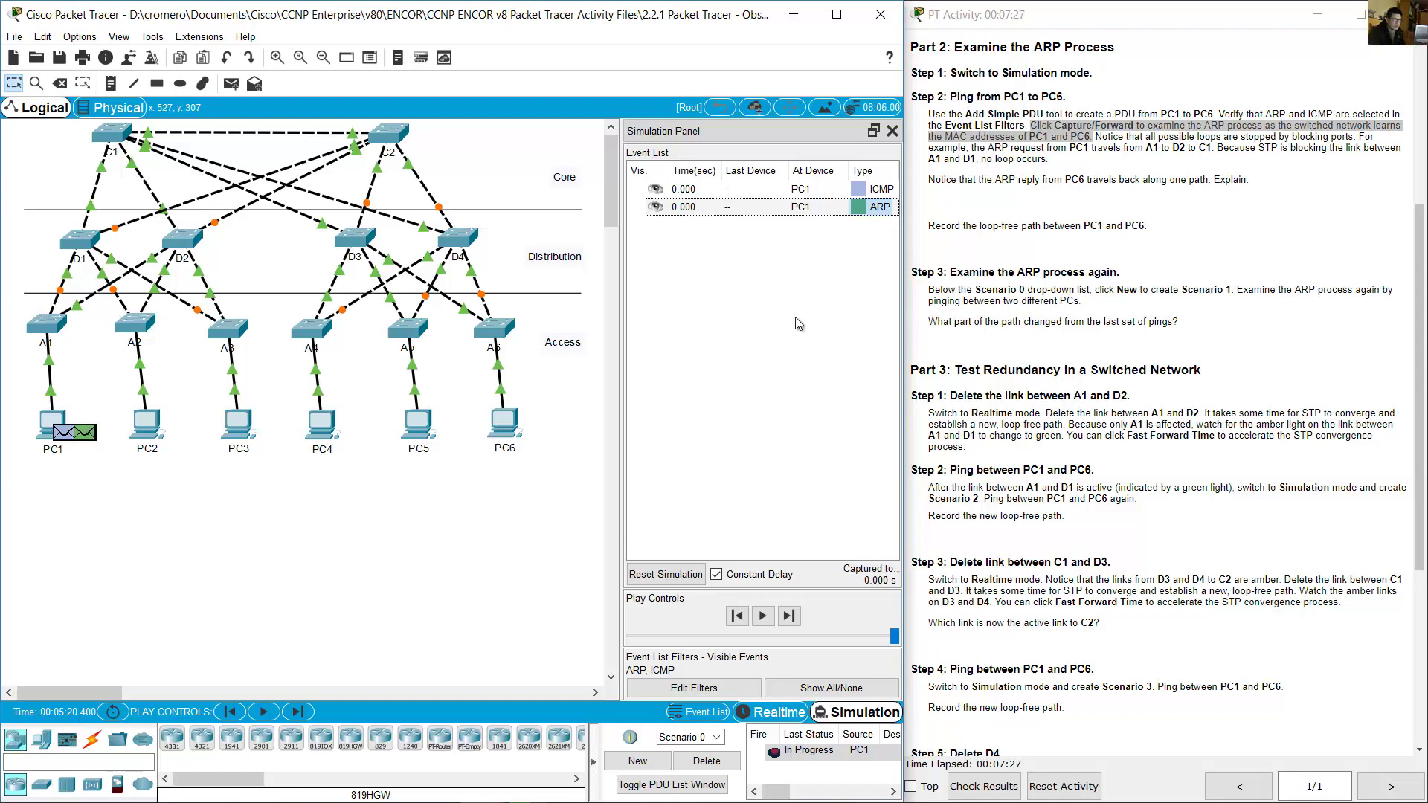
# - Read the notes on blocked loops and the ARP reply, tracing the request path from A1 through D2 to C1
pyautogui.click(1153, 165)
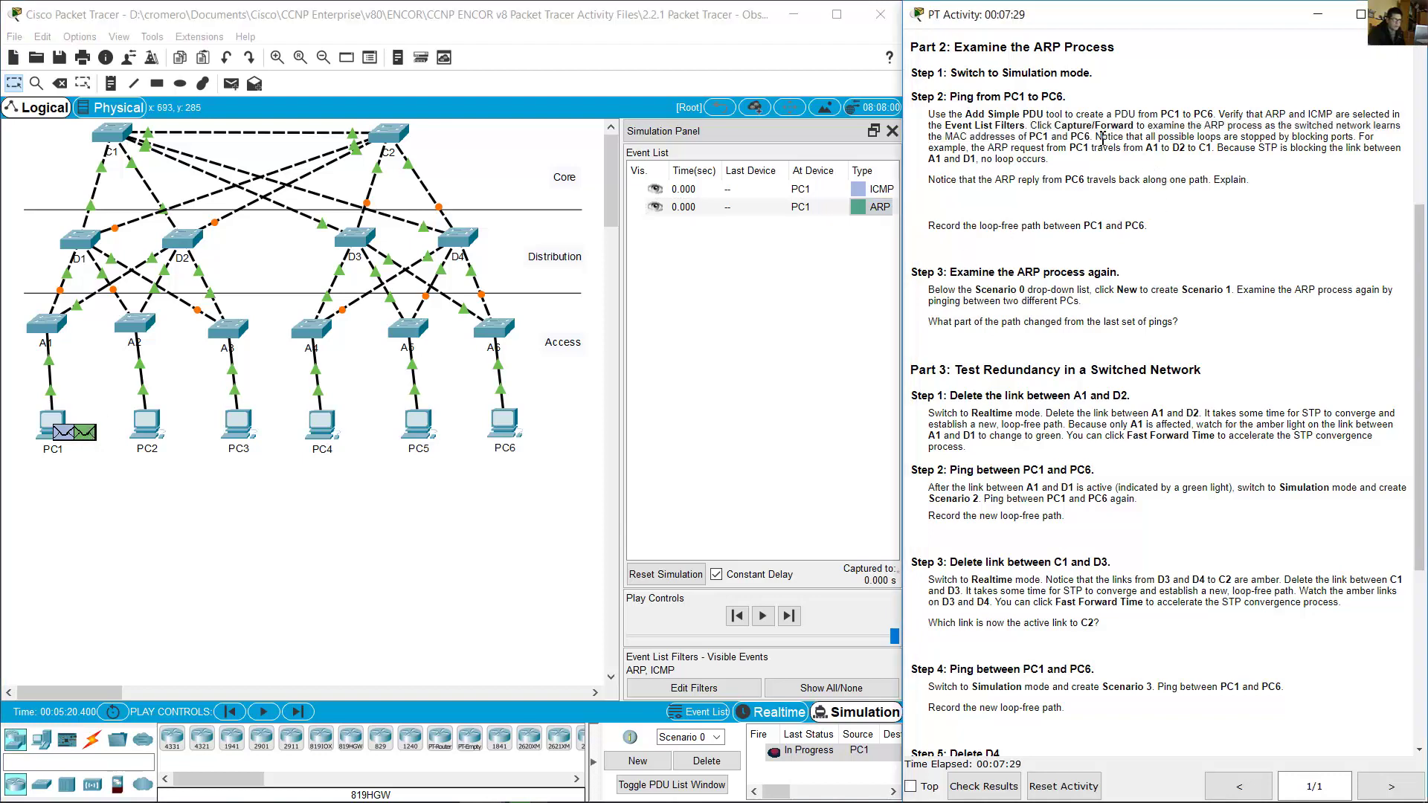
pyautogui.moveTo(1139, 137); pyautogui.dragTo(1210, 151)
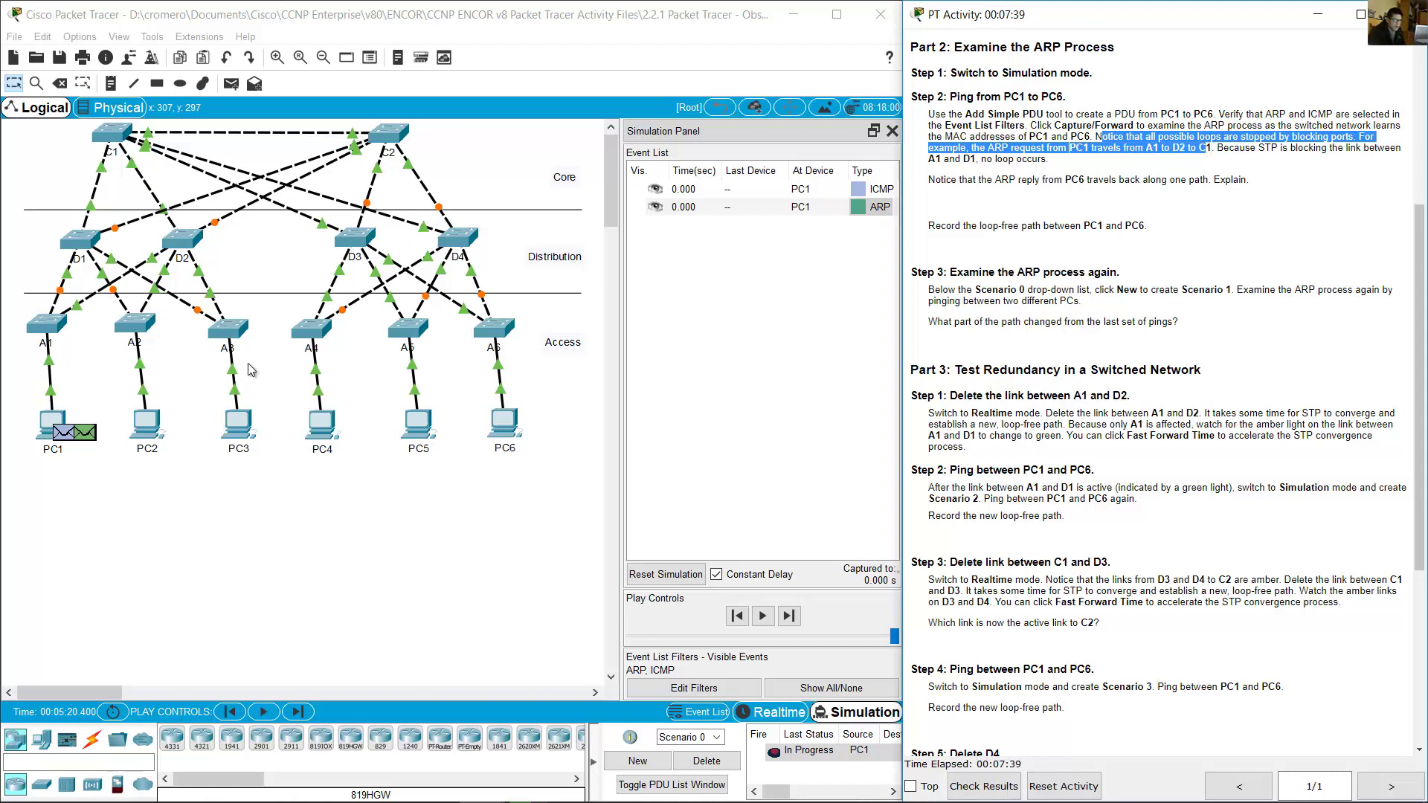
pyautogui.moveTo(86, 360); pyautogui.dragTo(39, 316)
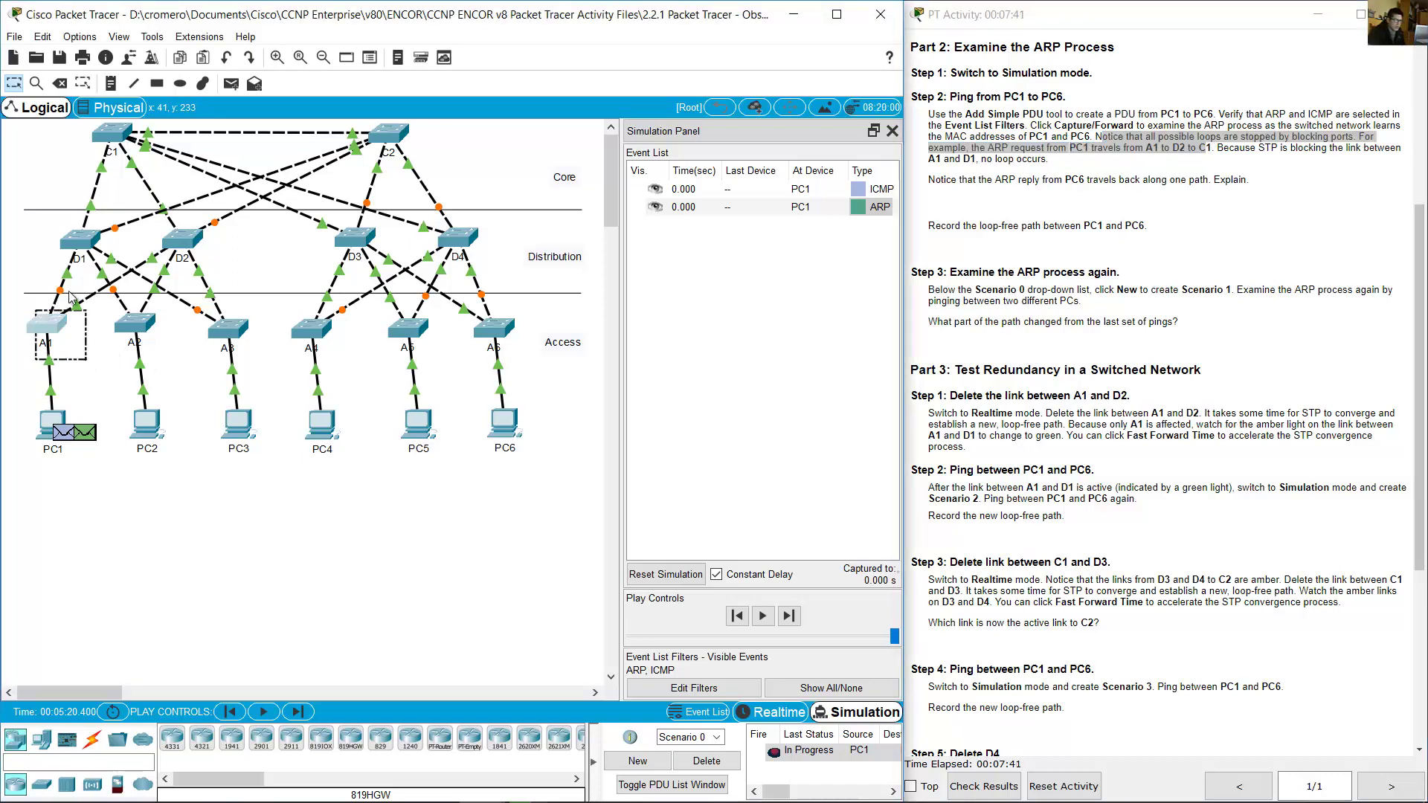
pyautogui.moveTo(227, 254); pyautogui.dragTo(169, 239)
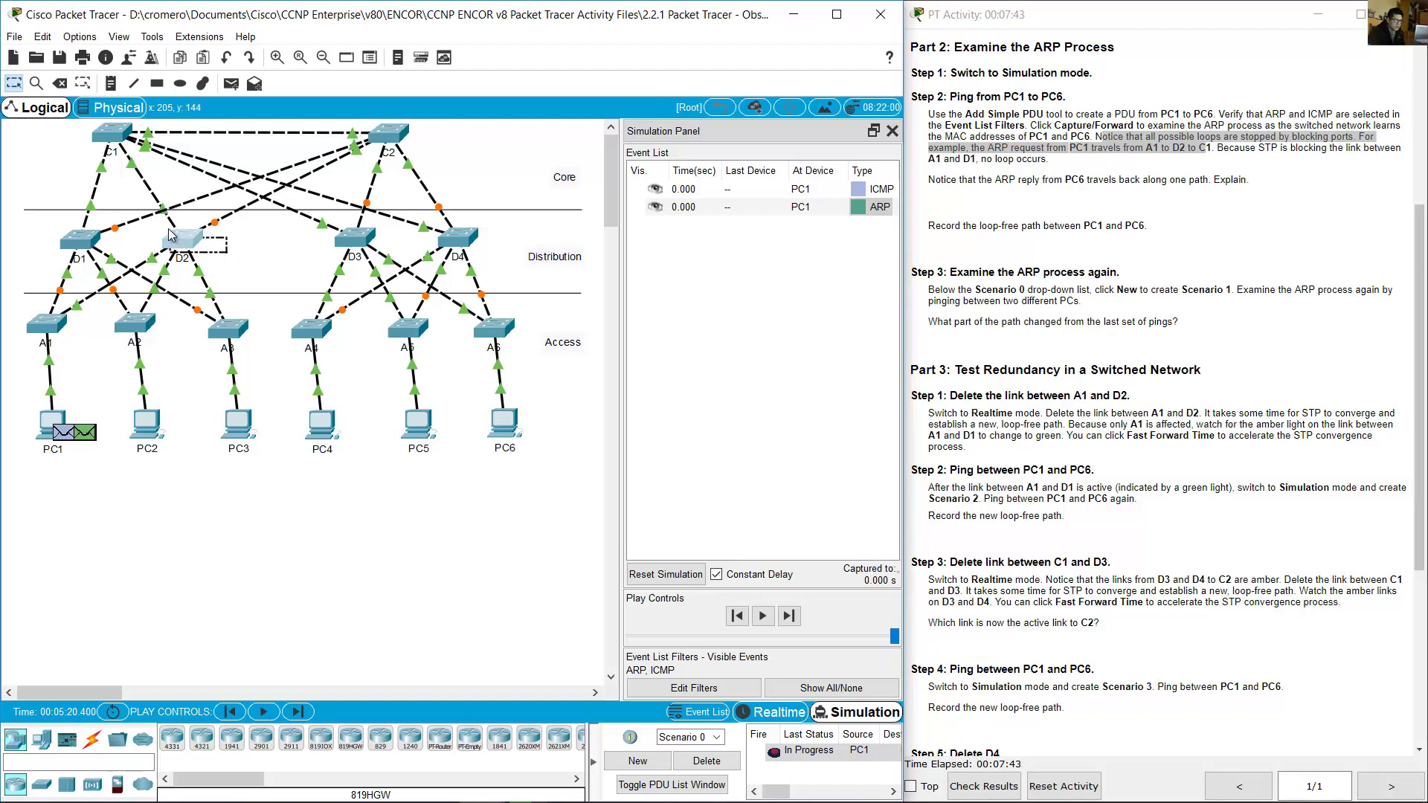
pyautogui.moveTo(72, 135); pyautogui.dragTo(133, 162)
pyautogui.click(1229, 162)
pyautogui.moveTo(1231, 148); pyautogui.dragTo(955, 158)
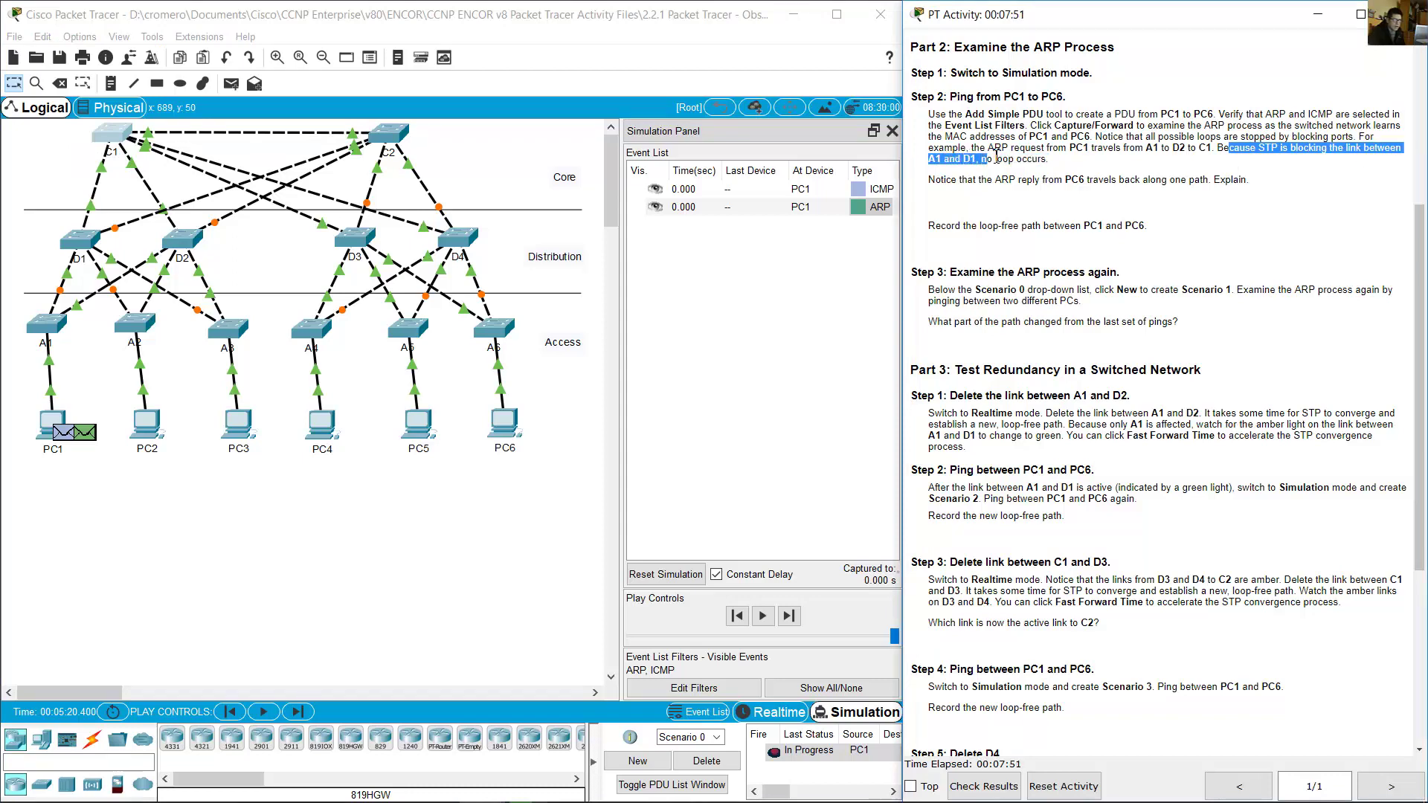
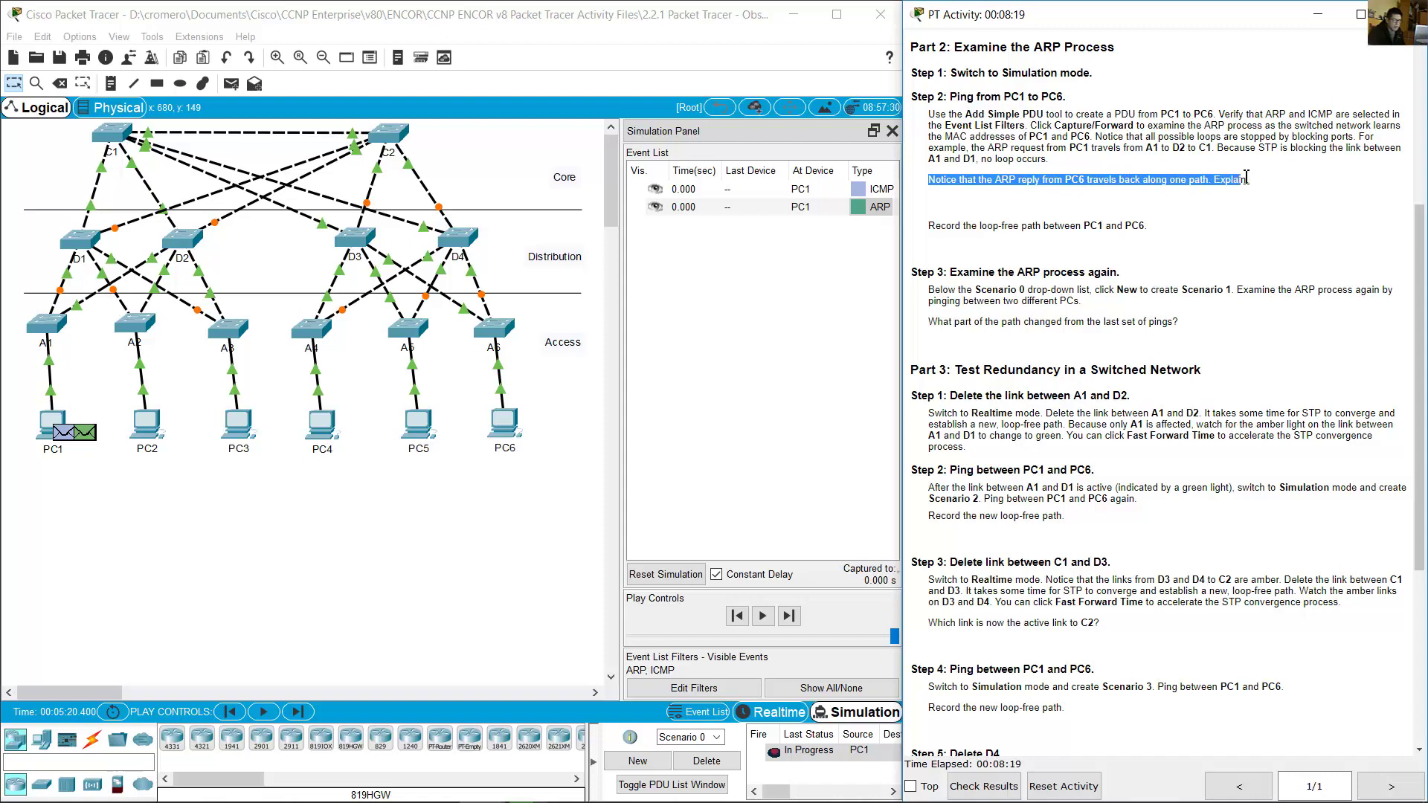
pyautogui.click(1162, 176)
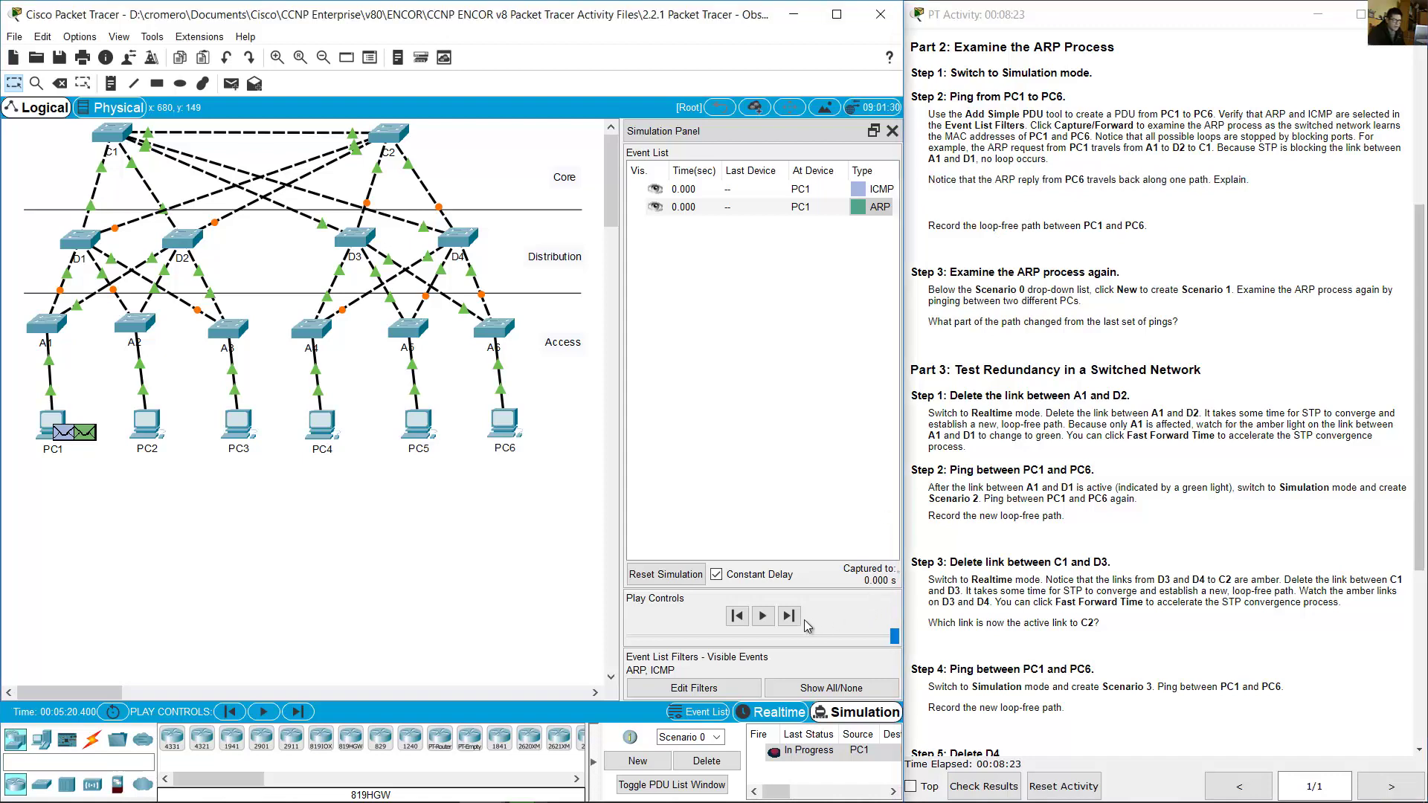
# - Capture and forward the simulation one event at a time until PC1's ARP request reaches PC6
pyautogui.click(789, 616)
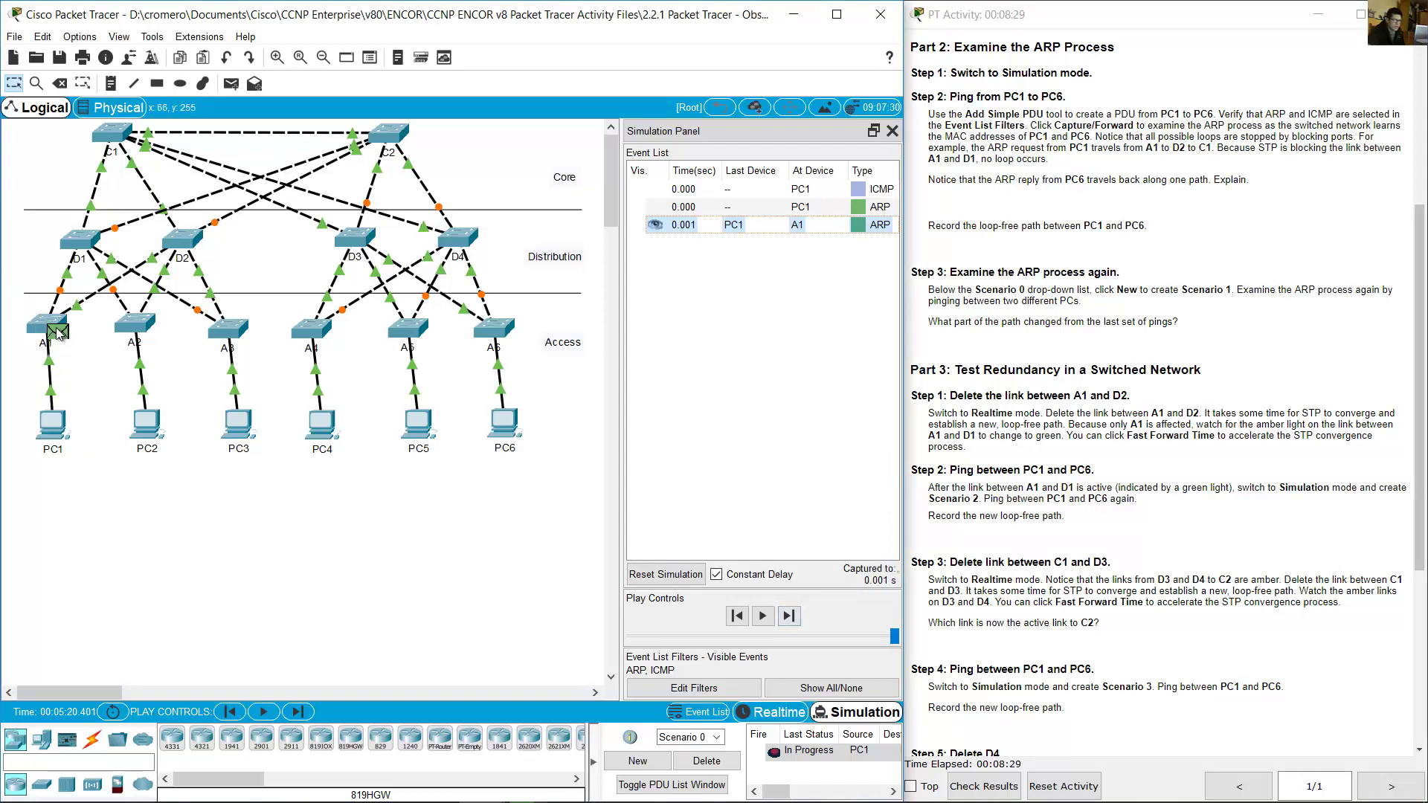
pyautogui.click(788, 616)
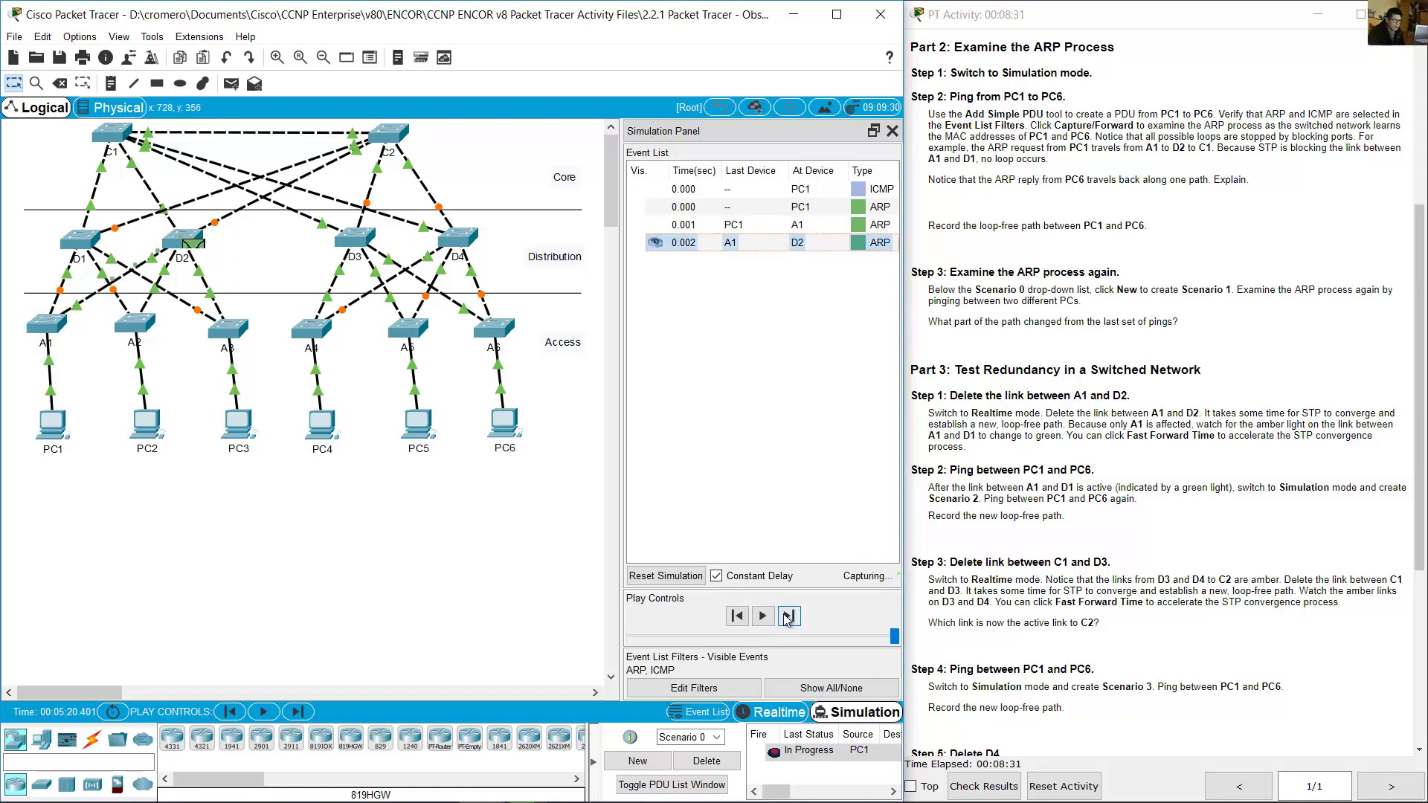
pyautogui.click(788, 616)
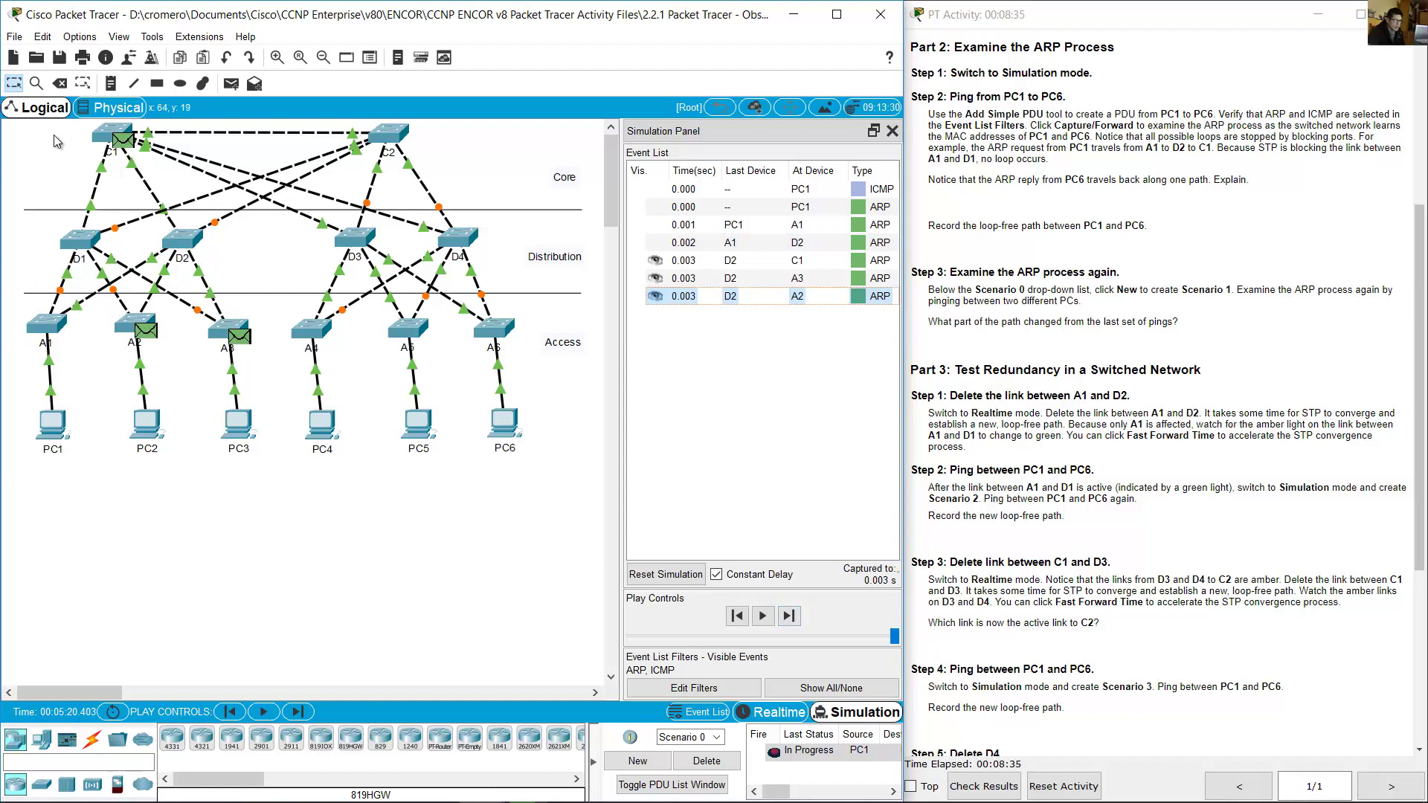
pyautogui.moveTo(58, 134); pyautogui.dragTo(135, 178)
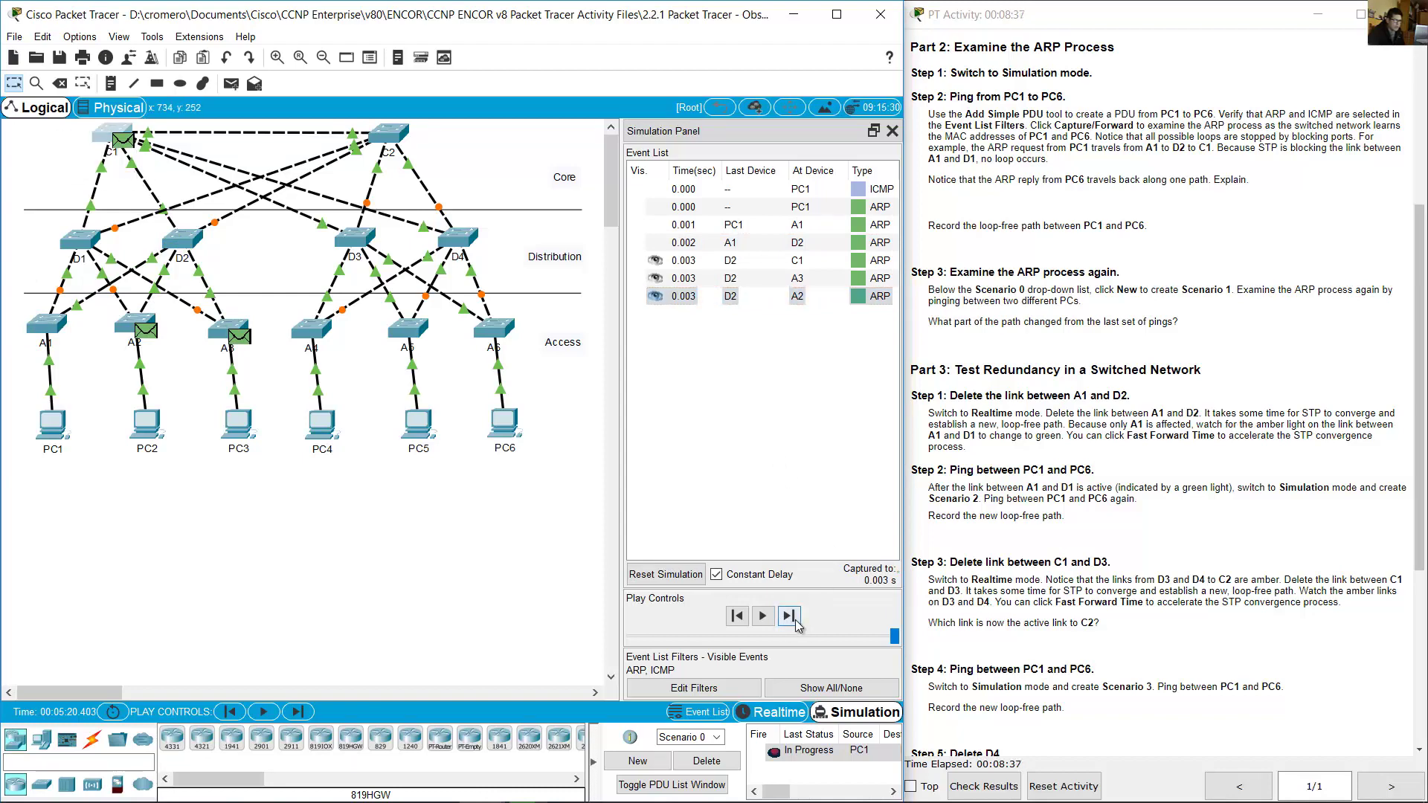
pyautogui.click(790, 616)
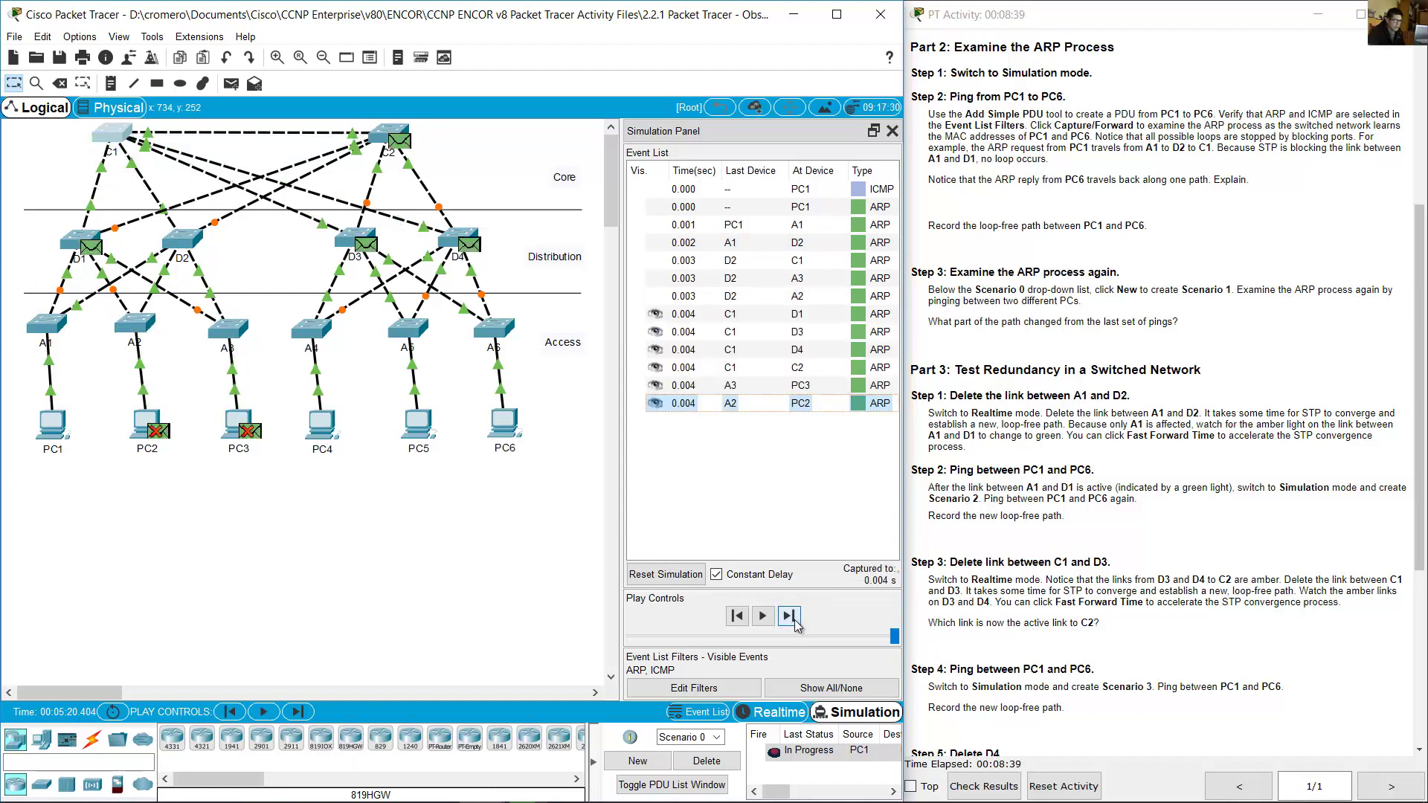
pyautogui.click(790, 616)
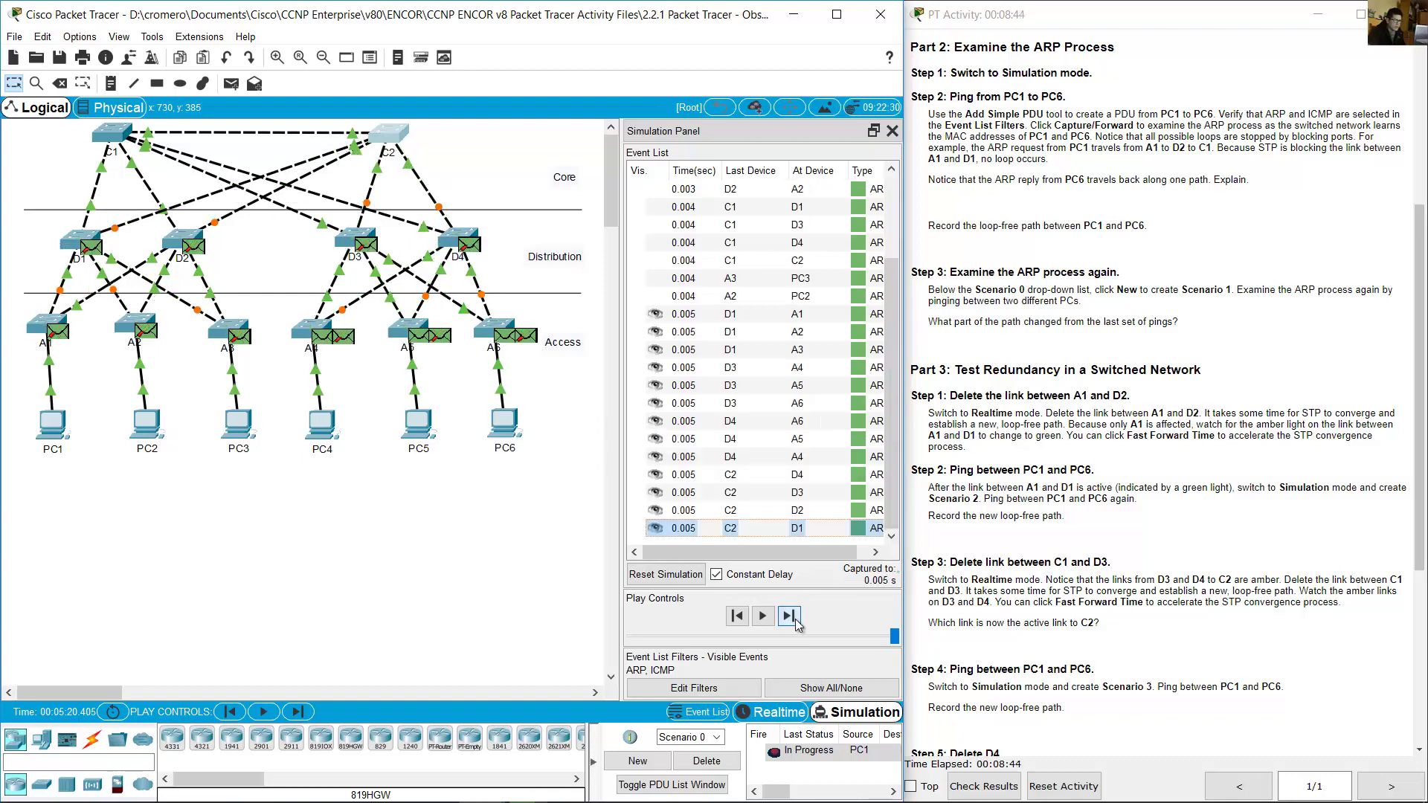
pyautogui.click(795, 619)
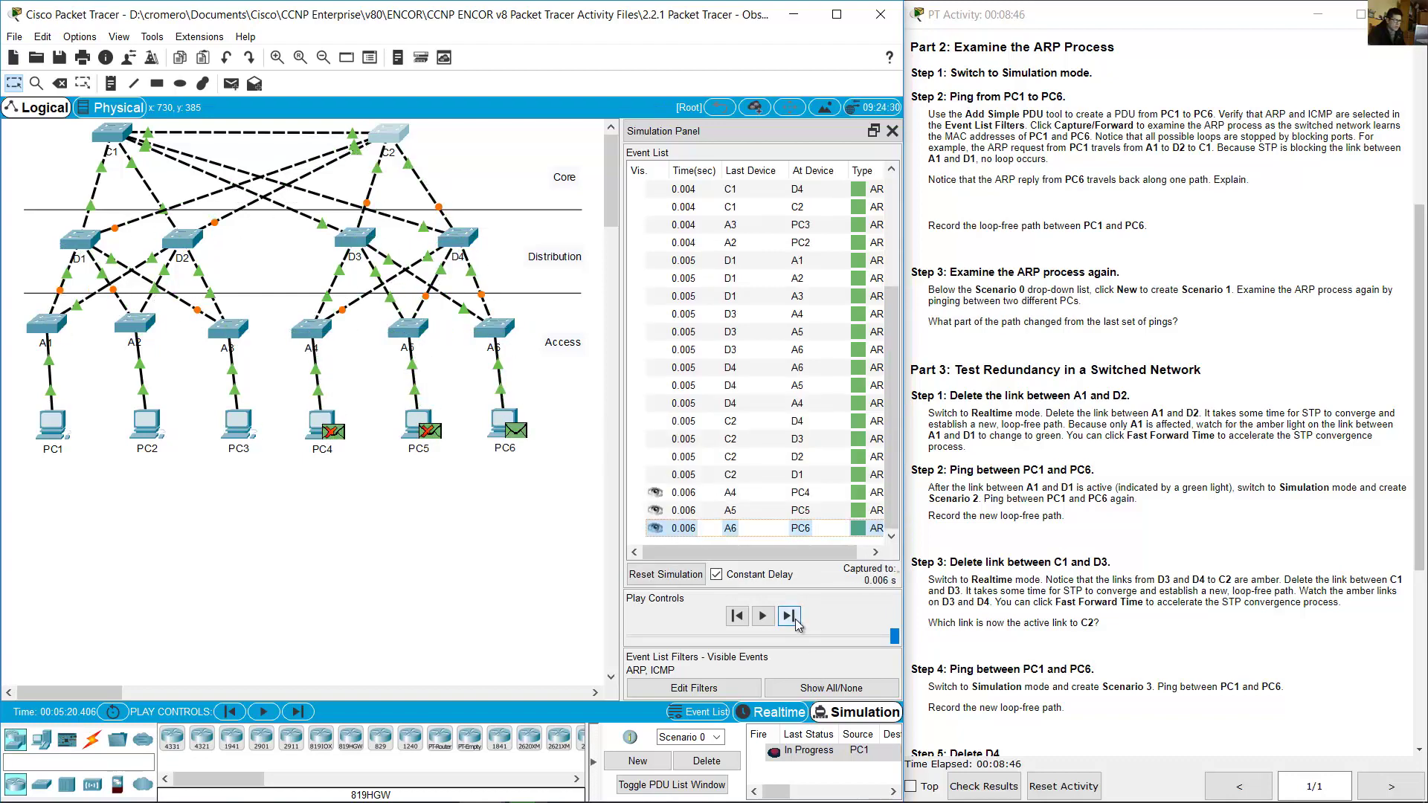
# - Capture and forward the simulation one event at a time until PC6's ARP reply gets back to PC1
pyautogui.moveTo(561, 481); pyautogui.dragTo(464, 392)
pyautogui.click(790, 618)
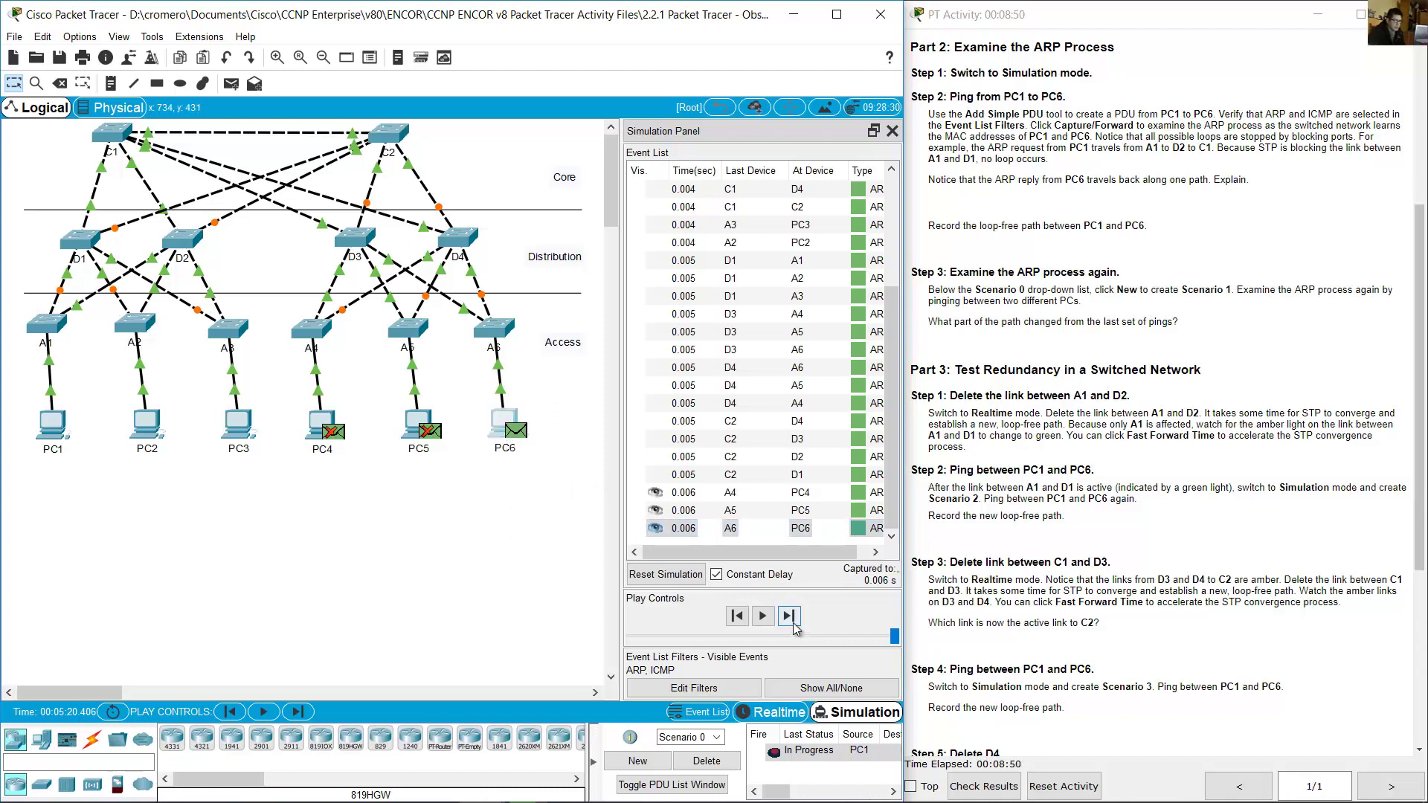
pyautogui.click(791, 621)
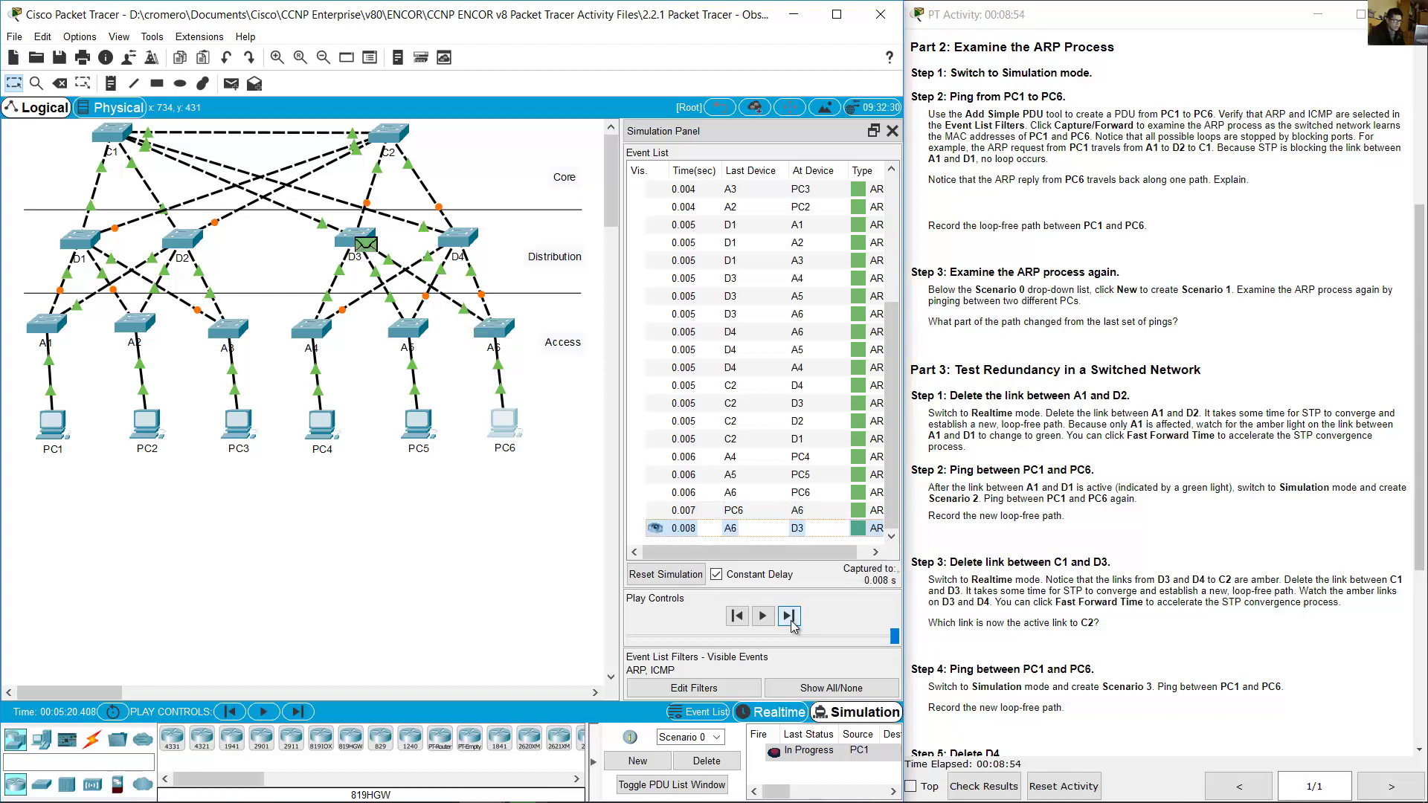
pyautogui.click(792, 620)
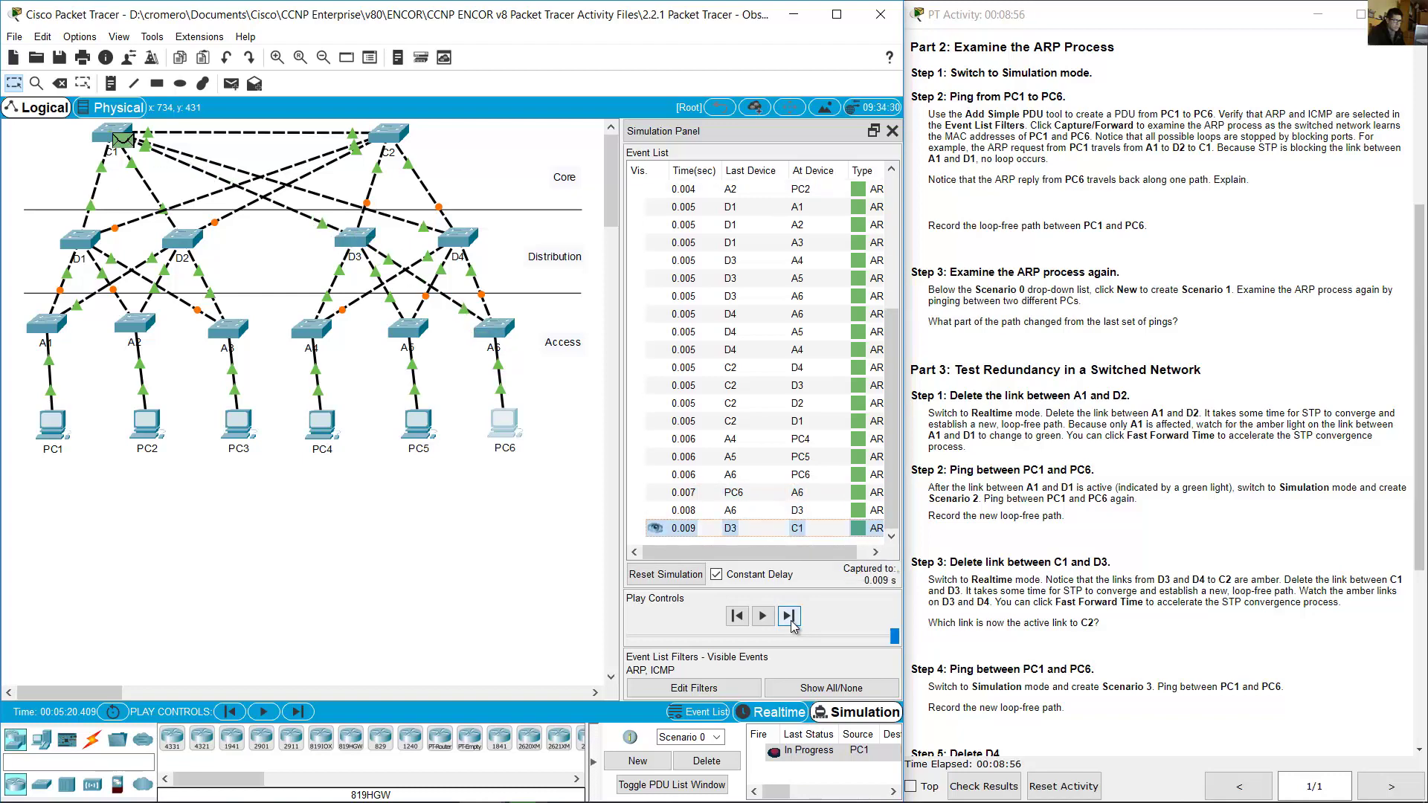
pyautogui.click(791, 620)
pyautogui.click(791, 620)
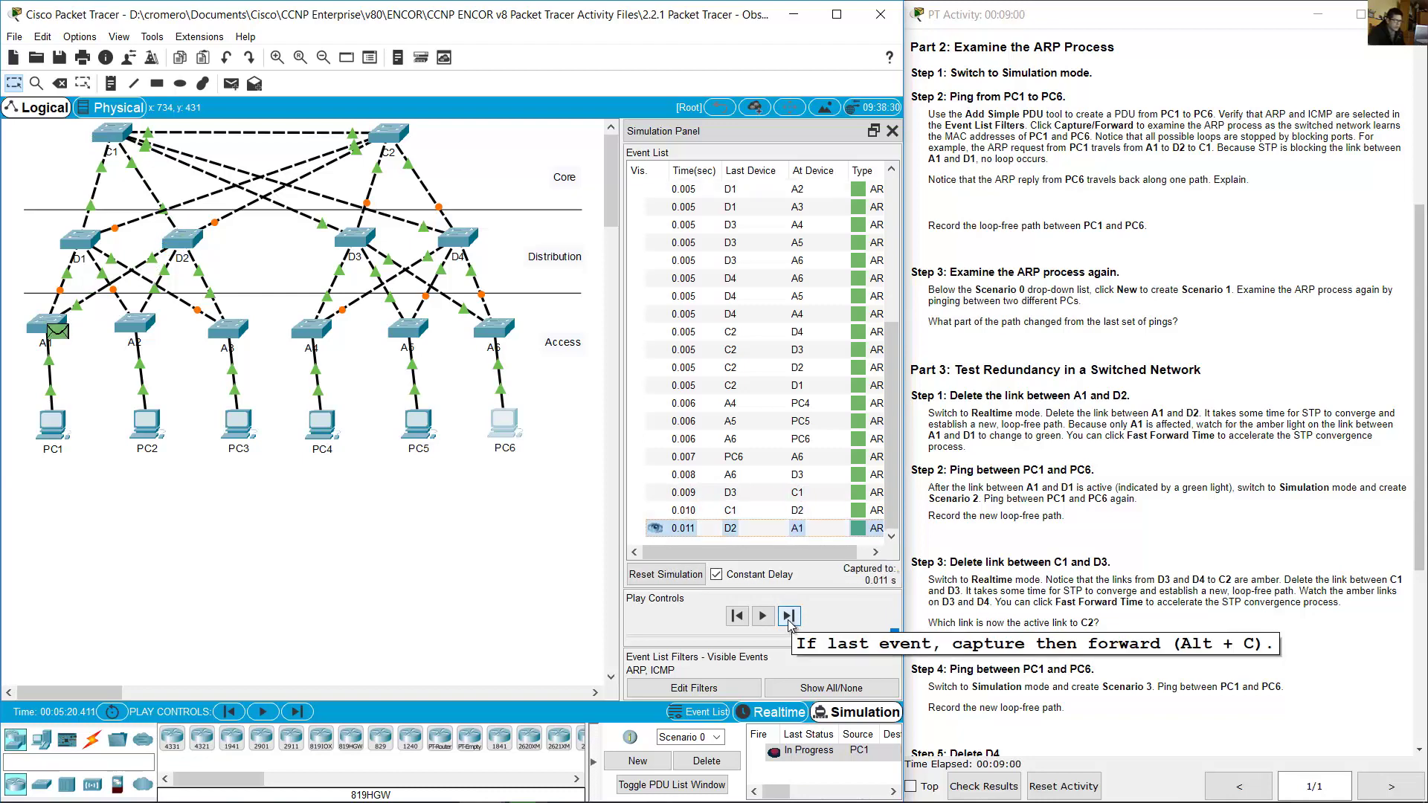
pyautogui.click(790, 621)
pyautogui.moveTo(68, 485); pyautogui.dragTo(15, 401)
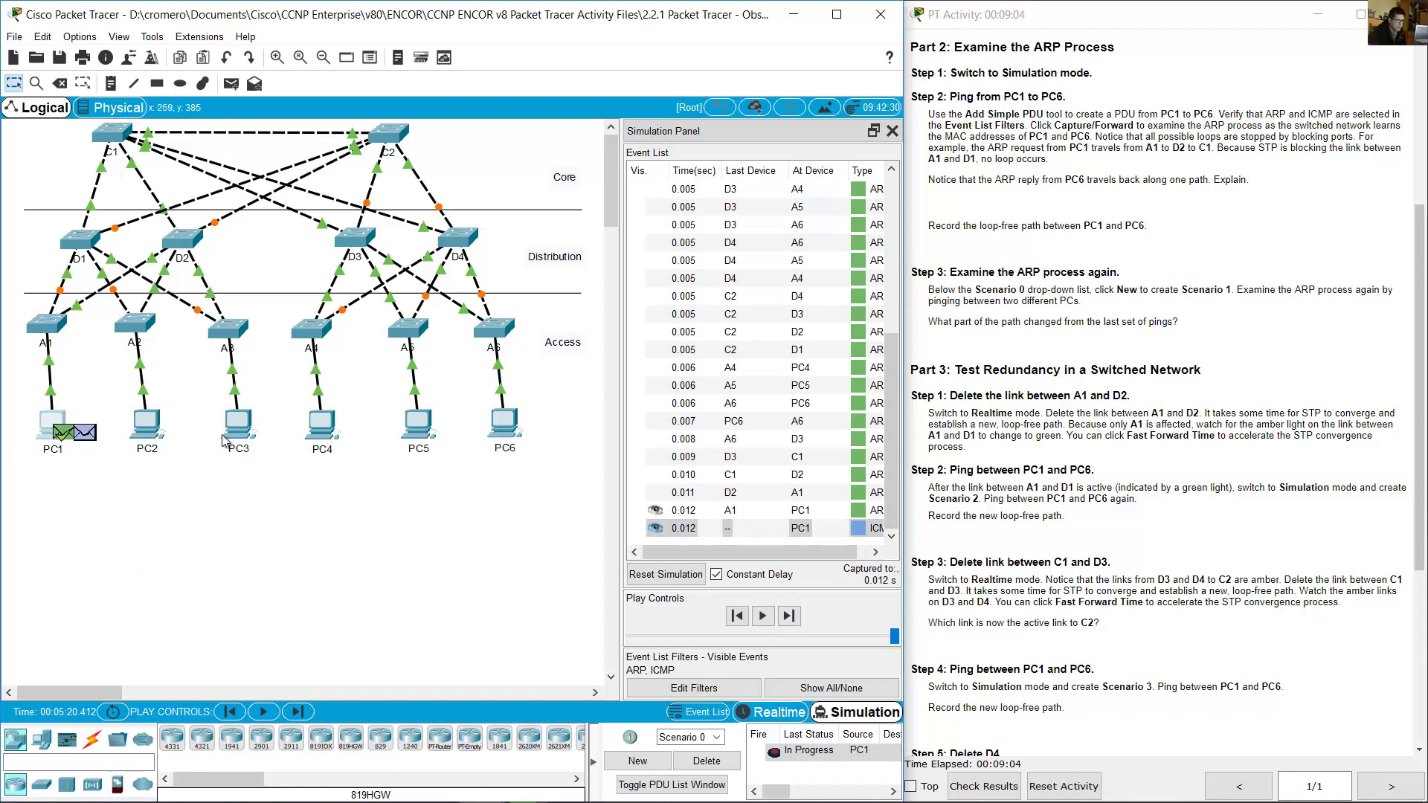
# - Review the ARP reply and loop-free path questions, tracing the path from PC1 through A1, D2, C1, D3 and A6 to PC6
pyautogui.click(930, 195)
pyautogui.moveTo(928, 181); pyautogui.dragTo(1257, 181)
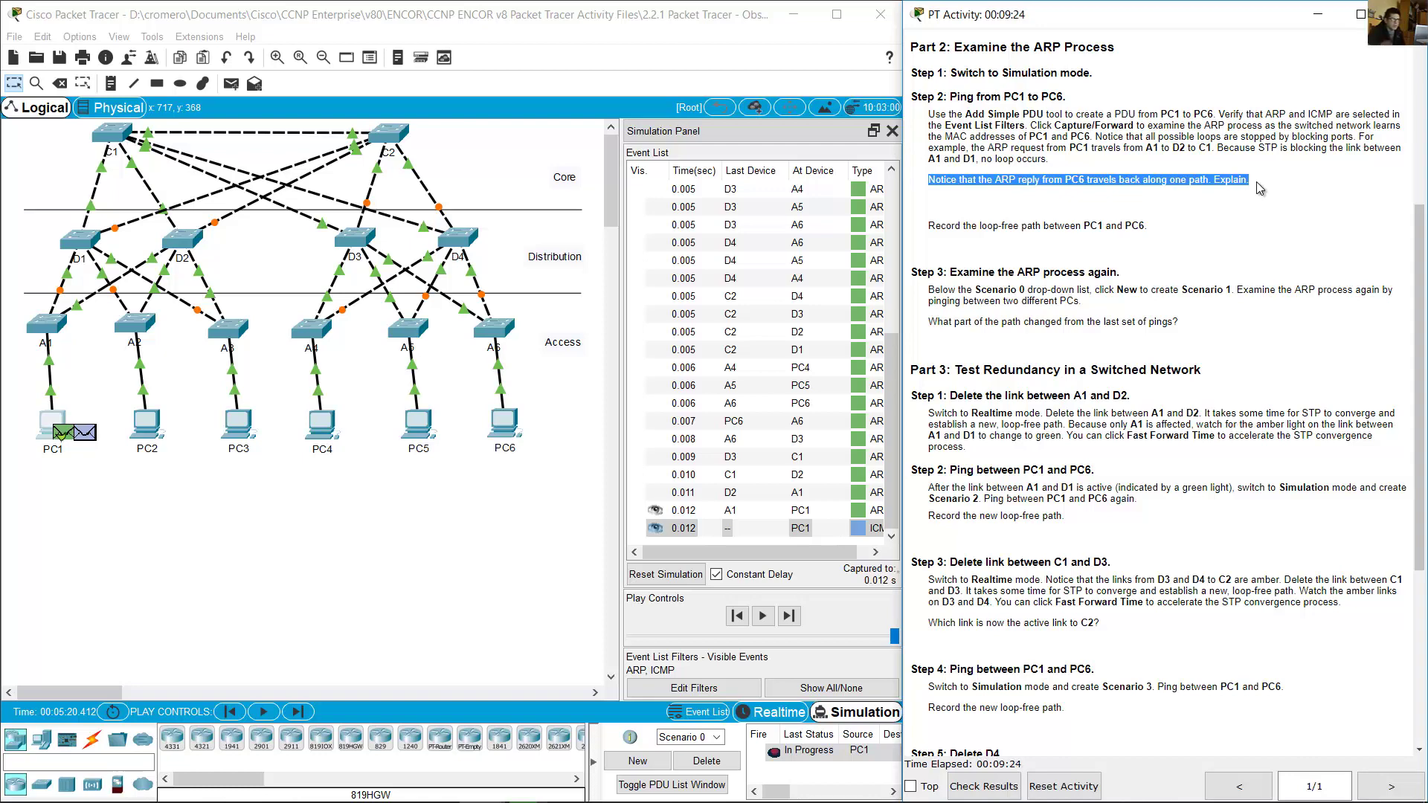
pyautogui.click(1228, 242)
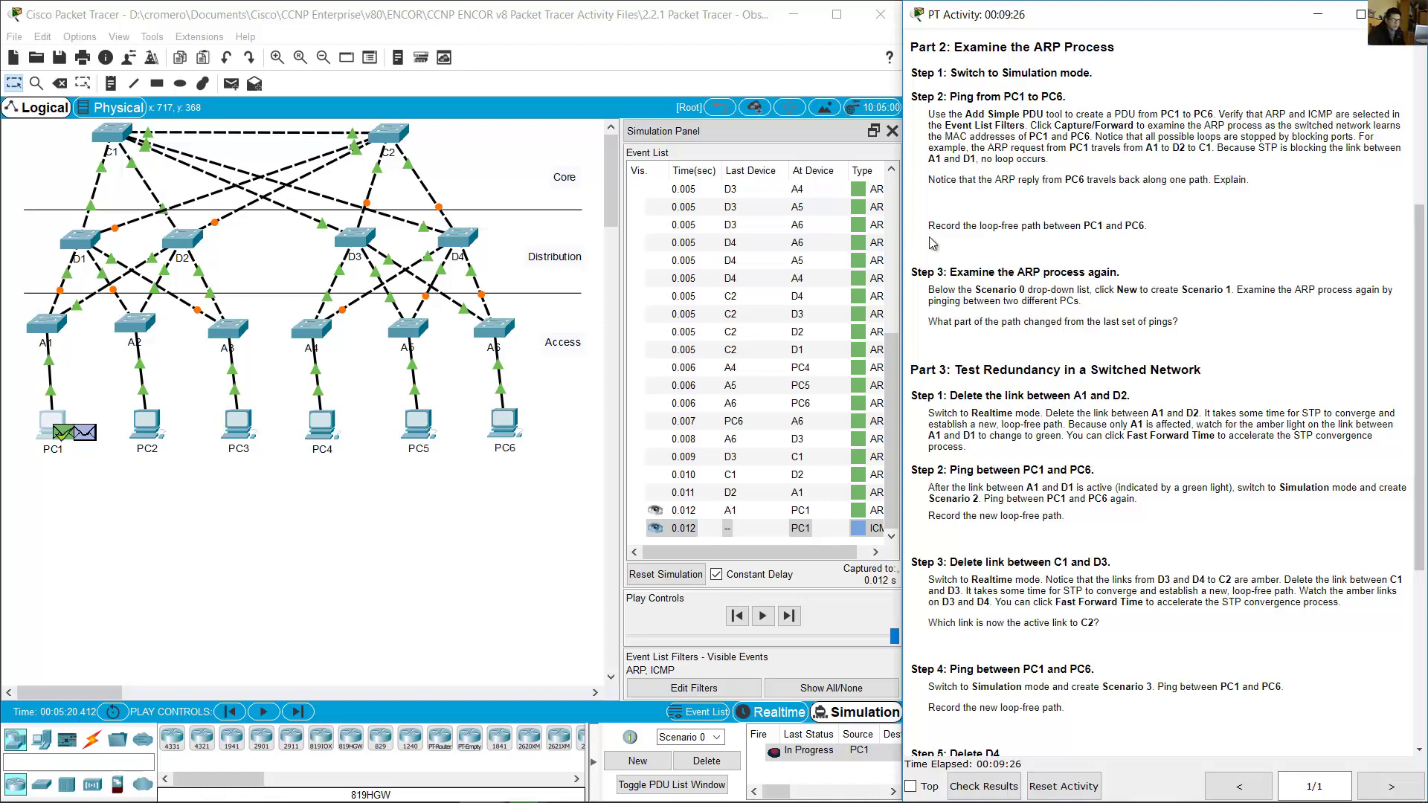
pyautogui.moveTo(931, 227); pyautogui.dragTo(1147, 227)
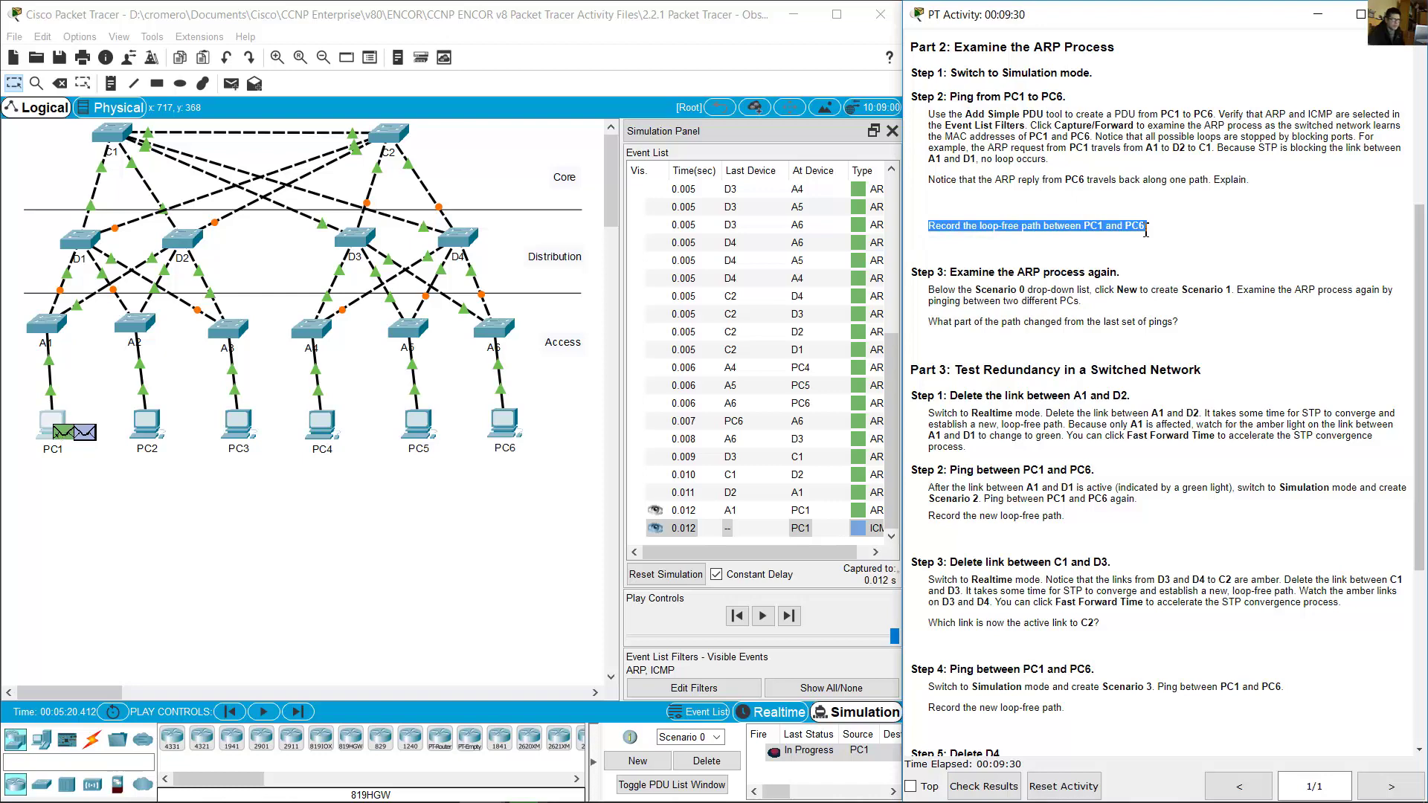
pyautogui.click(22, 251)
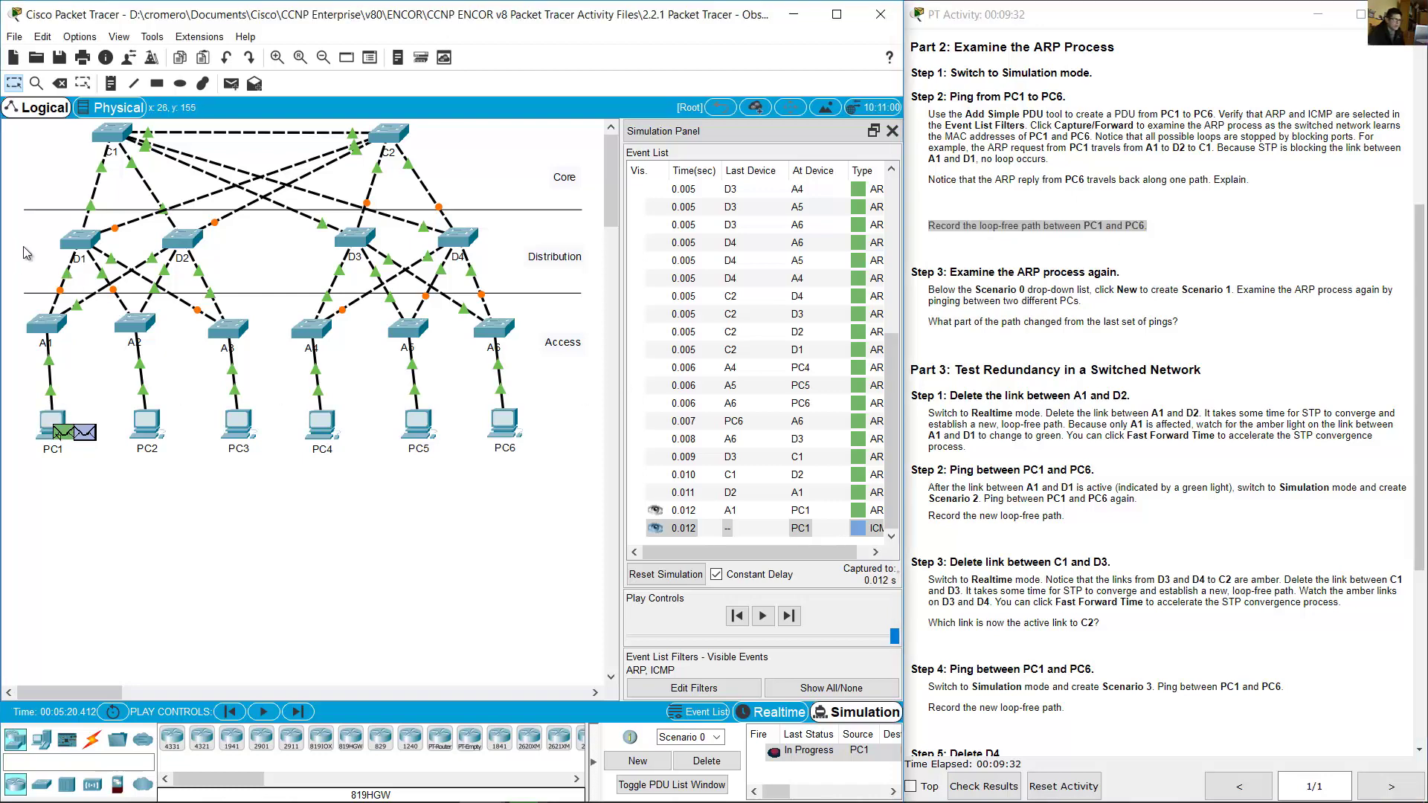
pyautogui.moveTo(77, 348); pyautogui.dragTo(31, 325)
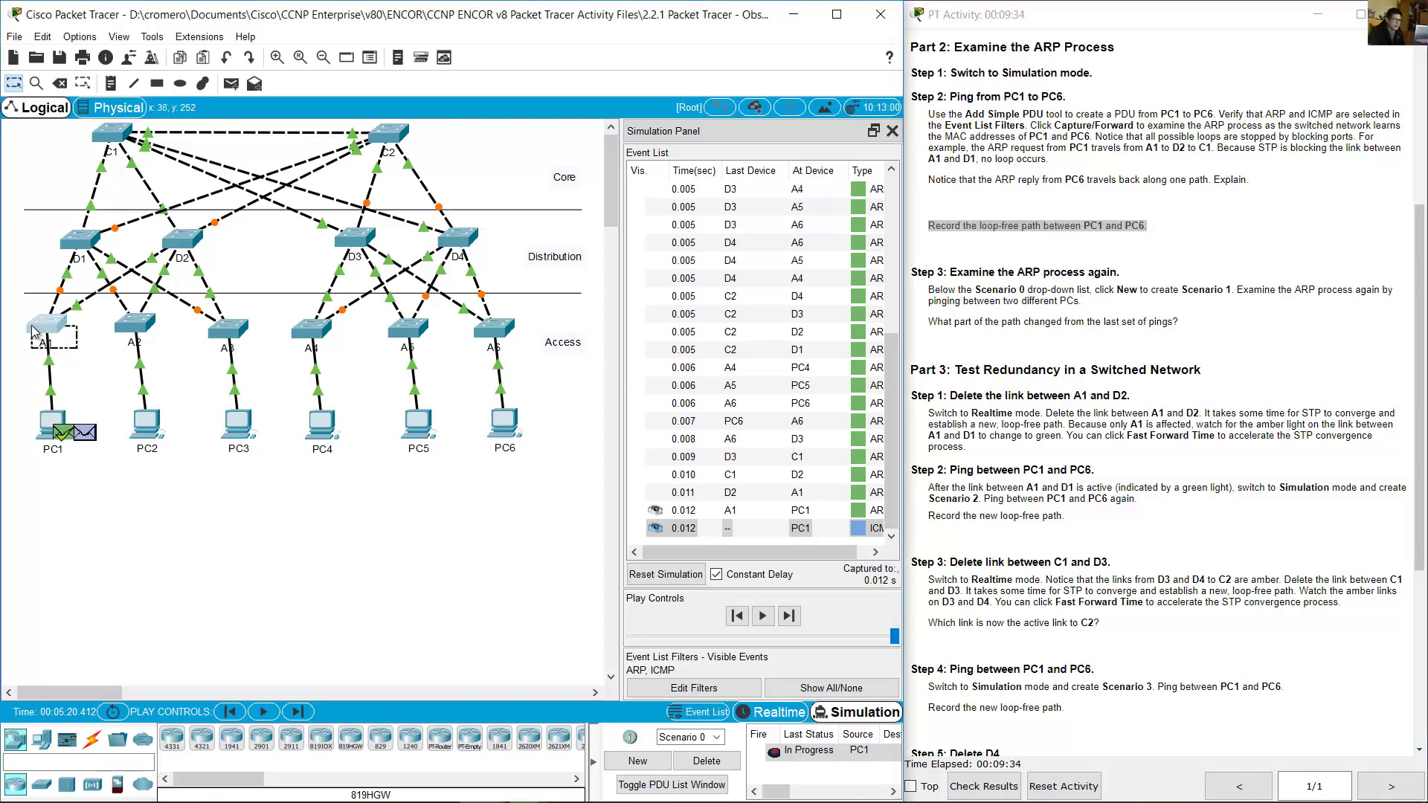
pyautogui.moveTo(248, 251); pyautogui.dragTo(174, 243)
pyautogui.moveTo(69, 129); pyautogui.dragTo(115, 148)
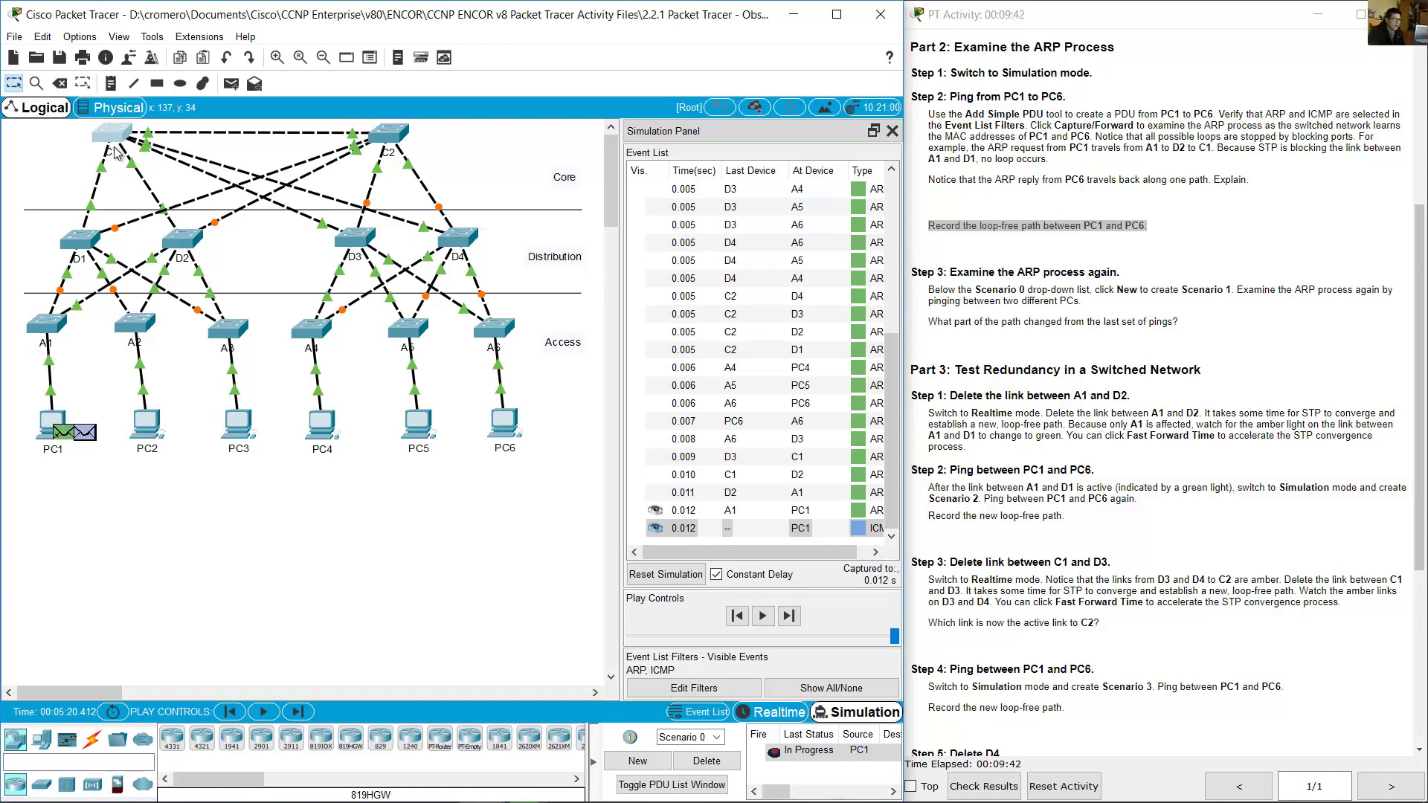
pyautogui.moveTo(291, 230); pyautogui.dragTo(385, 250)
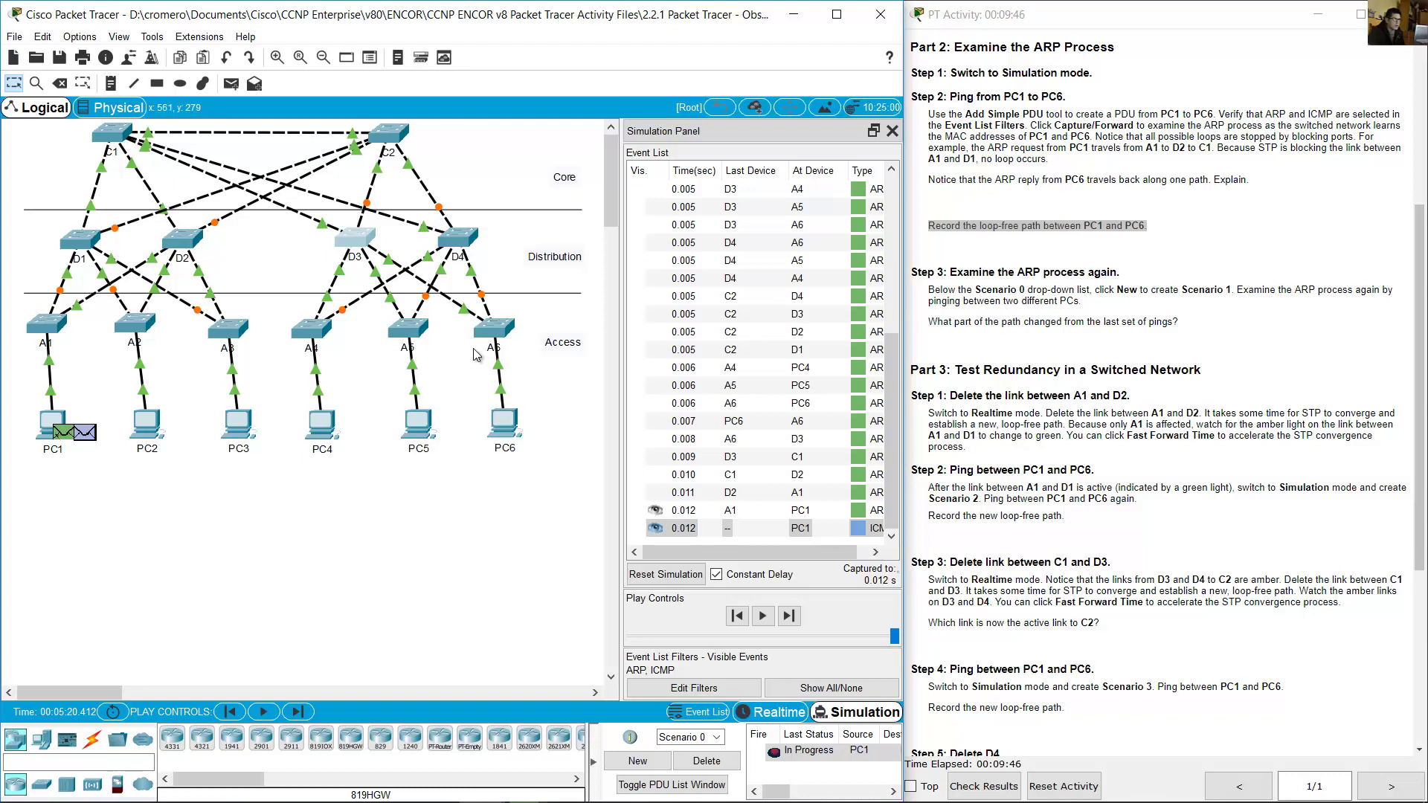
pyautogui.moveTo(494, 328)
pyautogui.mouseDown()
pyautogui.moveTo(484, 322)
pyautogui.moveTo(519, 320)
pyautogui.mouseUp()
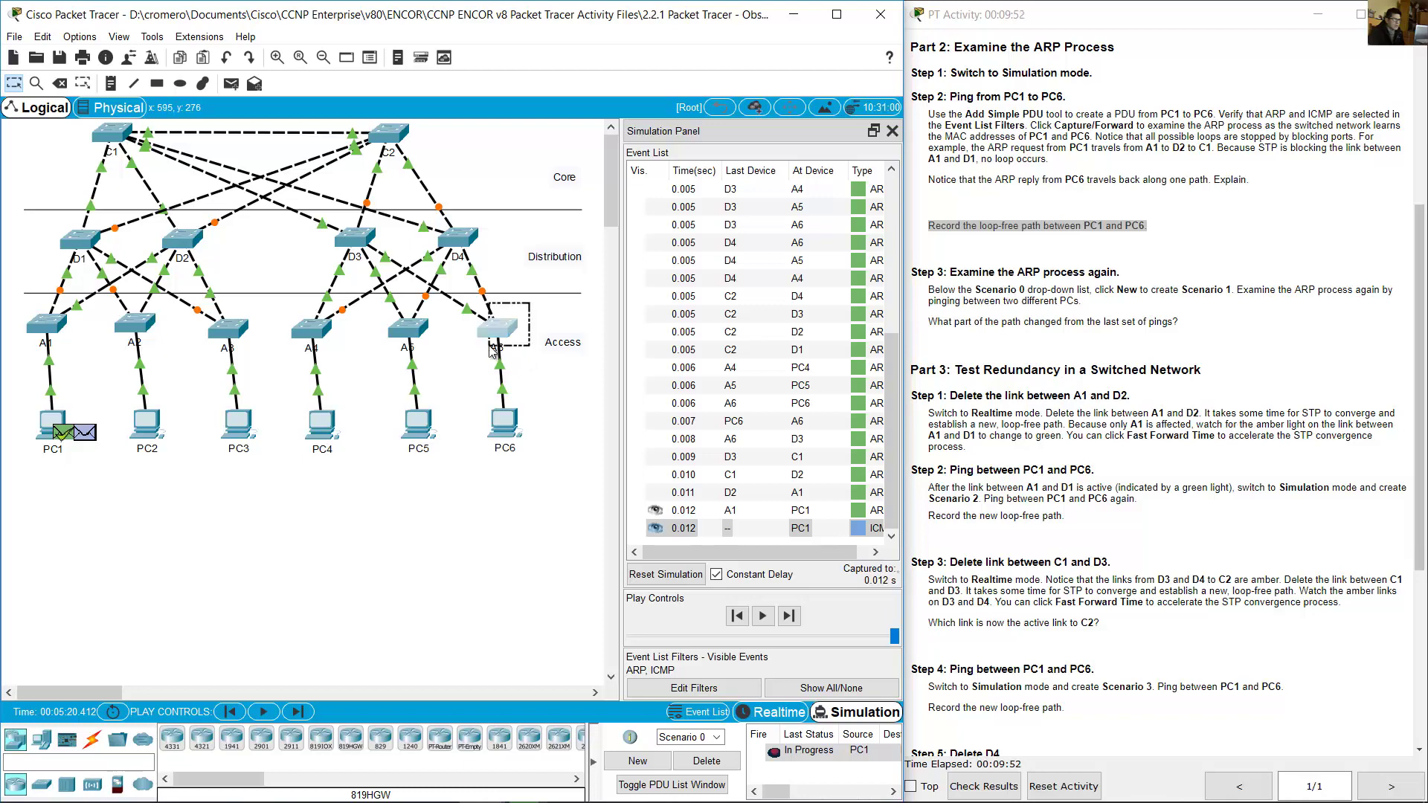
pyautogui.moveTo(525, 481); pyautogui.dragTo(482, 430)
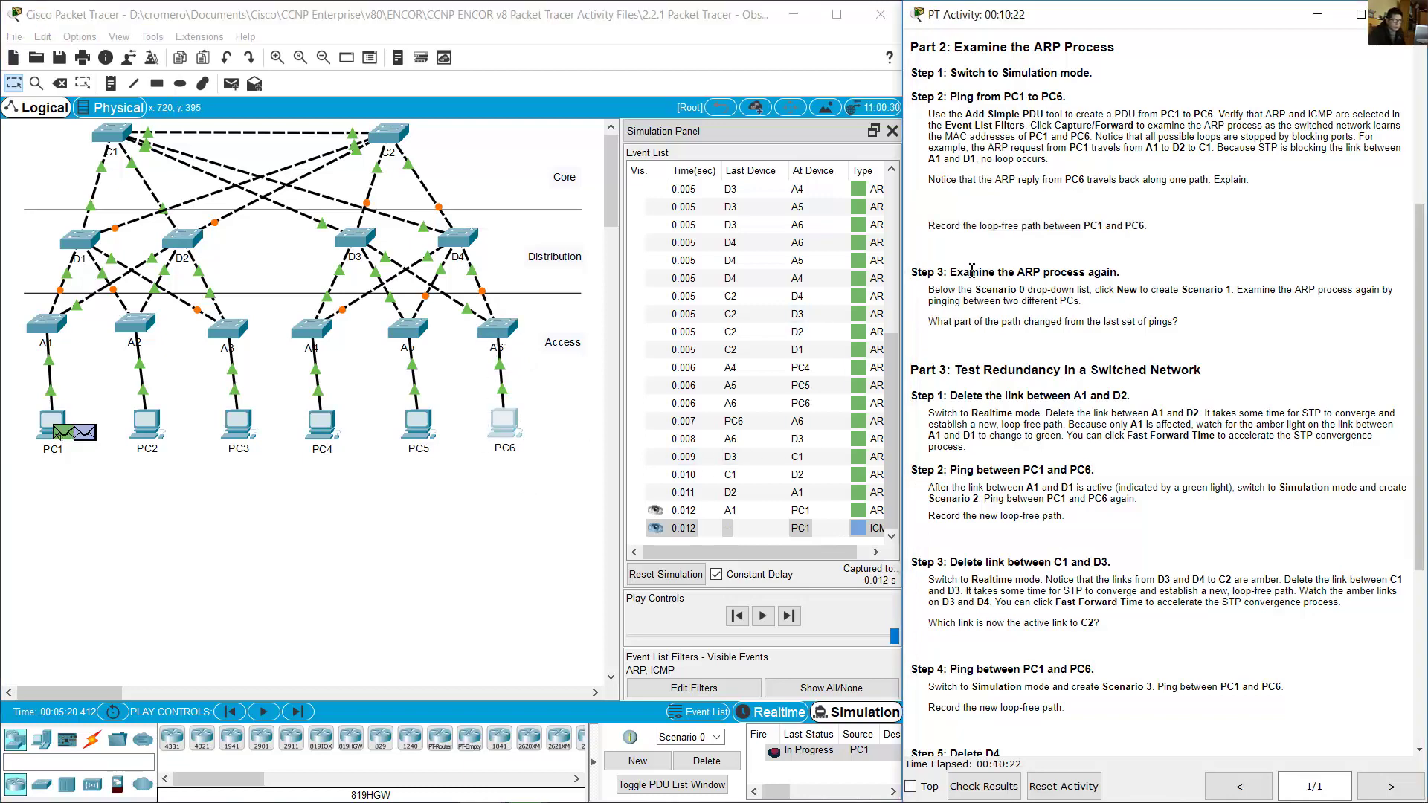
# - Read Part 2, Step 3 of the instructions and create Scenario 1 for a second ARP test
pyautogui.moveTo(949, 272); pyautogui.dragTo(1111, 275)
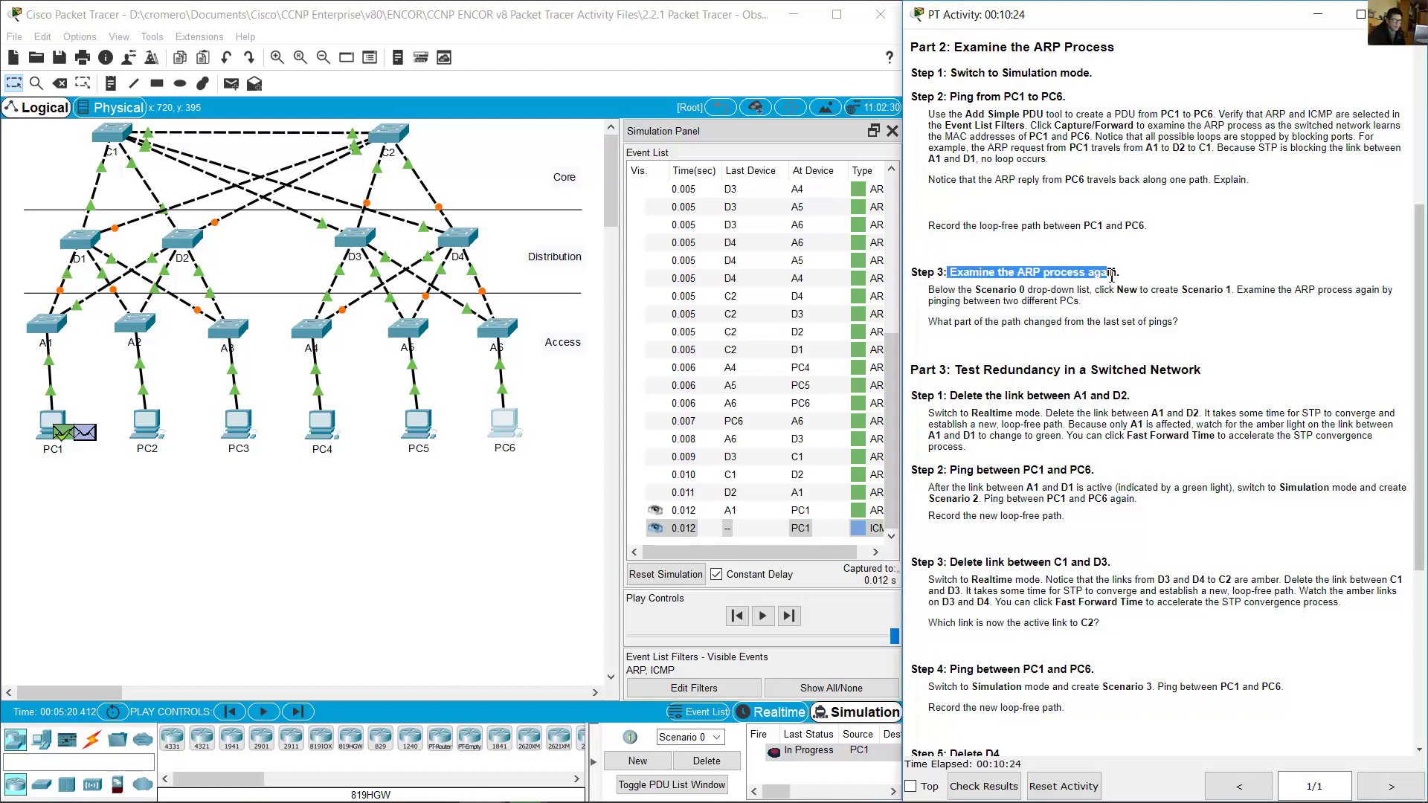
pyautogui.moveTo(930, 292); pyautogui.dragTo(1088, 302)
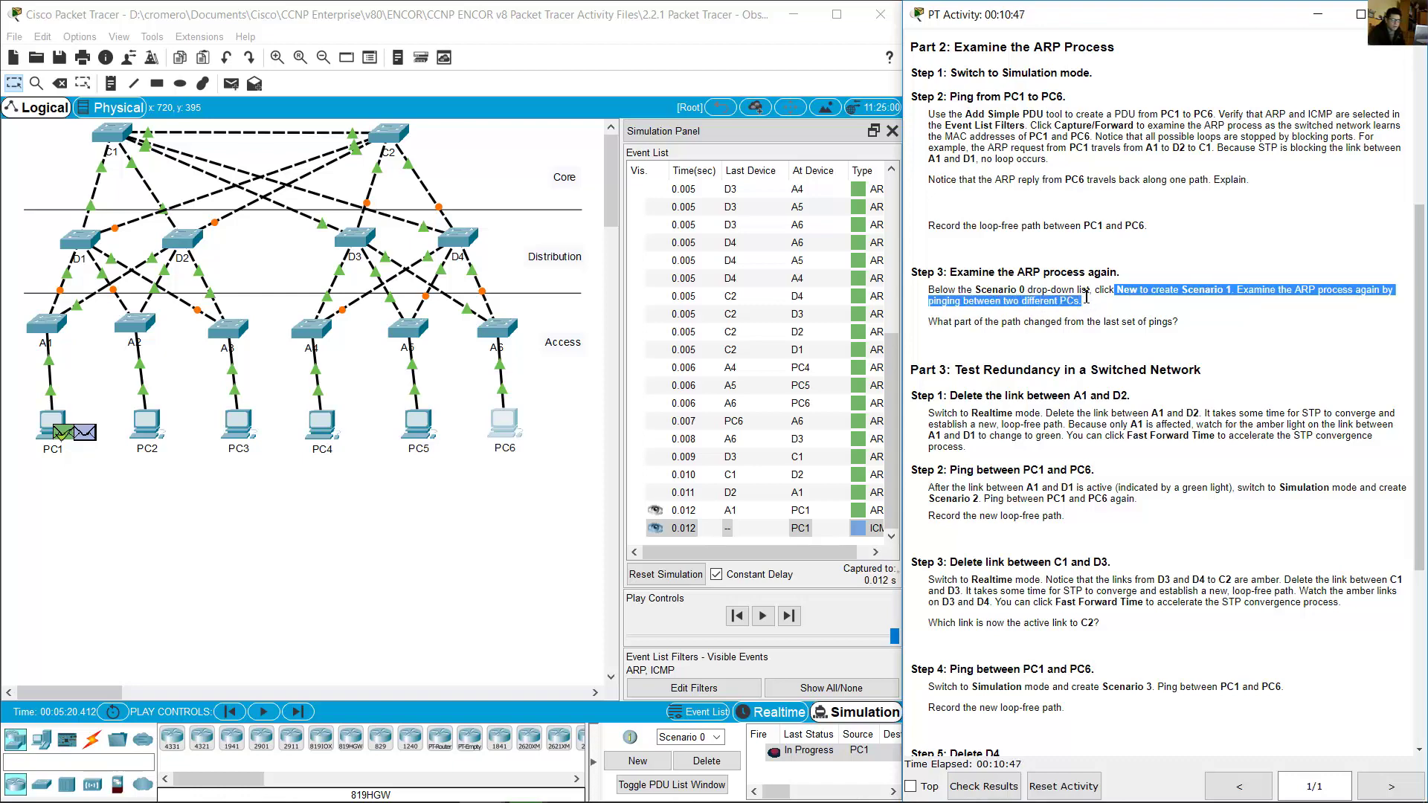
pyautogui.click(715, 737)
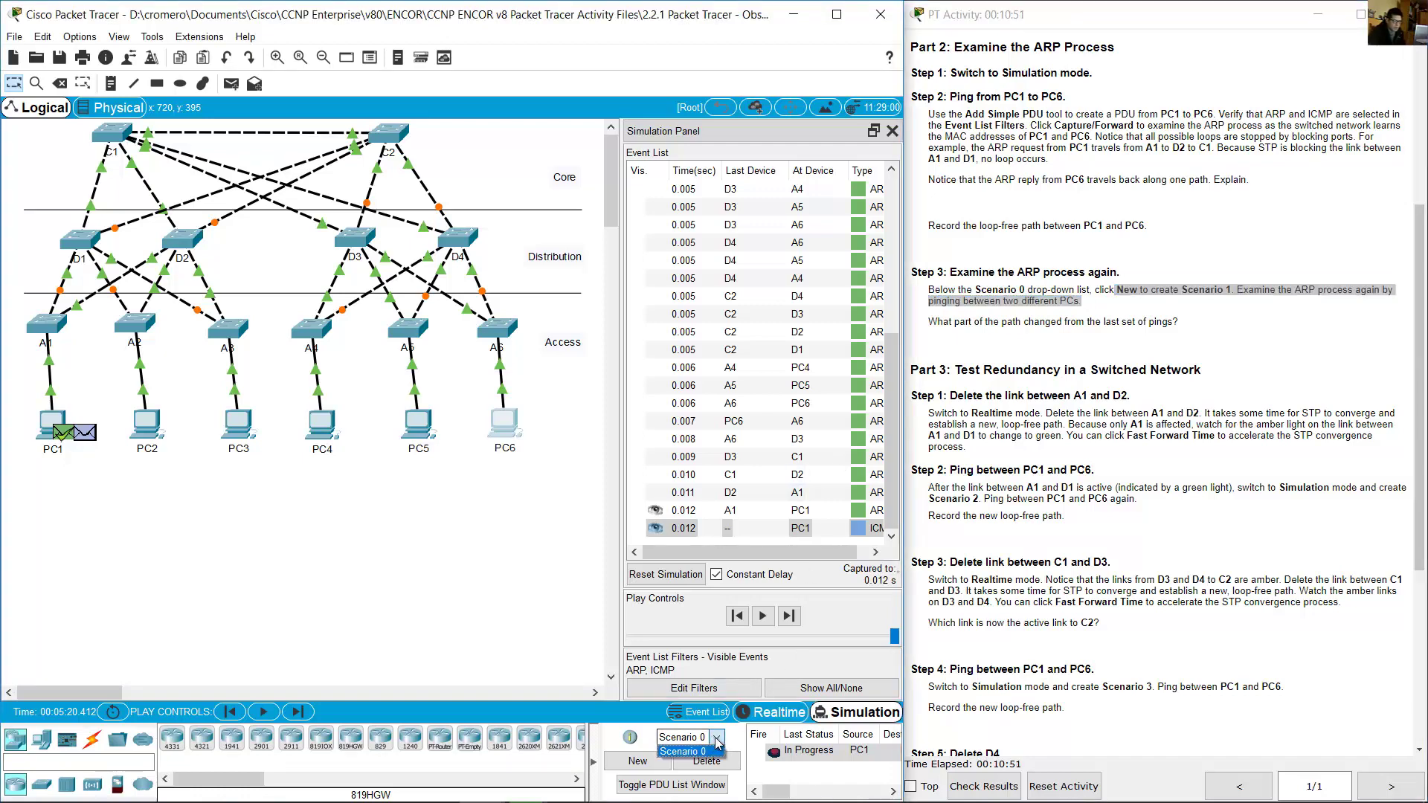
pyautogui.click(681, 751)
pyautogui.click(593, 762)
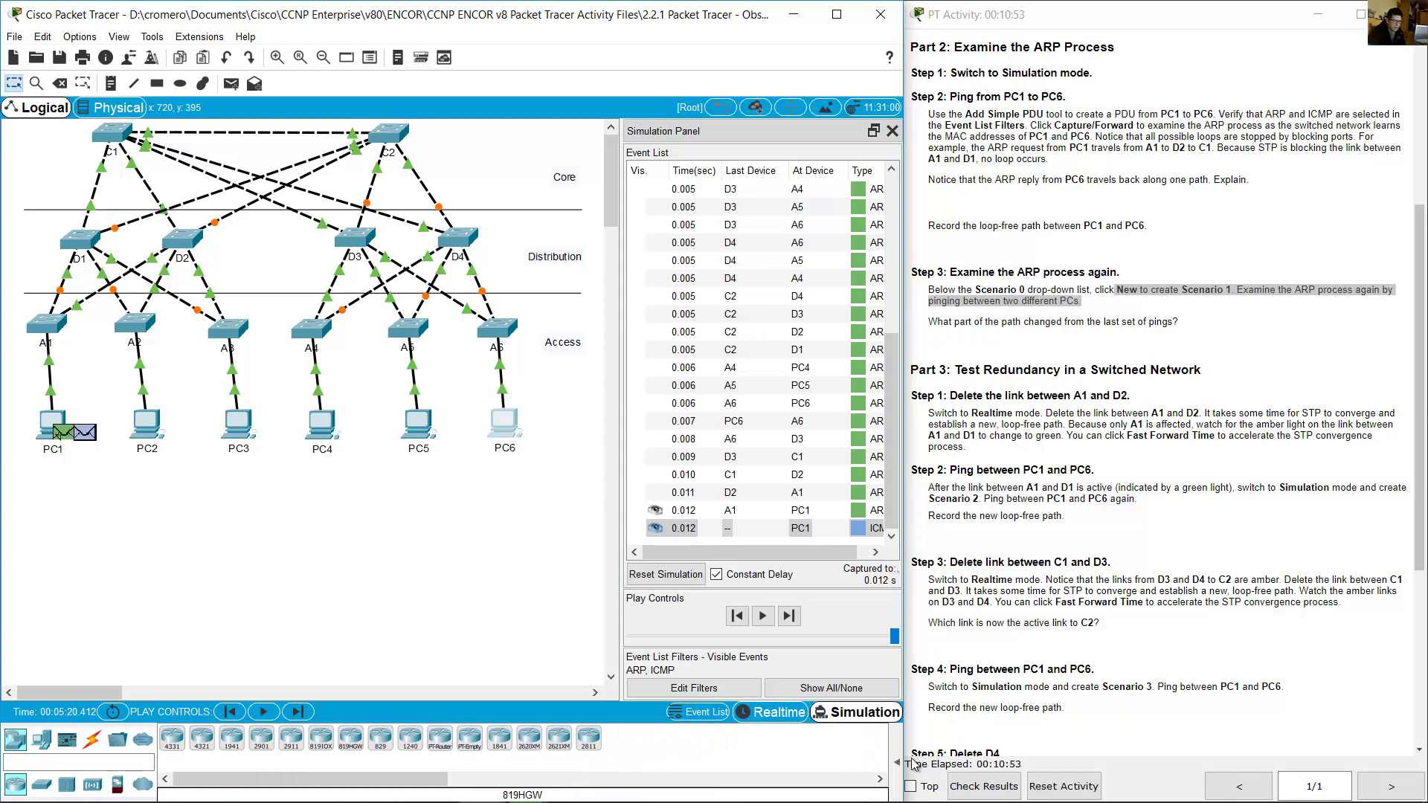
pyautogui.click(899, 765)
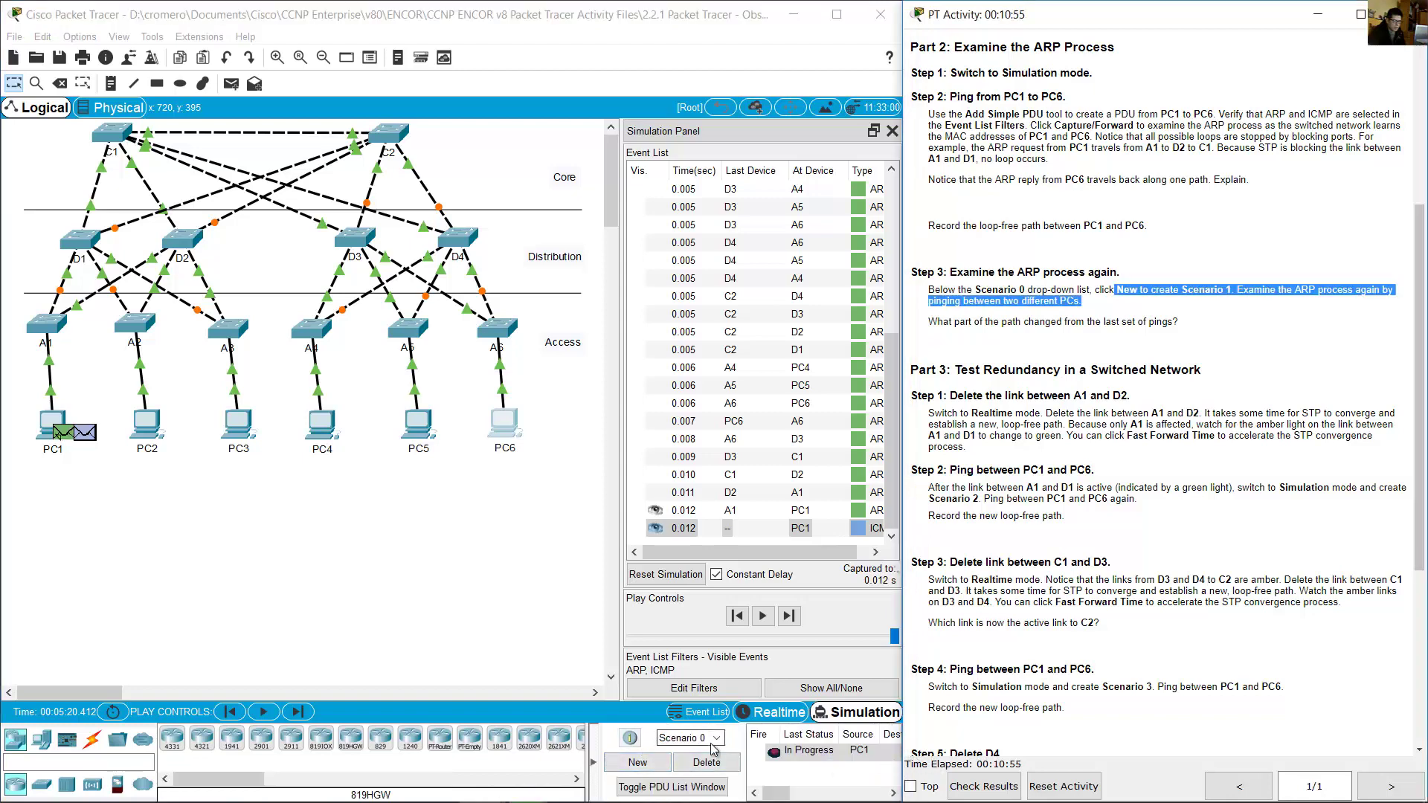
pyautogui.click(659, 762)
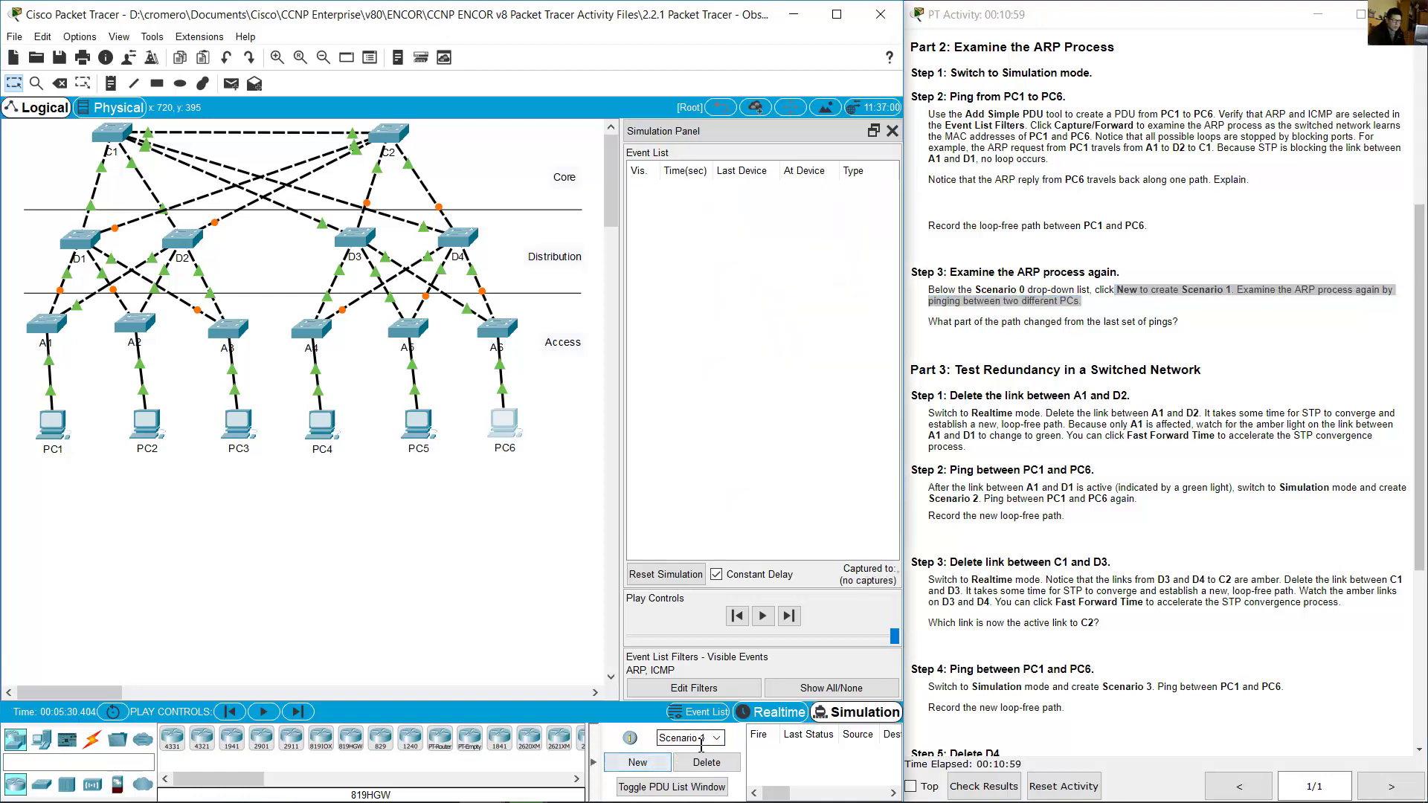
pyautogui.moveTo(683, 742); pyautogui.dragTo(720, 746)
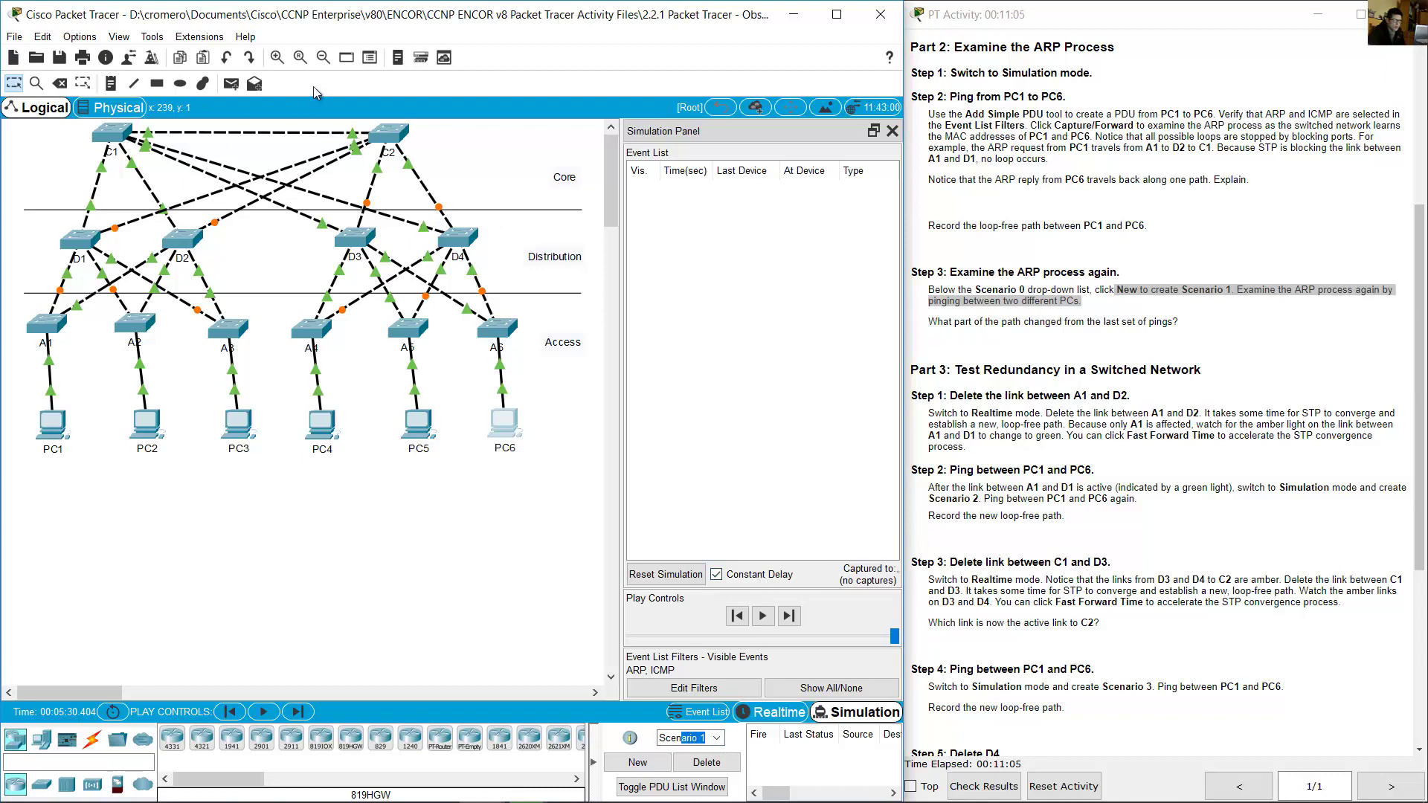
# - Add a simple PDU from PC3 to PC4 in Scenario 1
pyautogui.click(231, 84)
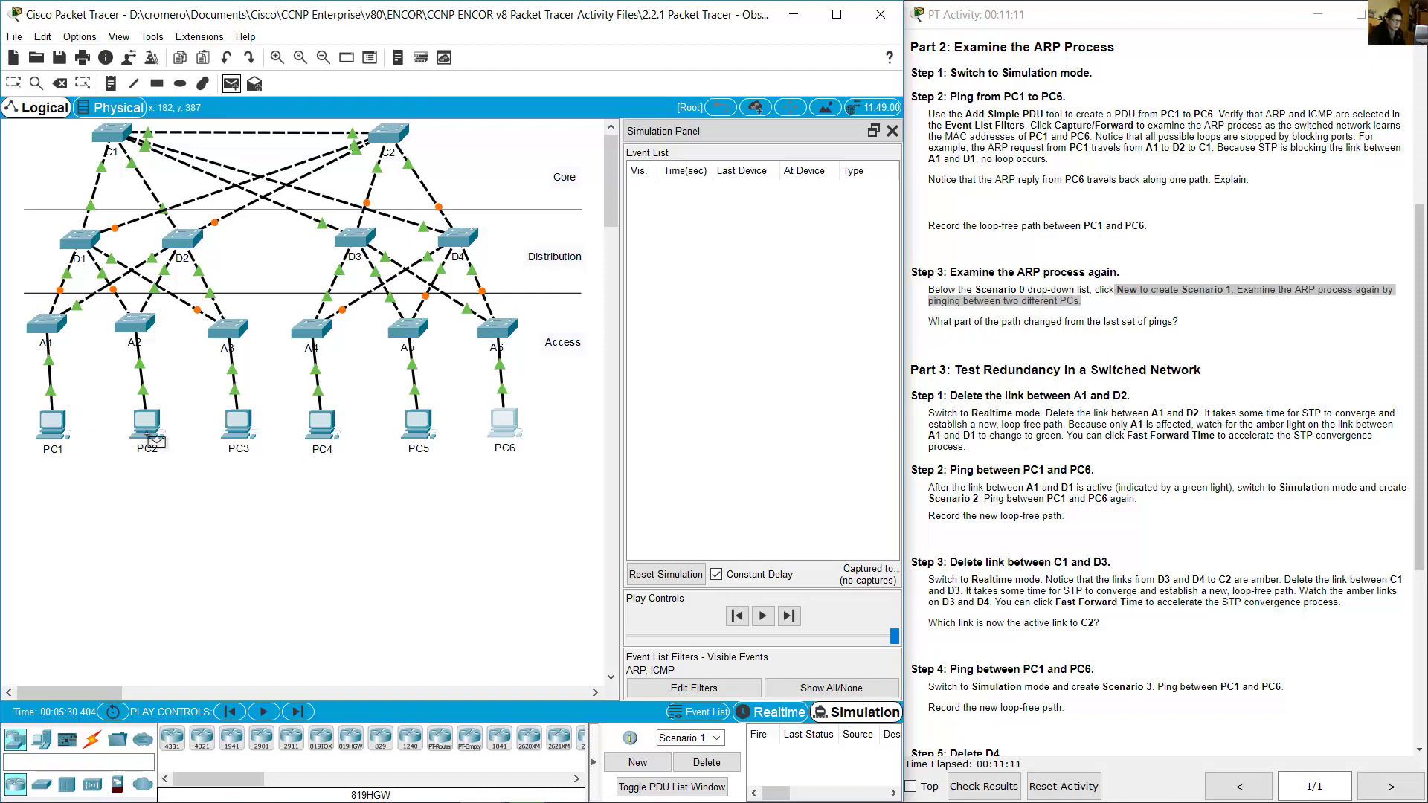
pyautogui.click(236, 433)
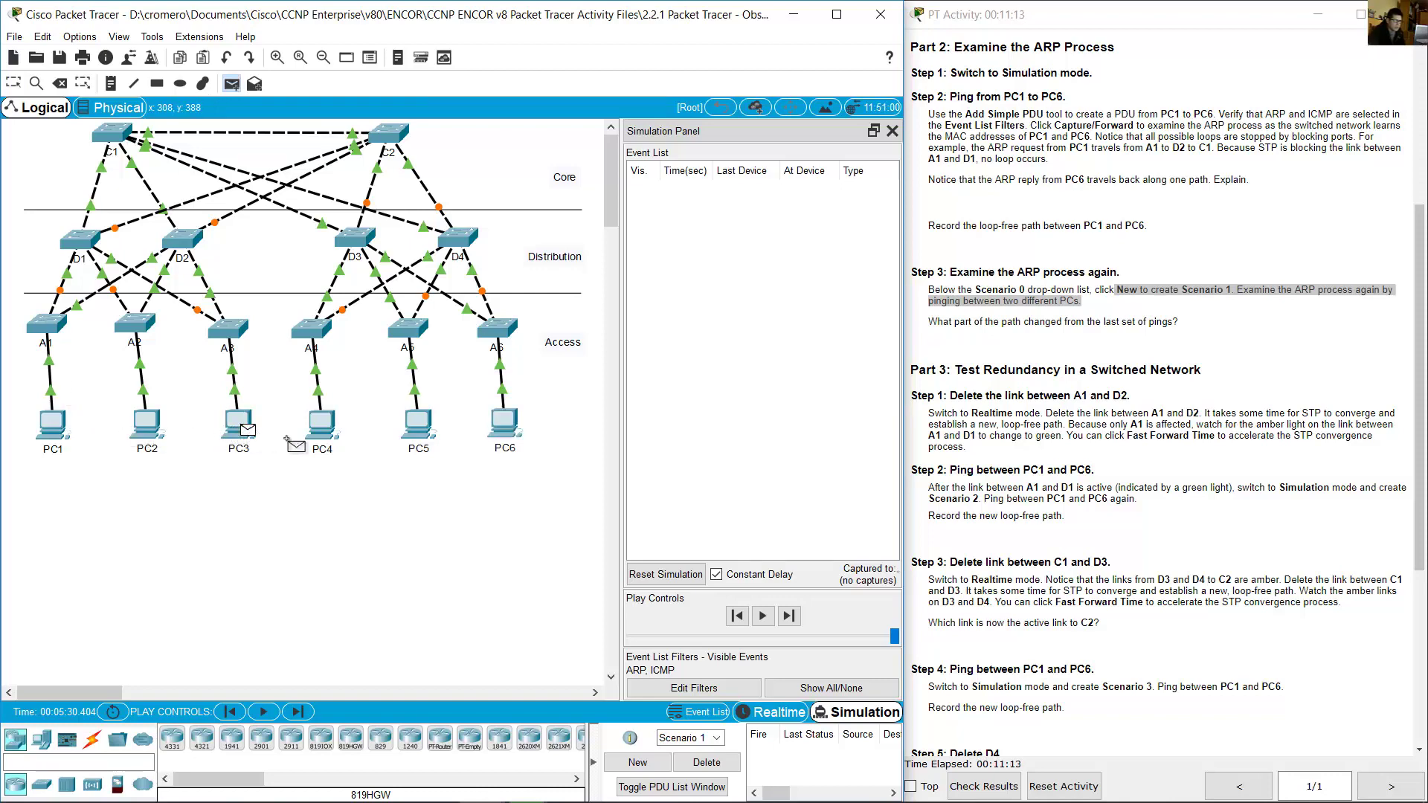
pyautogui.click(319, 429)
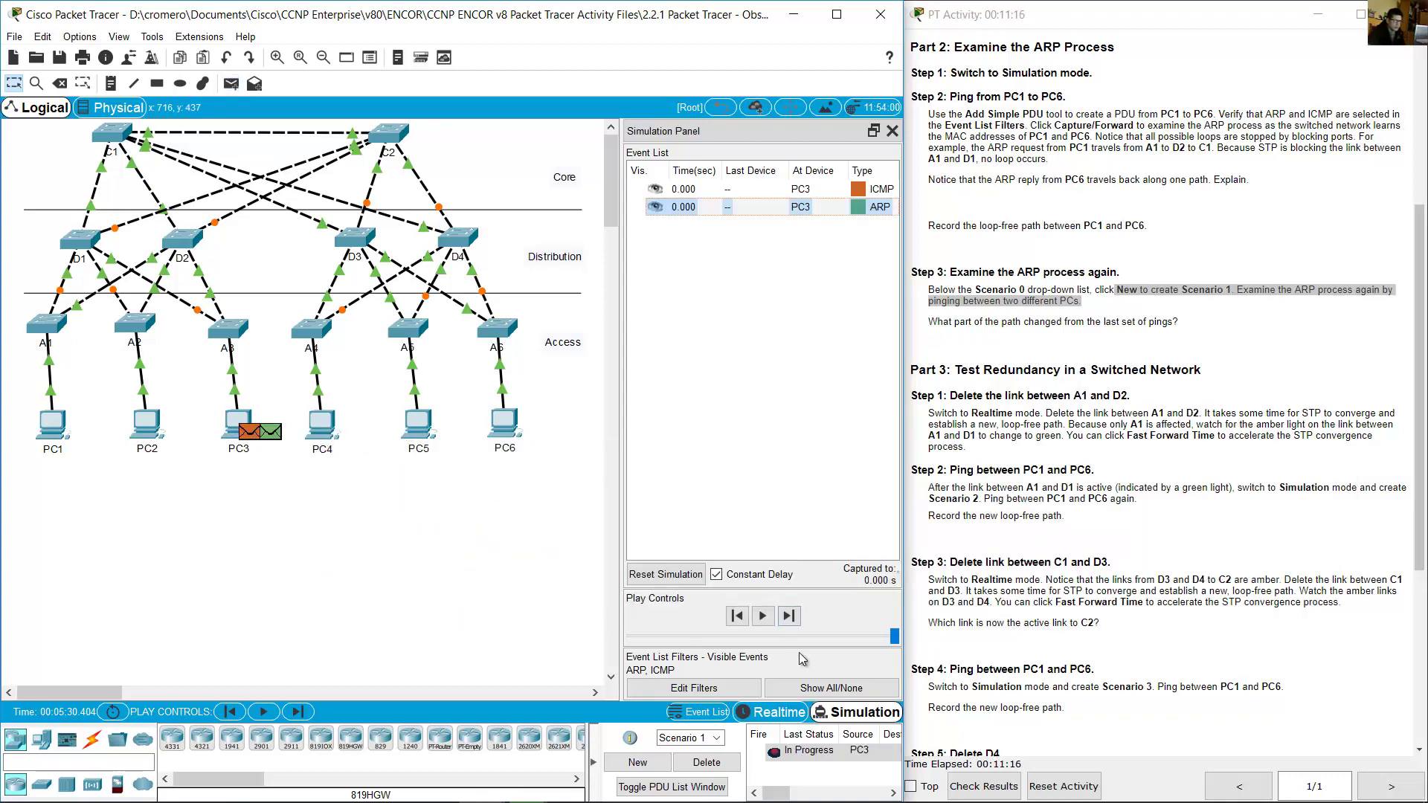
# - Capture and forward the simulation one event at a time until PC3's ARP request reaches PC4
pyautogui.click(789, 617)
pyautogui.click(789, 616)
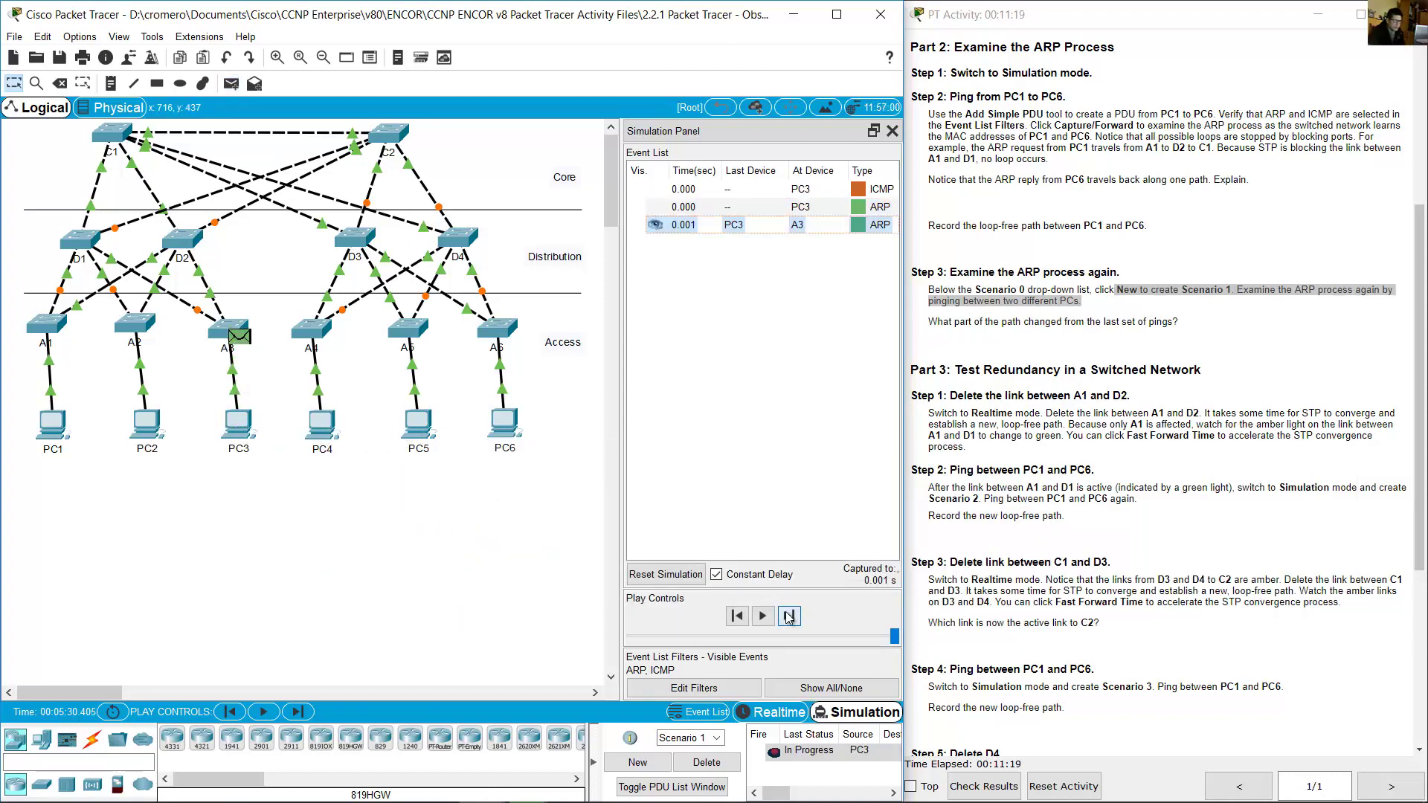
pyautogui.click(789, 617)
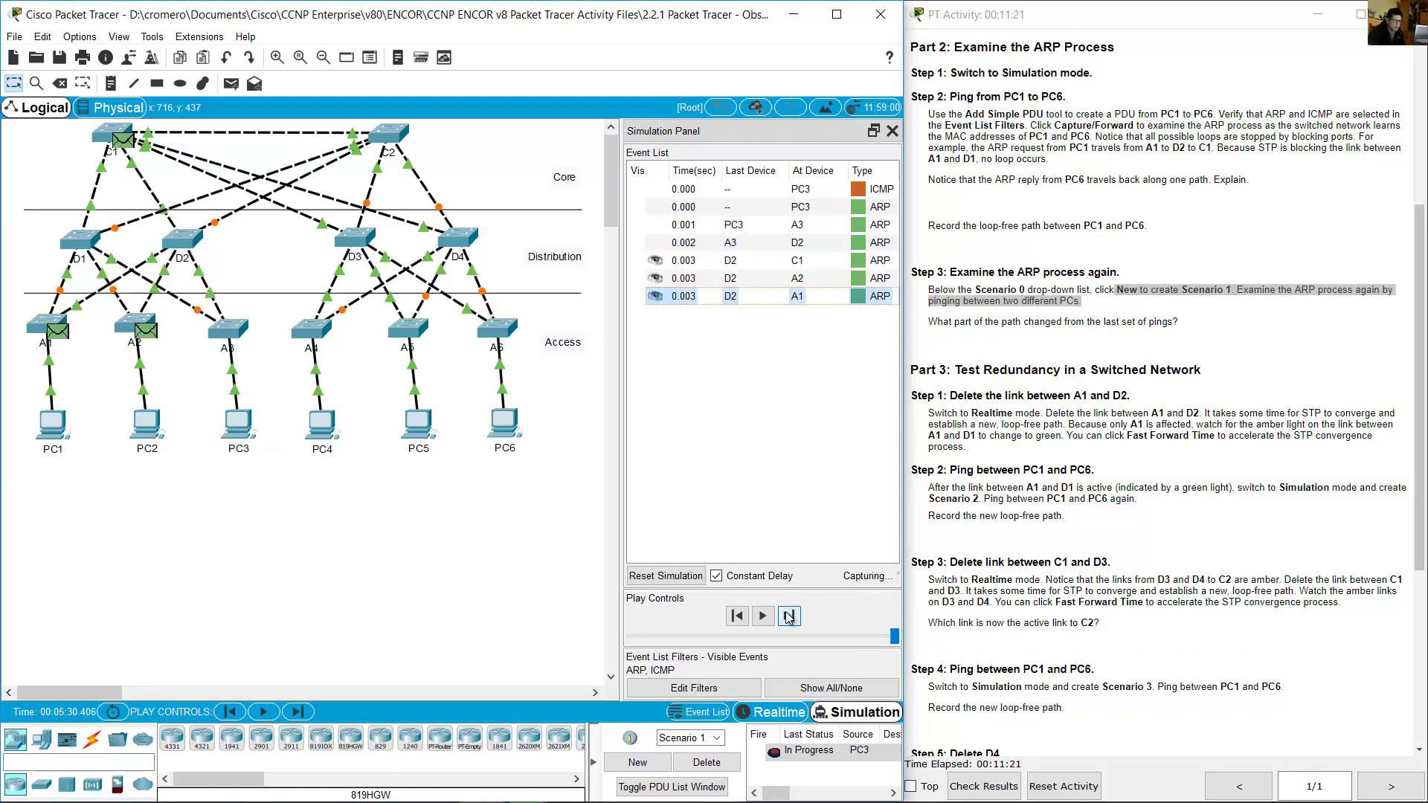
pyautogui.click(790, 616)
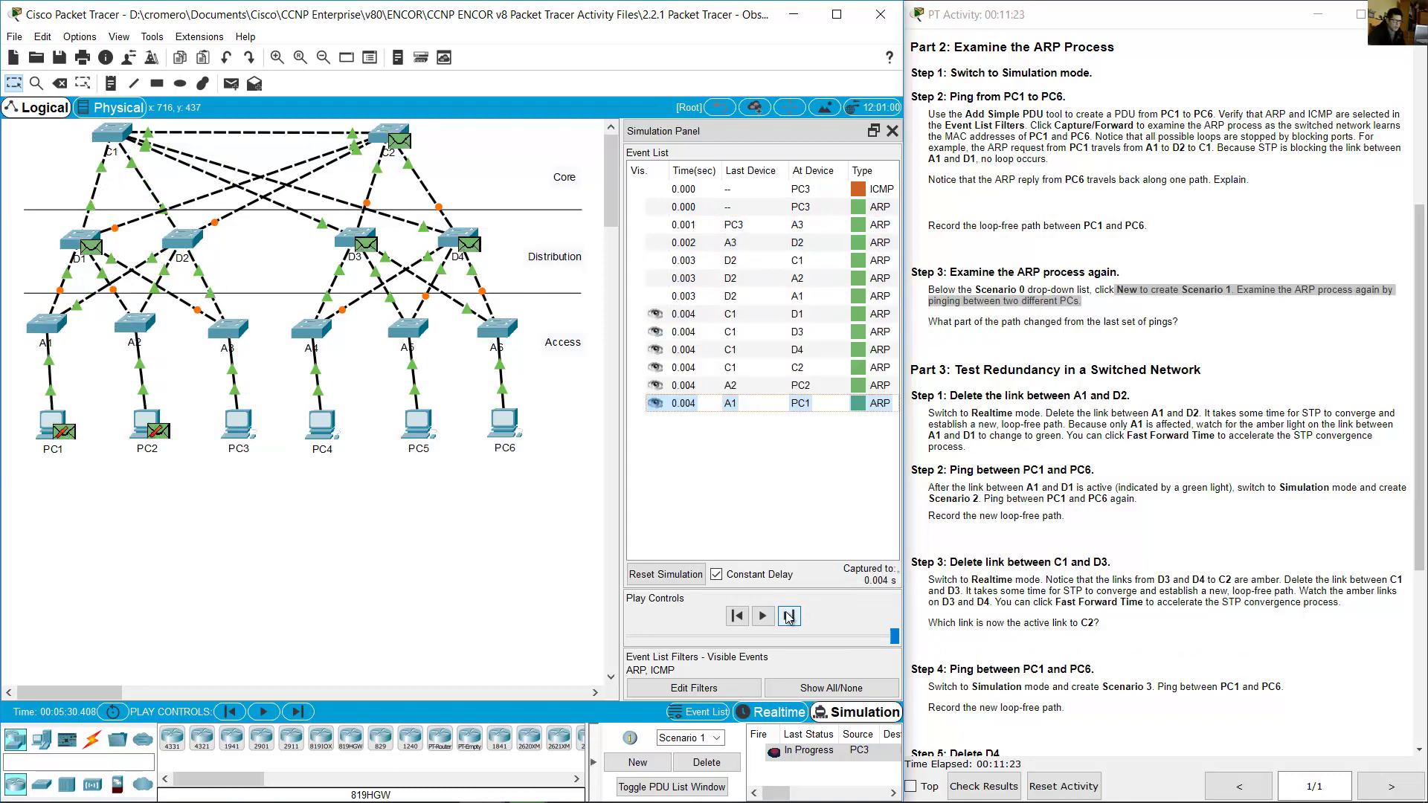
pyautogui.click(789, 616)
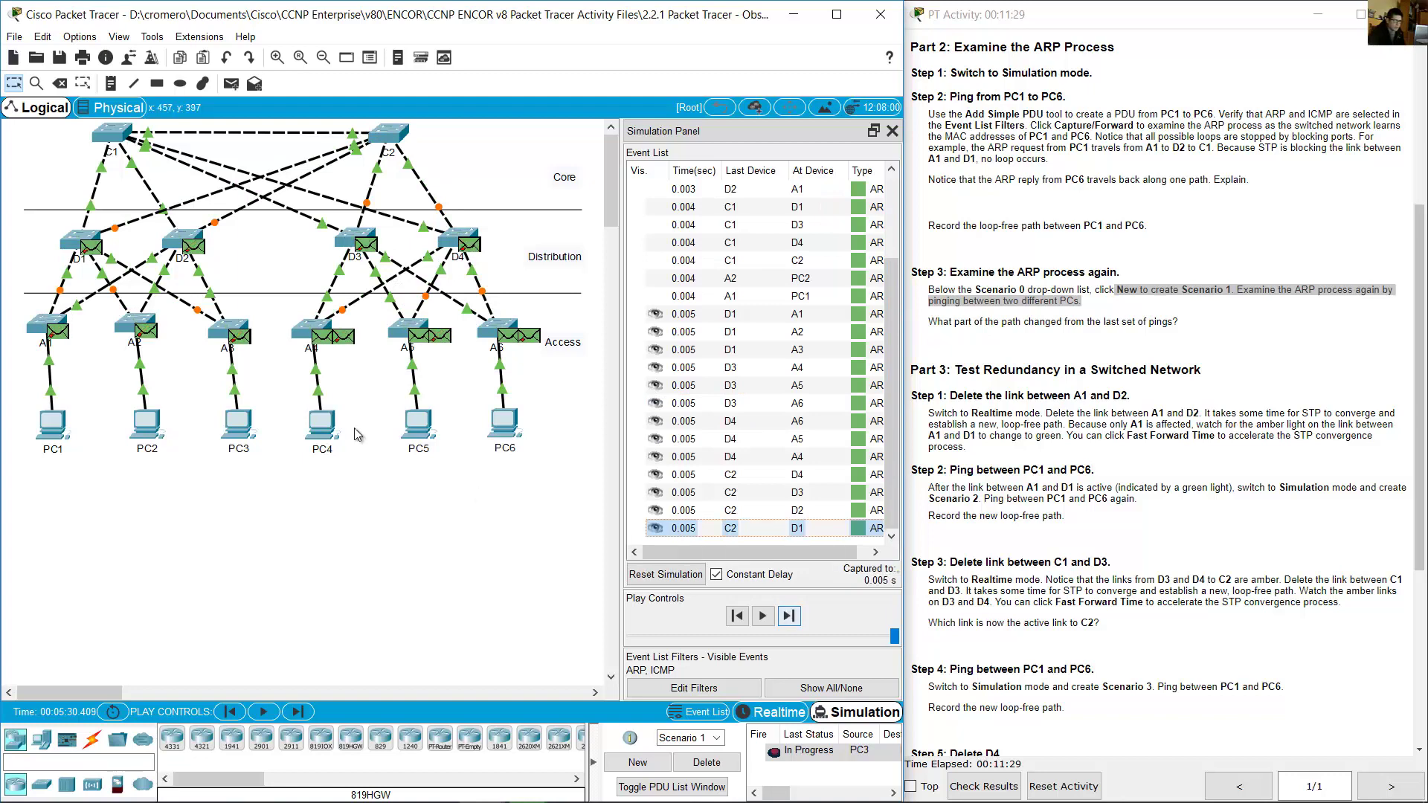
pyautogui.click(789, 616)
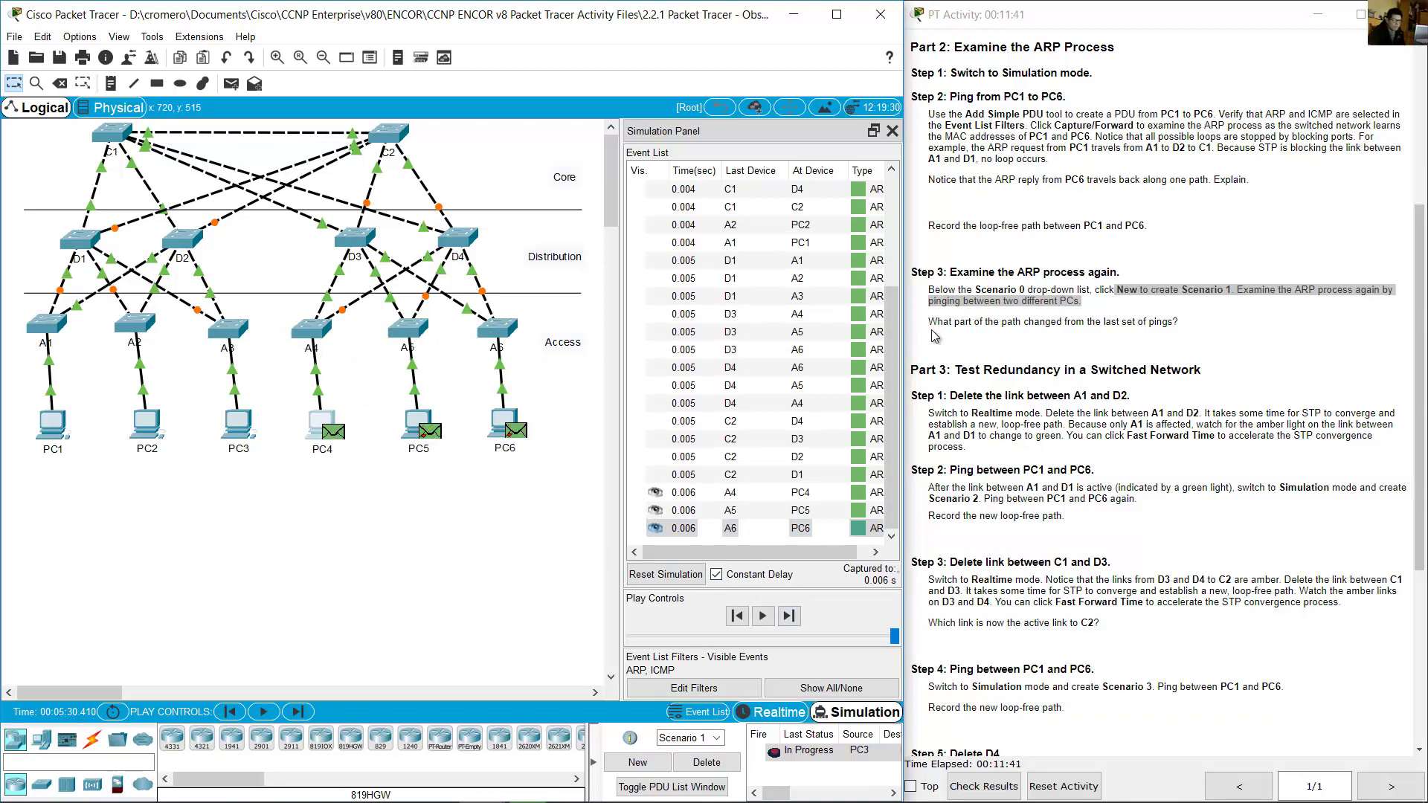
# - Review the changed-path question and Part 3, Step 1 about deleting the link between A1 and D2, locating both switches in the topology
pyautogui.moveTo(941, 325); pyautogui.dragTo(1184, 328)
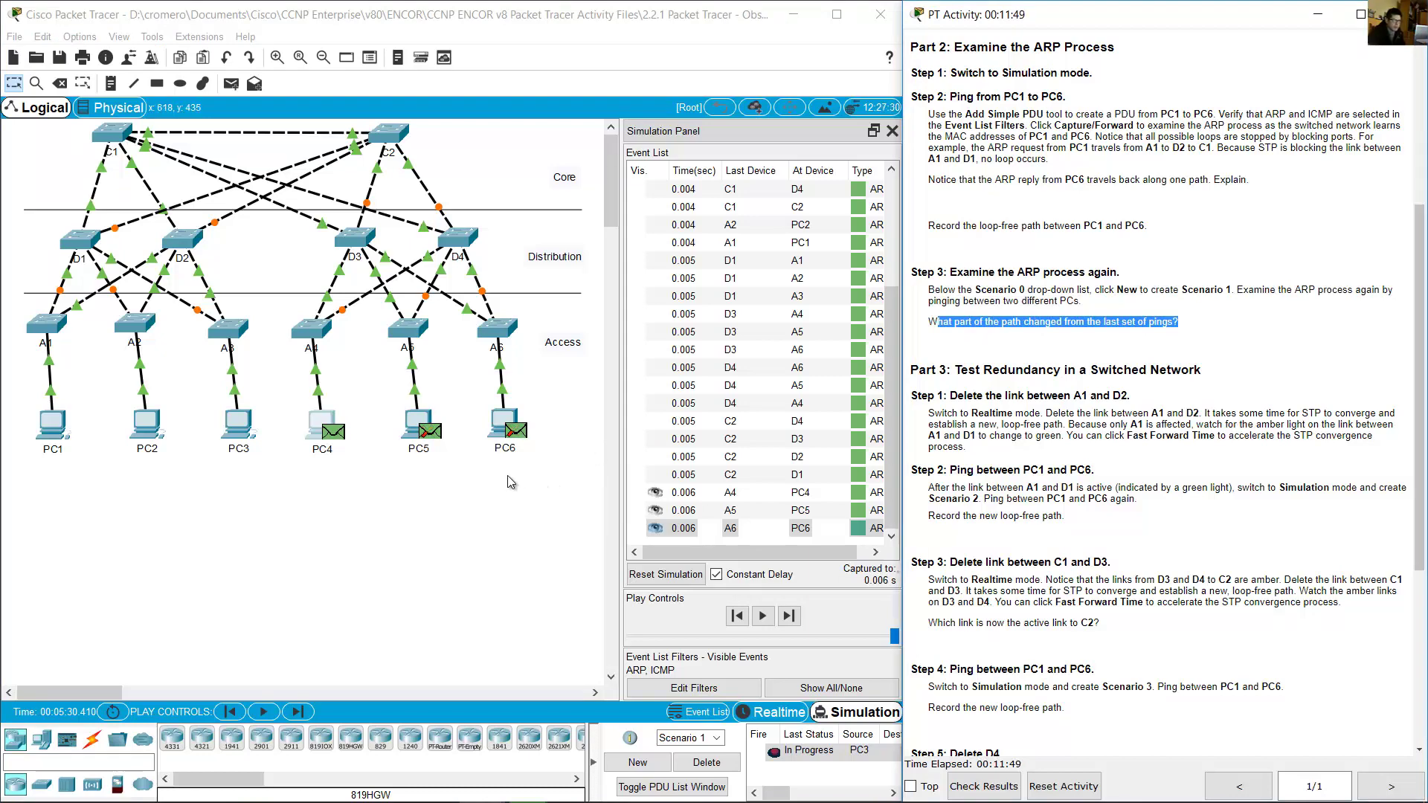
pyautogui.click(273, 357)
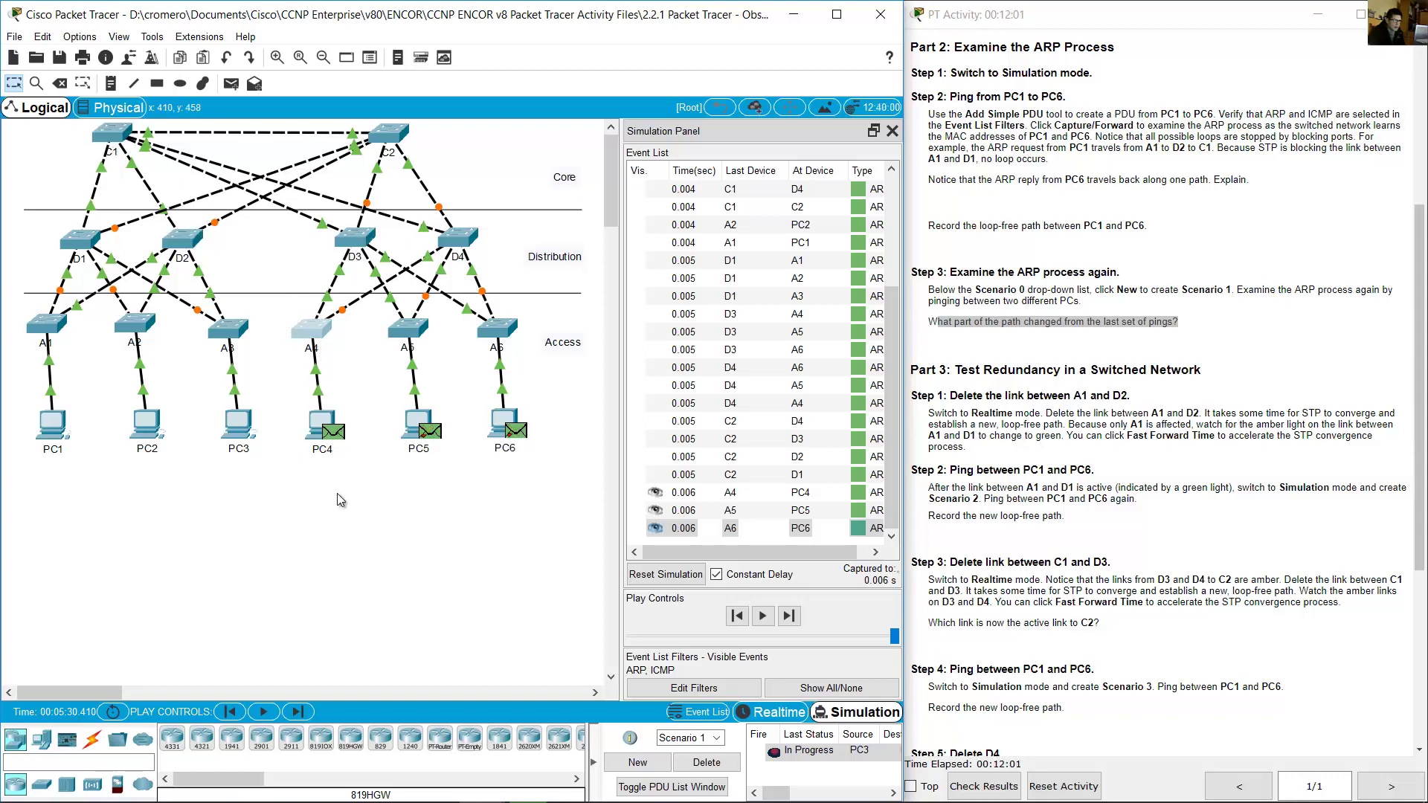
pyautogui.click(1113, 401)
pyautogui.scroll(-5, 1113, 402)
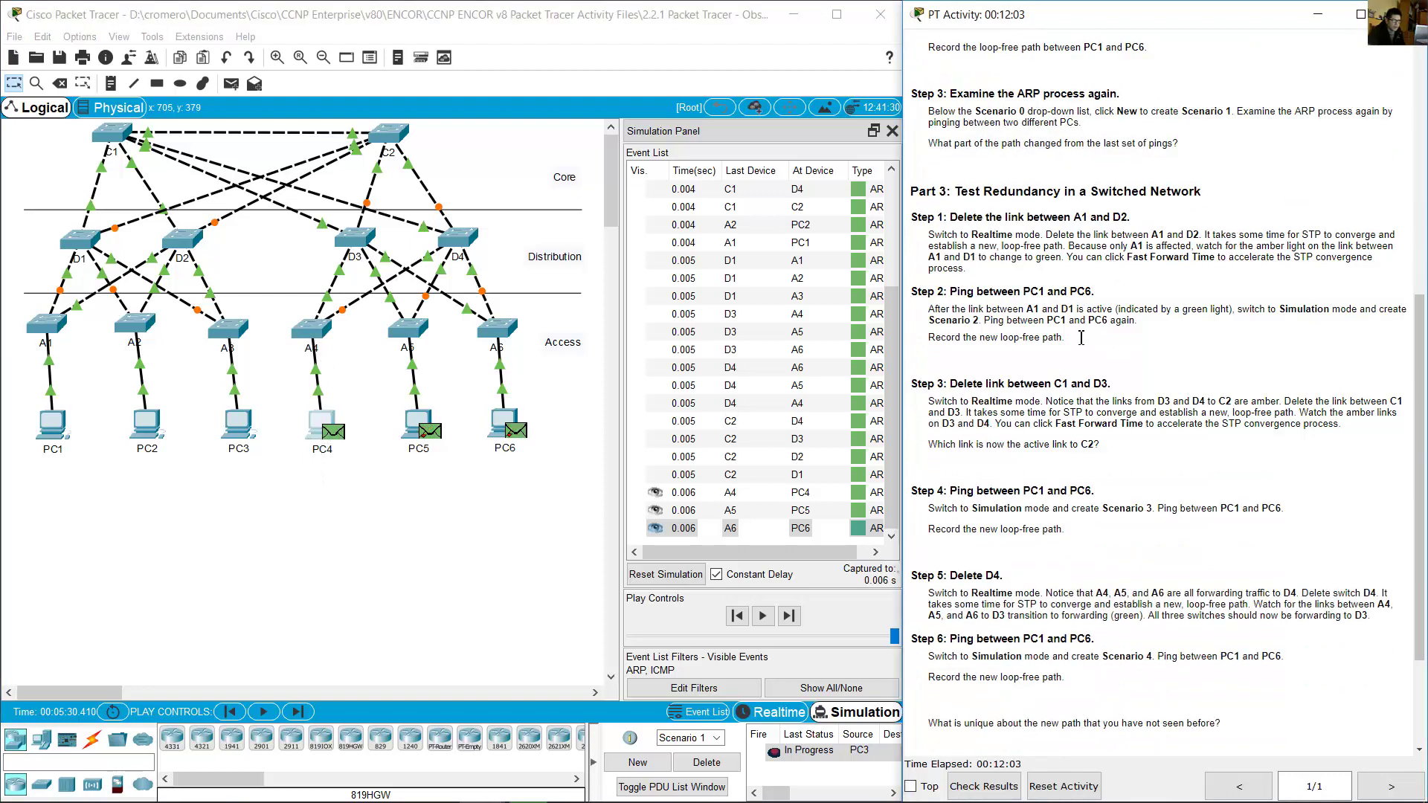
pyautogui.moveTo(960, 148); pyautogui.dragTo(1205, 139)
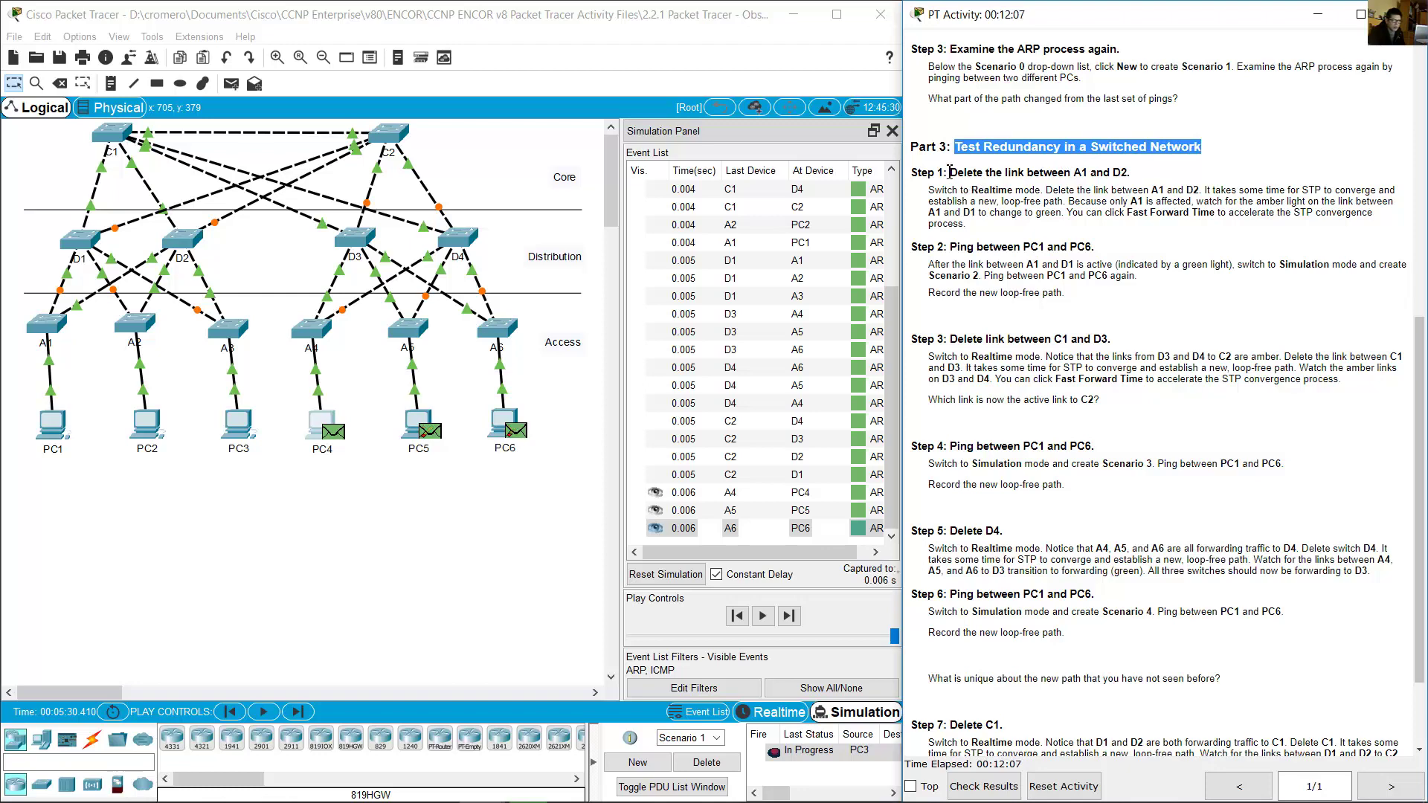
pyautogui.moveTo(950, 172); pyautogui.dragTo(1132, 175)
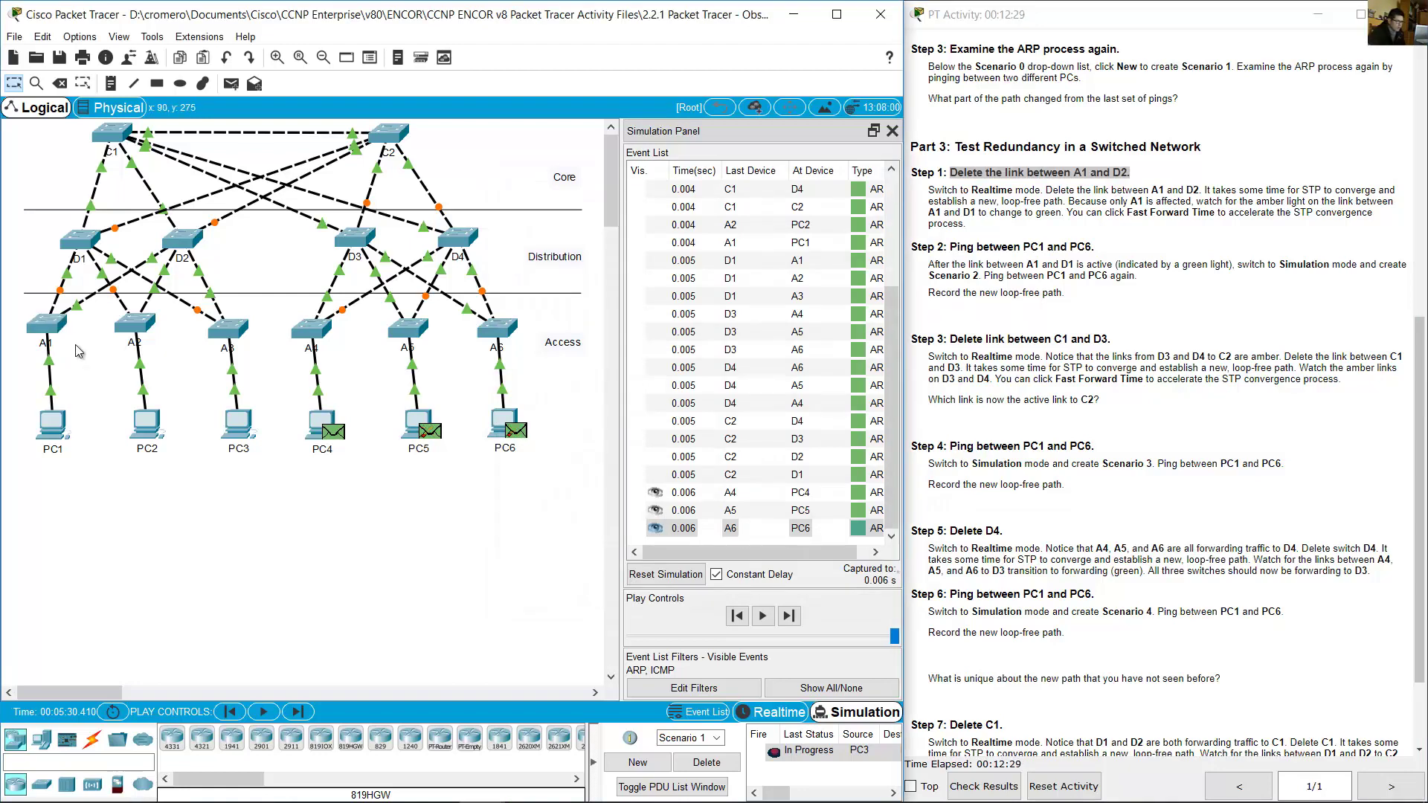
pyautogui.moveTo(60, 339); pyautogui.dragTo(18, 354)
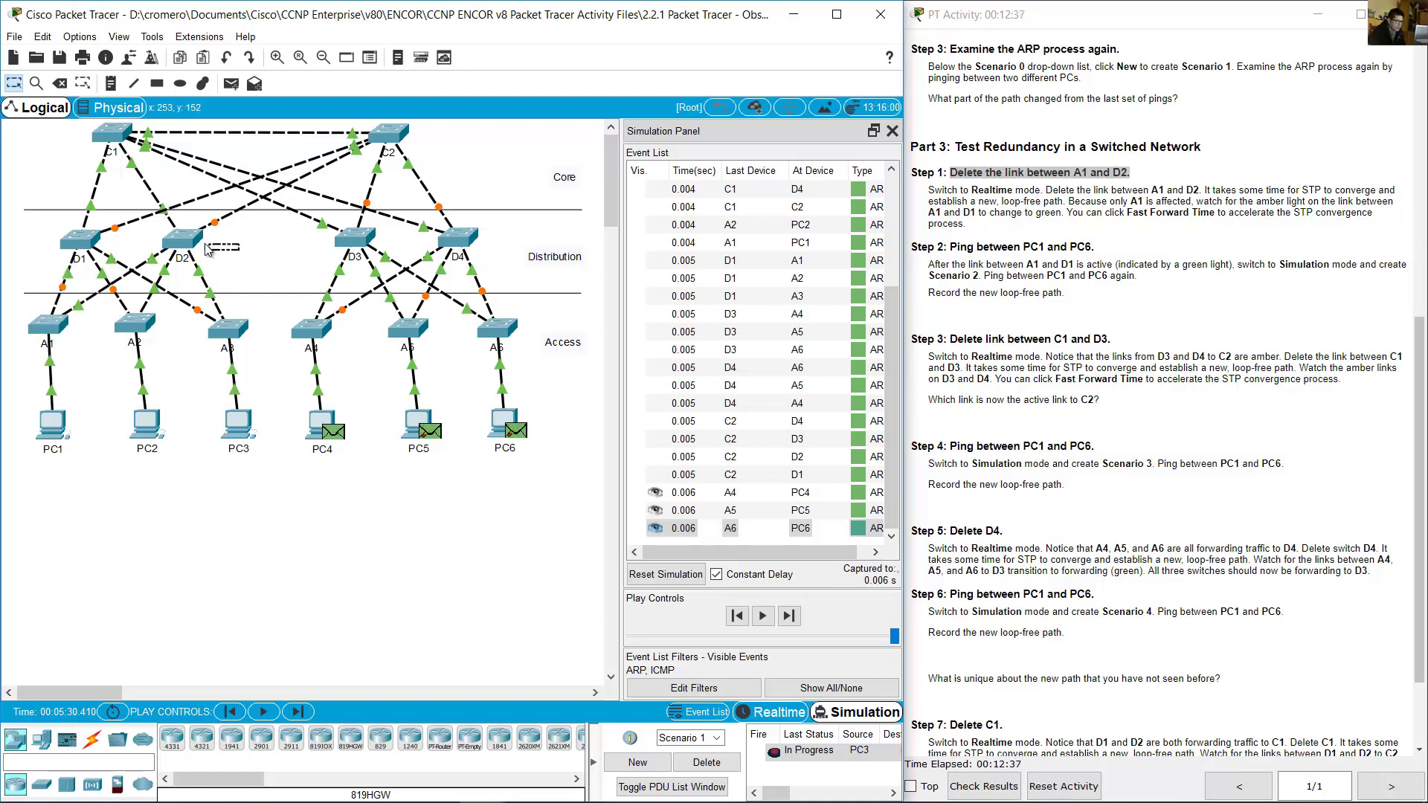
# - Switch the network from Simulation to Realtime mode as Part 3, Step 1 instructs
pyautogui.click(1168, 195)
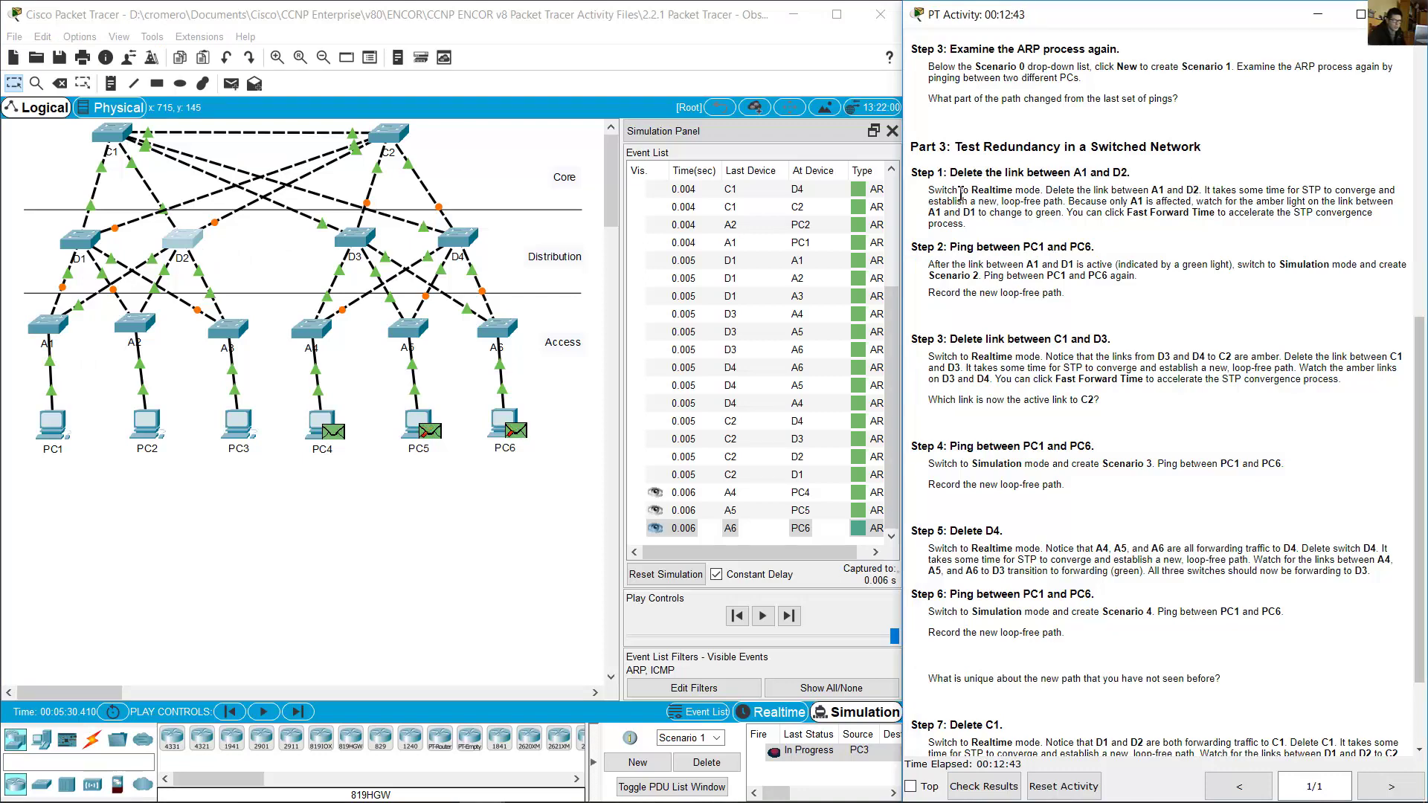
pyautogui.moveTo(961, 195); pyautogui.dragTo(1045, 194)
pyautogui.click(669, 654)
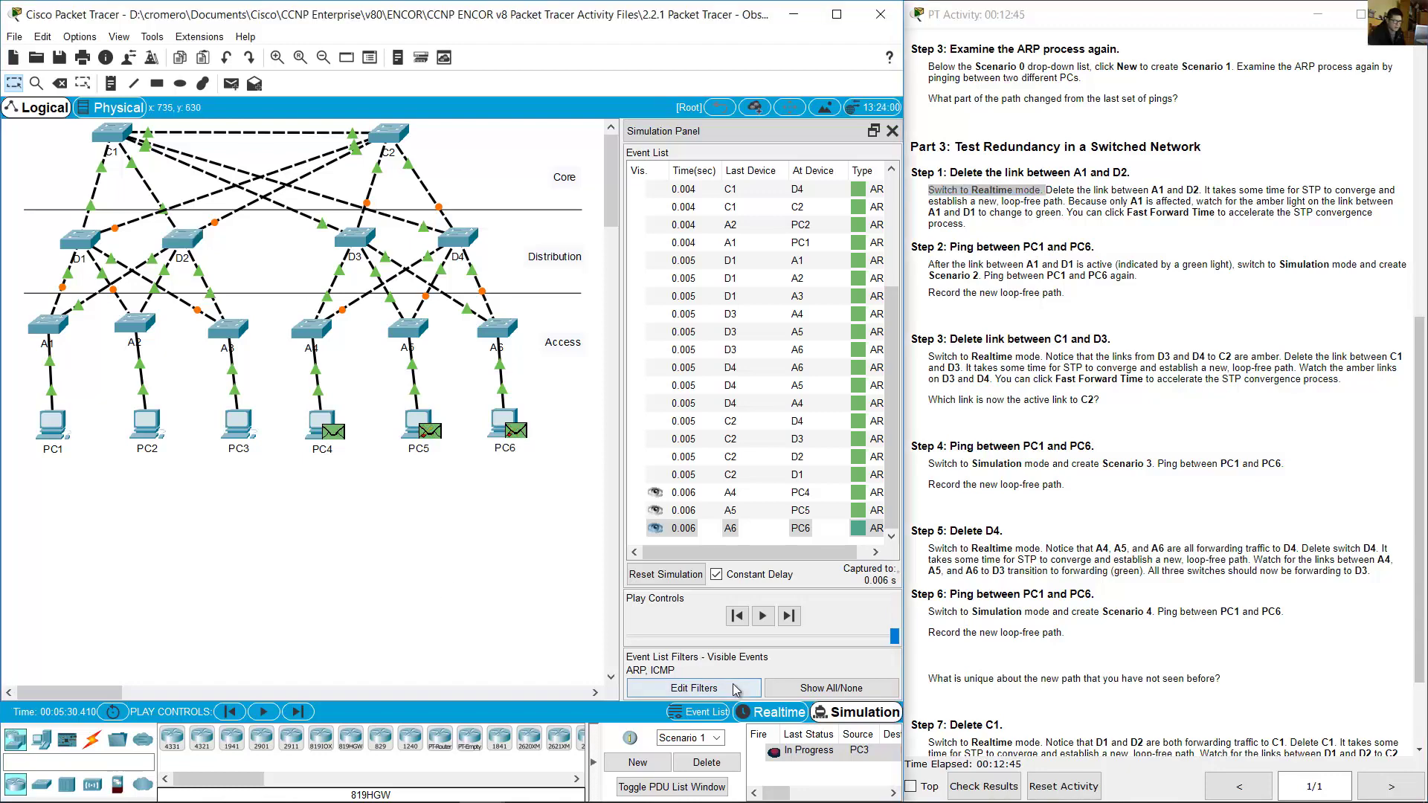
pyautogui.click(779, 714)
# - Read Part 3, Step 1 on deleting the A1–D2 link and STP convergence, and locate D2 in the topology
pyautogui.click(1082, 199)
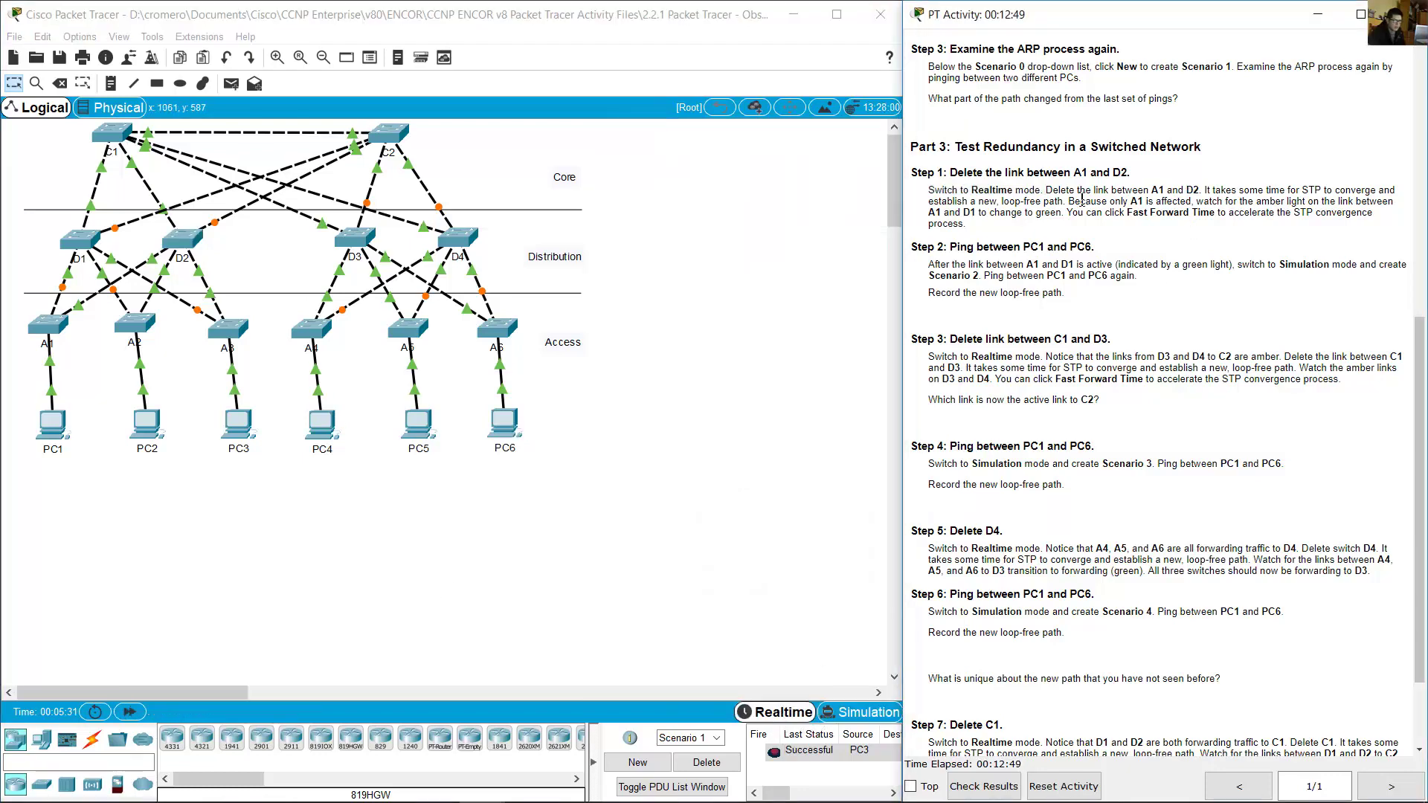
pyautogui.moveTo(1049, 192); pyautogui.dragTo(1196, 190)
pyautogui.click(21, 261)
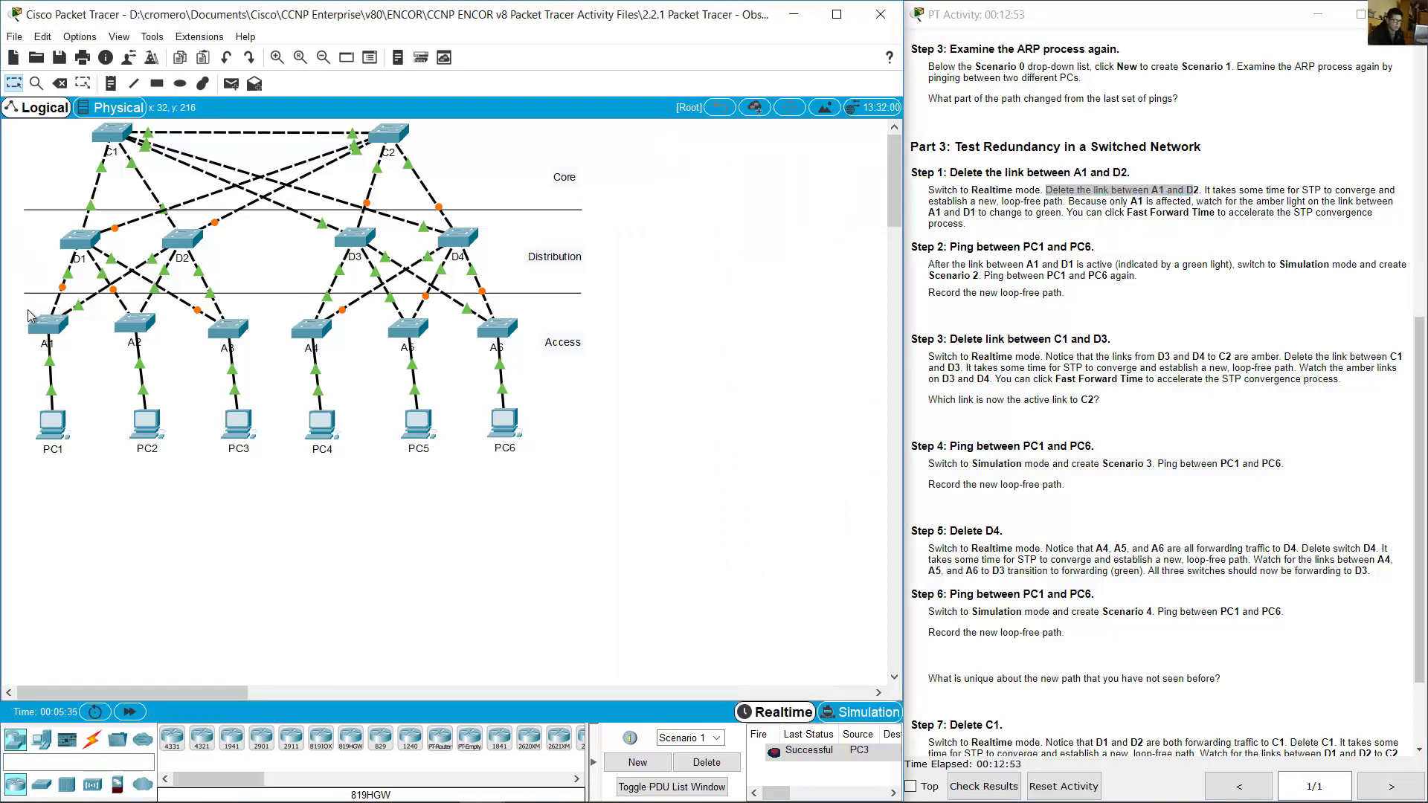
pyautogui.moveTo(200, 239); pyautogui.dragTo(235, 268)
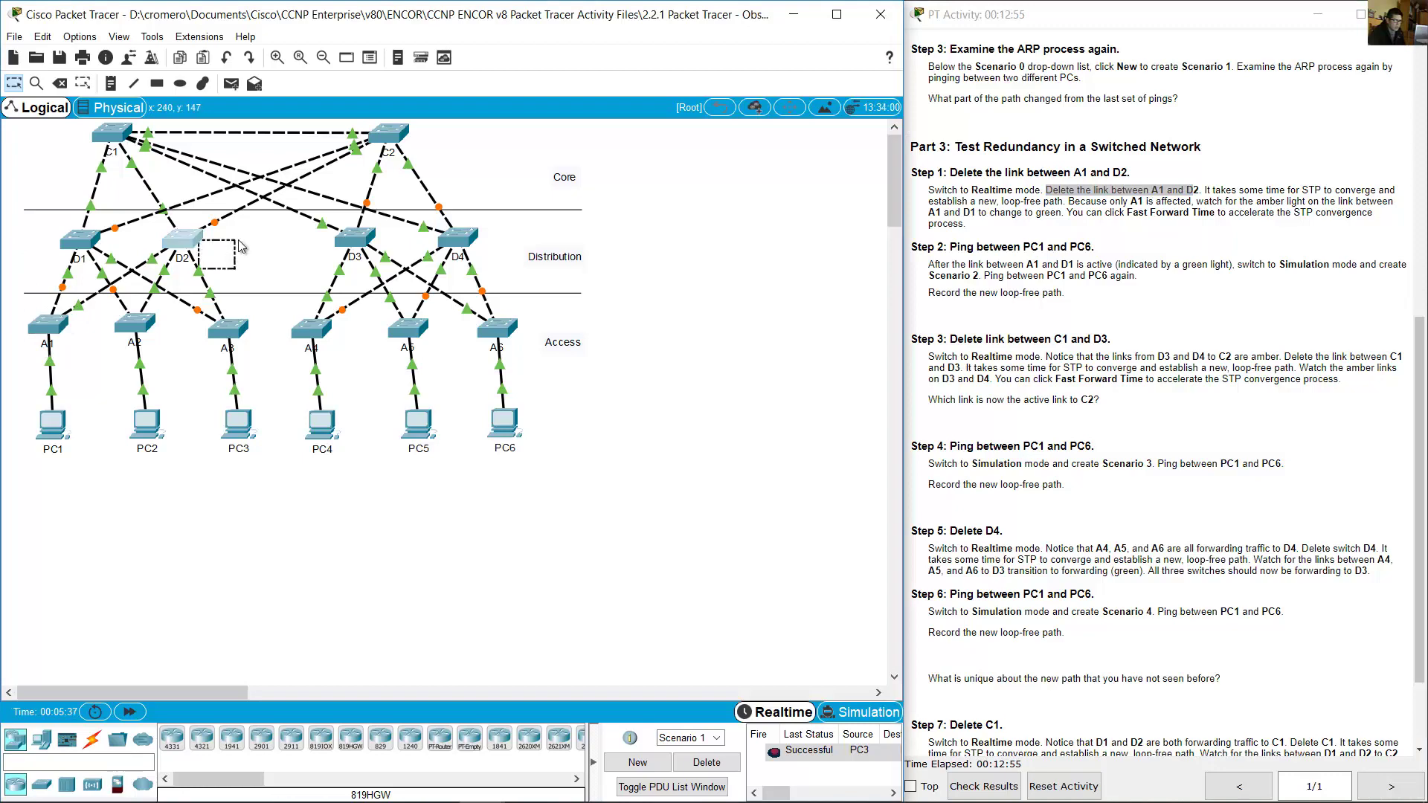
pyautogui.click(1222, 232)
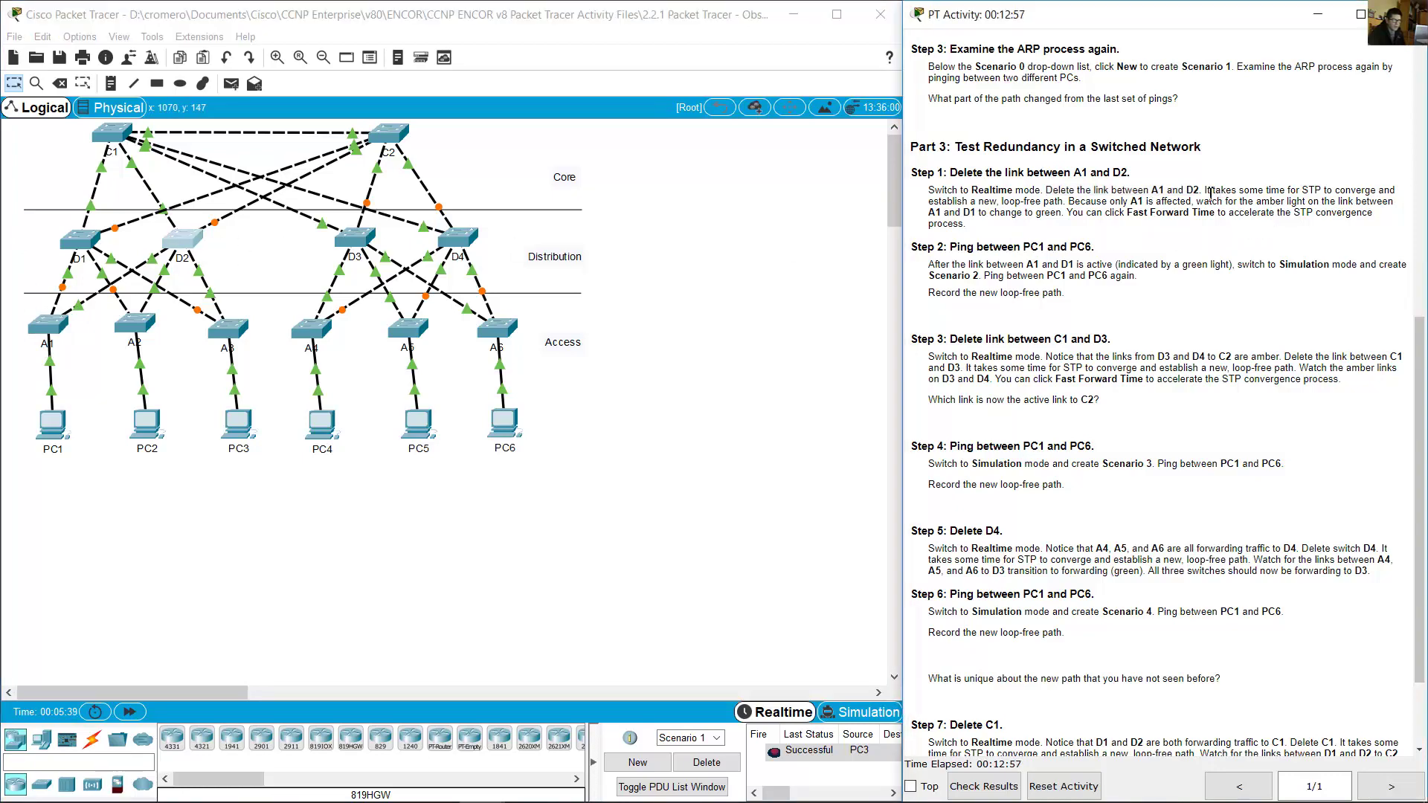
pyautogui.moveTo(1207, 192); pyautogui.dragTo(1065, 203)
pyautogui.click(1091, 202)
pyautogui.moveTo(1068, 202)
pyautogui.mouseDown()
pyautogui.moveTo(1401, 211)
pyautogui.moveTo(885, 221)
pyautogui.moveTo(1063, 215)
pyautogui.mouseUp()
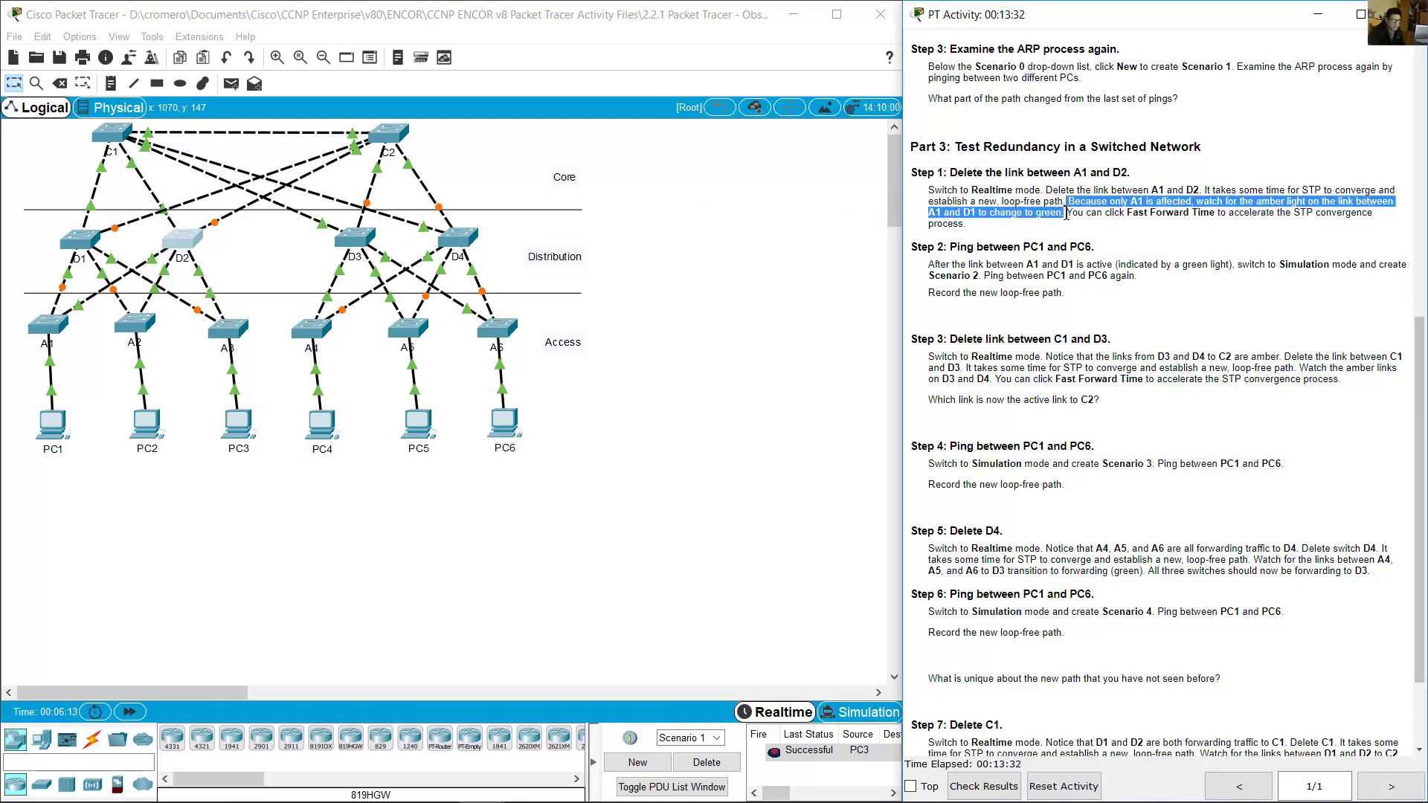
pyautogui.click(670, 260)
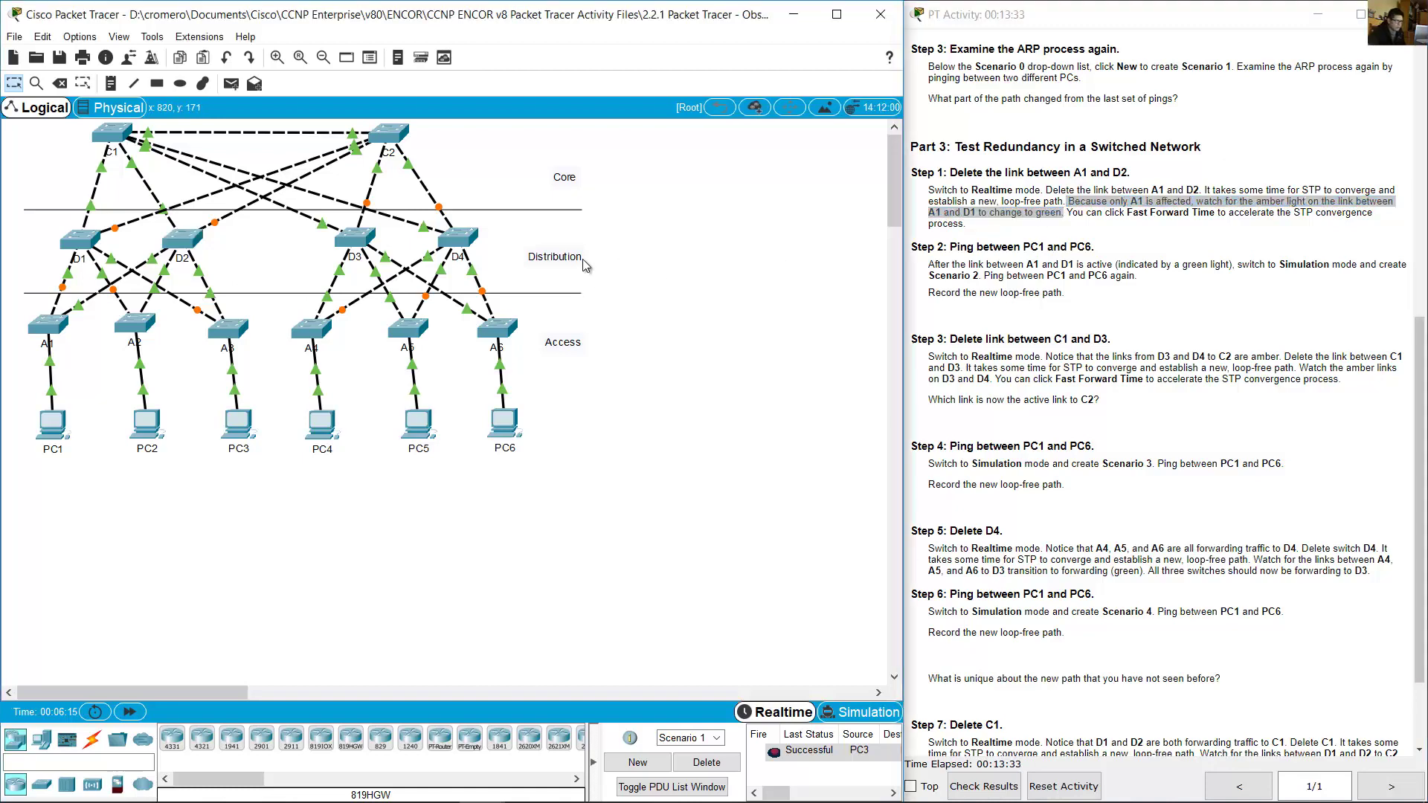
# - Delete the link between A1 and D2, and watch the A1–D1 link while STP converges
pyautogui.click(59, 84)
pyautogui.click(88, 300)
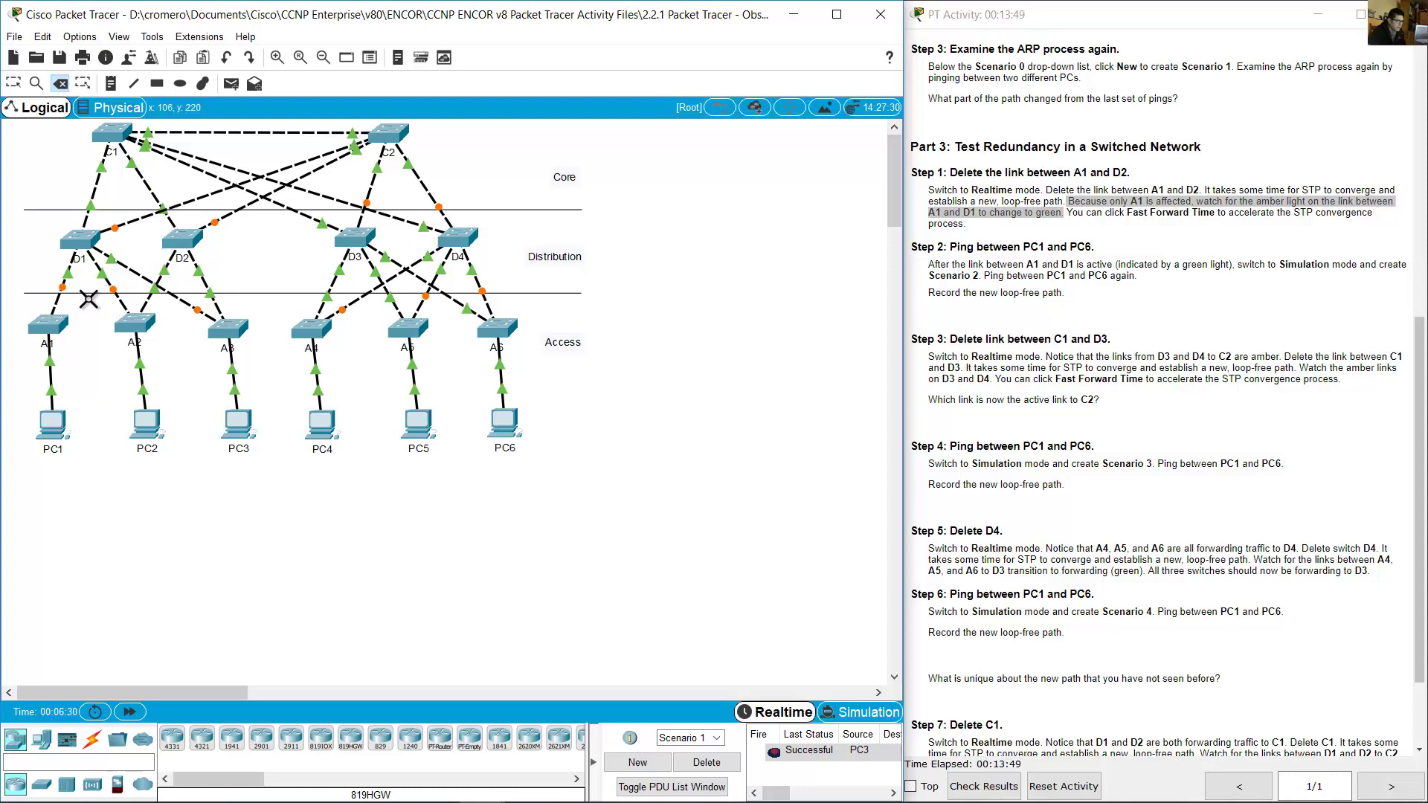
pyautogui.click(16, 87)
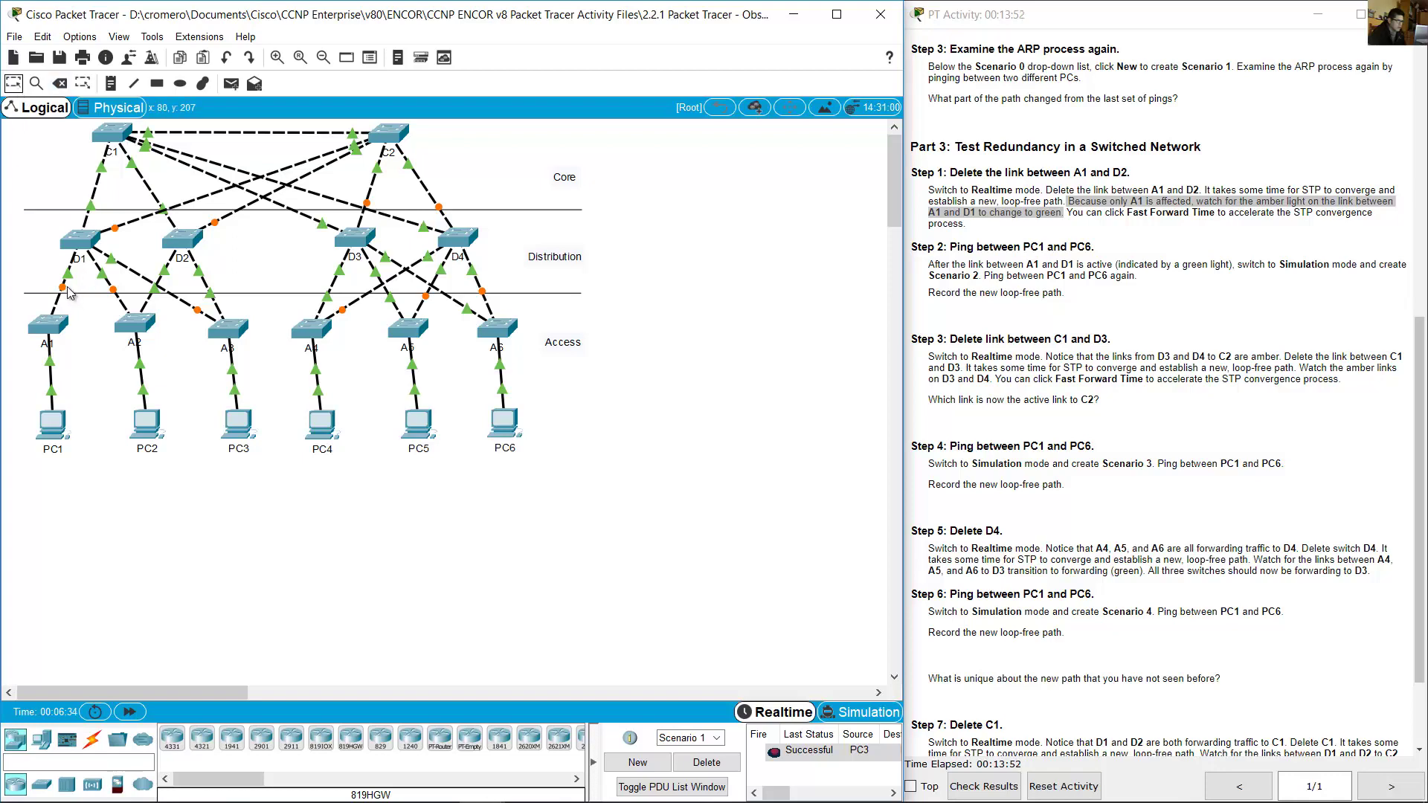
pyautogui.click(66, 293)
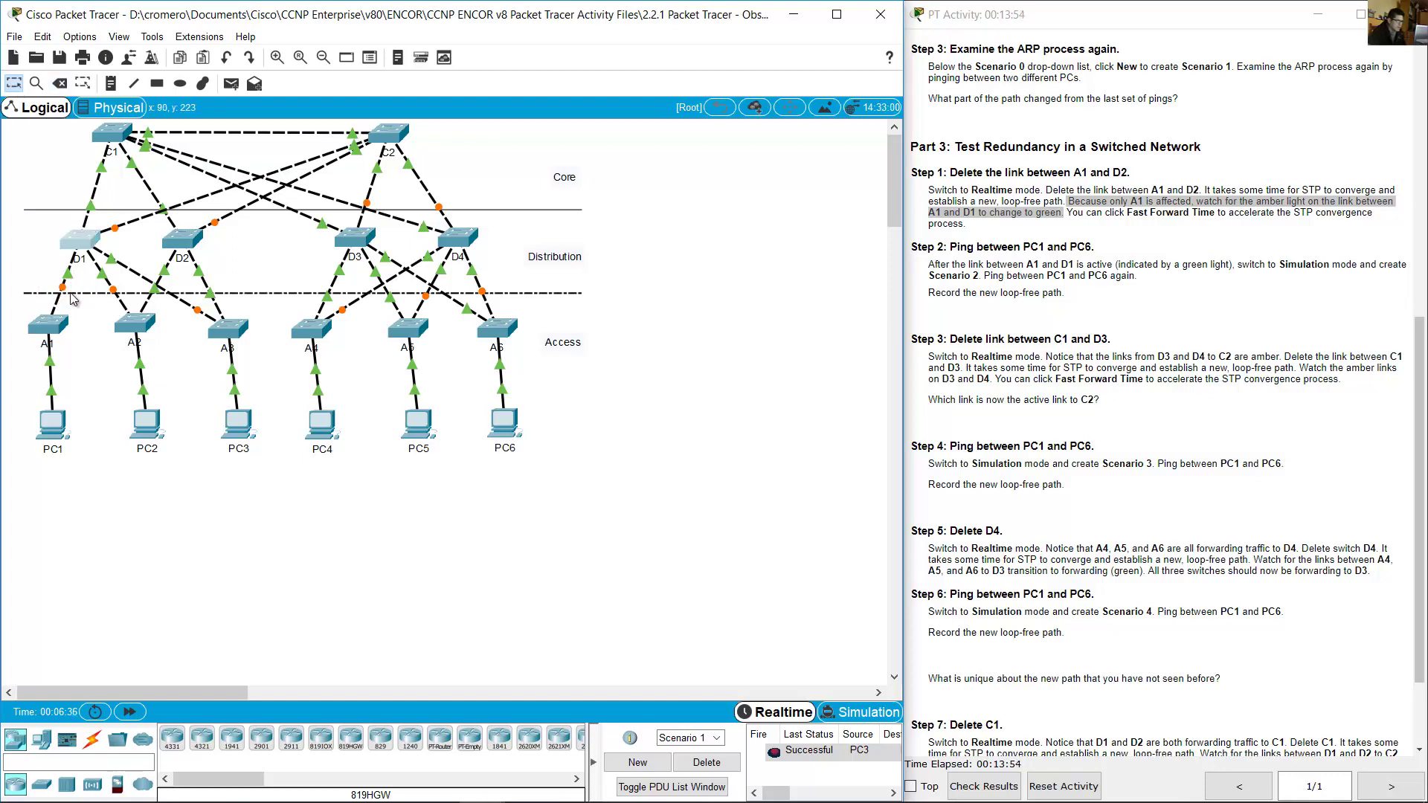
pyautogui.click(51, 279)
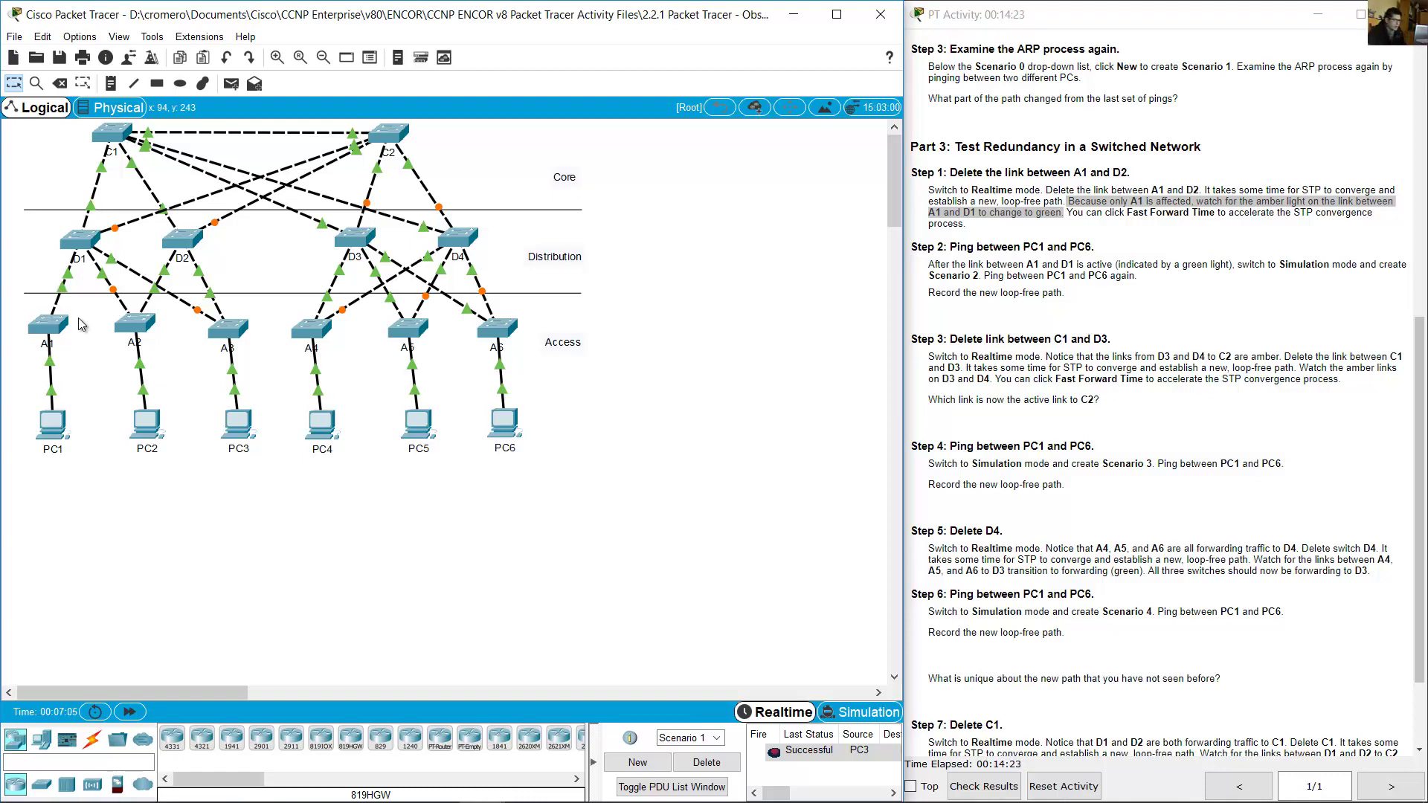
pyautogui.moveTo(82, 324); pyautogui.dragTo(46, 280)
# - Read Part 3, Step 2 about pinging between PC1 and PC6 in a new scenario
pyautogui.click(1148, 245)
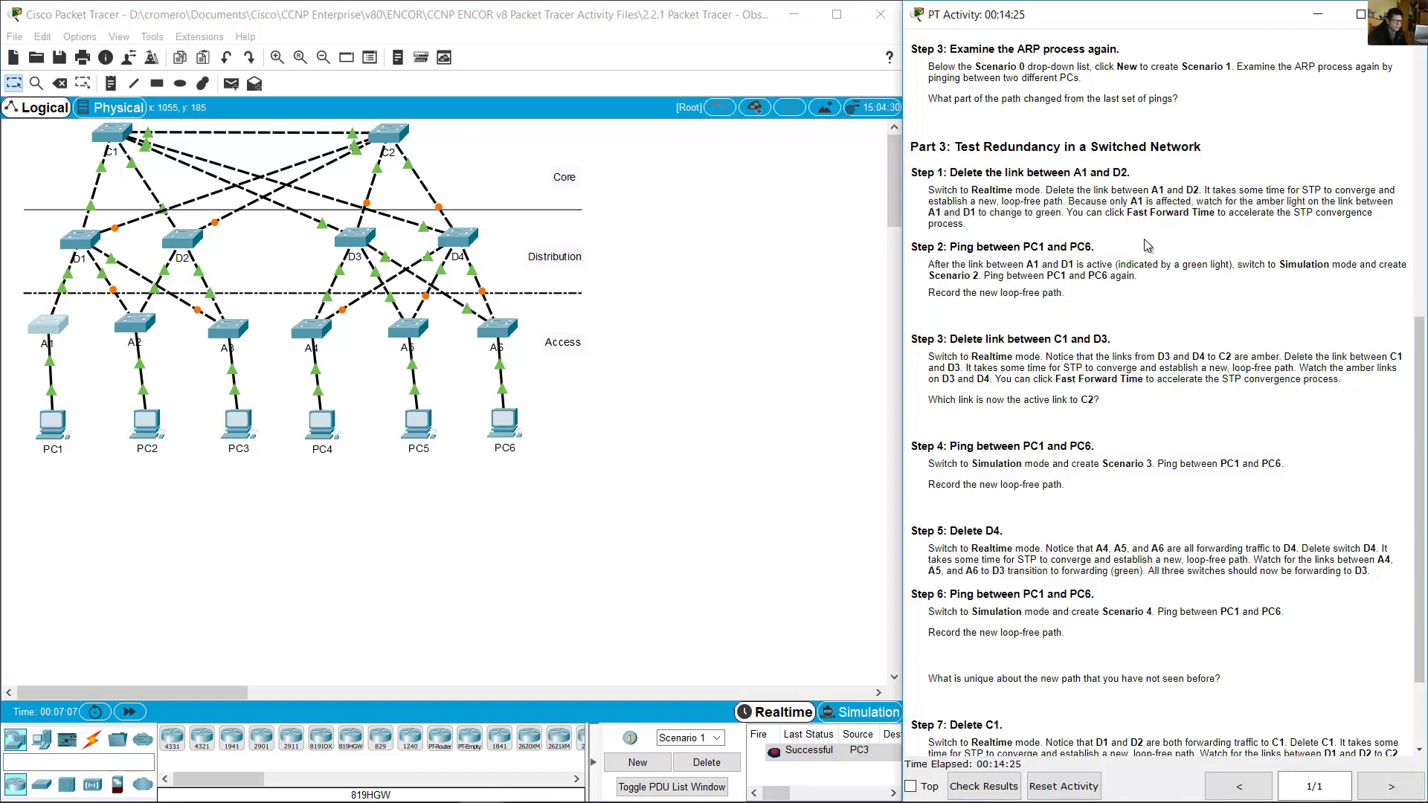
pyautogui.scroll(-1, 1092, 245)
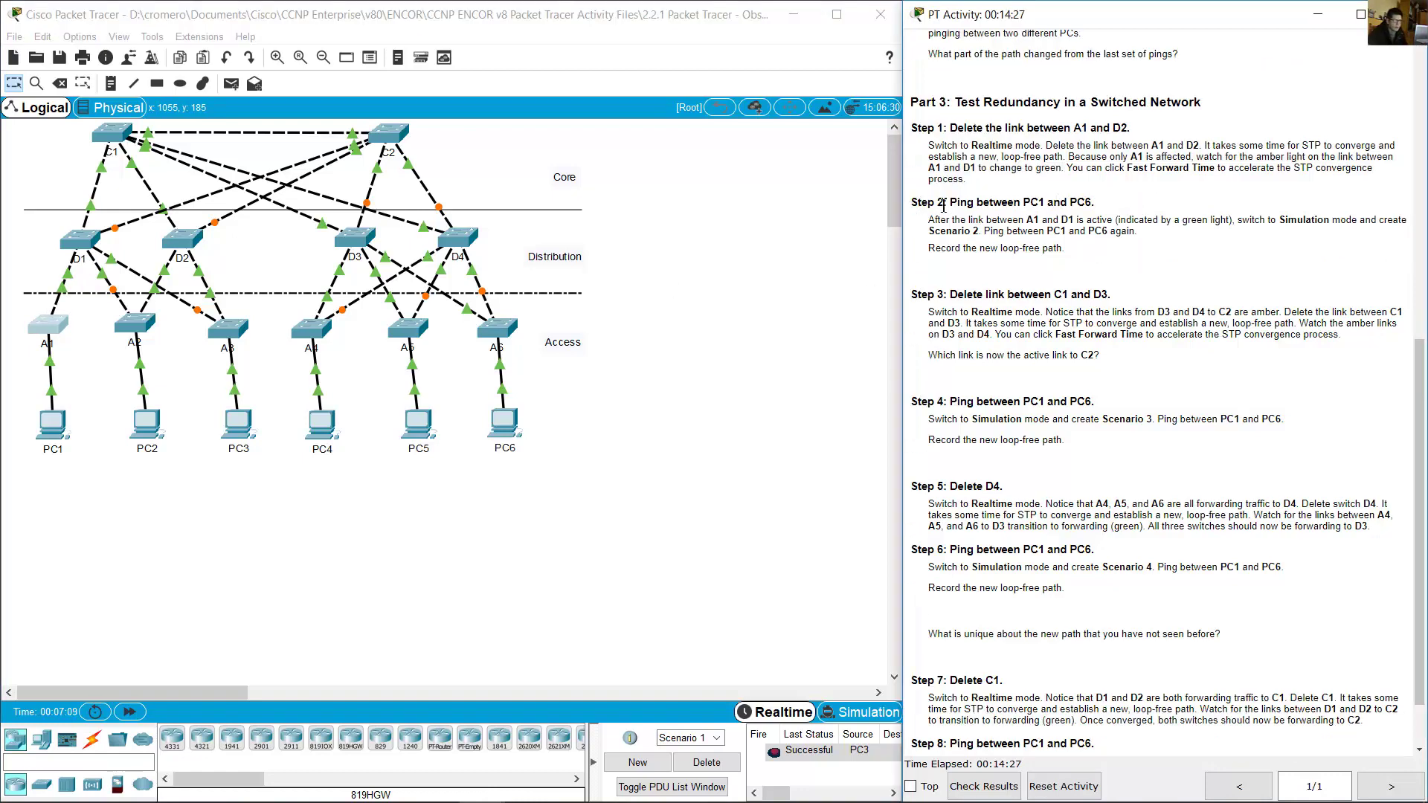
pyautogui.moveTo(943, 206); pyautogui.dragTo(1105, 204)
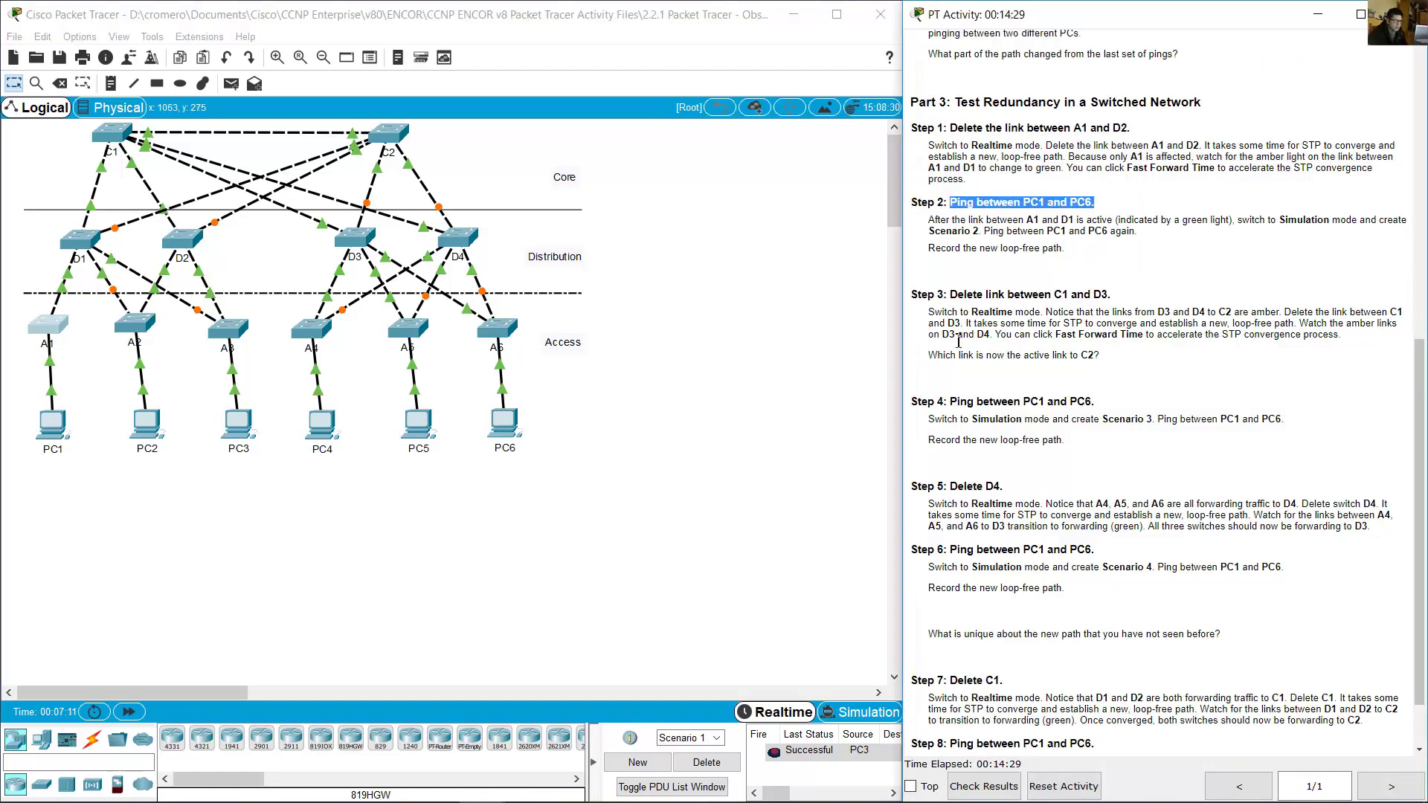
pyautogui.click(792, 456)
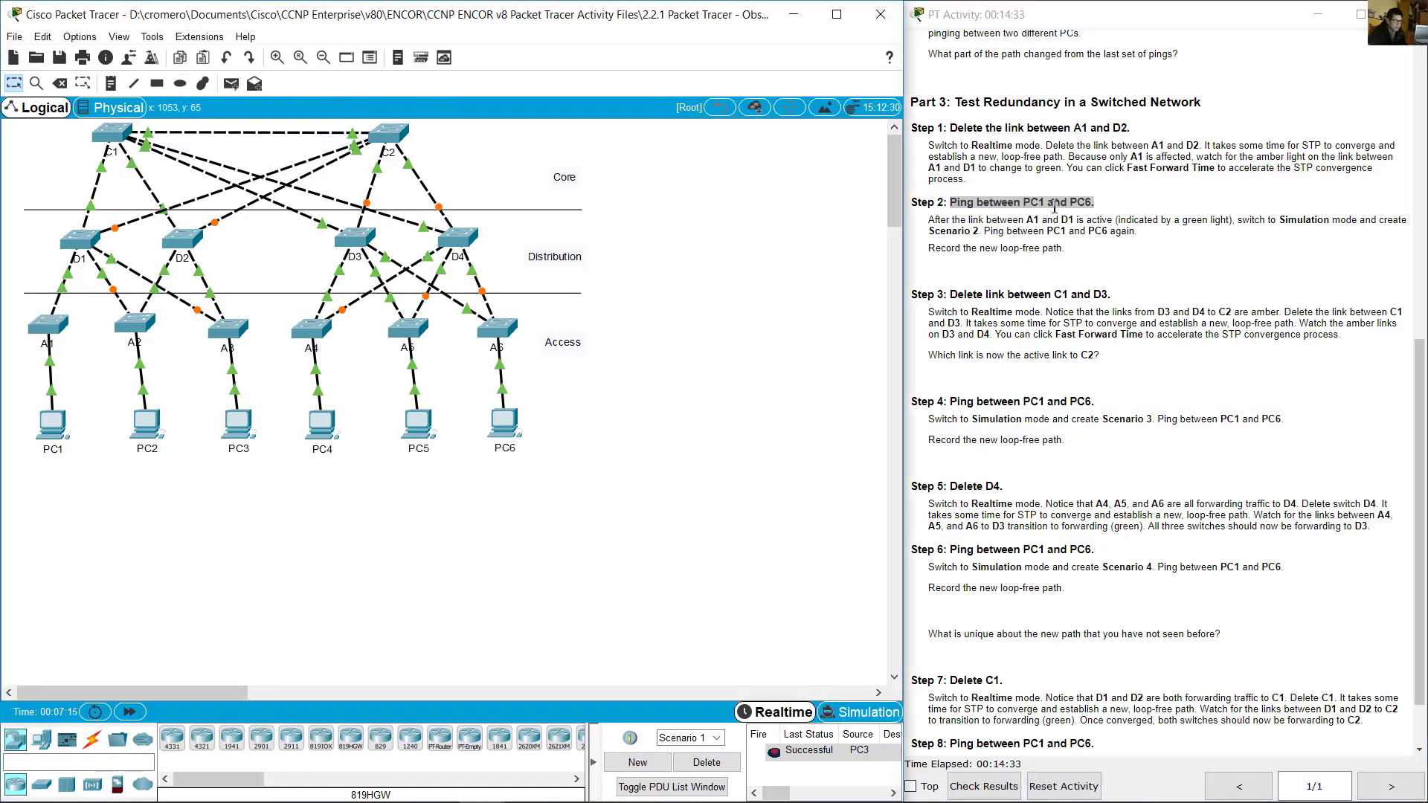
pyautogui.click(923, 225)
pyautogui.moveTo(929, 221); pyautogui.dragTo(1025, 224)
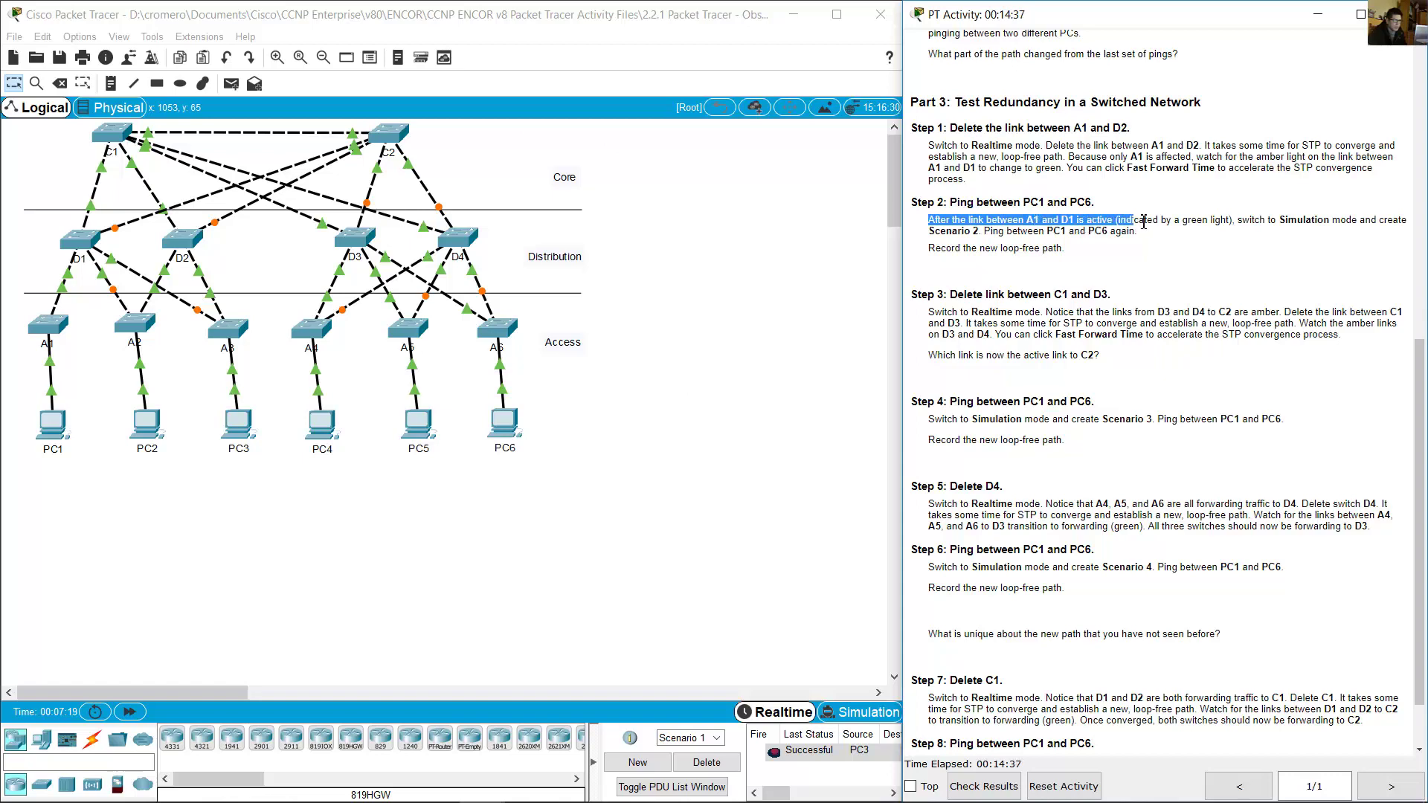
pyautogui.moveTo(1144, 222)
pyautogui.mouseDown()
pyautogui.moveTo(1369, 223)
pyautogui.moveTo(939, 234)
pyautogui.moveTo(1071, 248)
pyautogui.moveTo(1060, 235)
pyautogui.moveTo(1138, 235)
pyautogui.mouseUp()
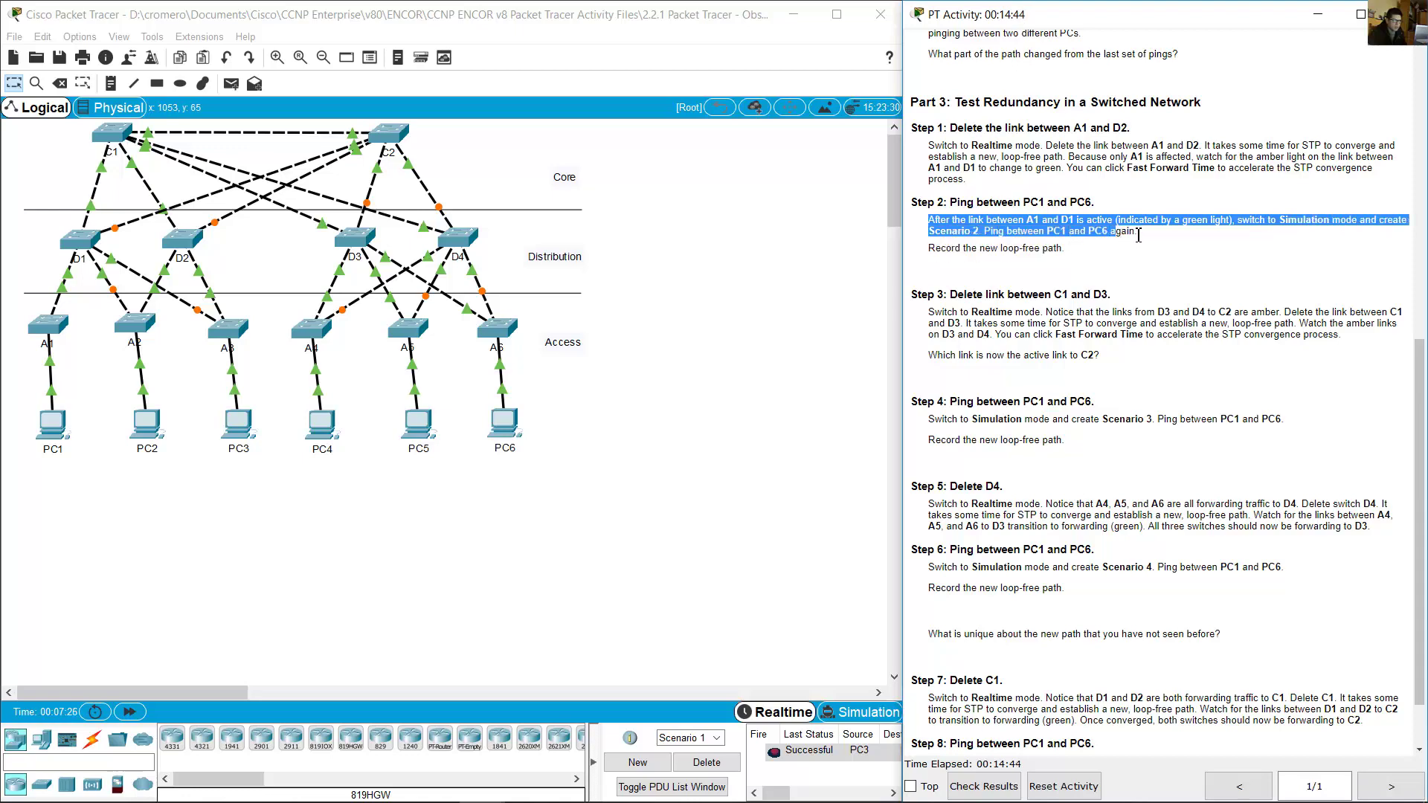
# - Switch to Simulation mode and create Scenario 2
pyautogui.click(694, 496)
pyautogui.click(867, 713)
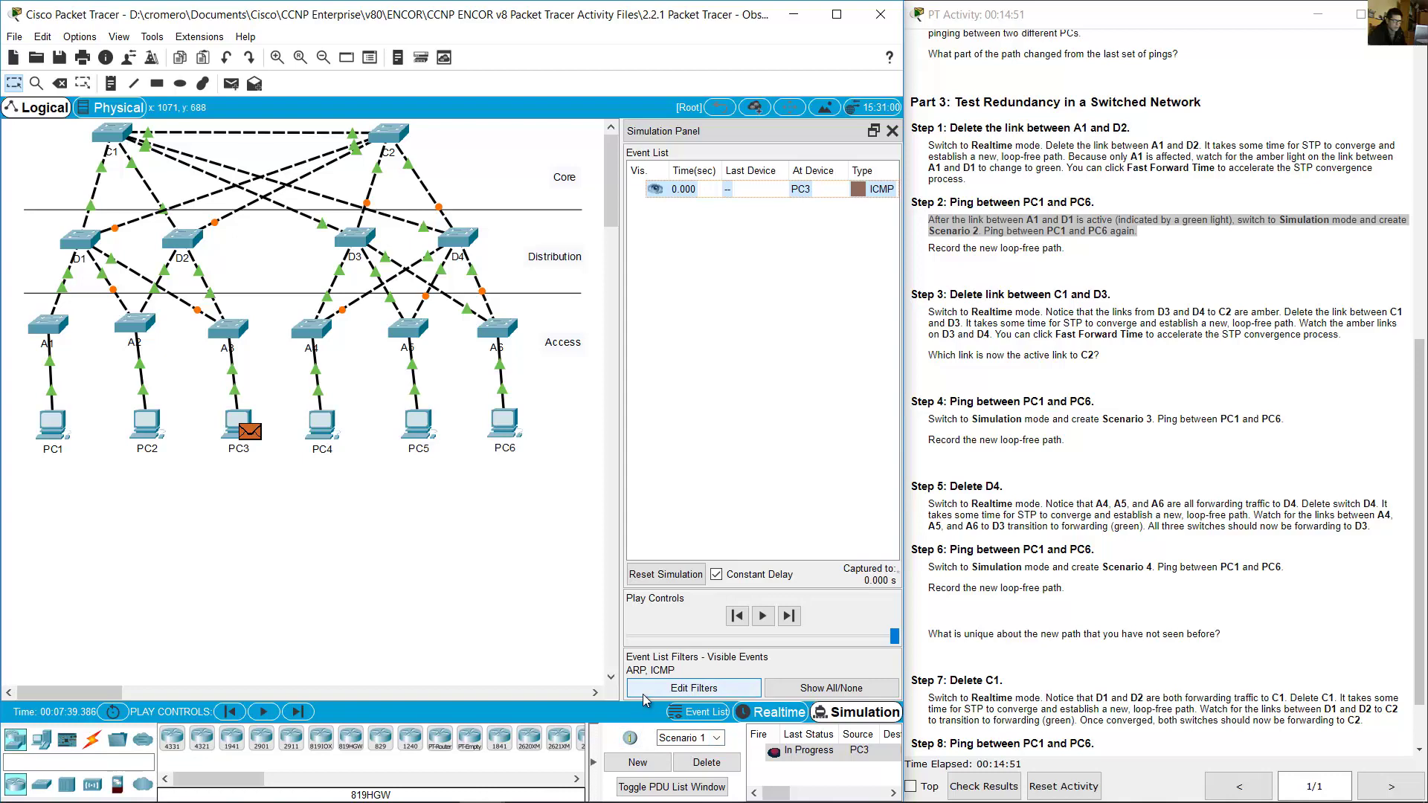
pyautogui.click(638, 763)
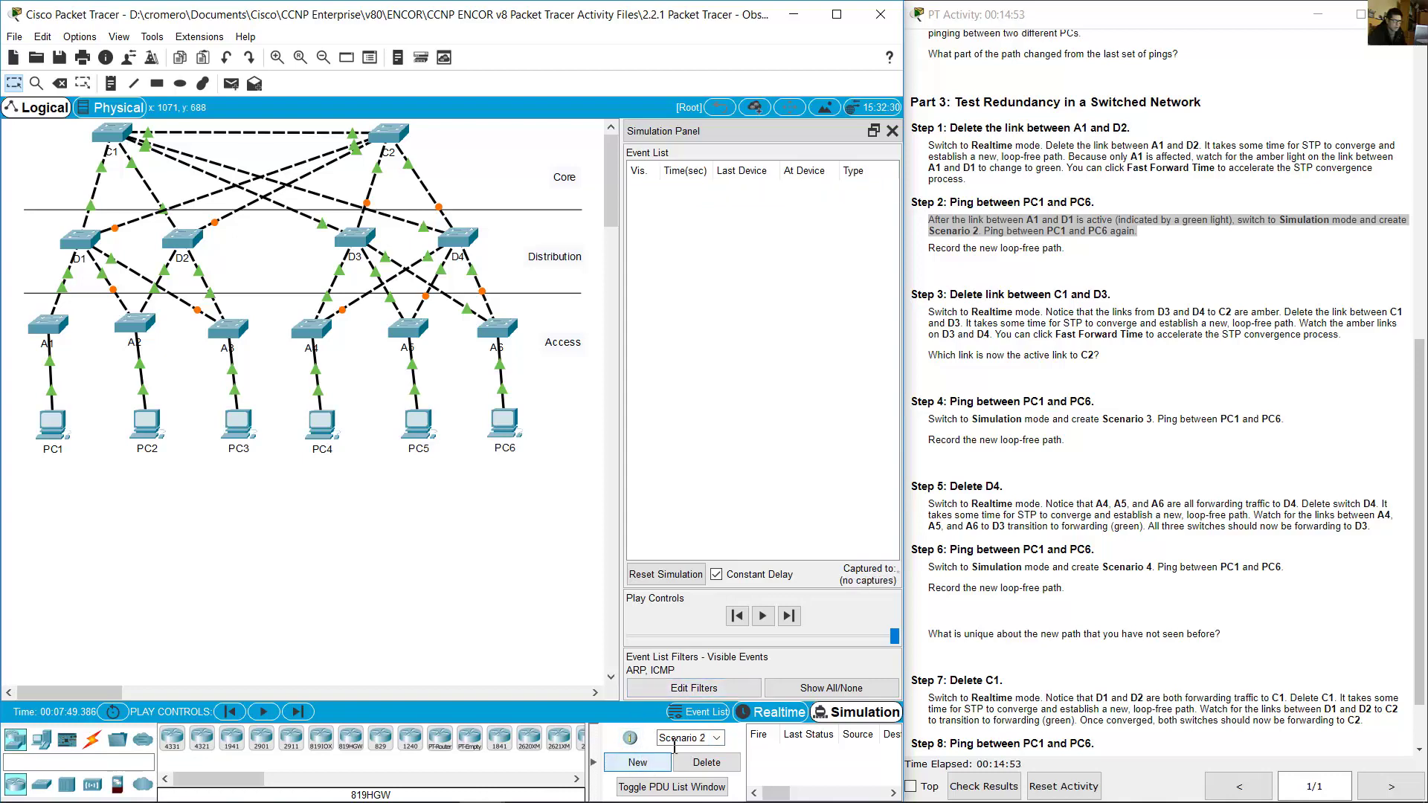
pyautogui.moveTo(666, 737); pyautogui.dragTo(706, 738)
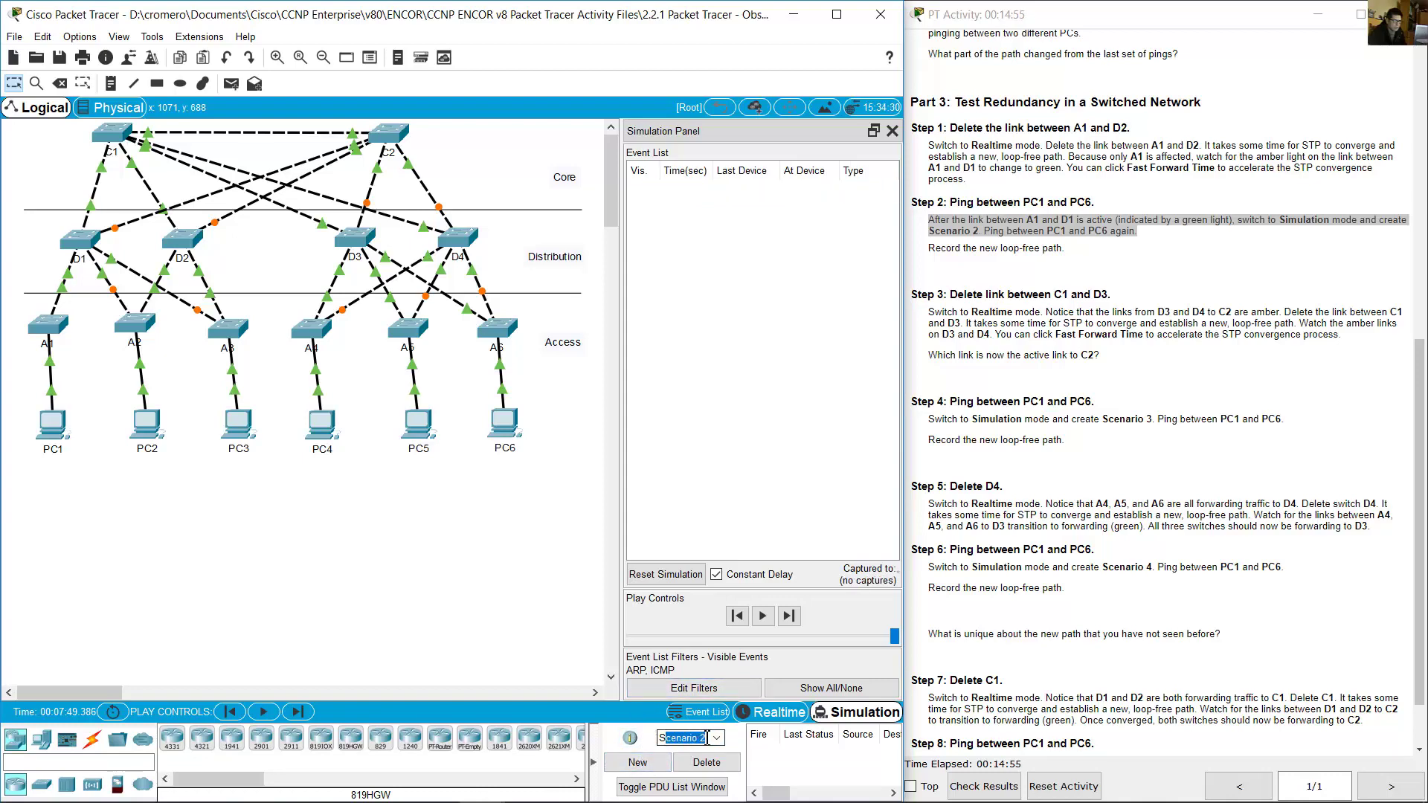
# - Add a simple PDU from PC1 to PC6 in Scenario 2
pyautogui.click(1033, 237)
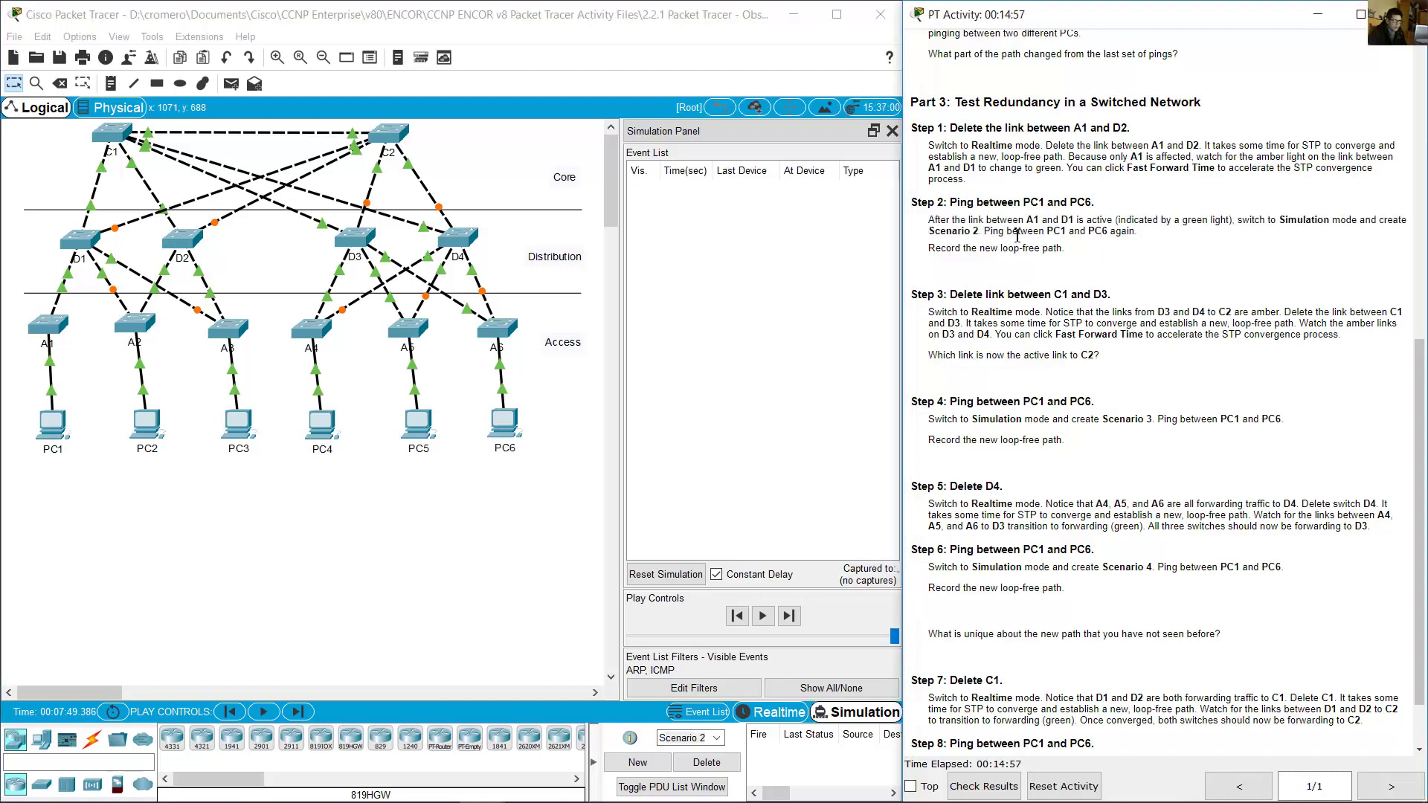
pyautogui.moveTo(1029, 236); pyautogui.dragTo(1132, 235)
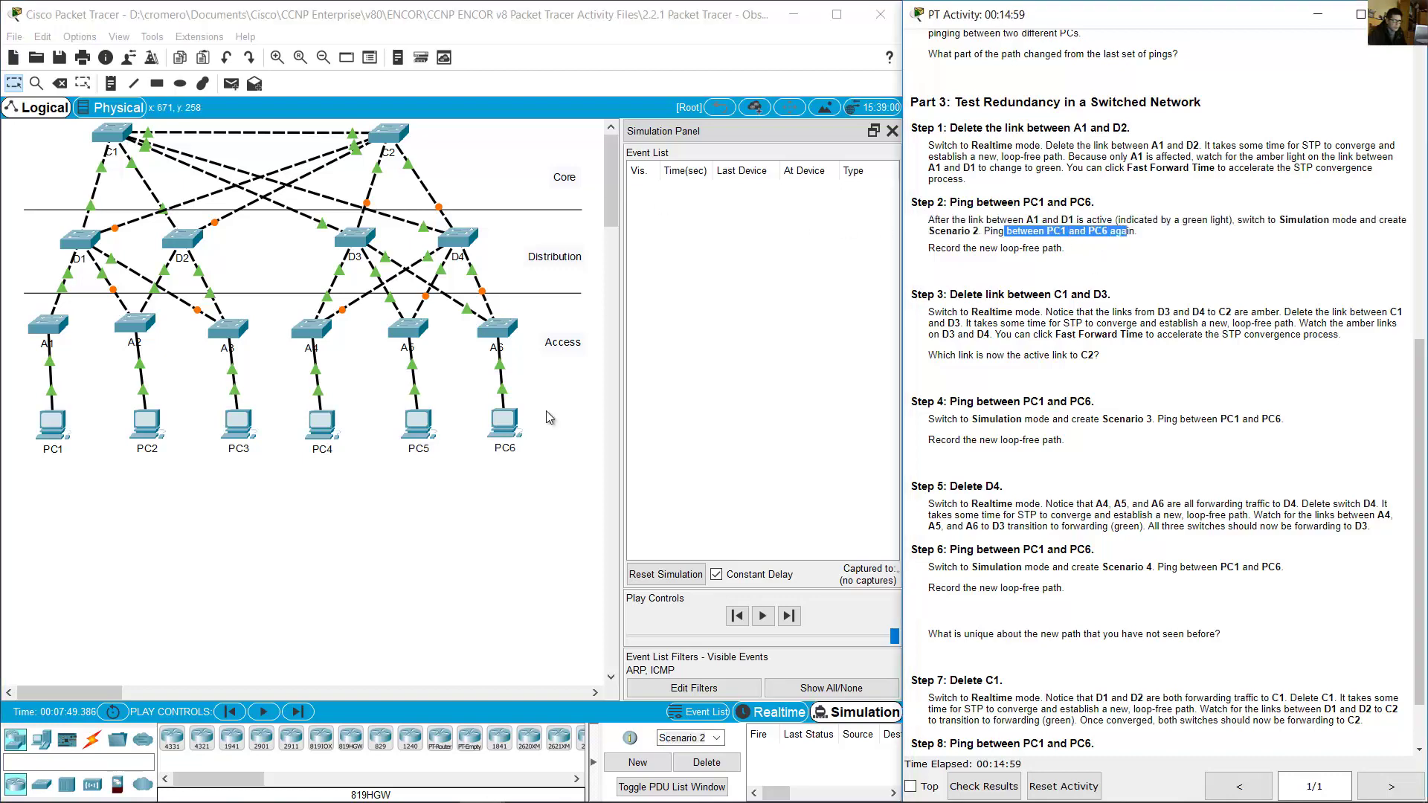
pyautogui.click(501, 501)
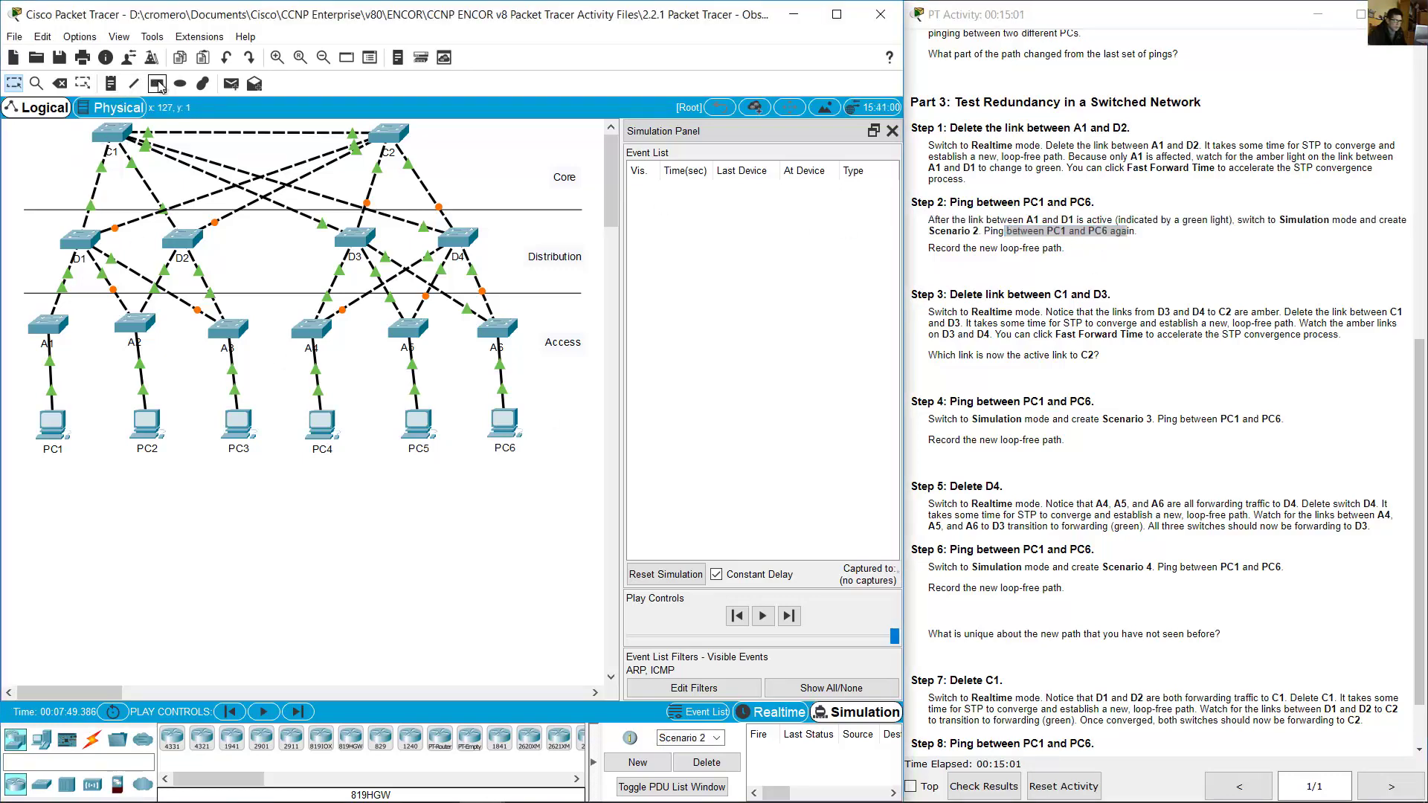
pyautogui.click(231, 84)
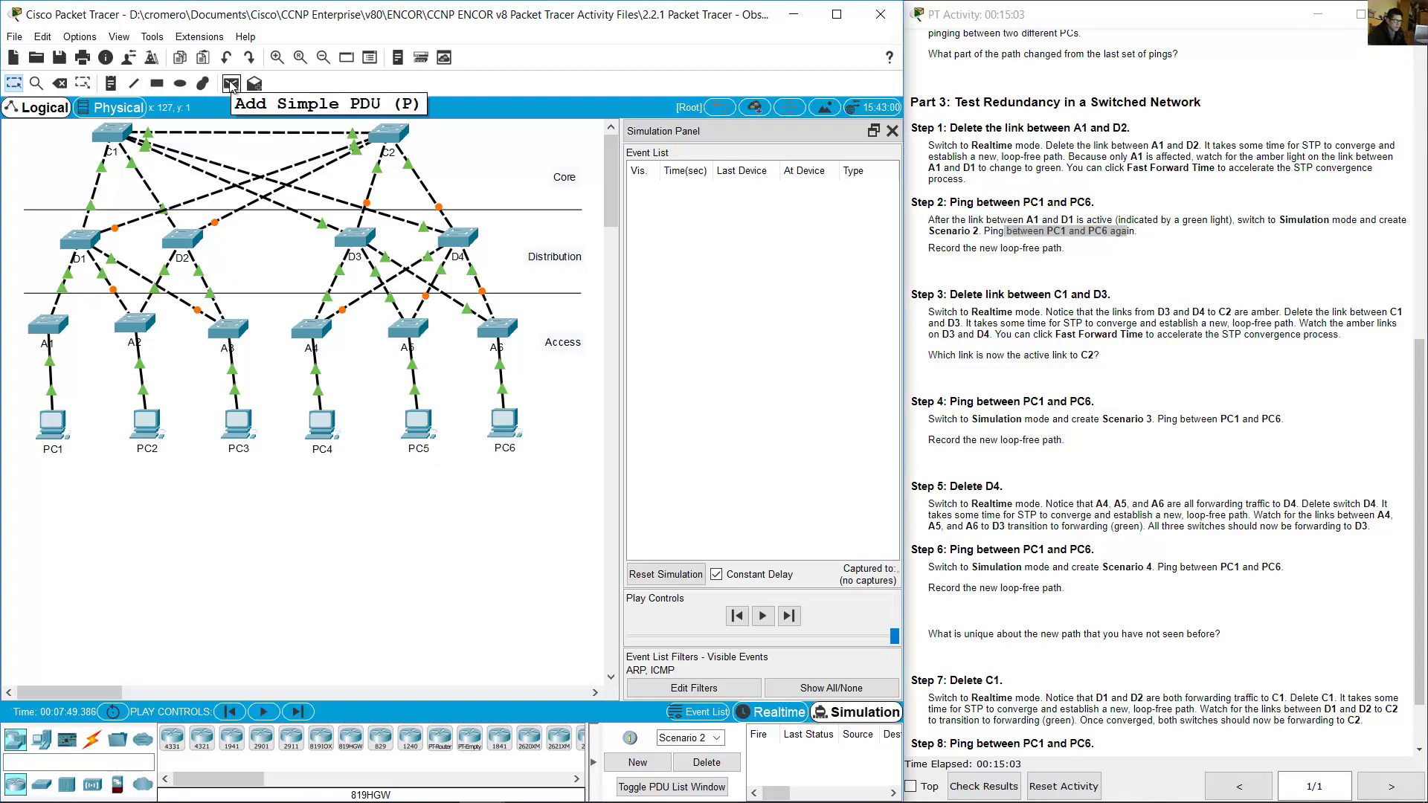
pyautogui.click(231, 84)
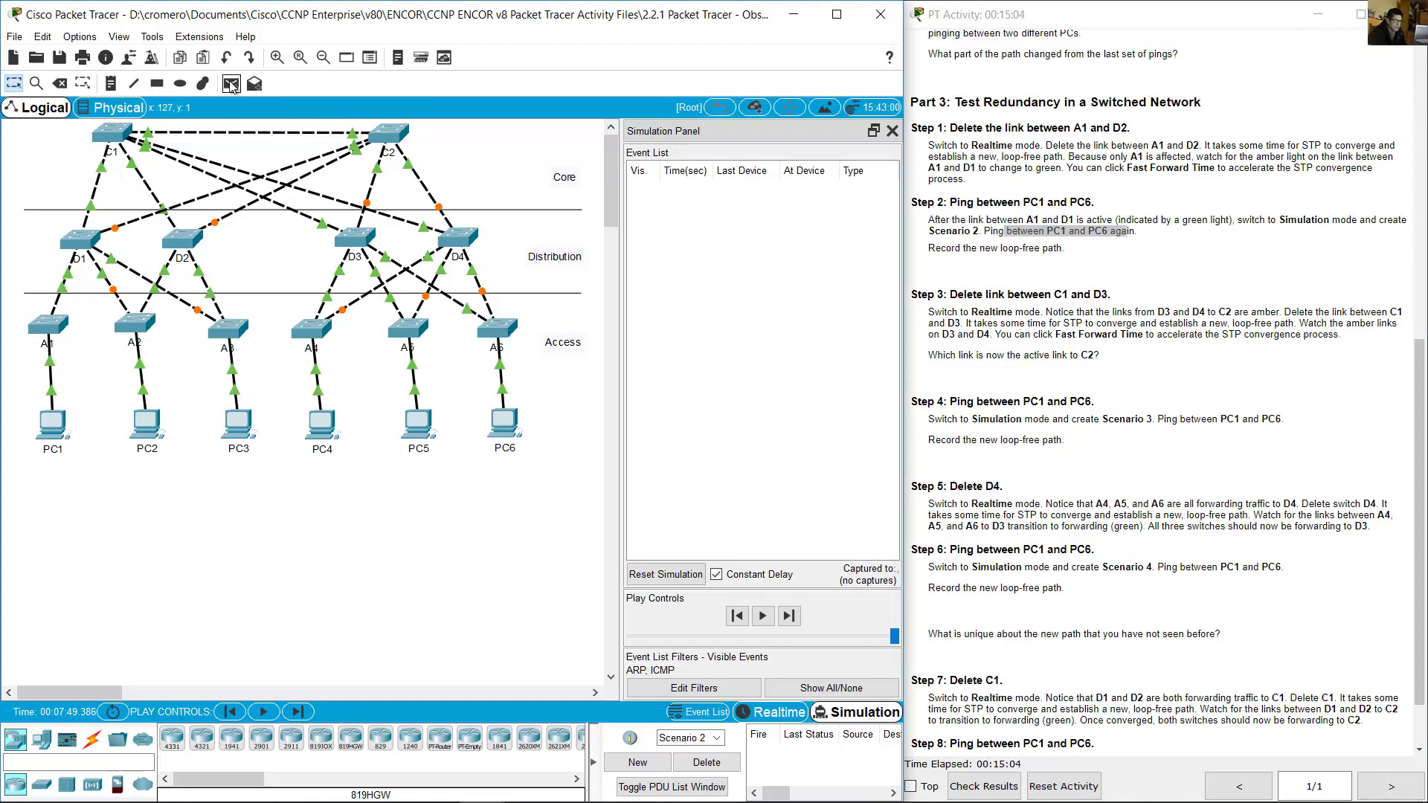
pyautogui.click(52, 434)
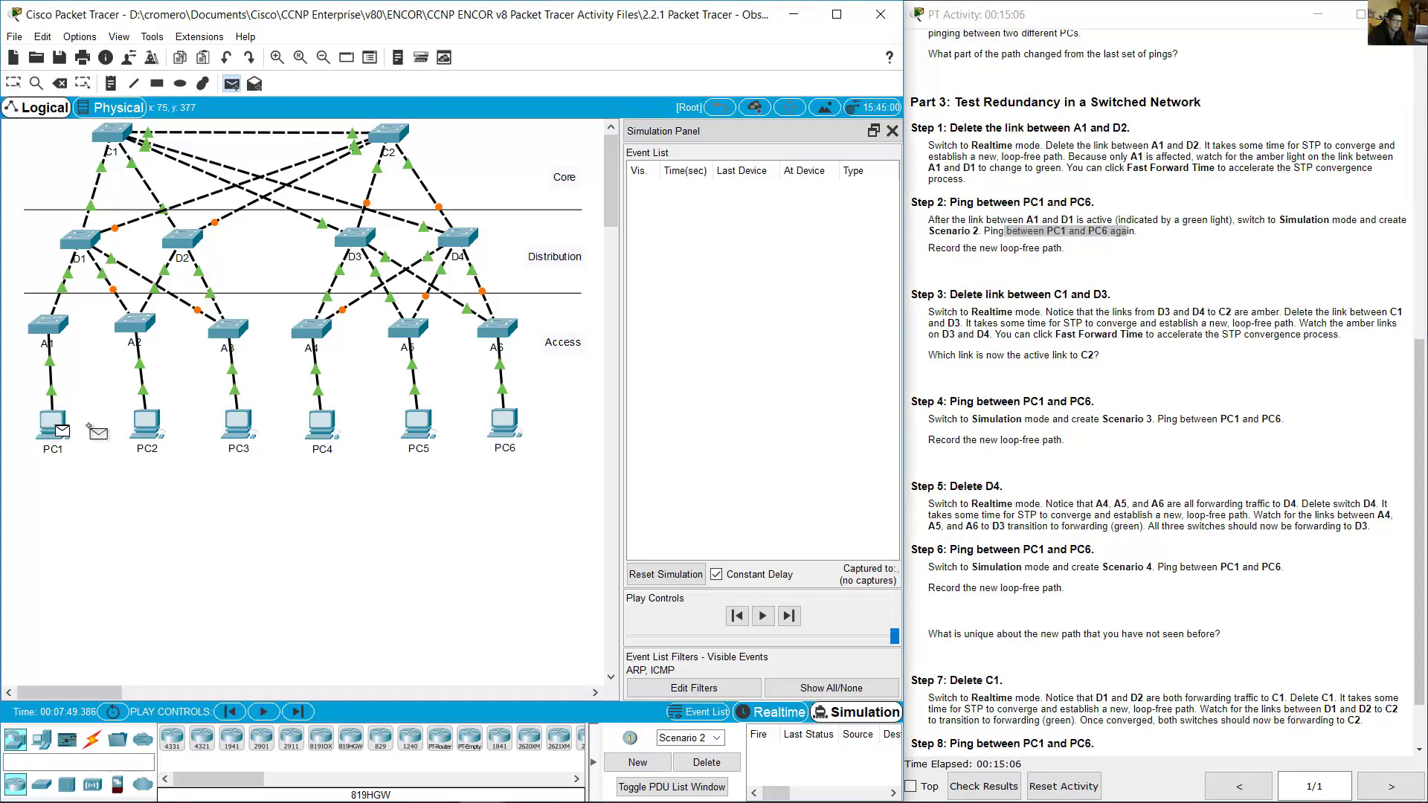
pyautogui.click(504, 437)
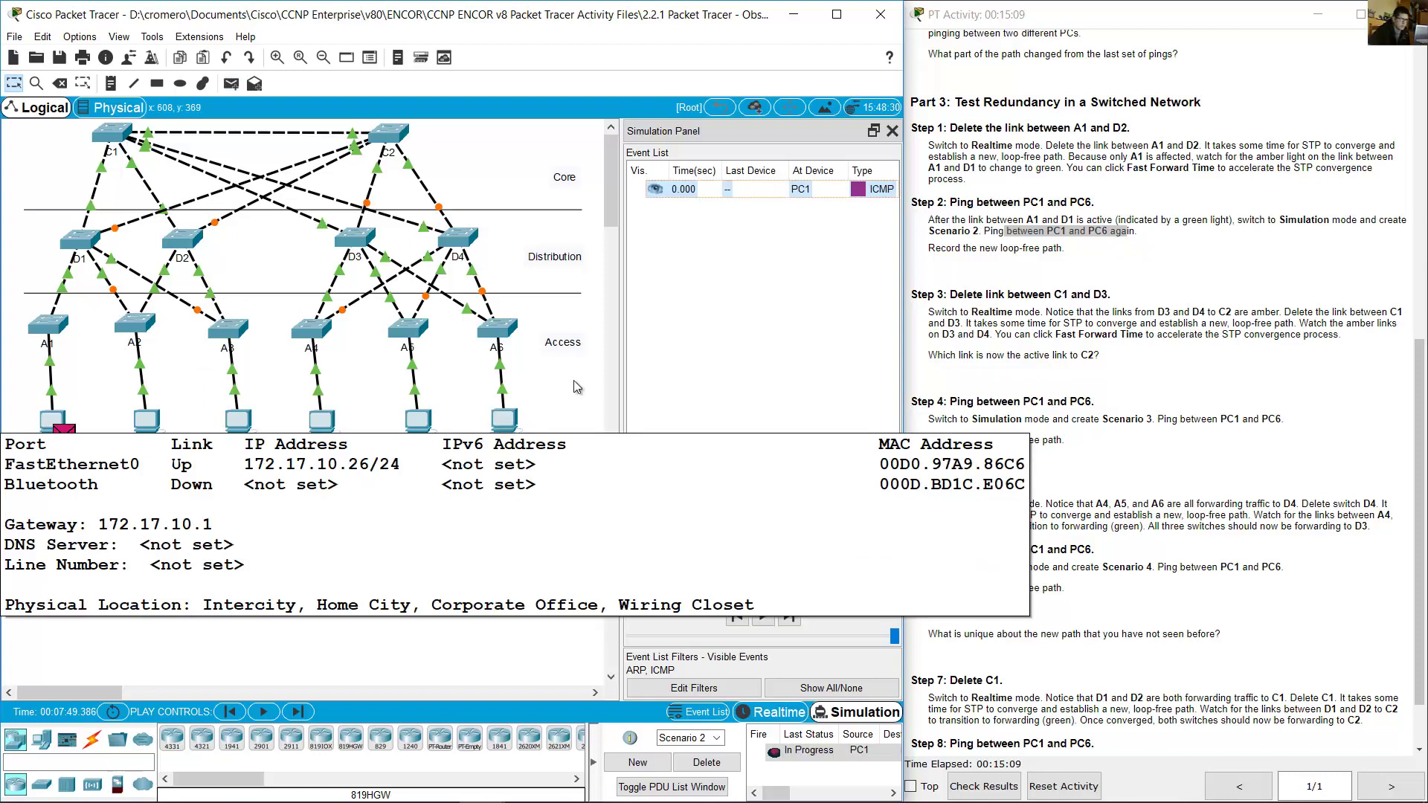
# - Step the Scenario 2 simulation forward event by event until the PC1 ping reaches PC6, following the packet through the switches
pyautogui.click(1094, 284)
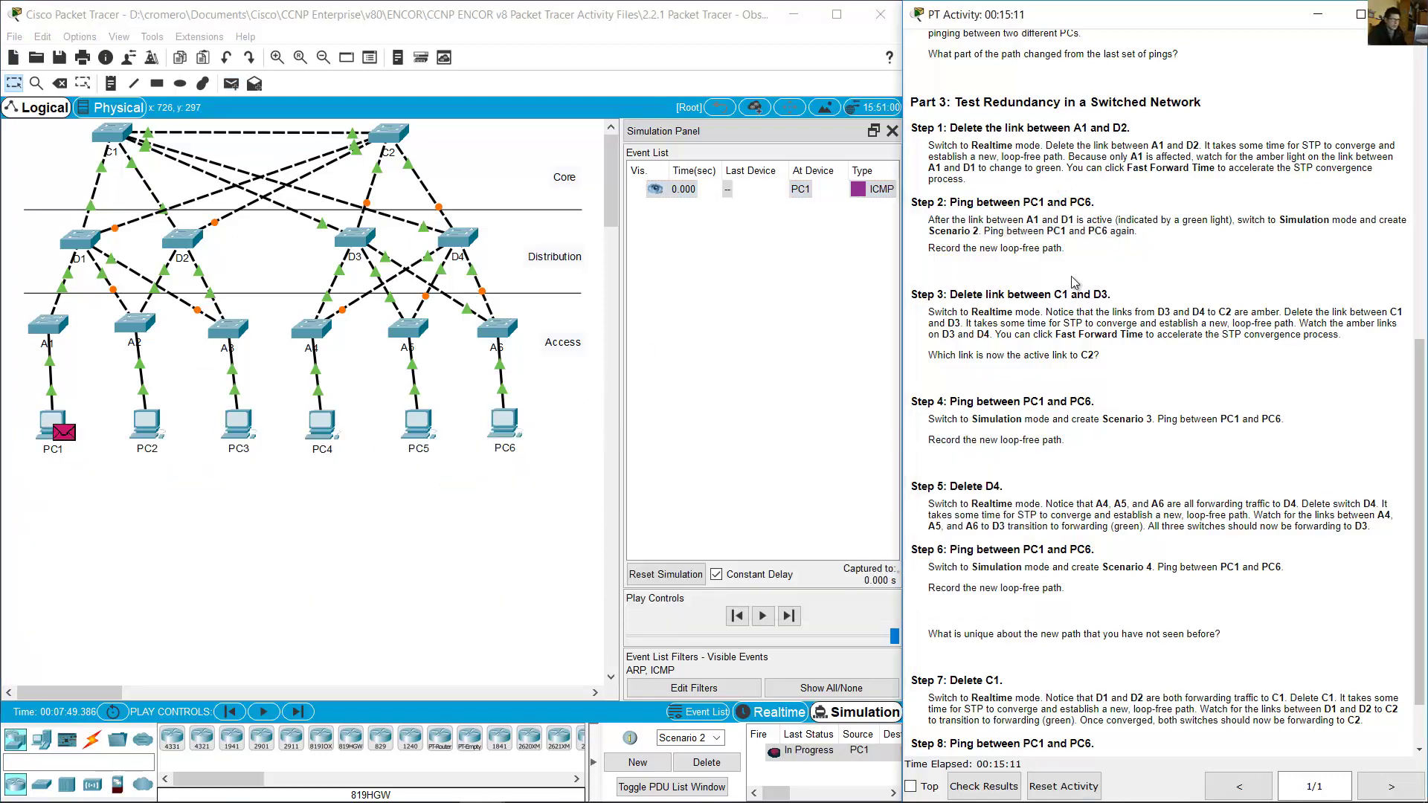
pyautogui.click(790, 620)
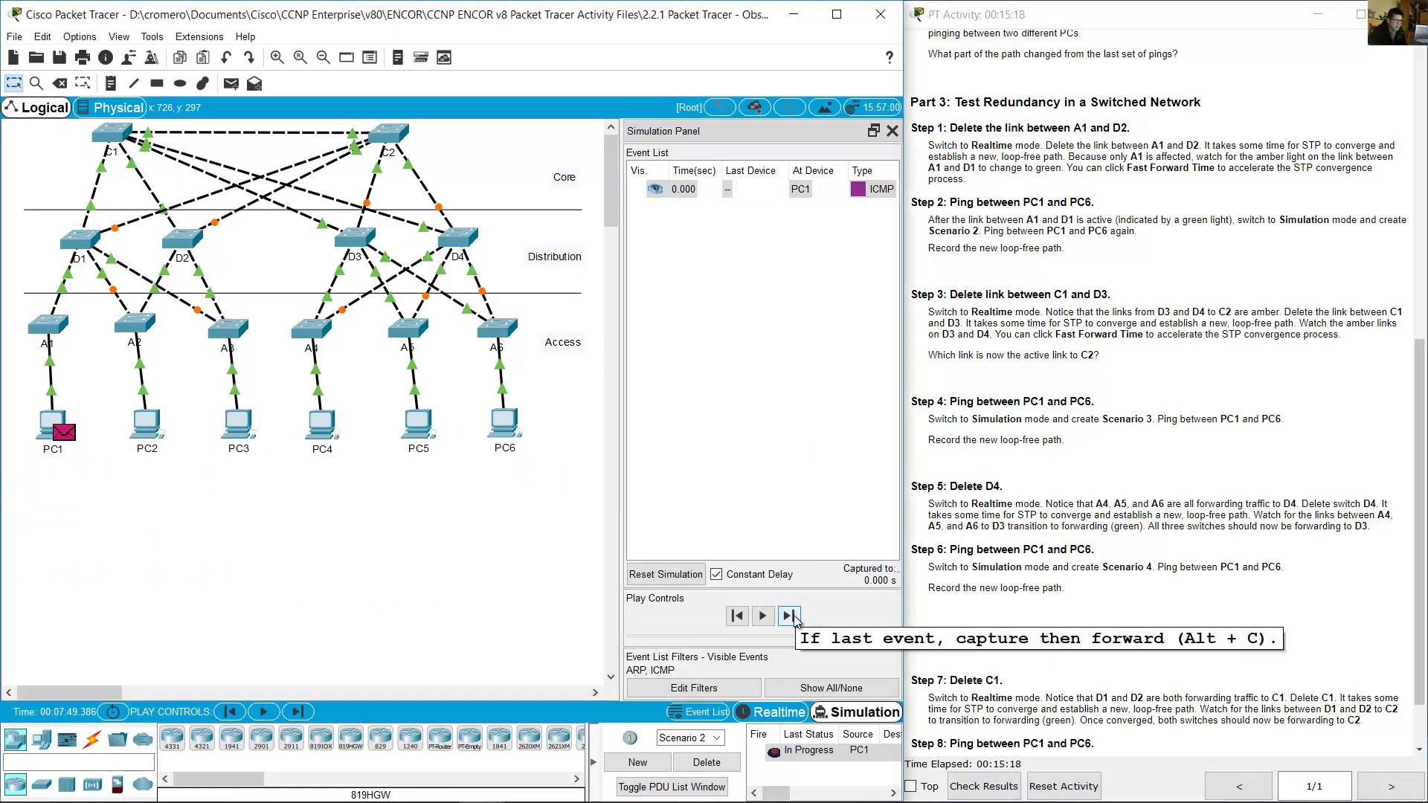
pyautogui.click(793, 617)
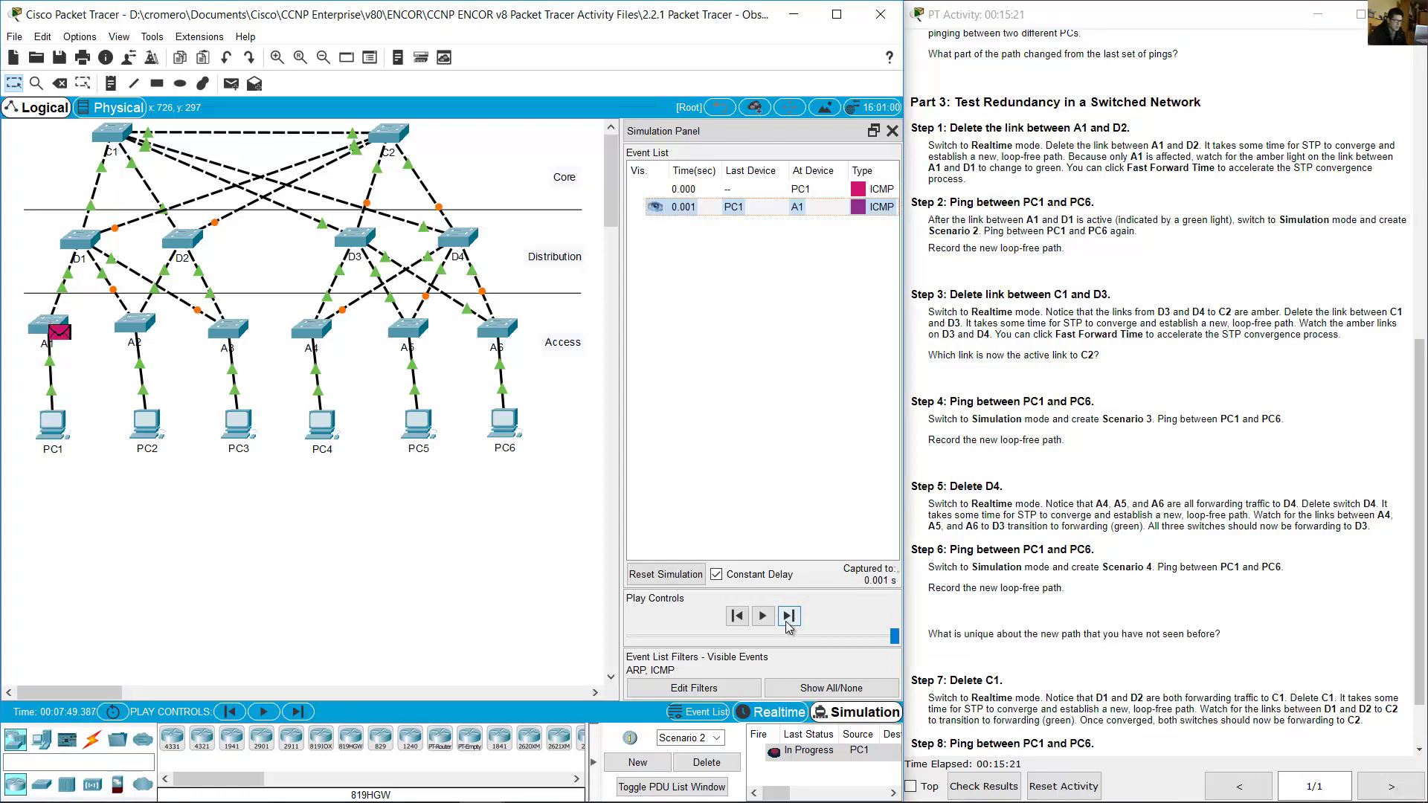
pyautogui.click(787, 621)
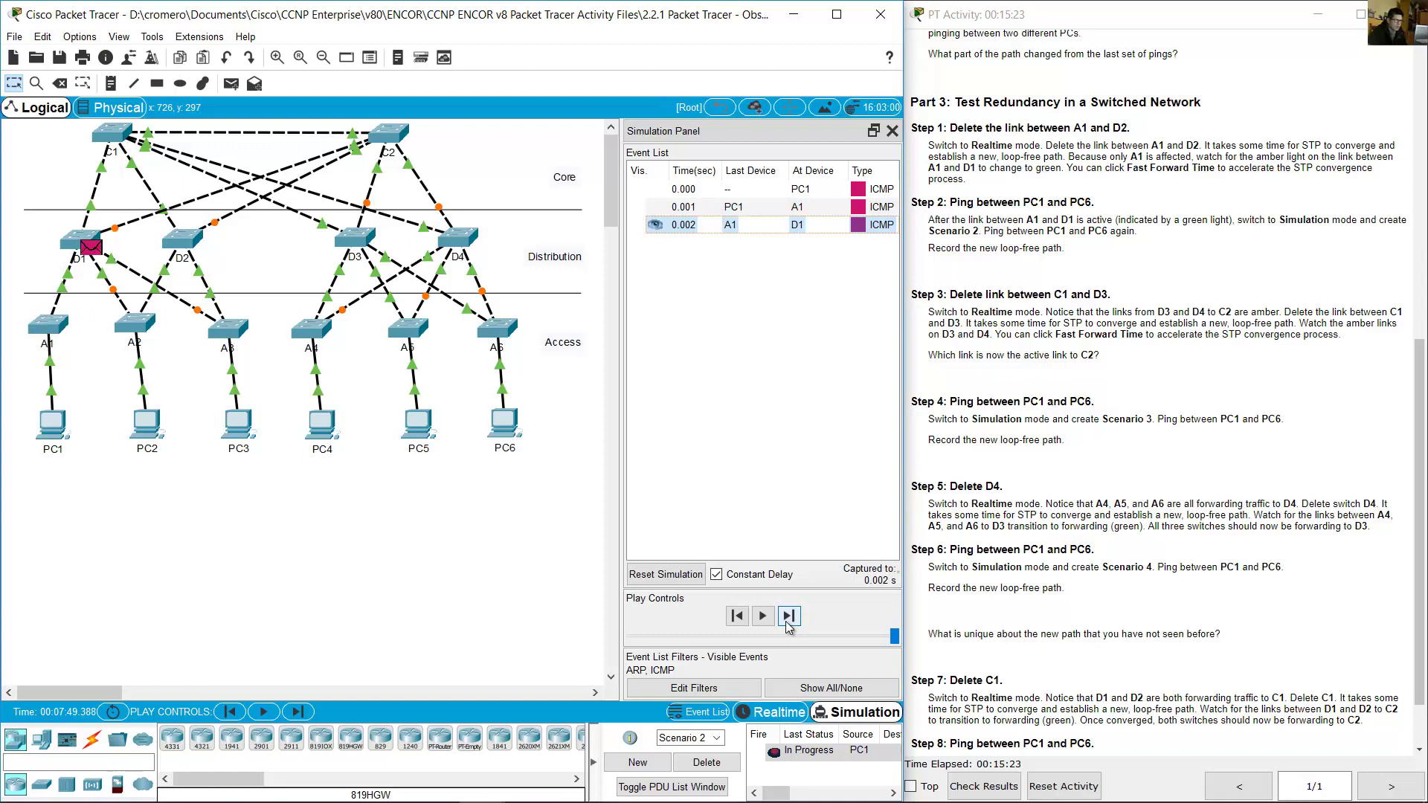
pyautogui.click(787, 622)
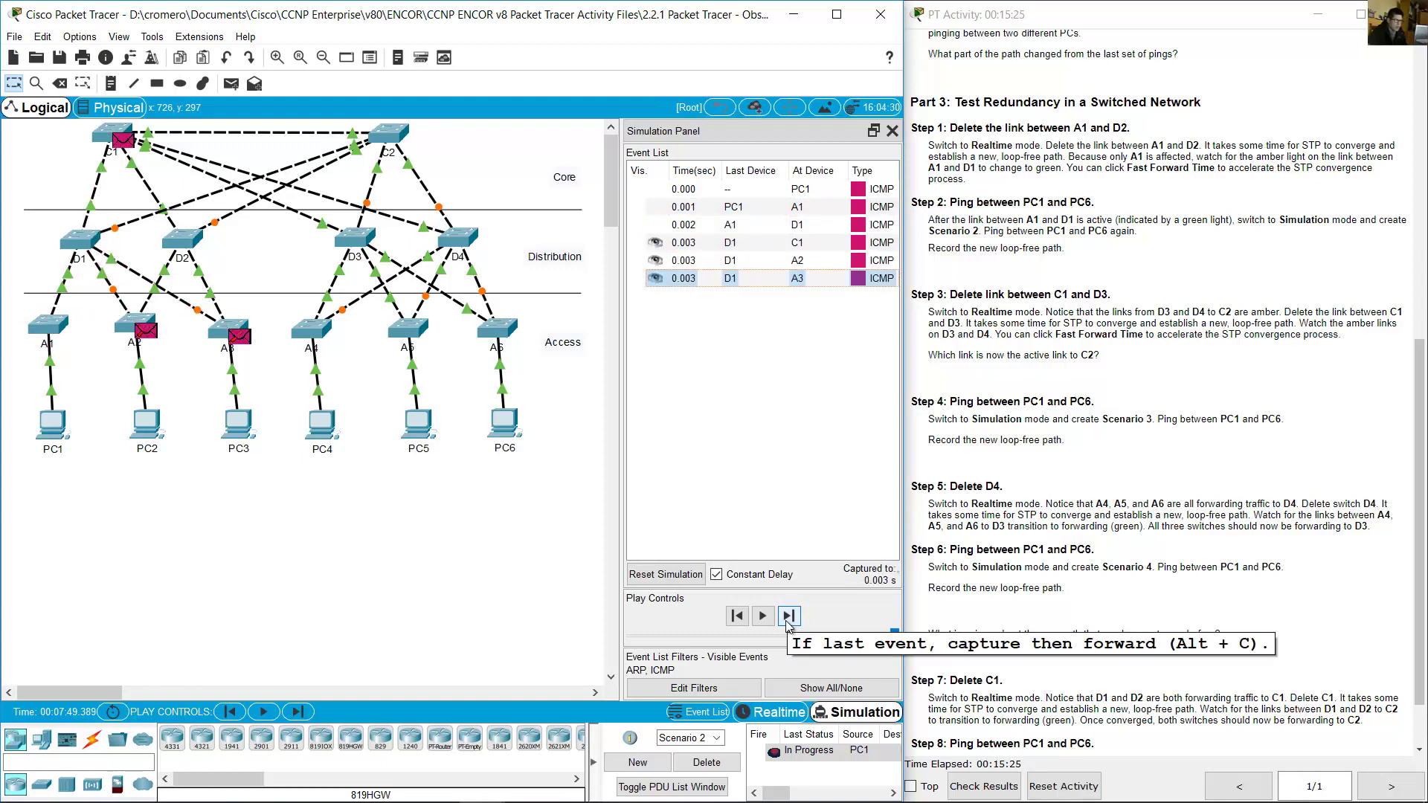
pyautogui.click(787, 623)
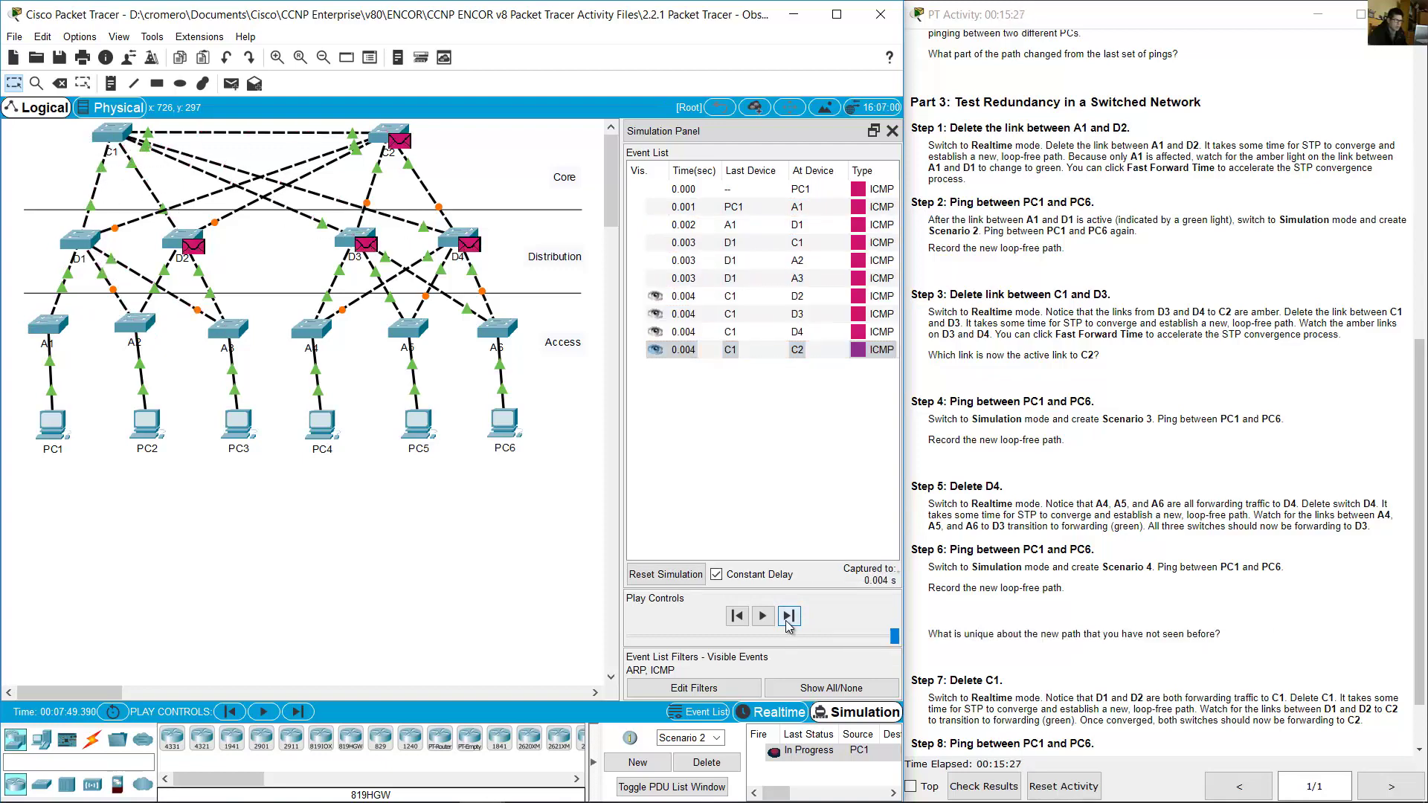
pyautogui.click(787, 623)
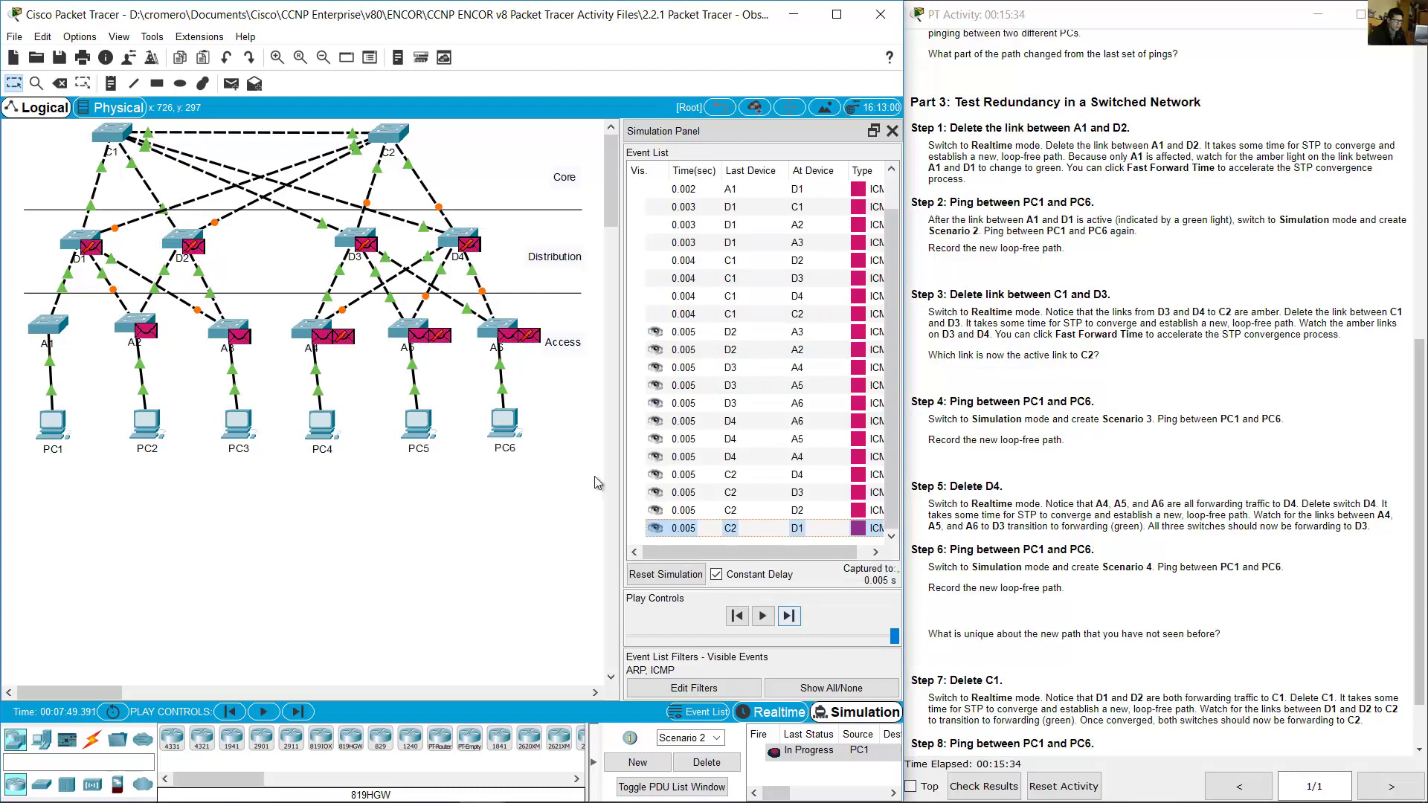
pyautogui.moveTo(569, 398); pyautogui.dragTo(493, 321)
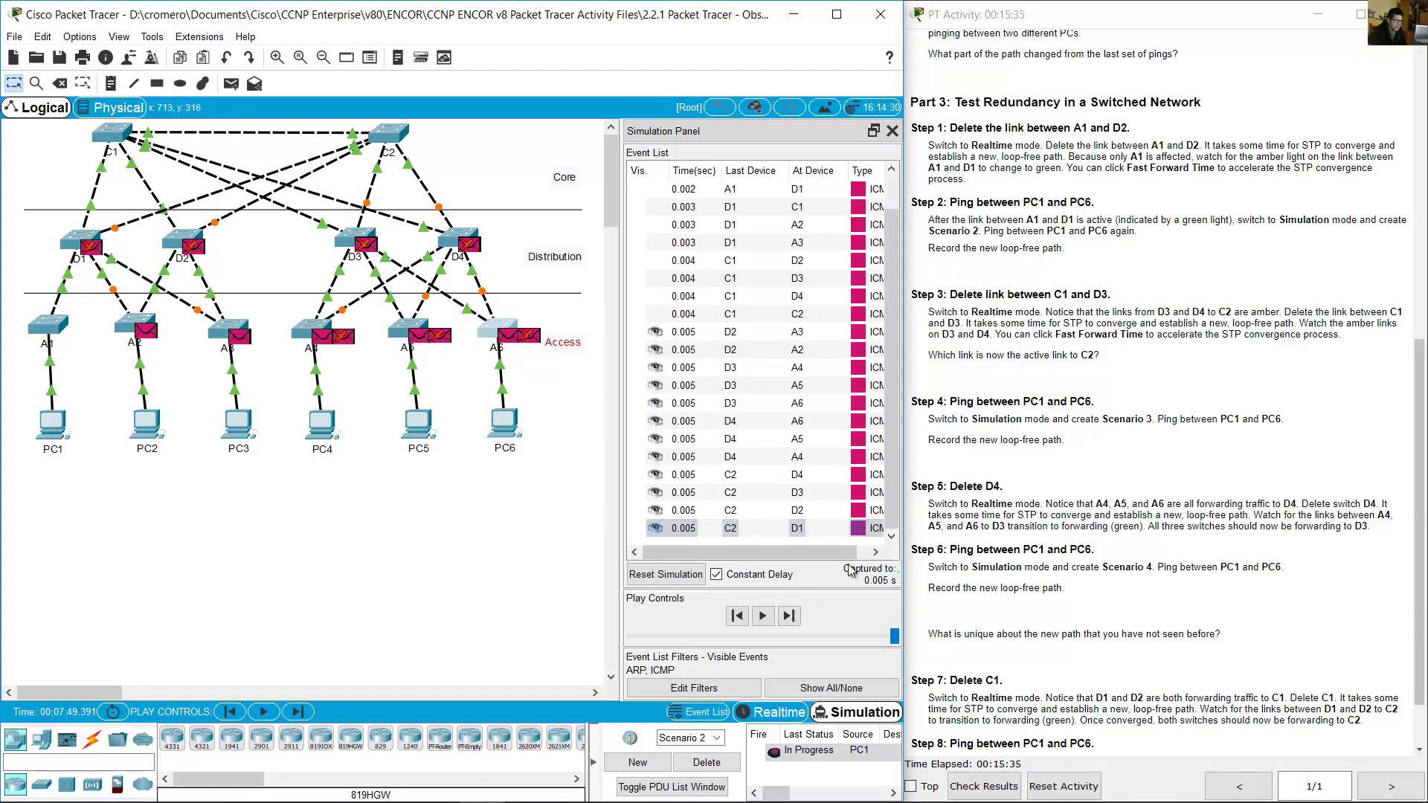
pyautogui.click(788, 616)
pyautogui.moveTo(553, 511); pyautogui.dragTo(477, 412)
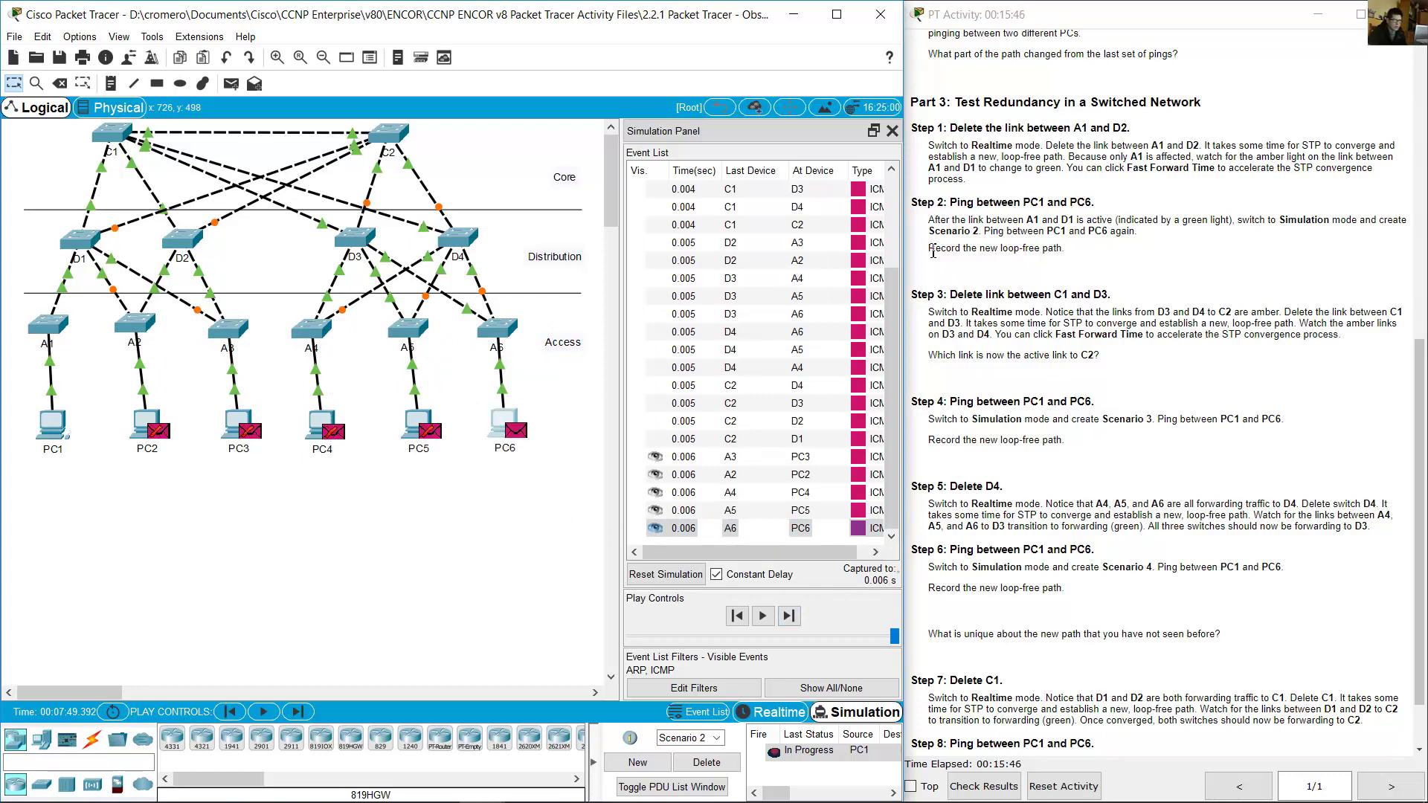
# - Trace the new loop-free path from PC1 to PC6 for Part 3, Step 2
pyautogui.moveTo(930, 250); pyautogui.dragTo(1071, 257)
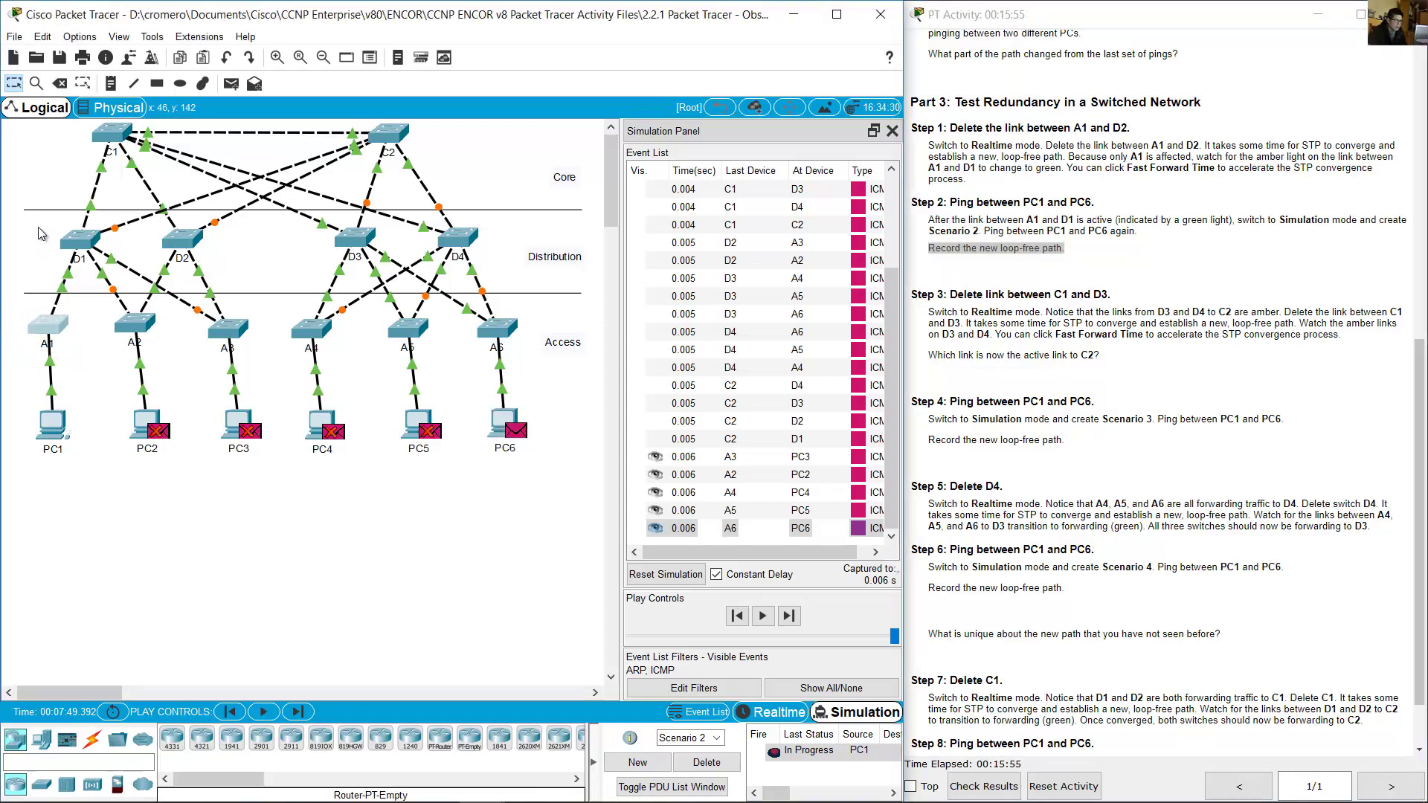
pyautogui.click(78, 240)
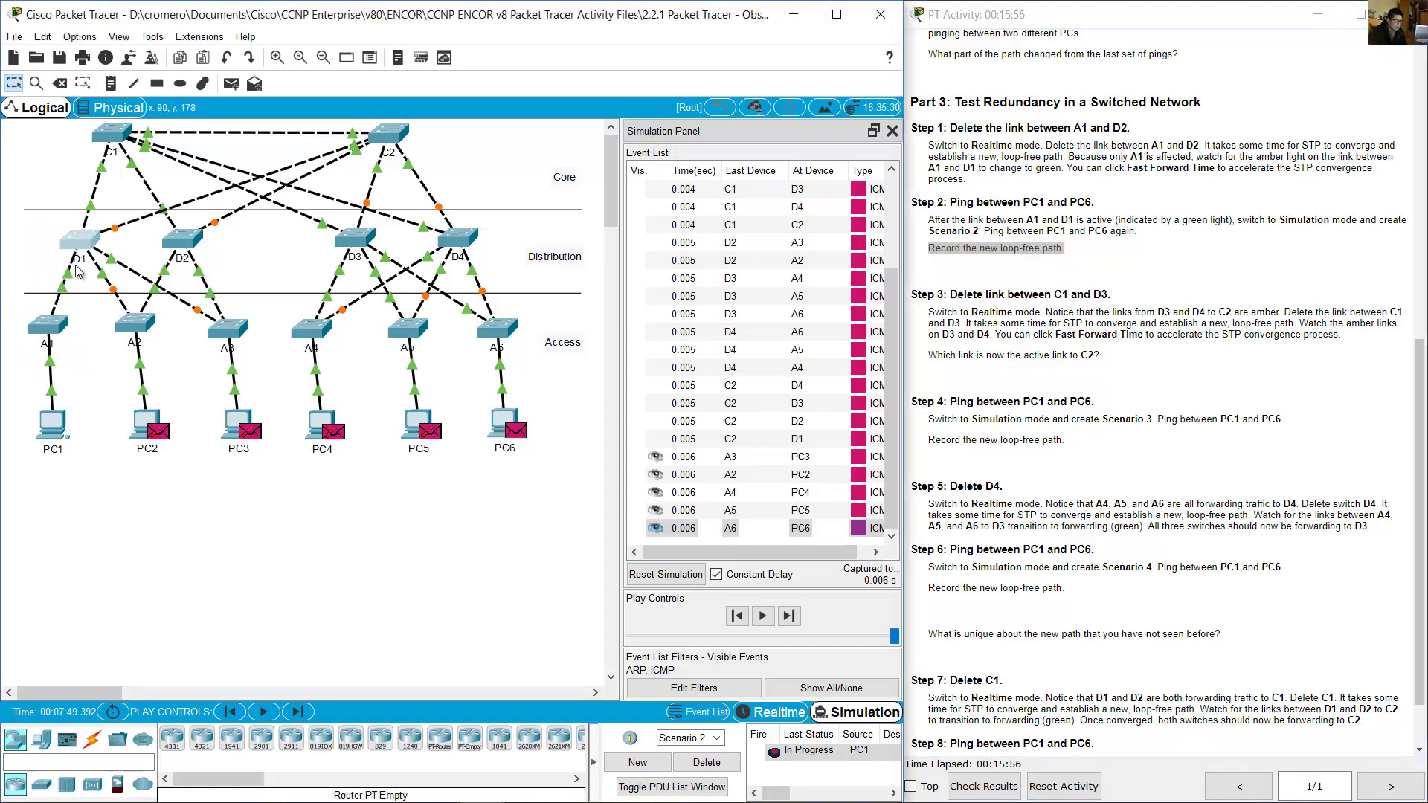
pyautogui.click(110, 135)
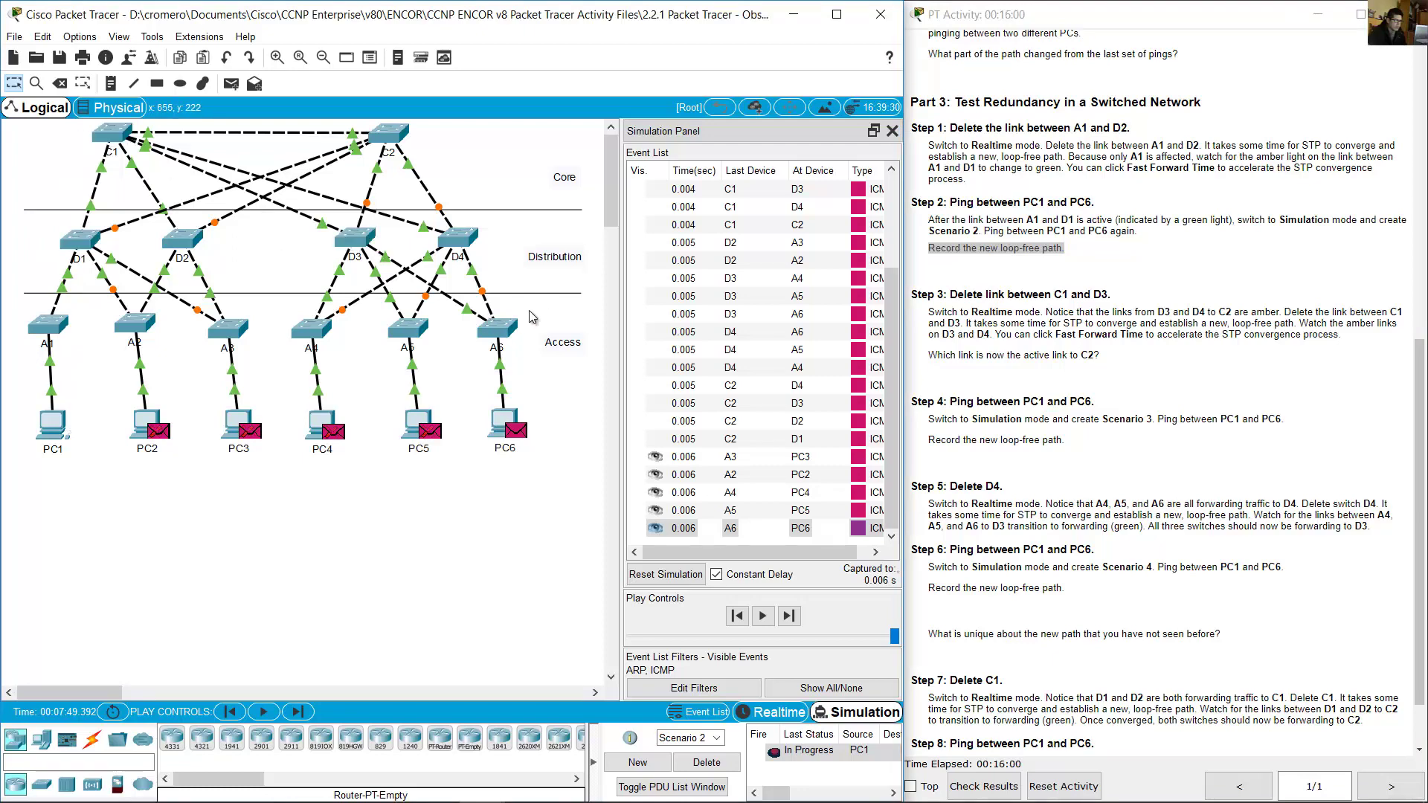
# - Read the start of Part 3, Step 3 and switch to Realtime mode
pyautogui.click(1254, 350)
pyautogui.scroll(-1, 1254, 350)
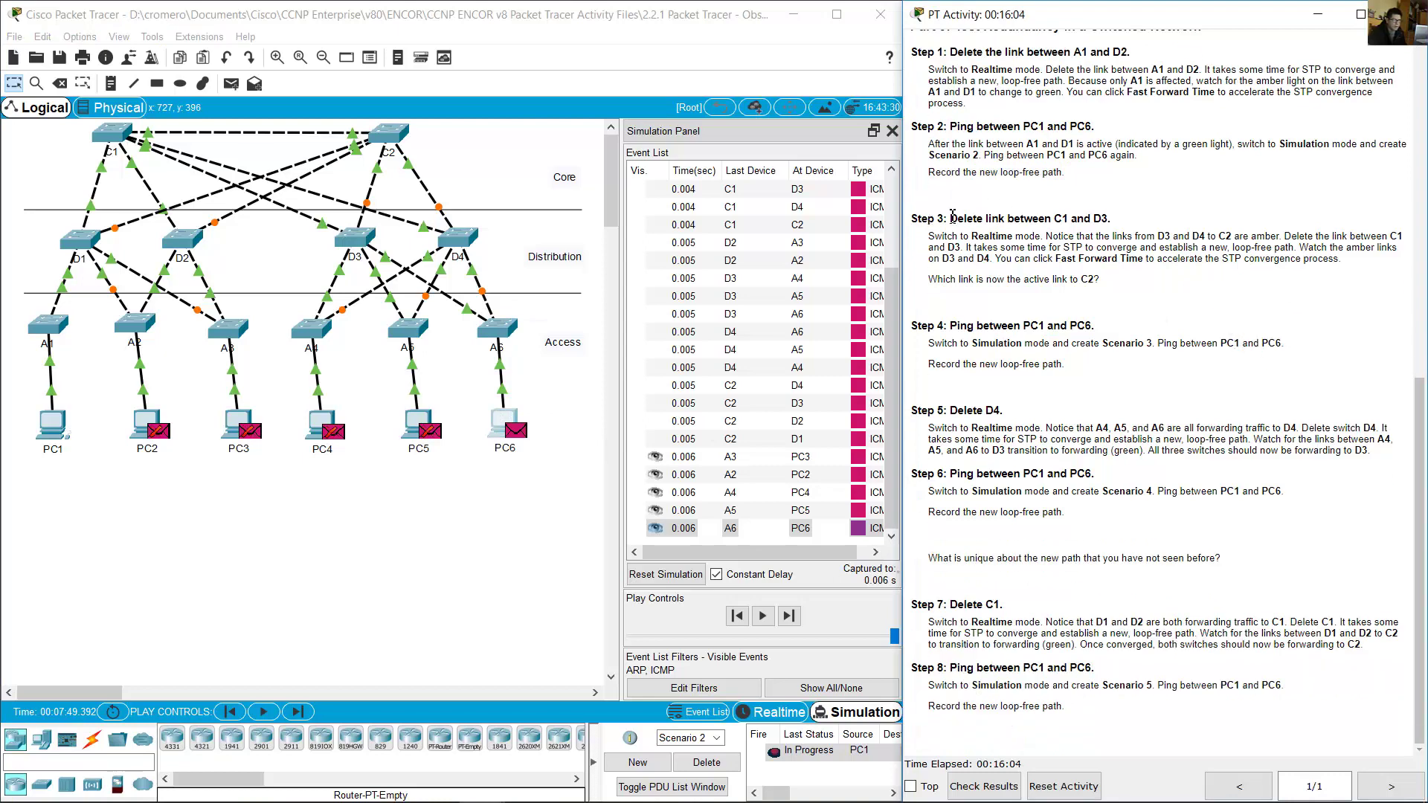
pyautogui.moveTo(951, 218); pyautogui.dragTo(1095, 218)
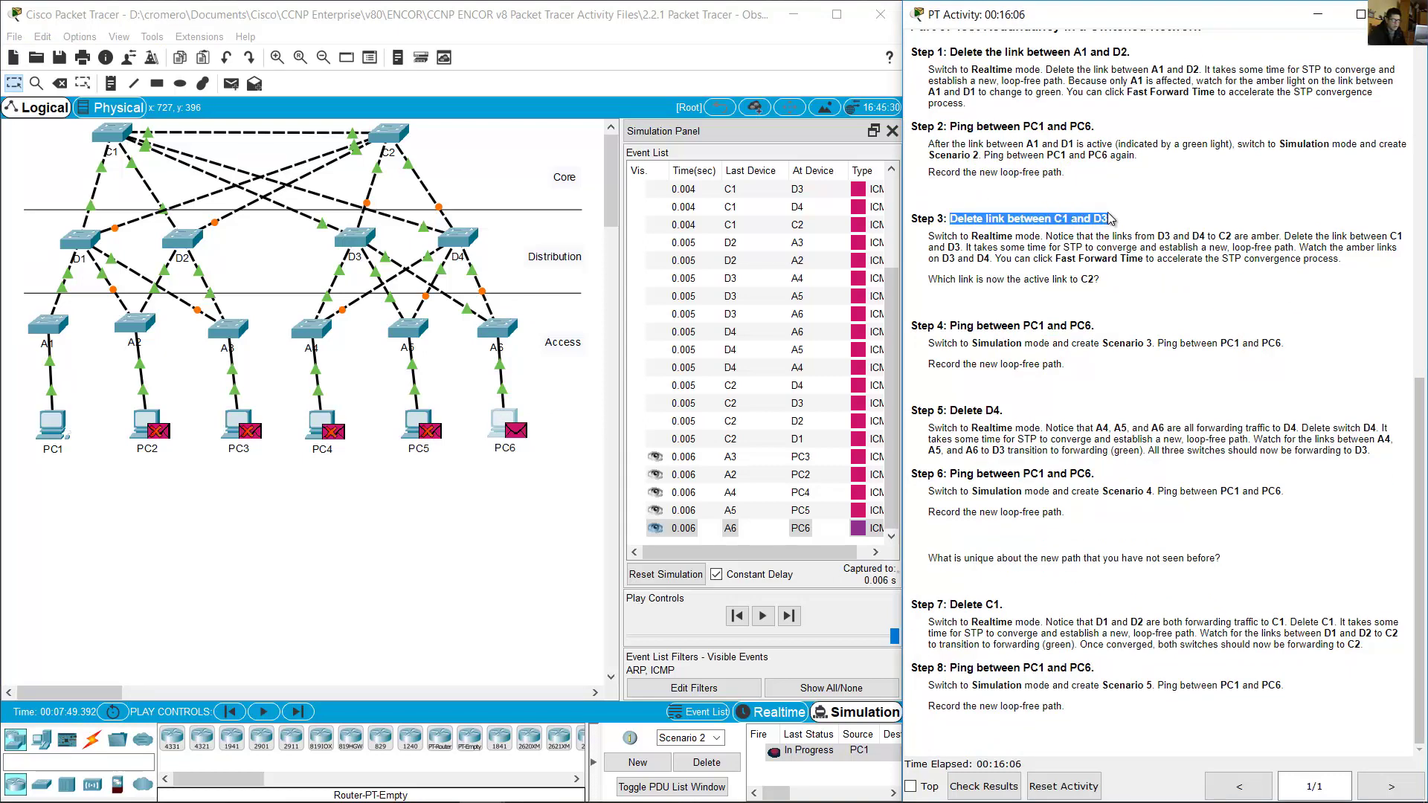
pyautogui.moveTo(929, 236); pyautogui.dragTo(1028, 237)
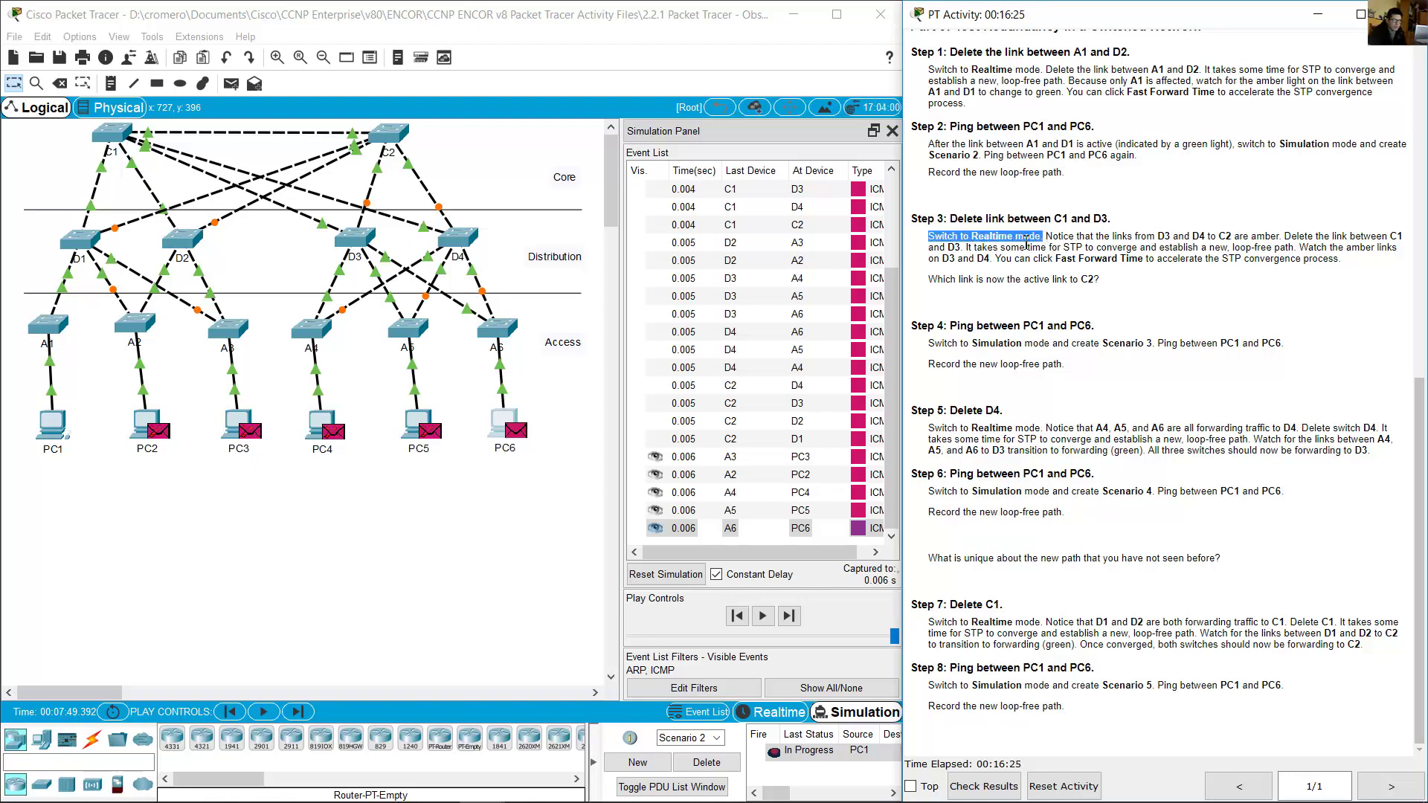
pyautogui.click(723, 699)
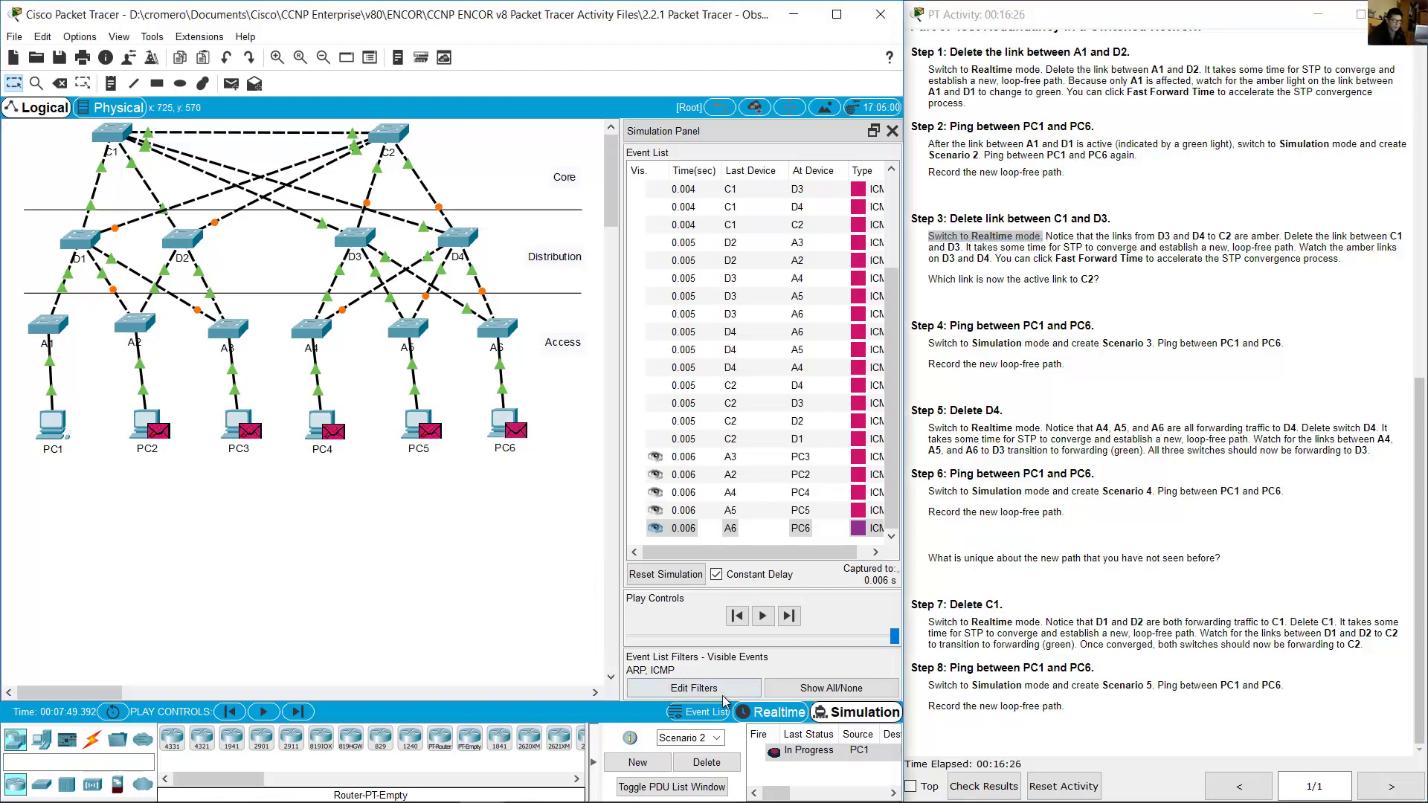
pyautogui.click(774, 712)
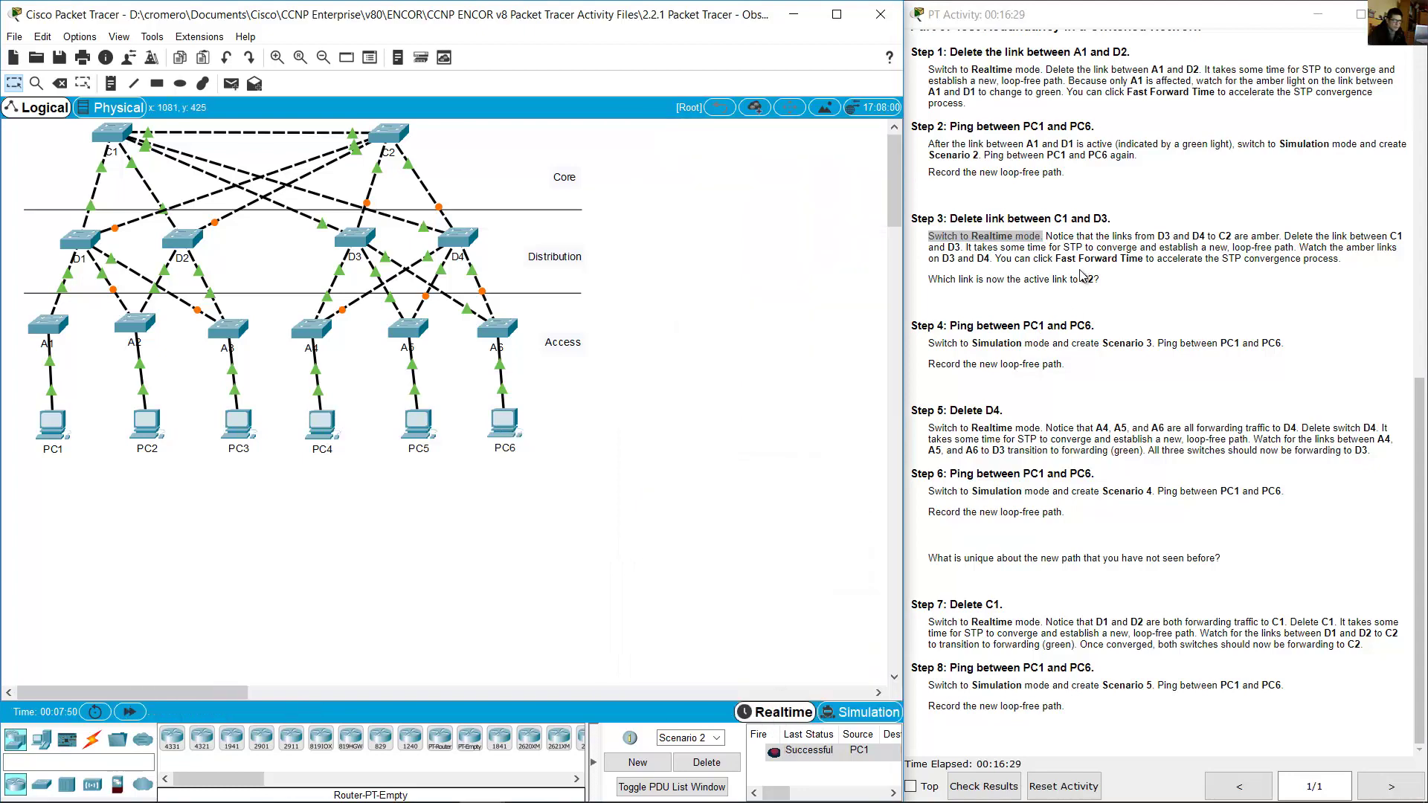
# - Examine the link lights between C2 and switches D3 and D4, as Step 3 asks
pyautogui.click(1055, 236)
pyautogui.moveTo(1083, 232); pyautogui.dragTo(1279, 235)
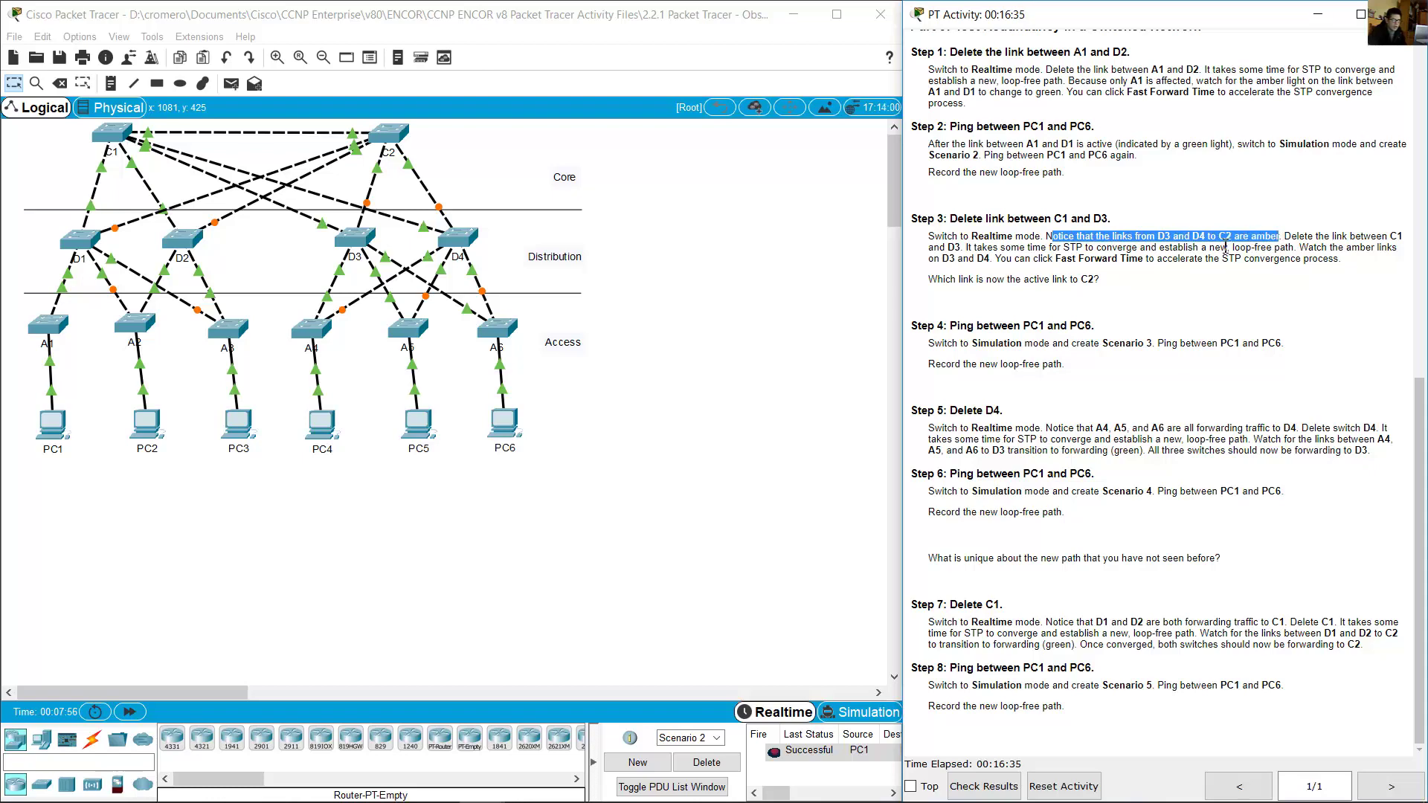
pyautogui.click(476, 153)
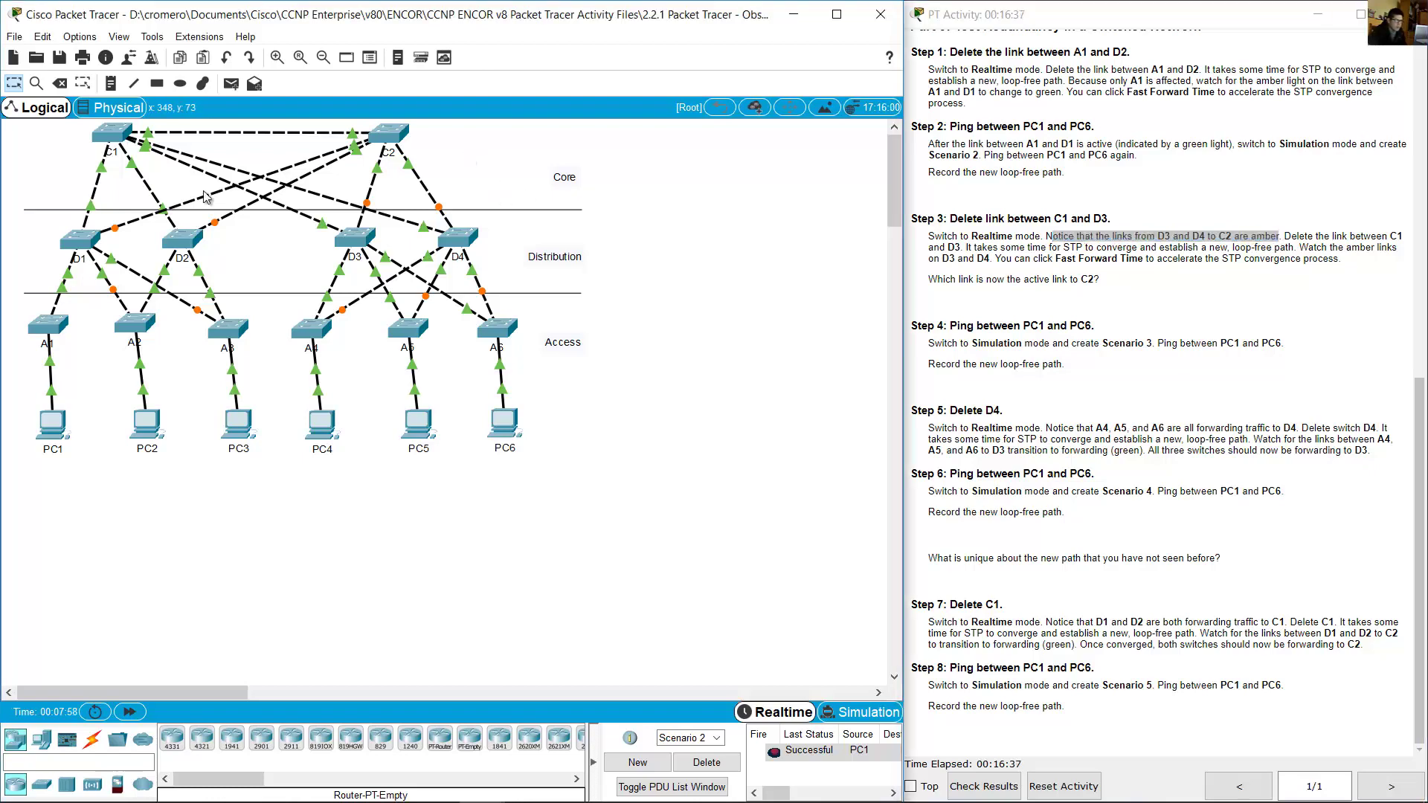
pyautogui.moveTo(317, 241); pyautogui.dragTo(351, 249)
pyautogui.click(509, 230)
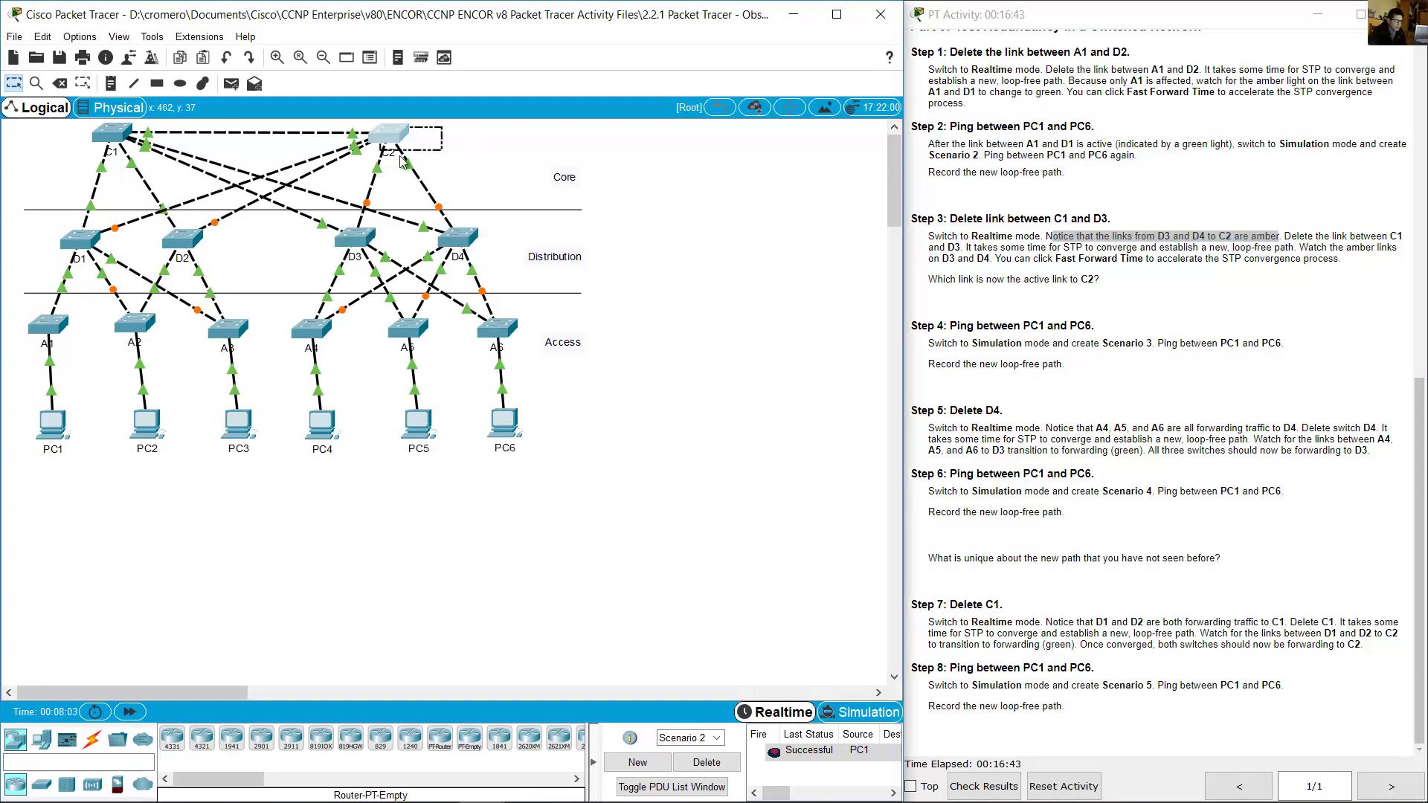
pyautogui.moveTo(481, 180)
pyautogui.mouseDown()
pyautogui.moveTo(327, 227)
pyautogui.moveTo(469, 174)
pyautogui.mouseUp()
pyautogui.moveTo(519, 225); pyautogui.dragTo(338, 250)
pyautogui.click(400, 197)
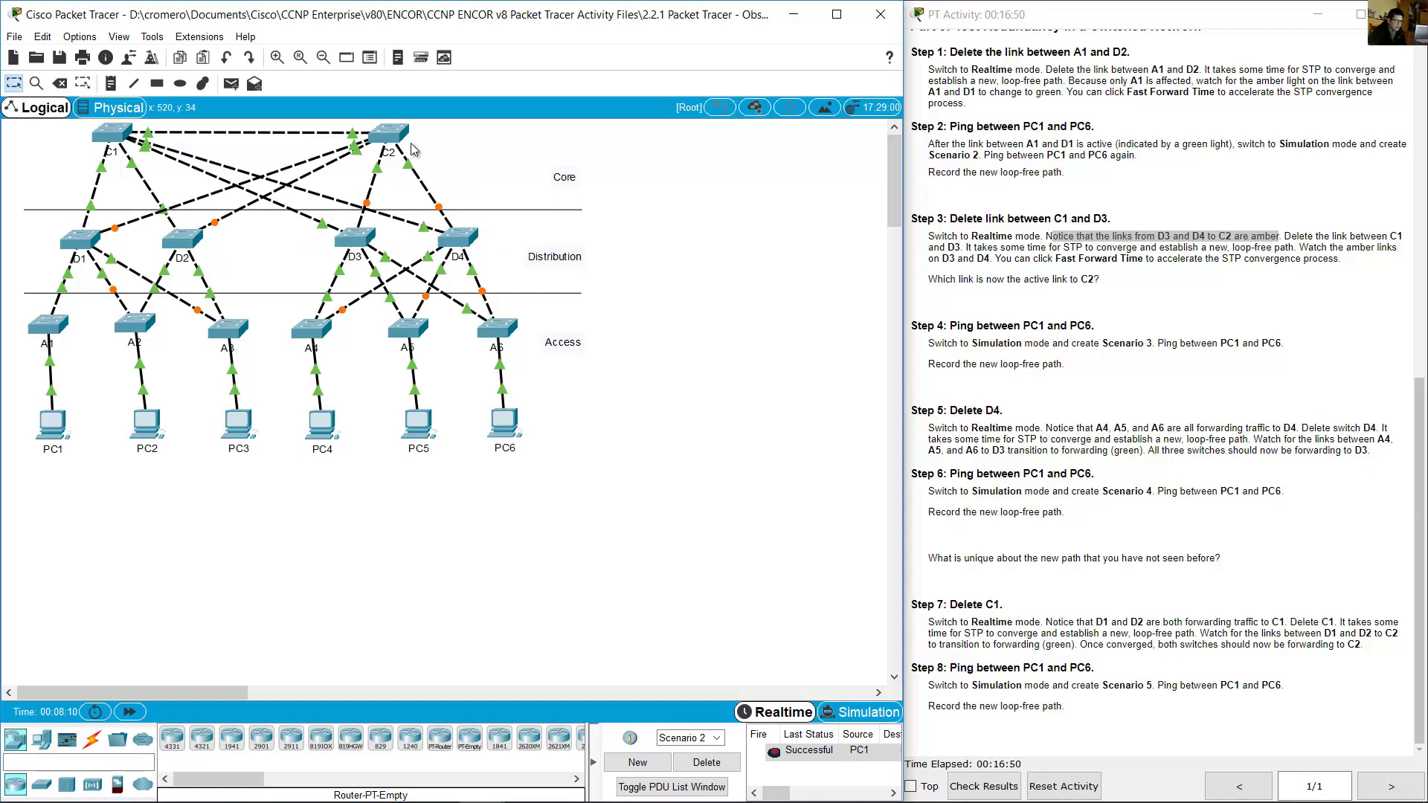
pyautogui.click(380, 208)
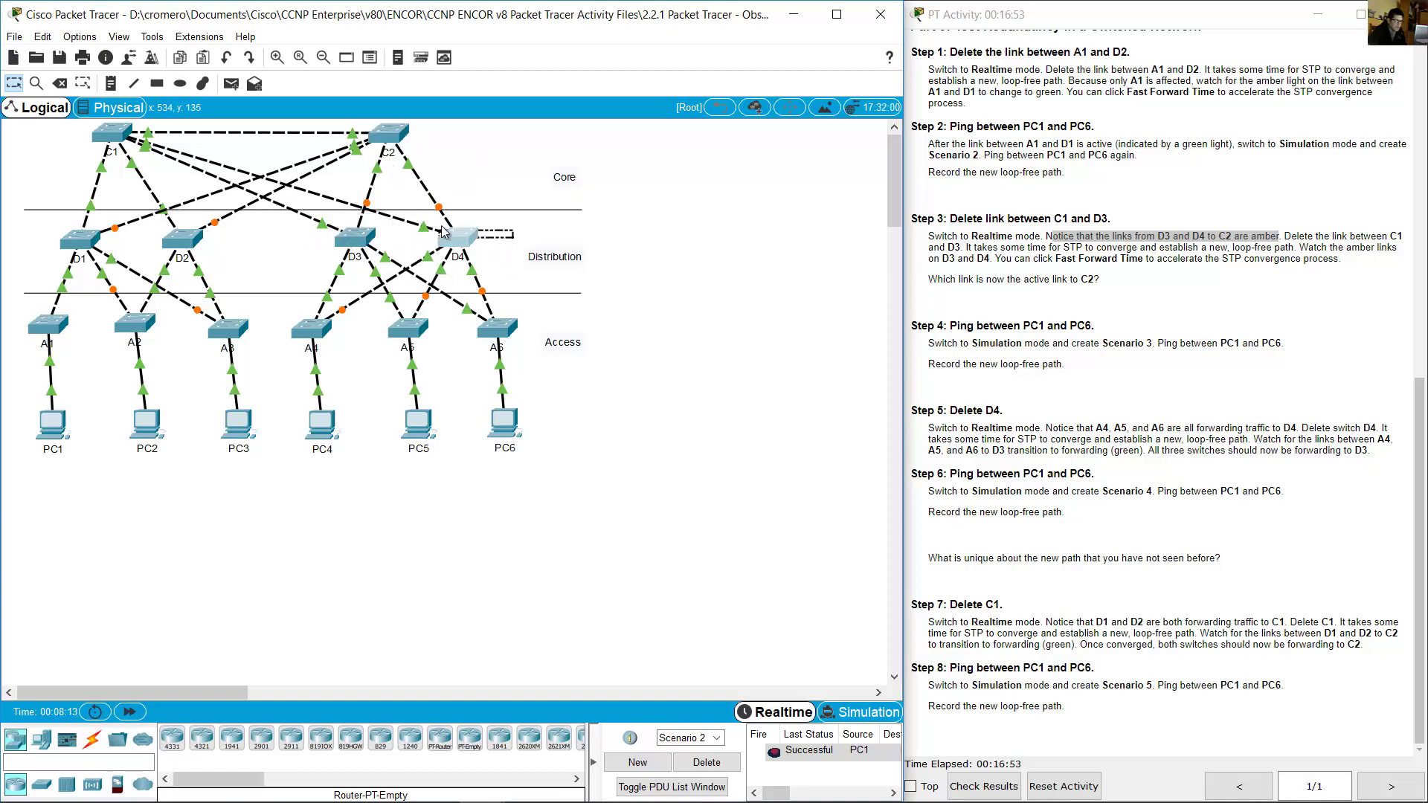
pyautogui.moveTo(435, 141); pyautogui.dragTo(396, 132)
pyautogui.moveTo(466, 181); pyautogui.dragTo(435, 210)
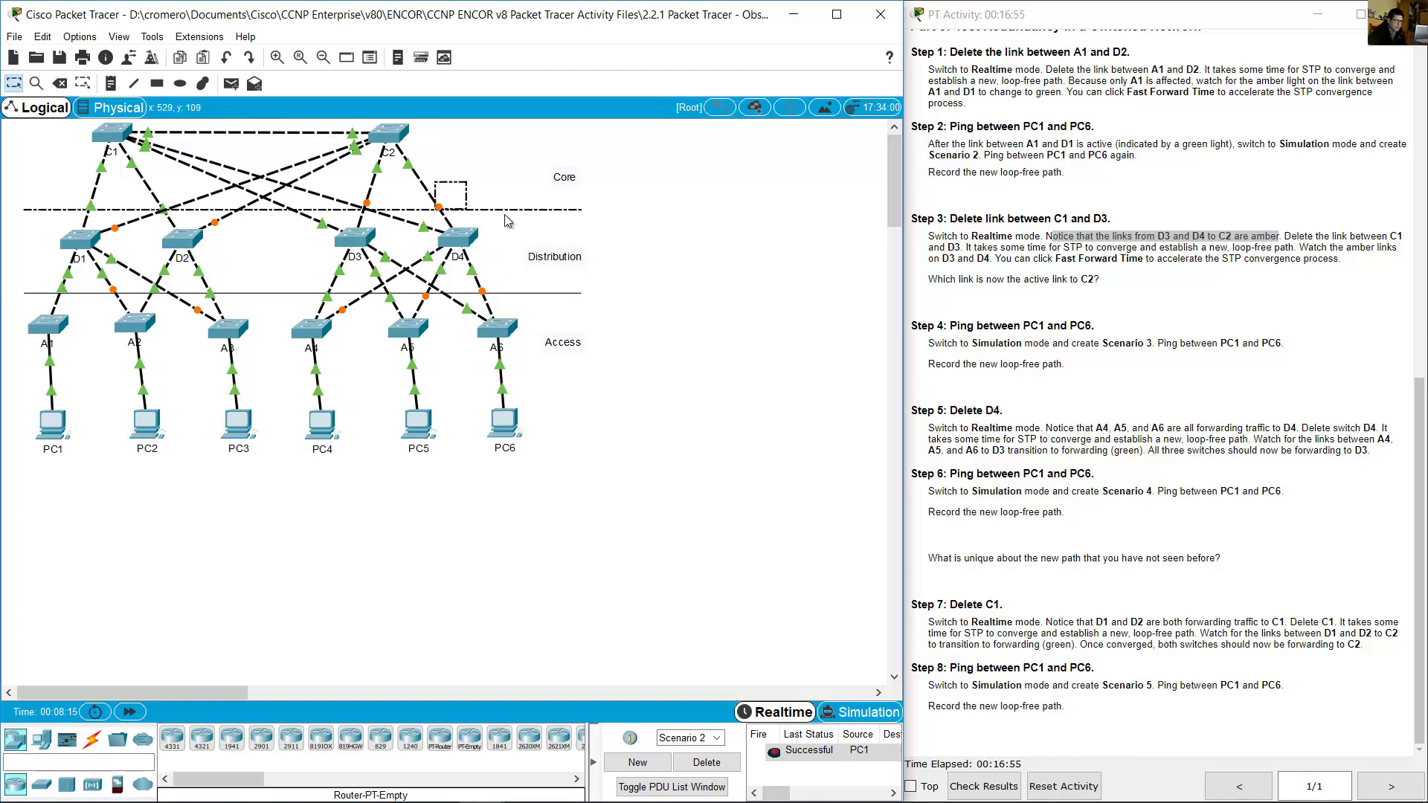
# - Delete the link between C1 and D3, declining deletion of any other selected item, and return to the selection tool
pyautogui.click(1305, 261)
pyautogui.click(1343, 253)
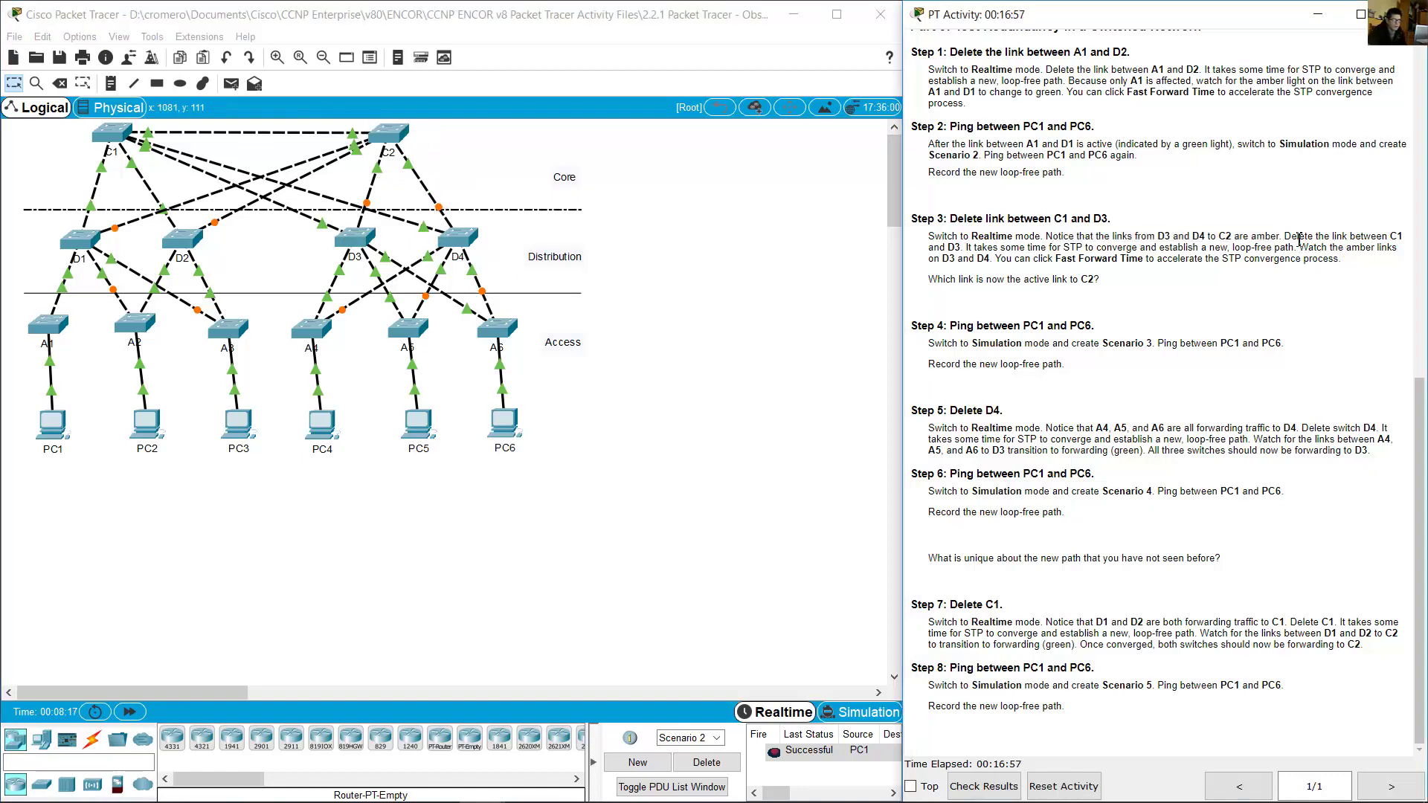
pyautogui.moveTo(1298, 240); pyautogui.dragTo(967, 249)
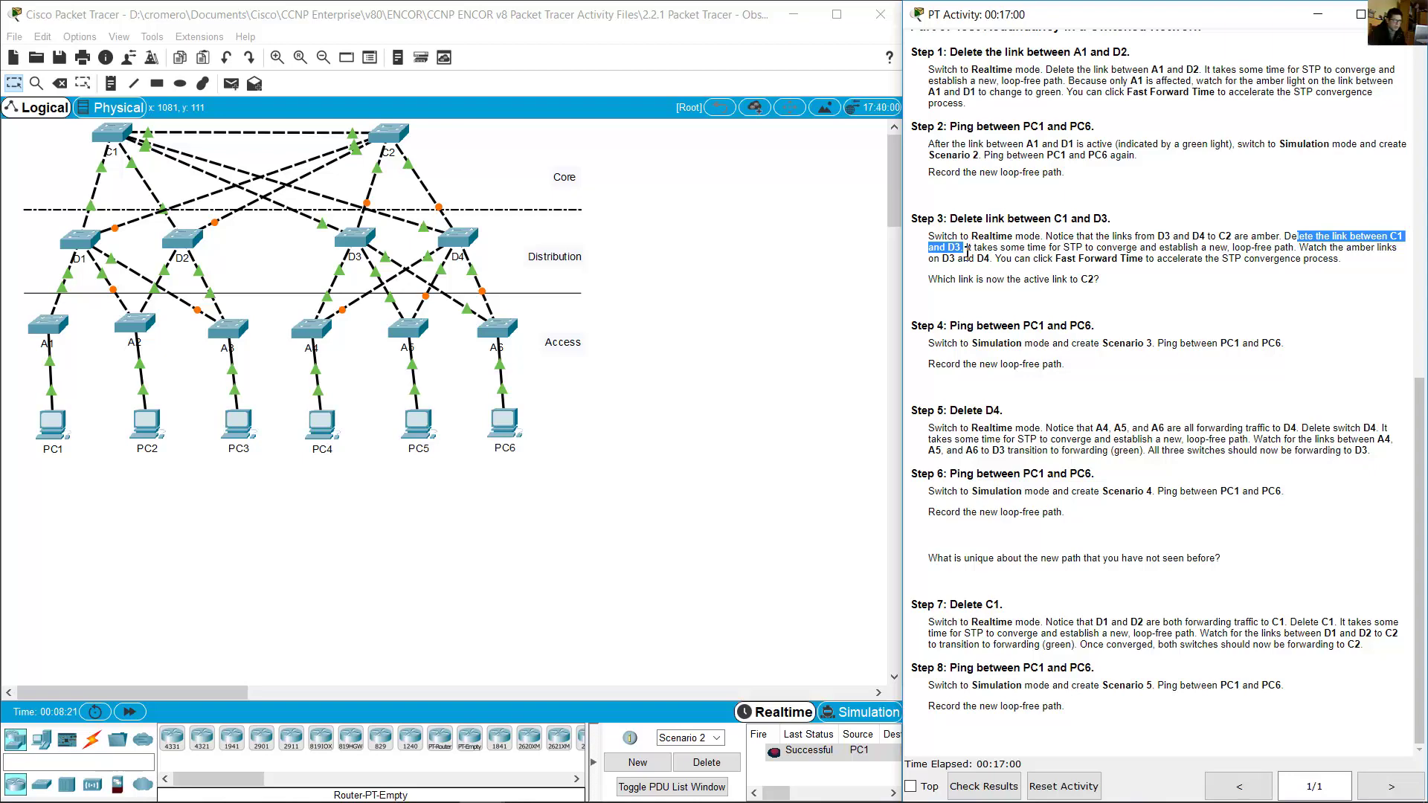
pyautogui.click(476, 167)
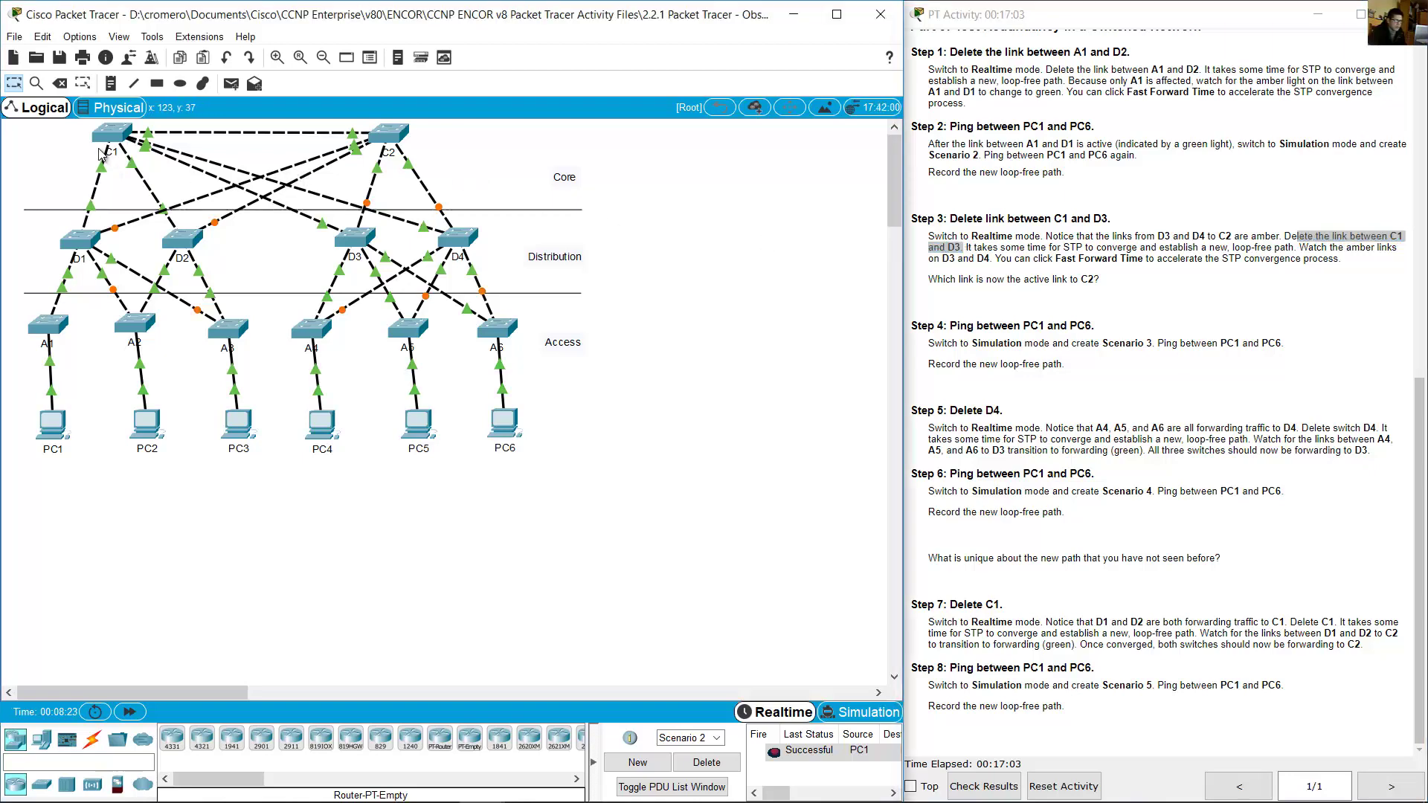
pyautogui.moveTo(69, 131); pyautogui.dragTo(111, 146)
pyautogui.moveTo(307, 238); pyautogui.dragTo(367, 259)
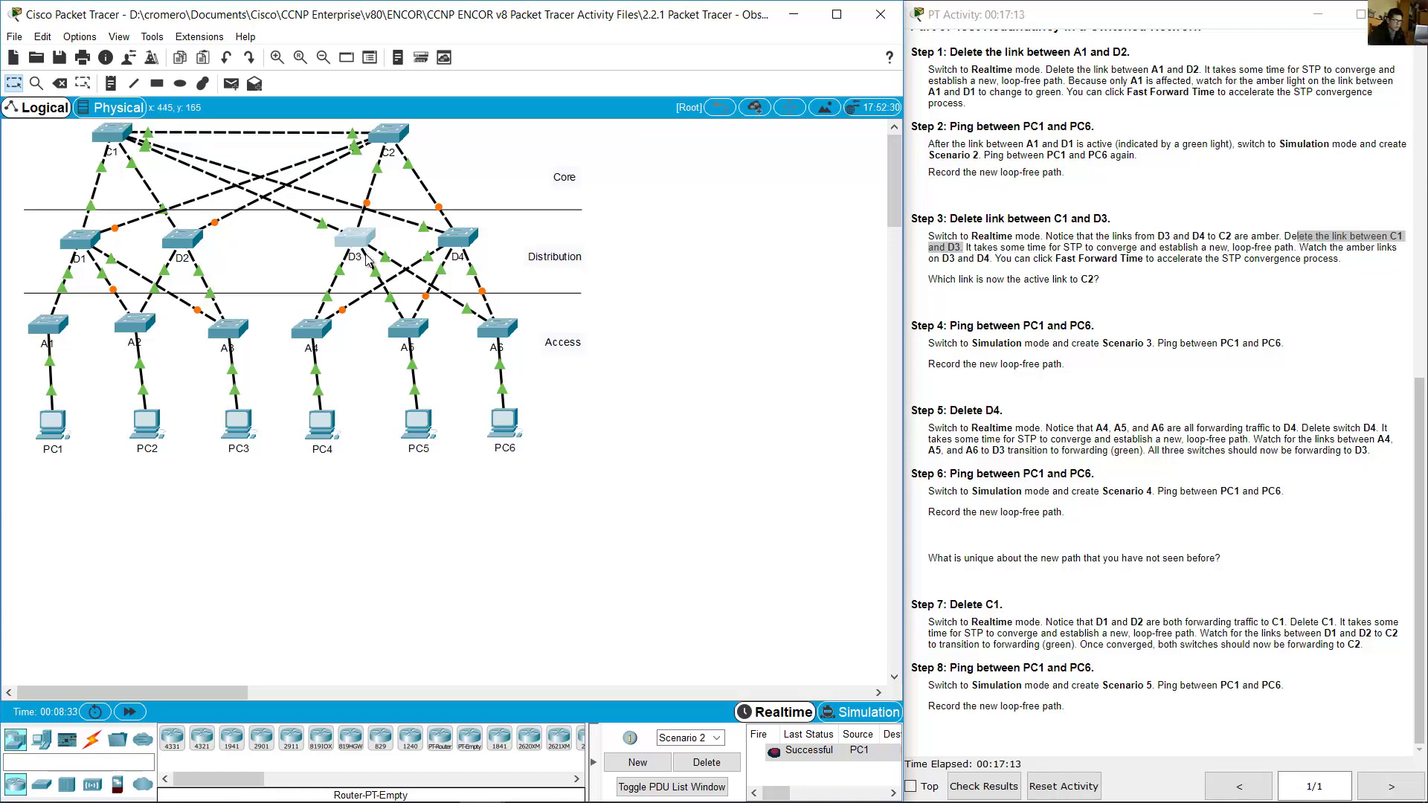
pyautogui.click(61, 83)
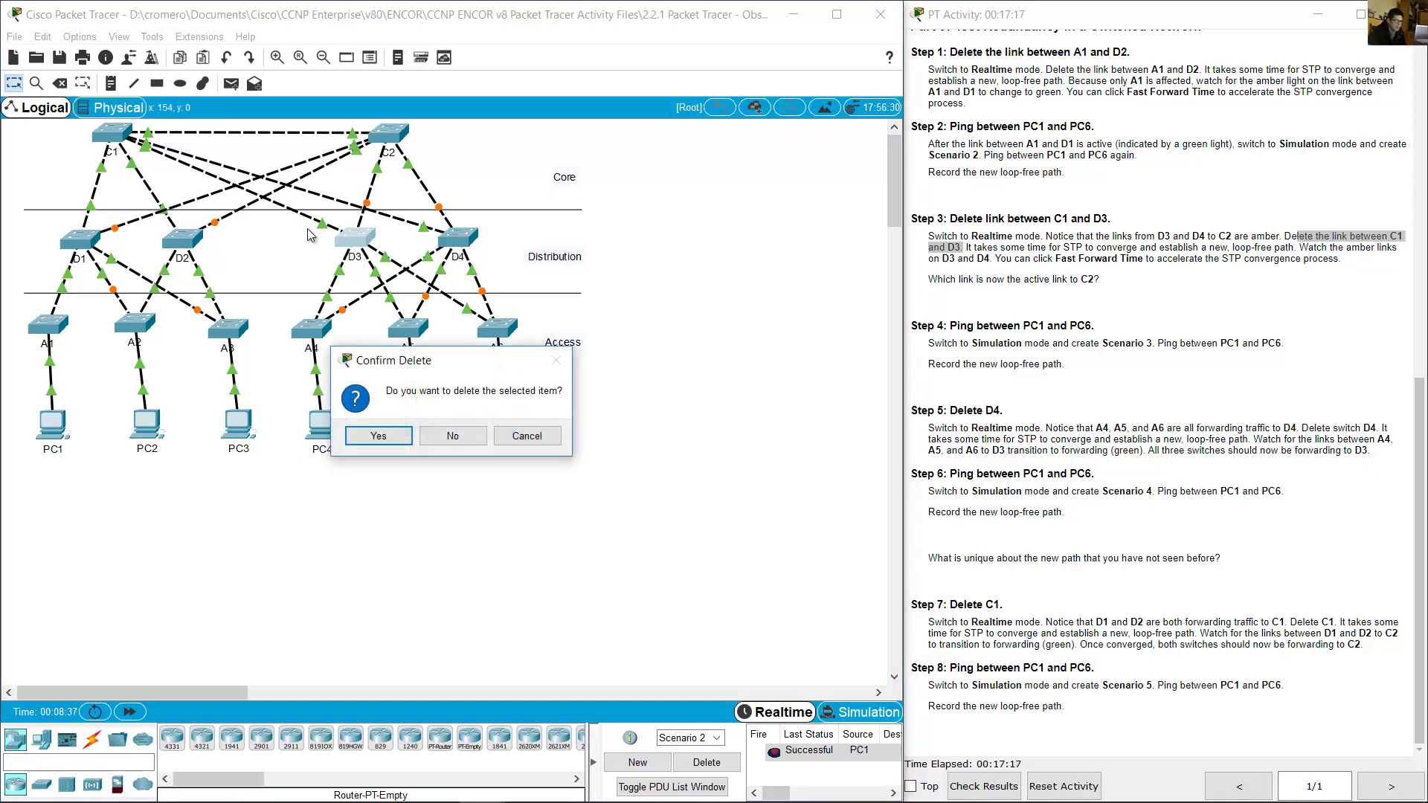
pyautogui.click(452, 437)
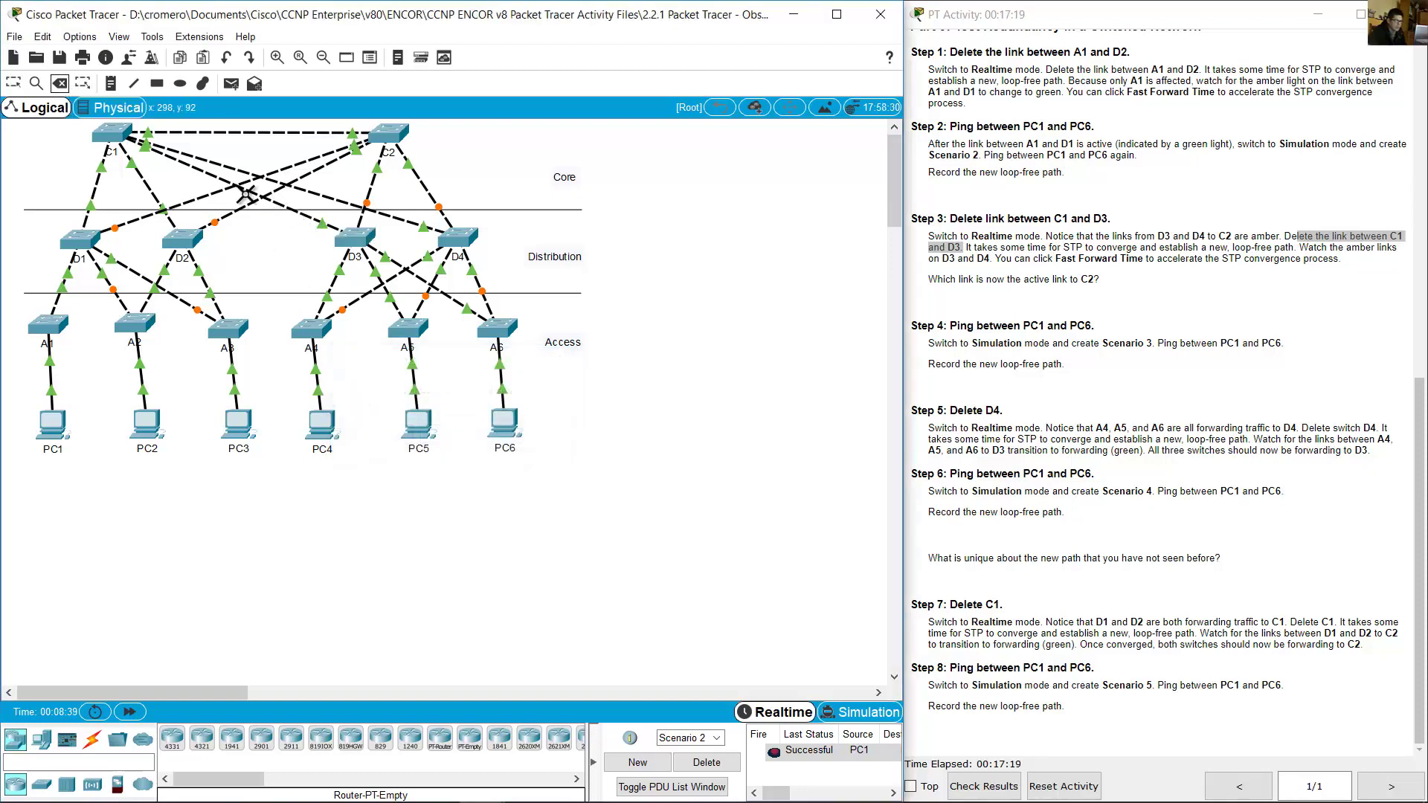
pyautogui.click(304, 215)
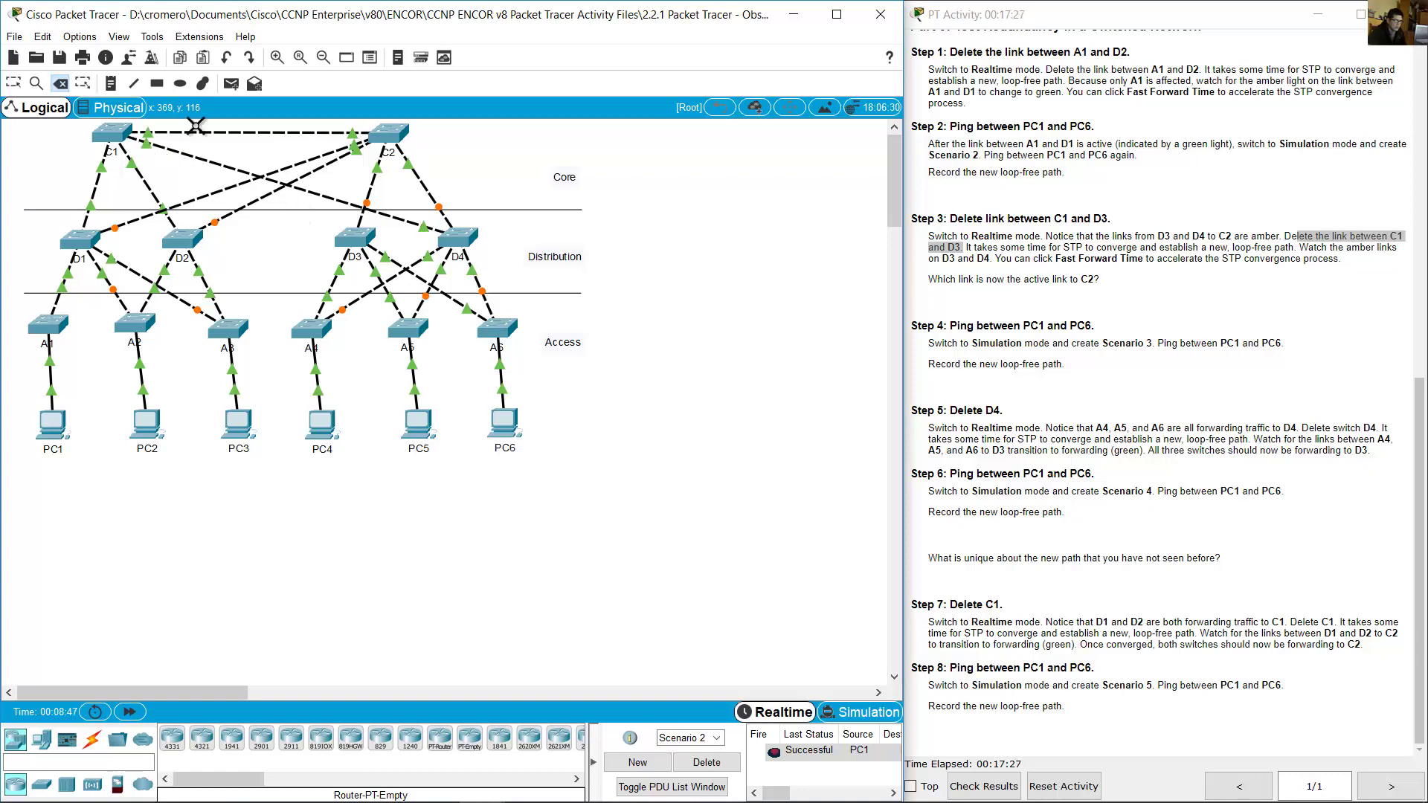
pyautogui.click(13, 82)
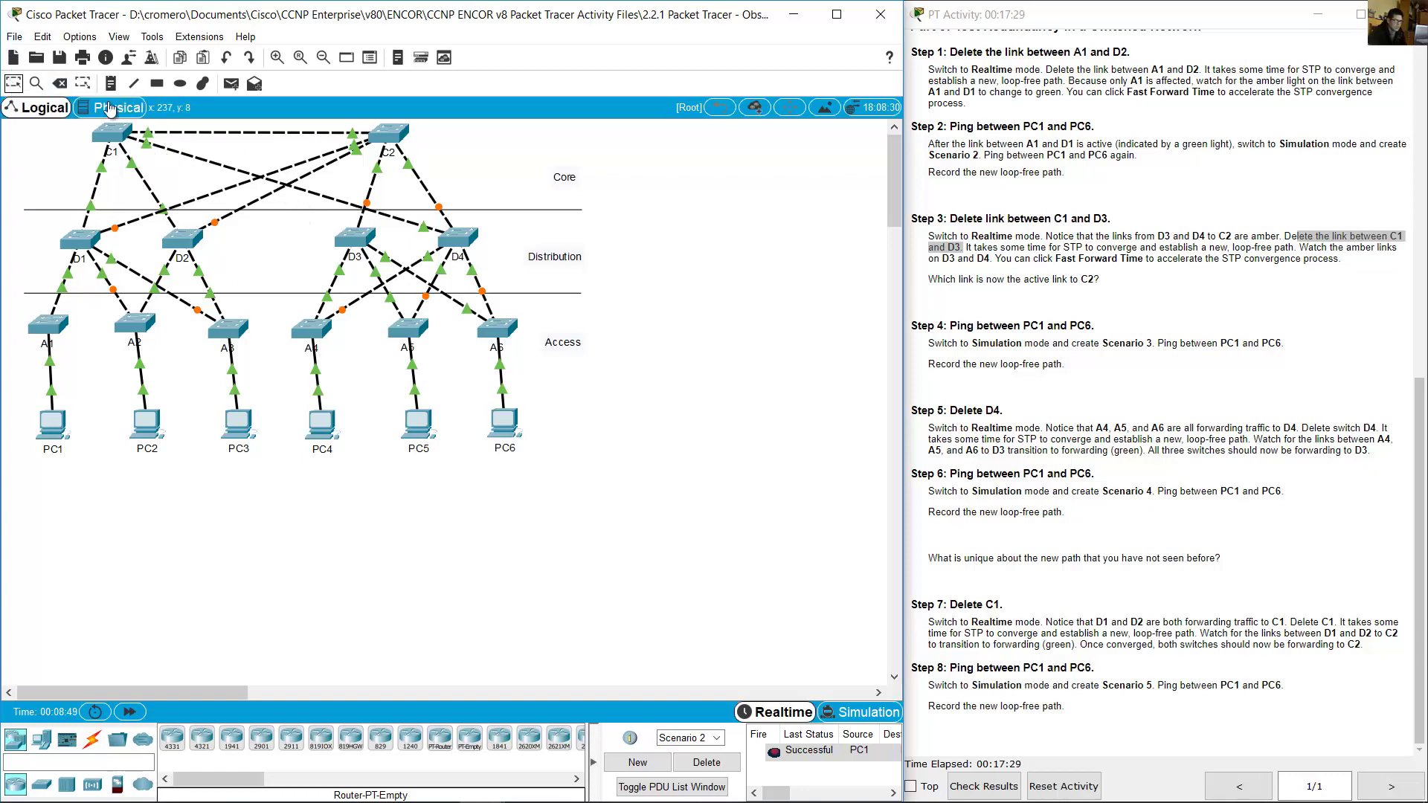
# - Read the STP convergence note in Step 3 and watch the amber links on D3 and D4
pyautogui.click(976, 258)
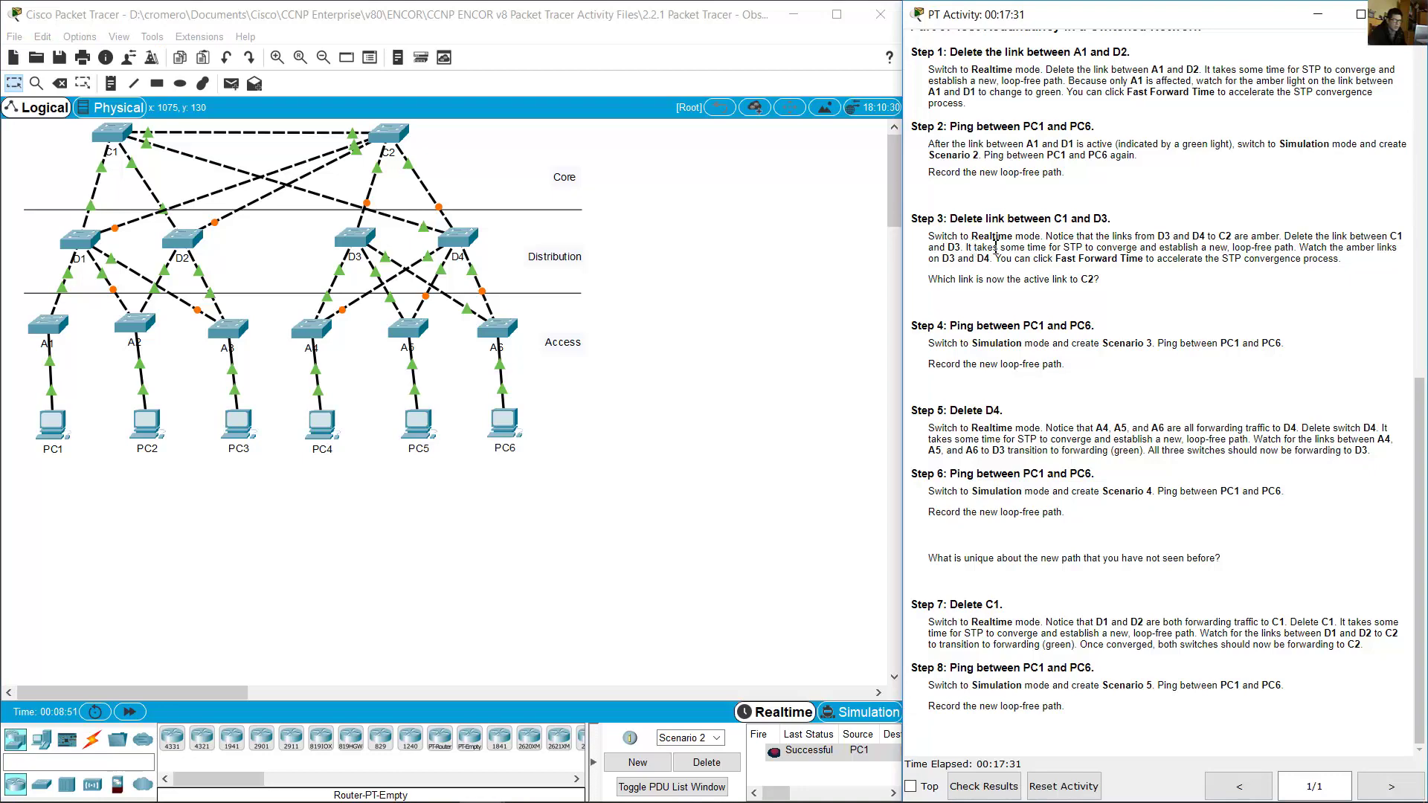
pyautogui.moveTo(972, 248)
pyautogui.mouseDown()
pyautogui.moveTo(1406, 262)
pyautogui.moveTo(972, 268)
pyautogui.moveTo(986, 260)
pyautogui.mouseUp()
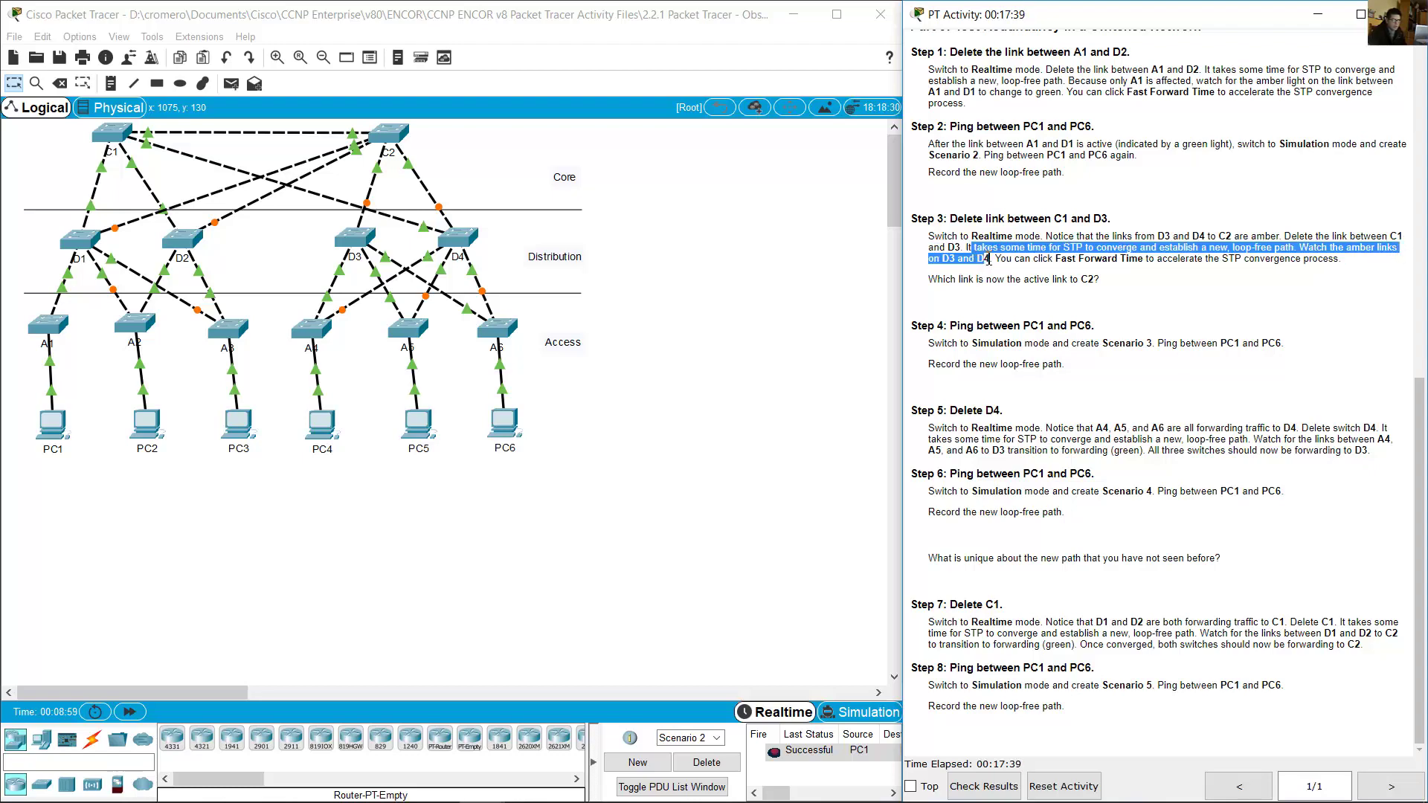
pyautogui.moveTo(513, 167); pyautogui.dragTo(370, 211)
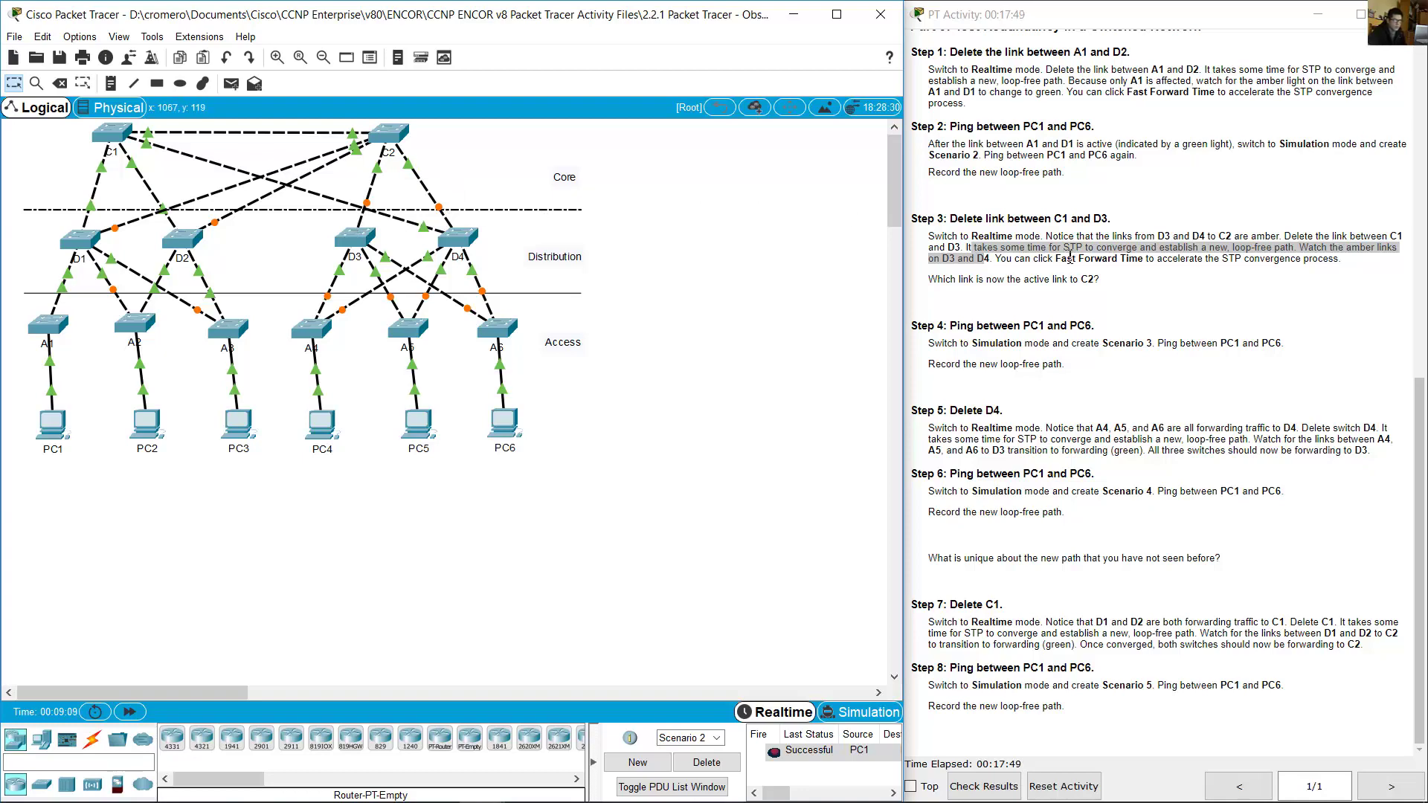
pyautogui.click(657, 217)
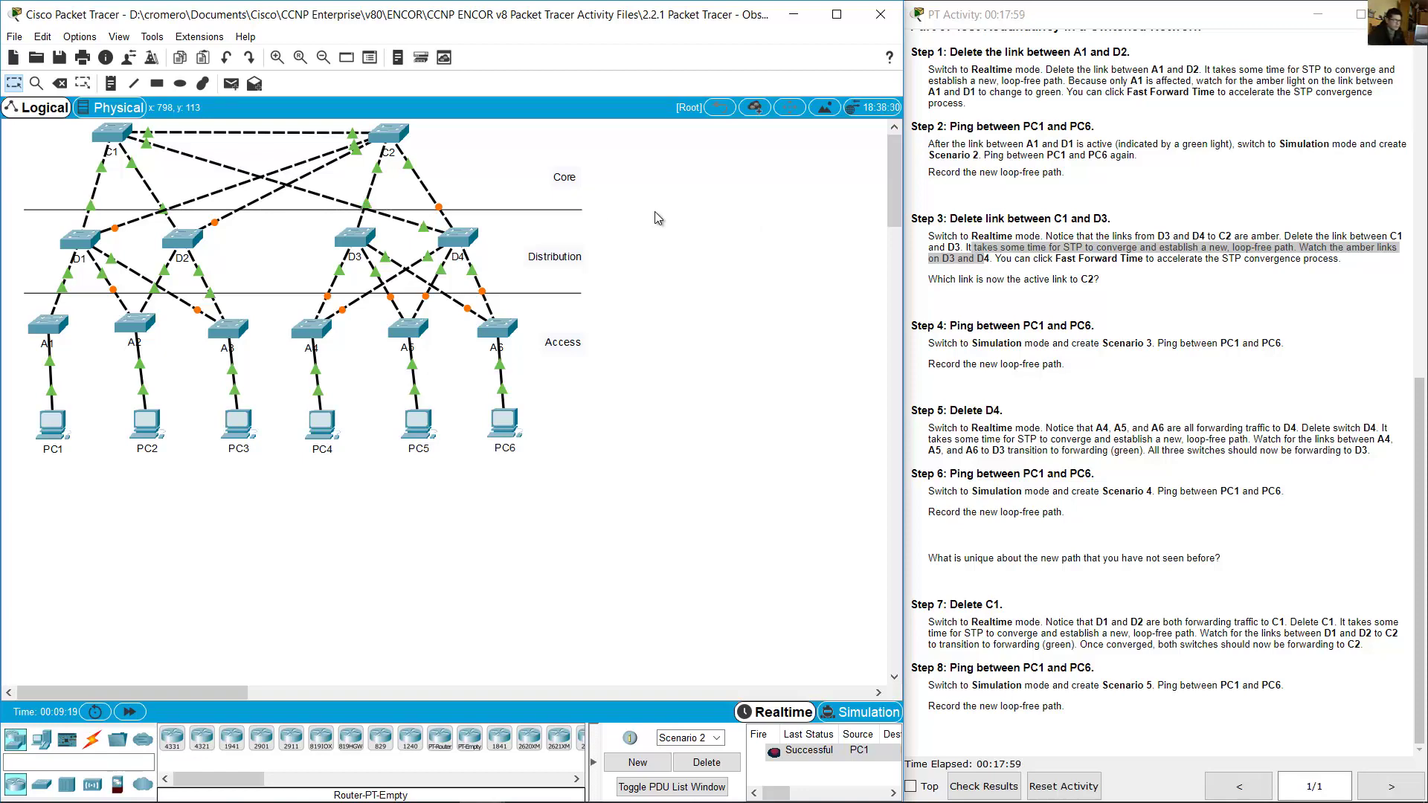
# - Read the closing question of Step 3 and examine the active link between D3 and C2
pyautogui.click(351, 210)
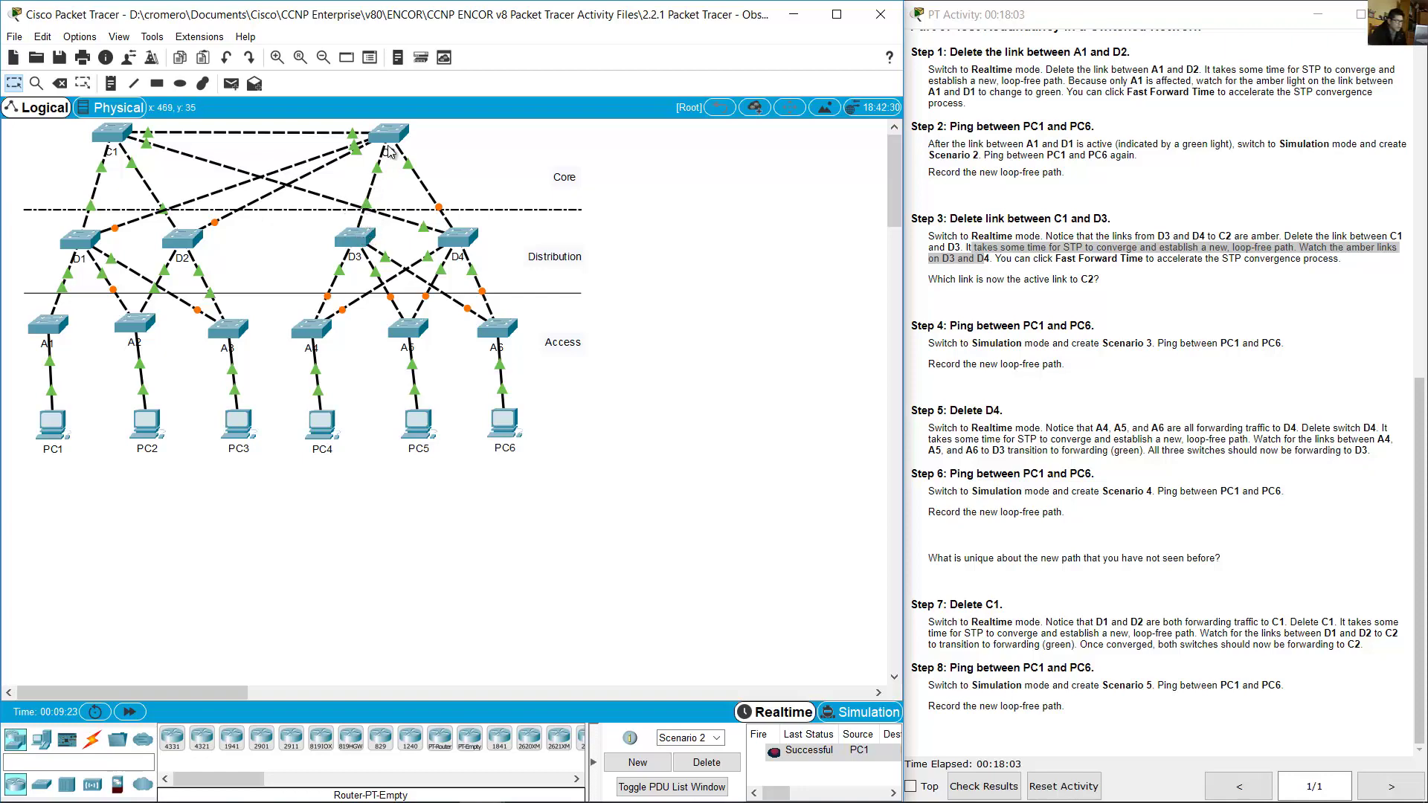
pyautogui.click(1194, 288)
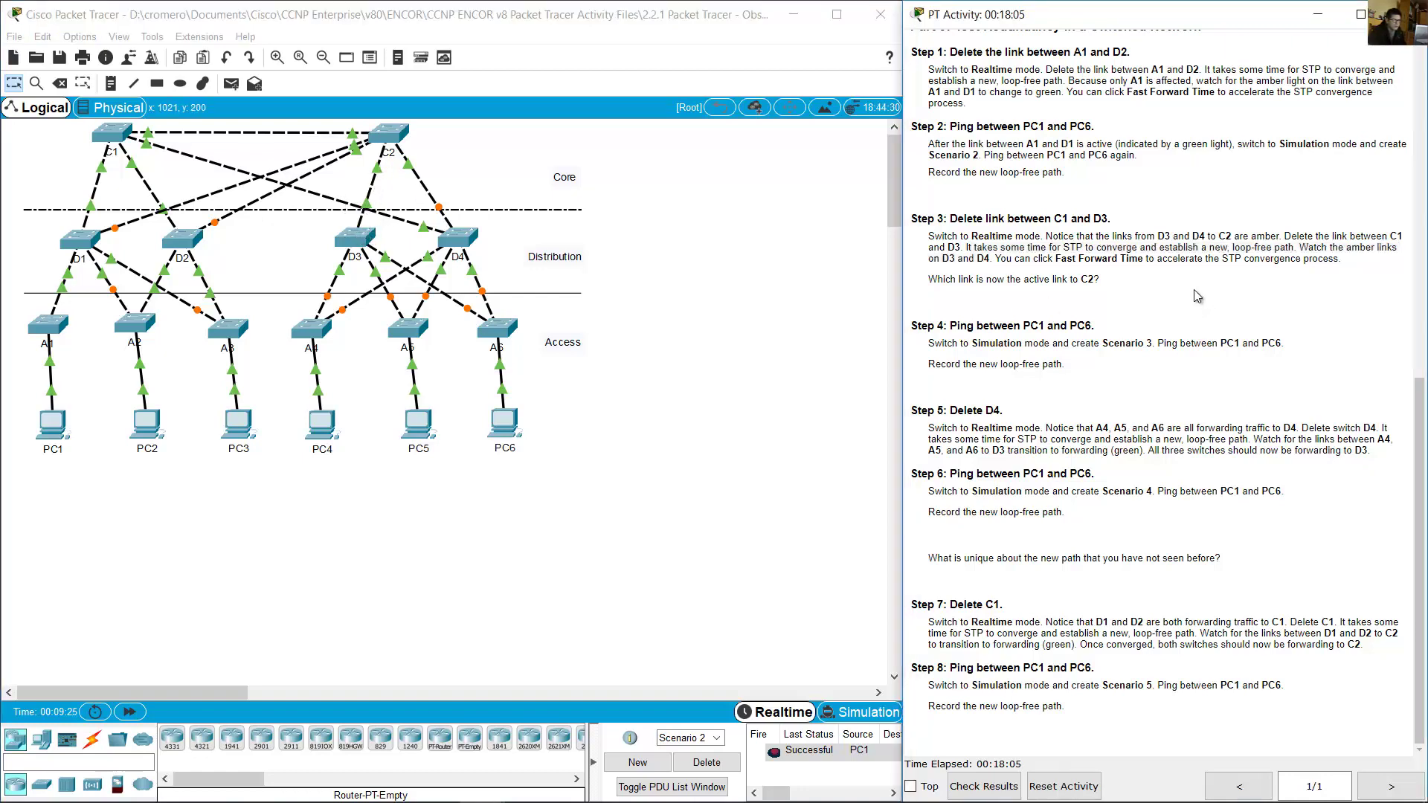
pyautogui.moveTo(937, 279); pyautogui.dragTo(1094, 286)
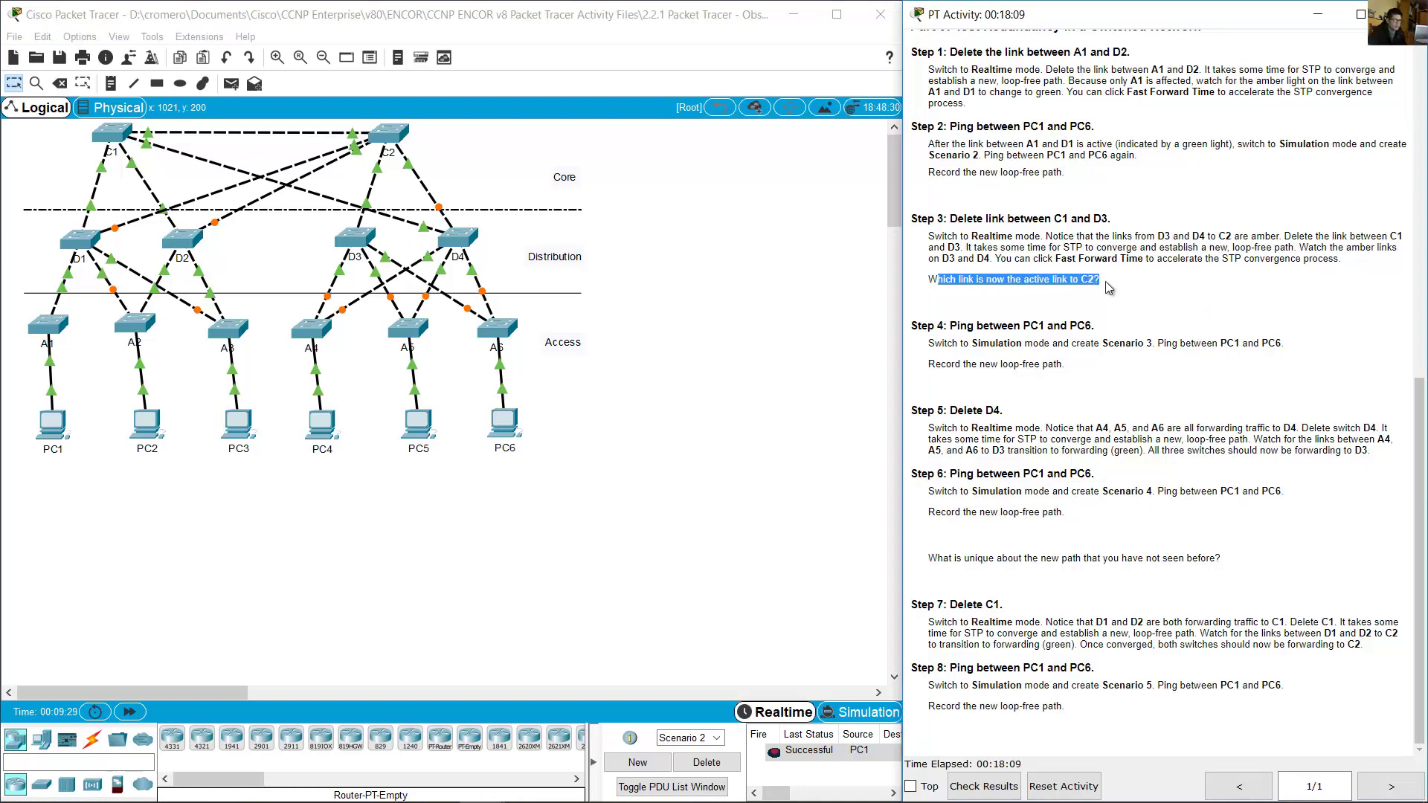
pyautogui.click(308, 242)
pyautogui.moveTo(311, 229); pyautogui.dragTo(349, 248)
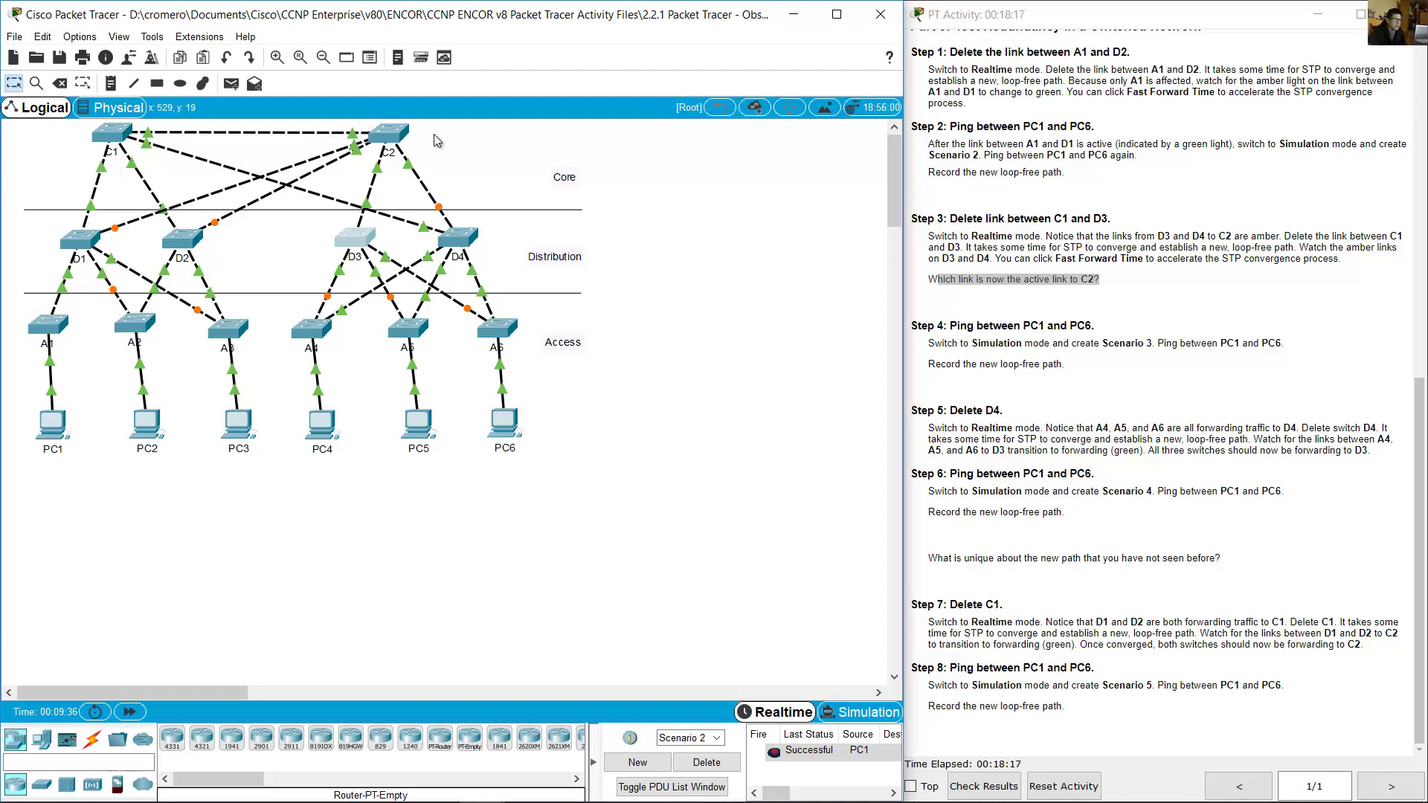
pyautogui.moveTo(431, 132); pyautogui.dragTo(390, 159)
pyautogui.click(317, 252)
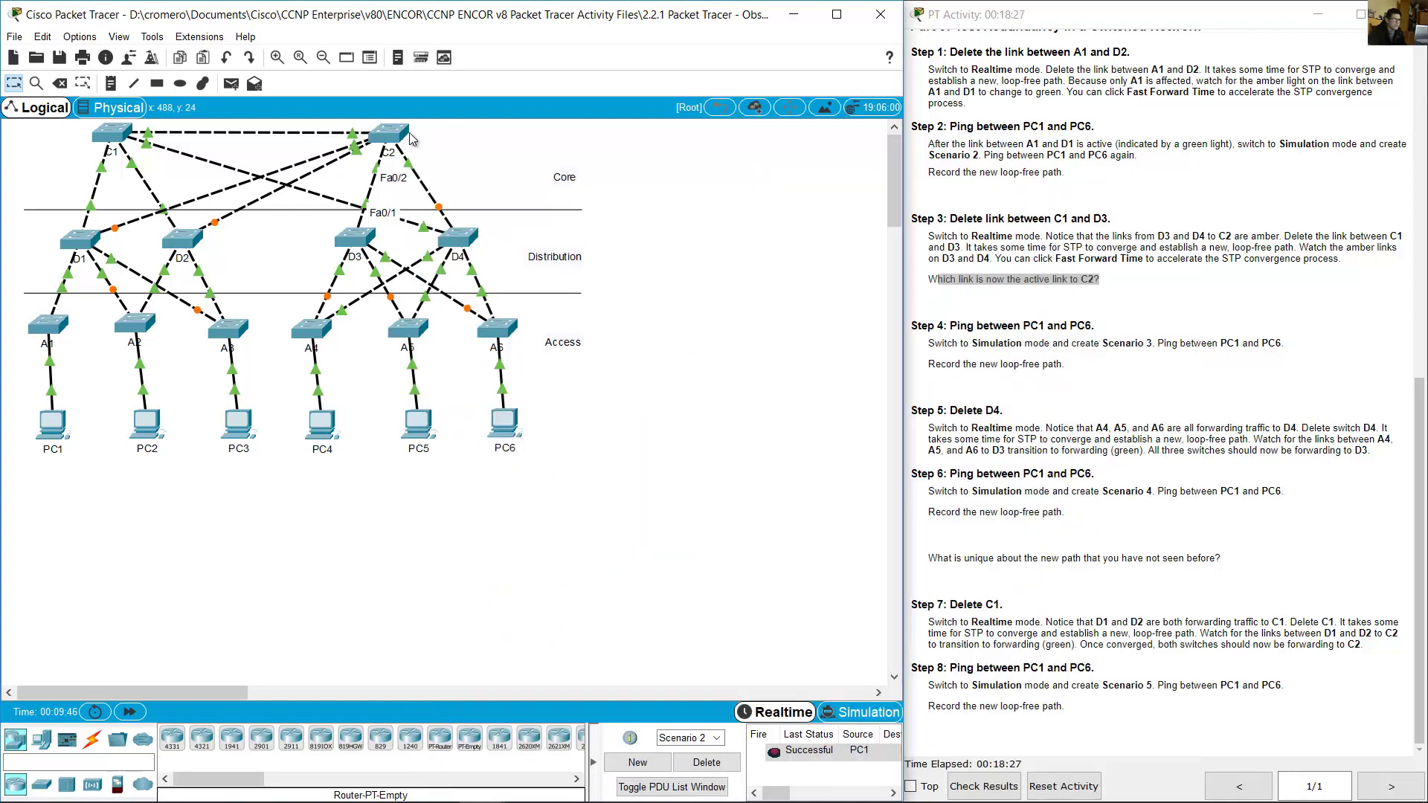
# - Read Step 4, switch to Simulation mode and create Scenario 3
pyautogui.click(1243, 287)
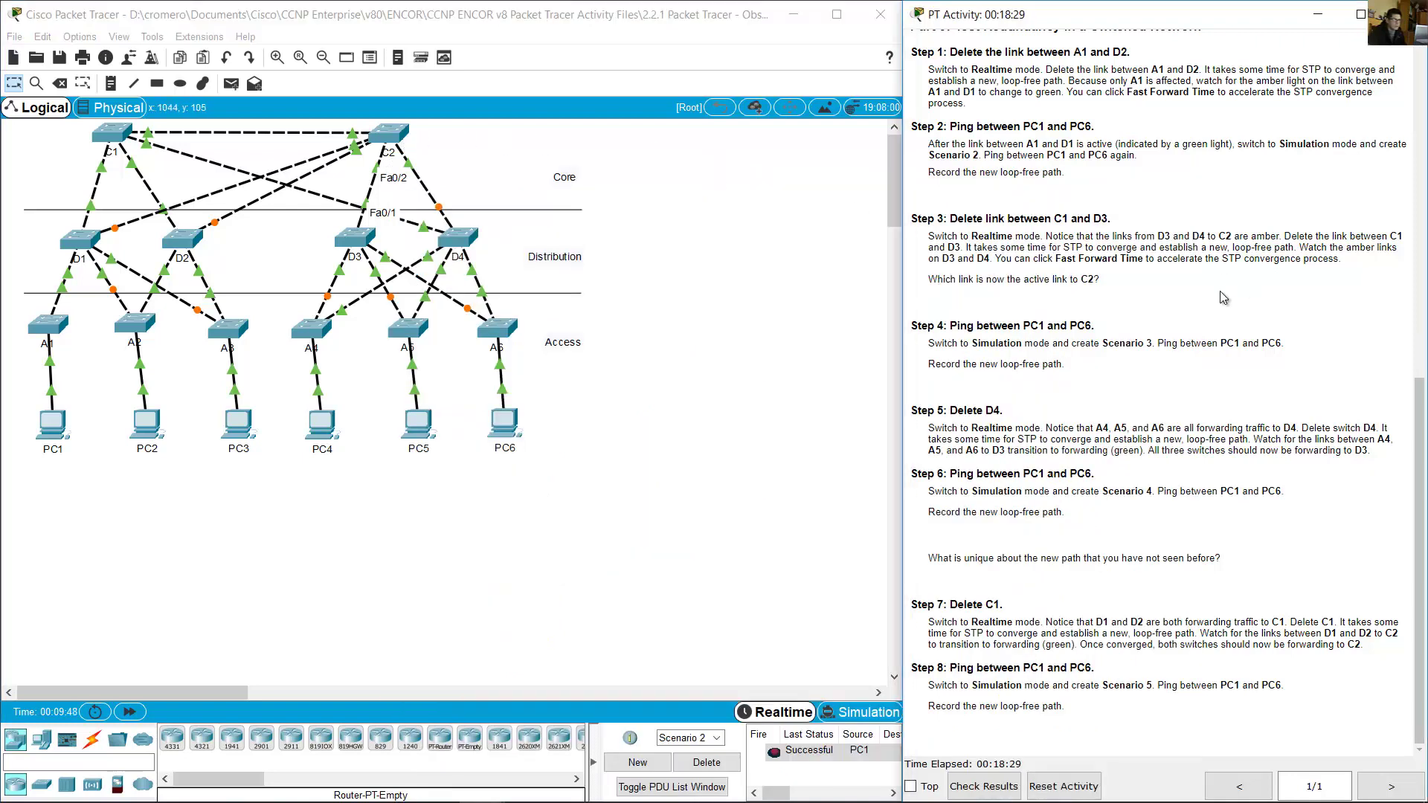
pyautogui.moveTo(958, 325); pyautogui.dragTo(1094, 332)
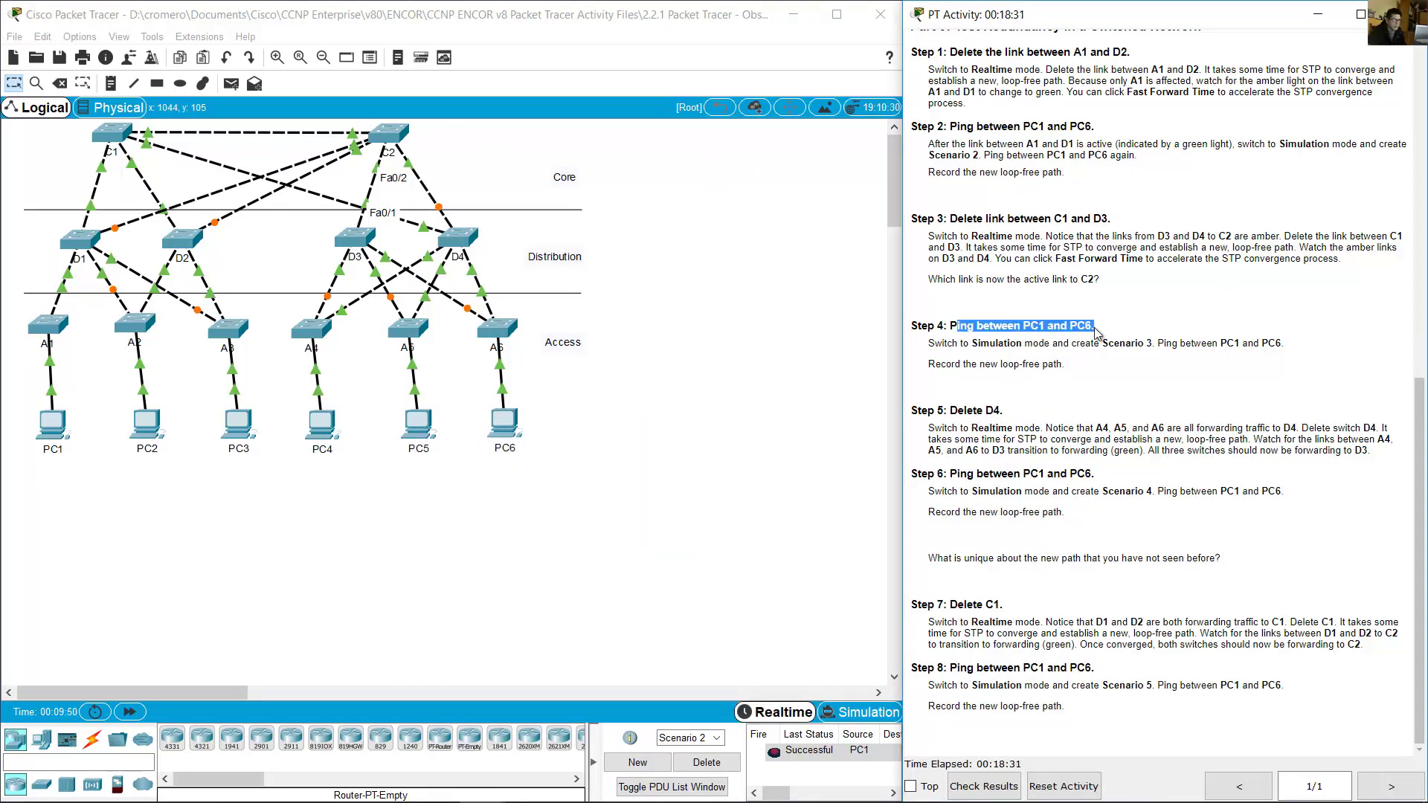
pyautogui.moveTo(945, 343); pyautogui.dragTo(1057, 343)
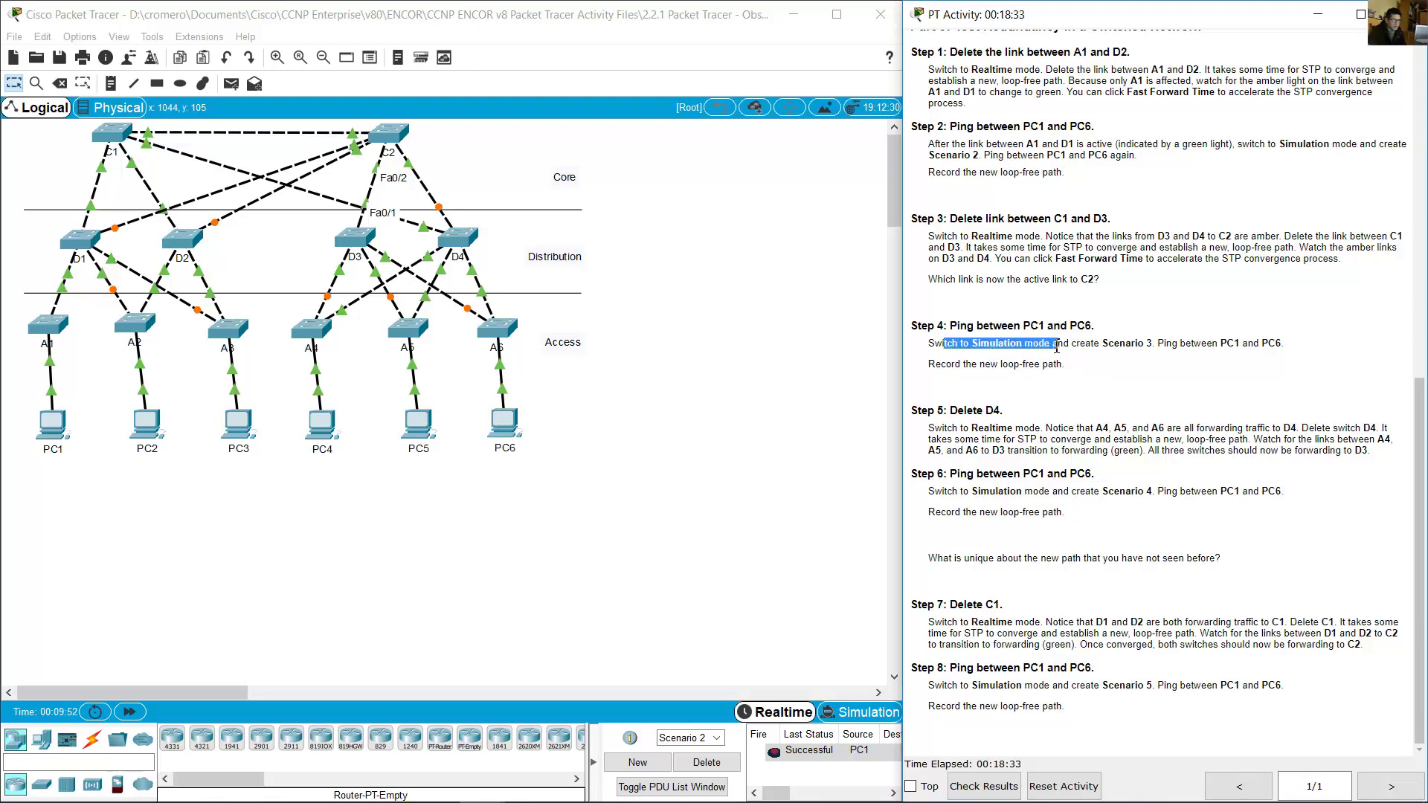
pyautogui.click(704, 468)
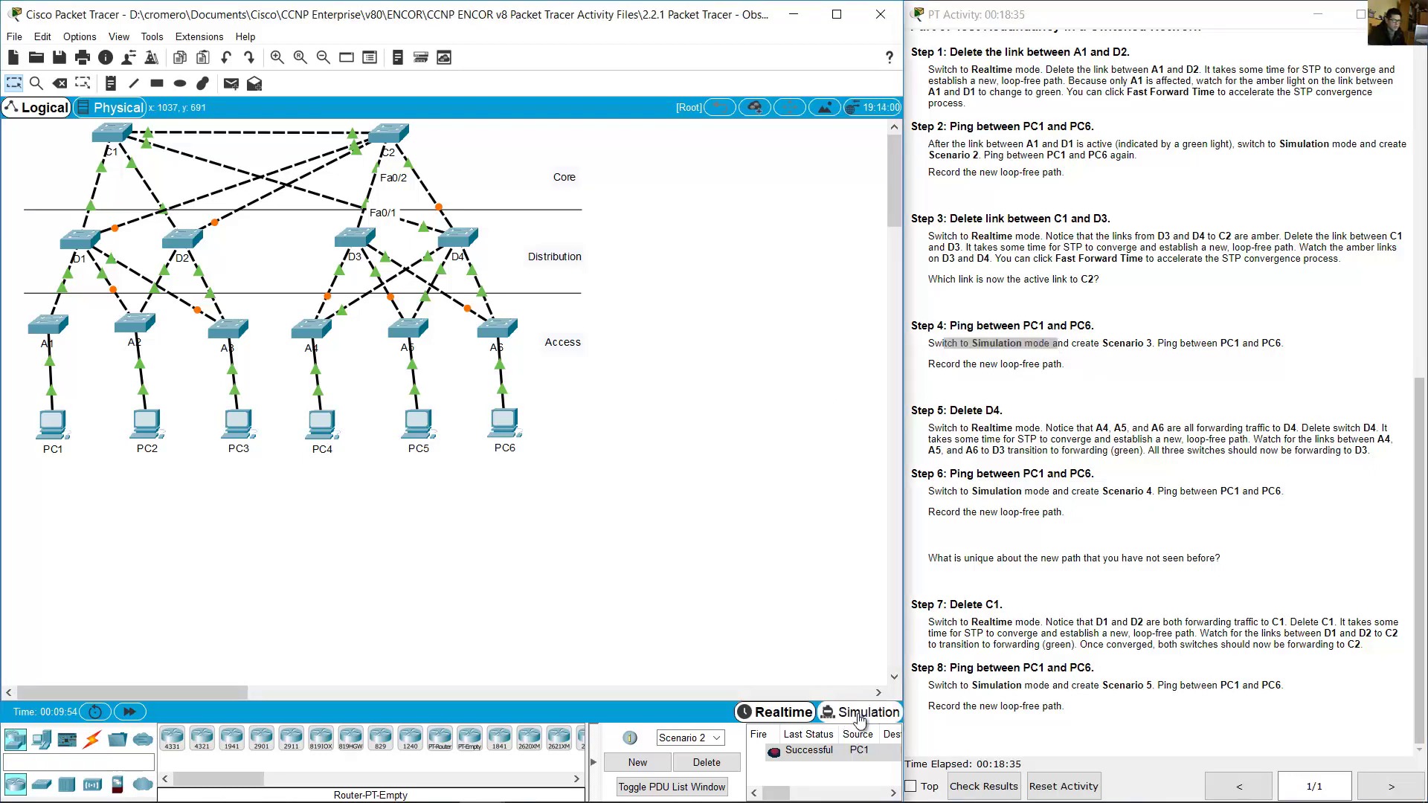
pyautogui.hotkey('shift', 's')
pyautogui.moveTo(1080, 344); pyautogui.dragTo(1185, 344)
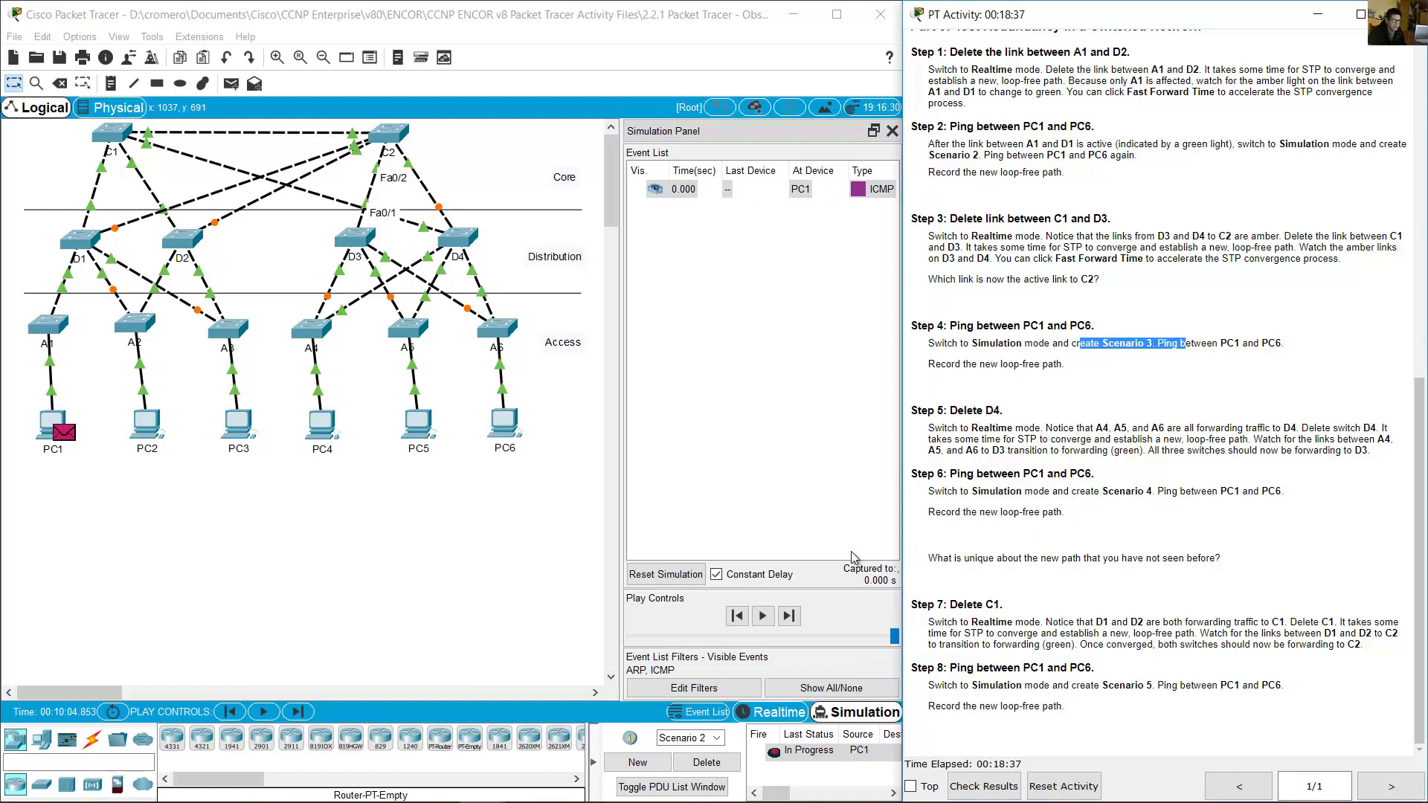
pyautogui.click(642, 769)
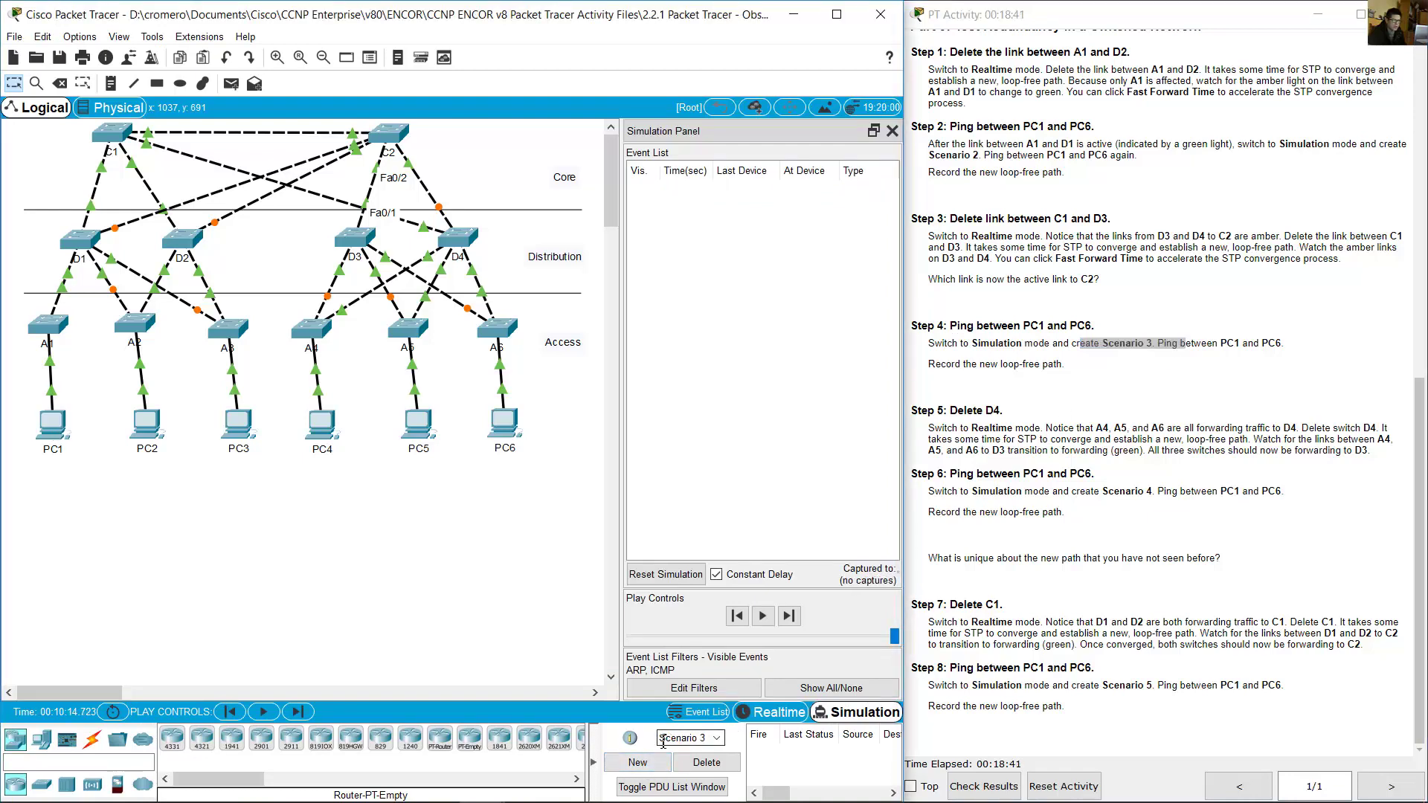
pyautogui.moveTo(663, 741); pyautogui.dragTo(717, 743)
# - Add a simple PDU from PC1 to PC6 in Scenario 3
pyautogui.click(1208, 376)
pyautogui.moveTo(1164, 344); pyautogui.dragTo(1287, 348)
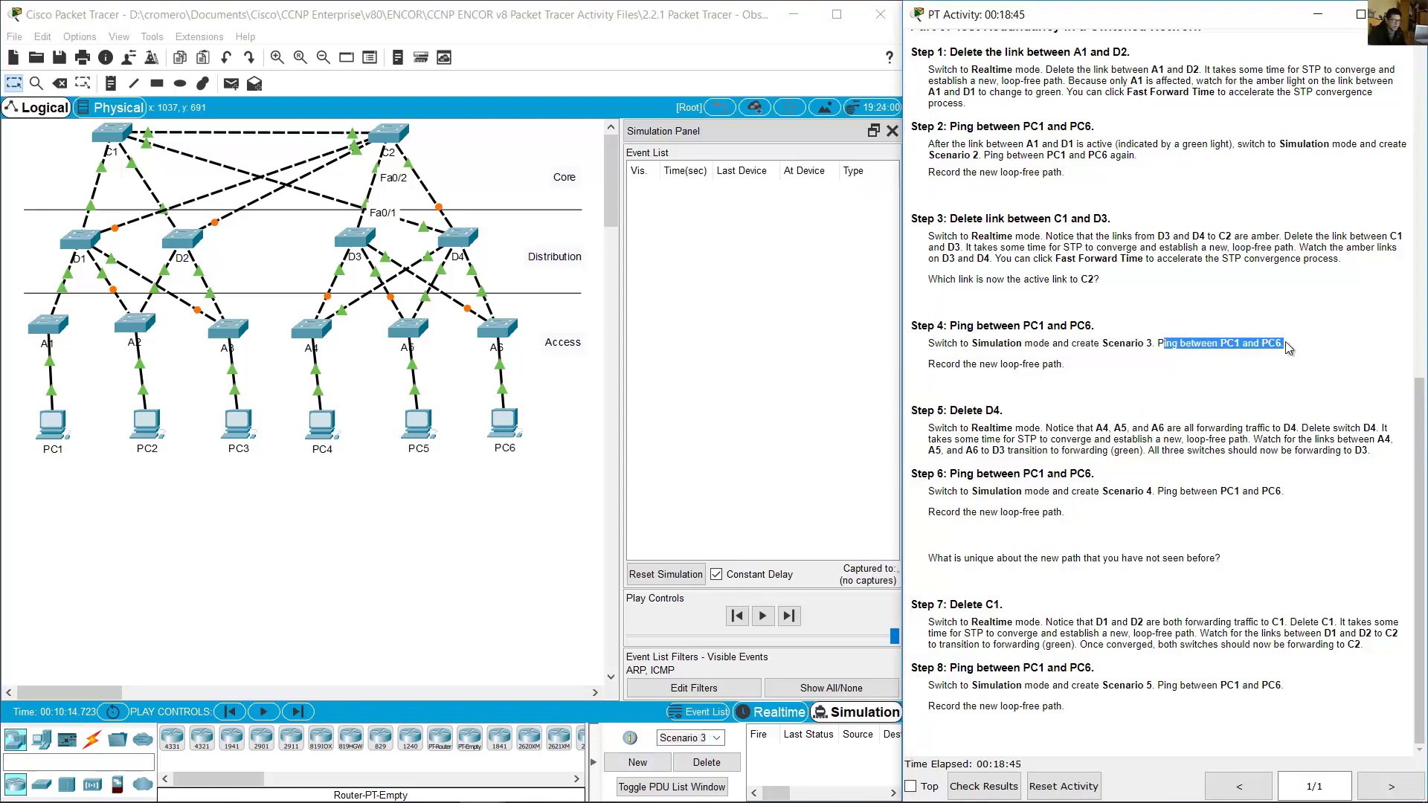
pyautogui.click(361, 501)
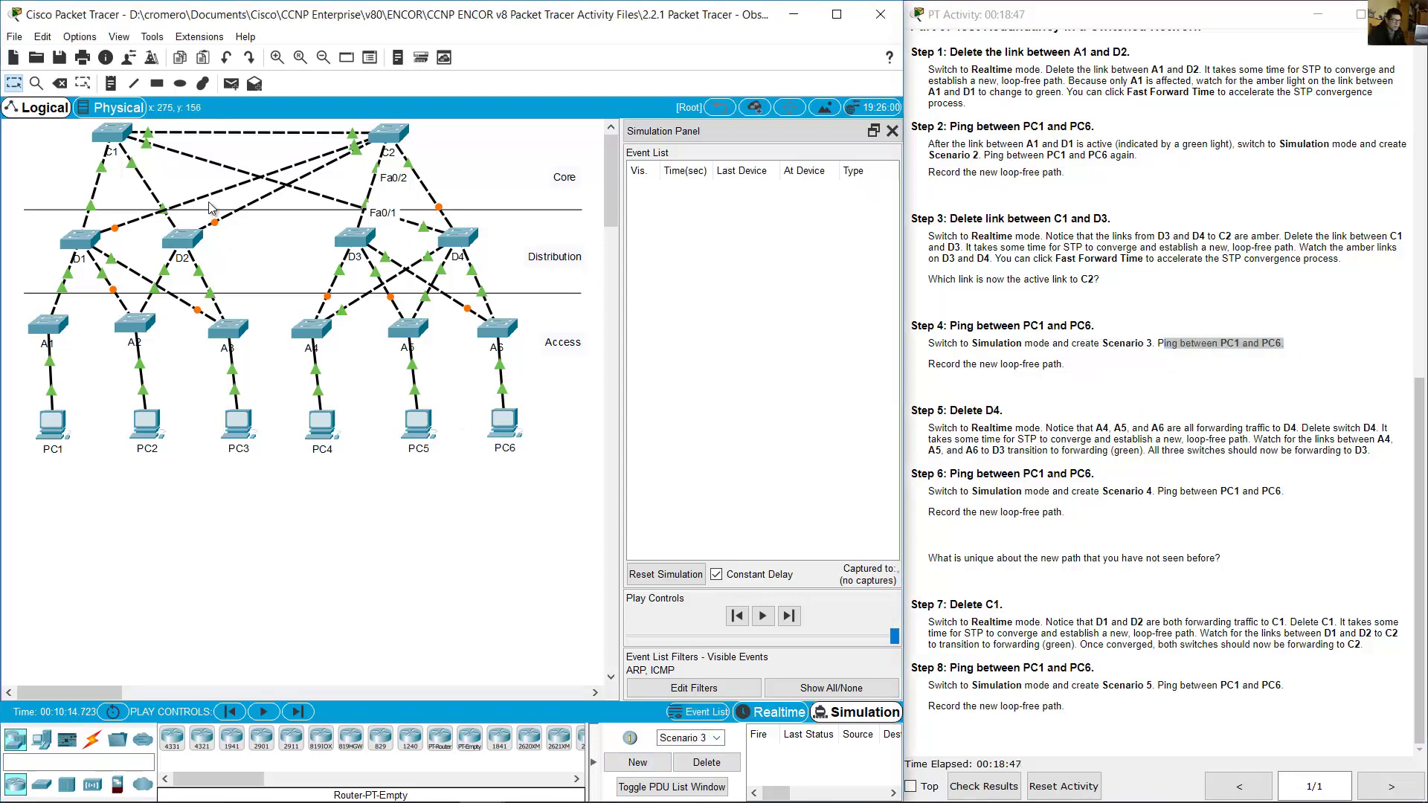
pyautogui.click(230, 84)
pyautogui.click(63, 430)
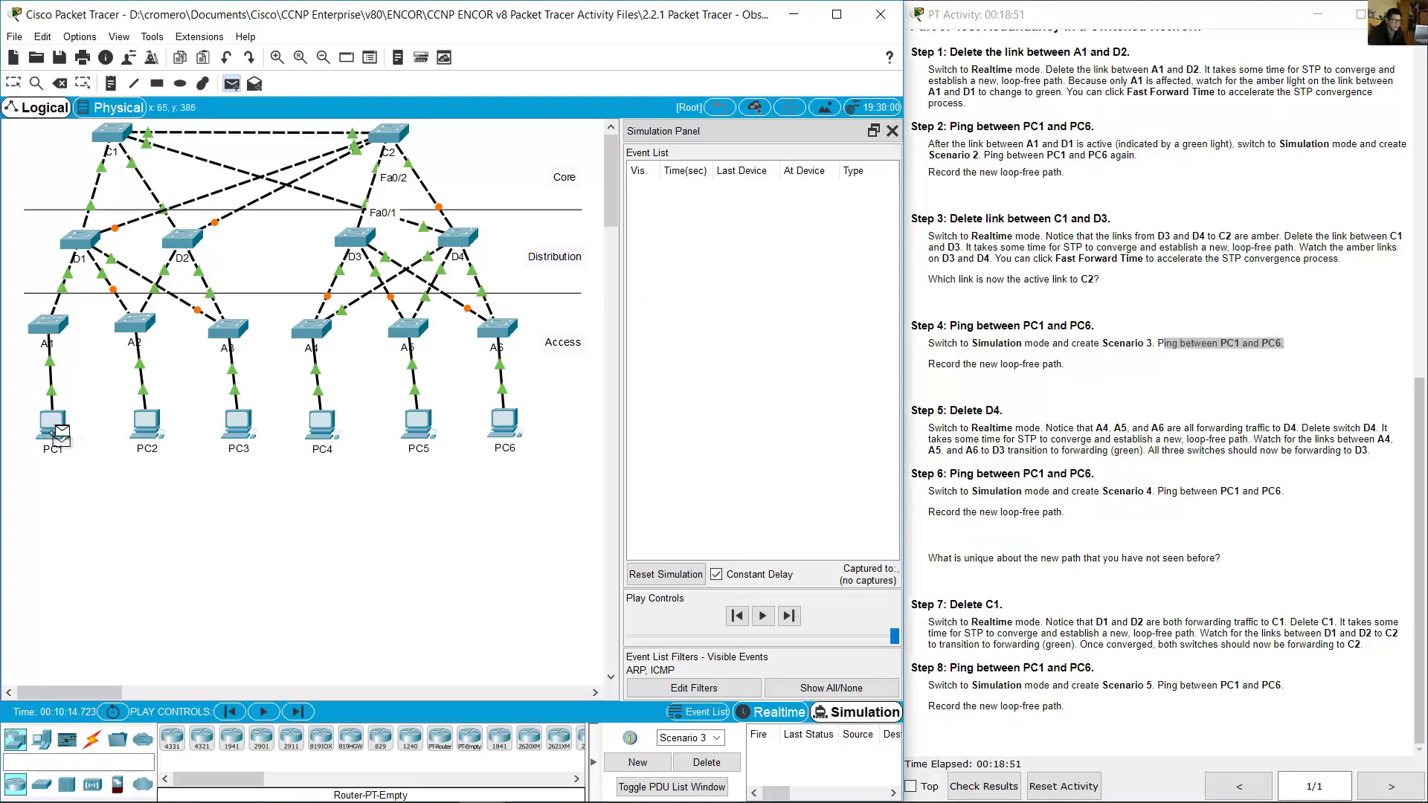
pyautogui.click(506, 426)
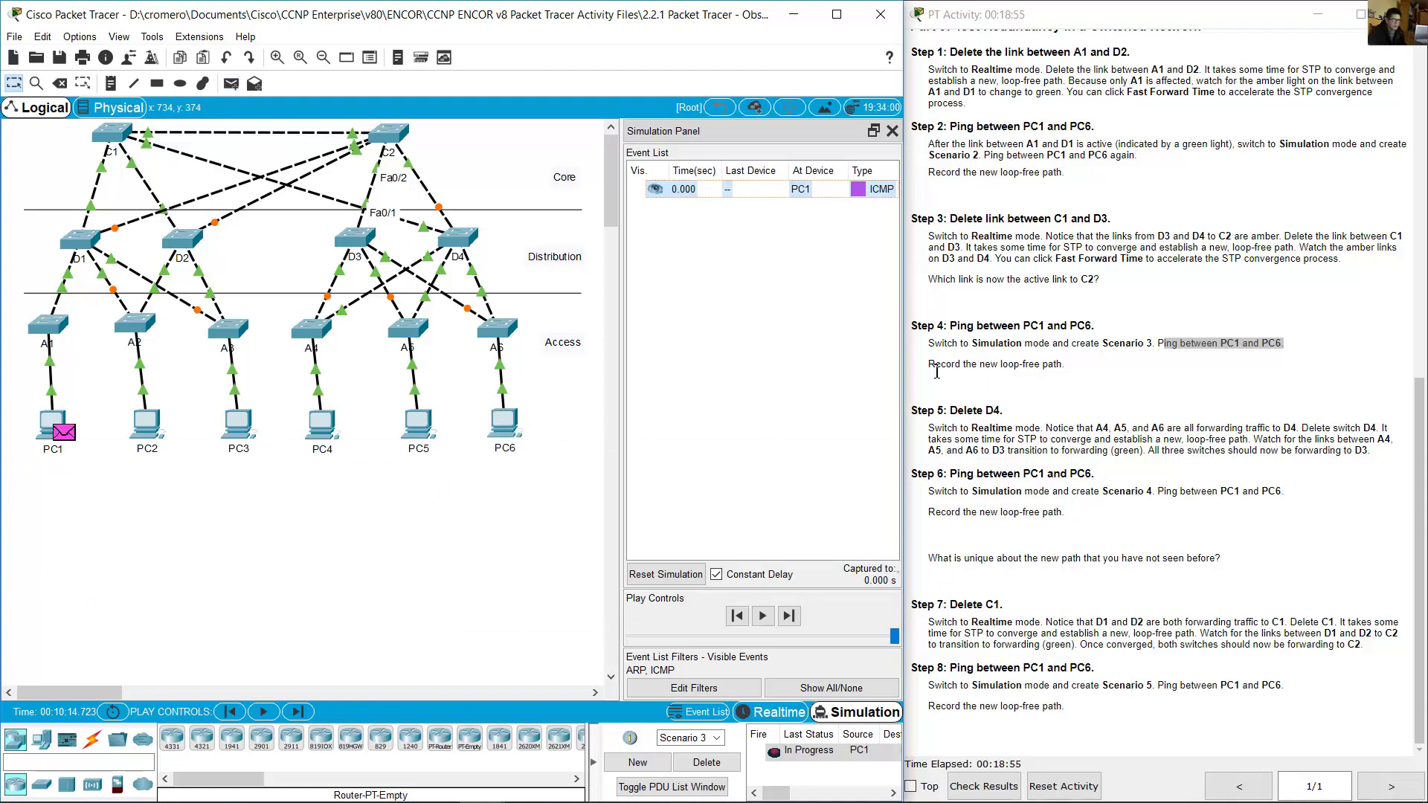
# - Advance the simulation event by event until the ICMP packet from PC1 arrives at PC6, tracing its path
pyautogui.moveTo(935, 365); pyautogui.dragTo(1071, 369)
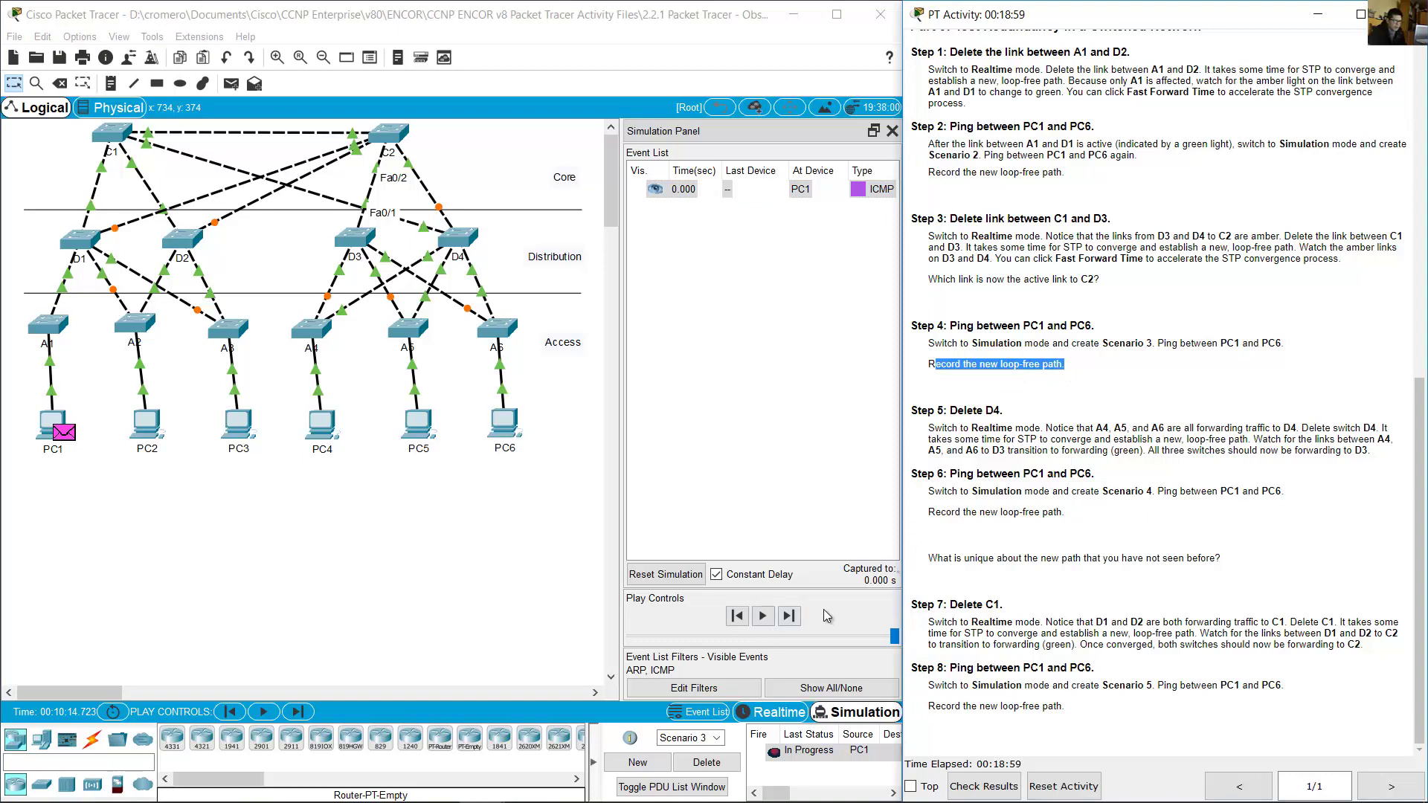
pyautogui.click(790, 617)
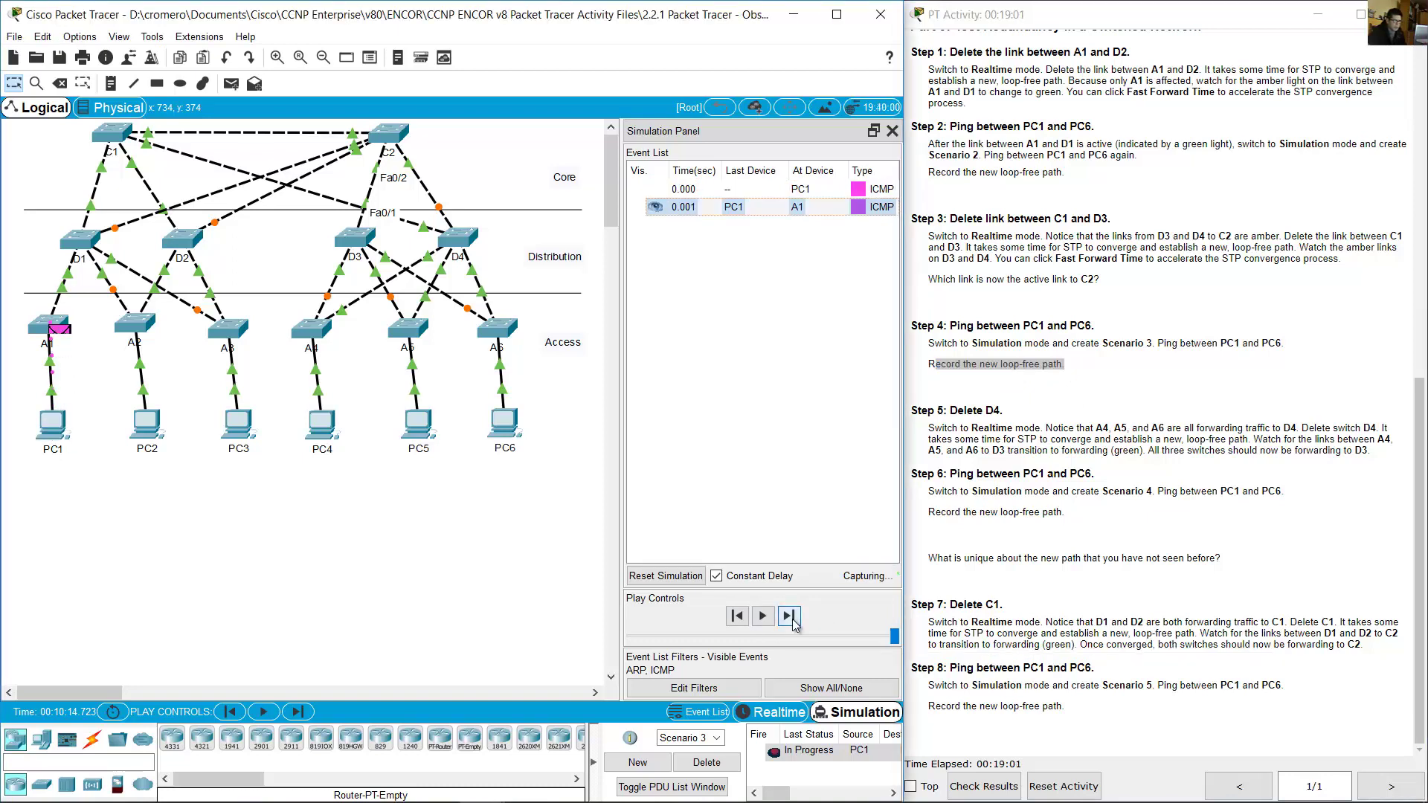
pyautogui.click(790, 617)
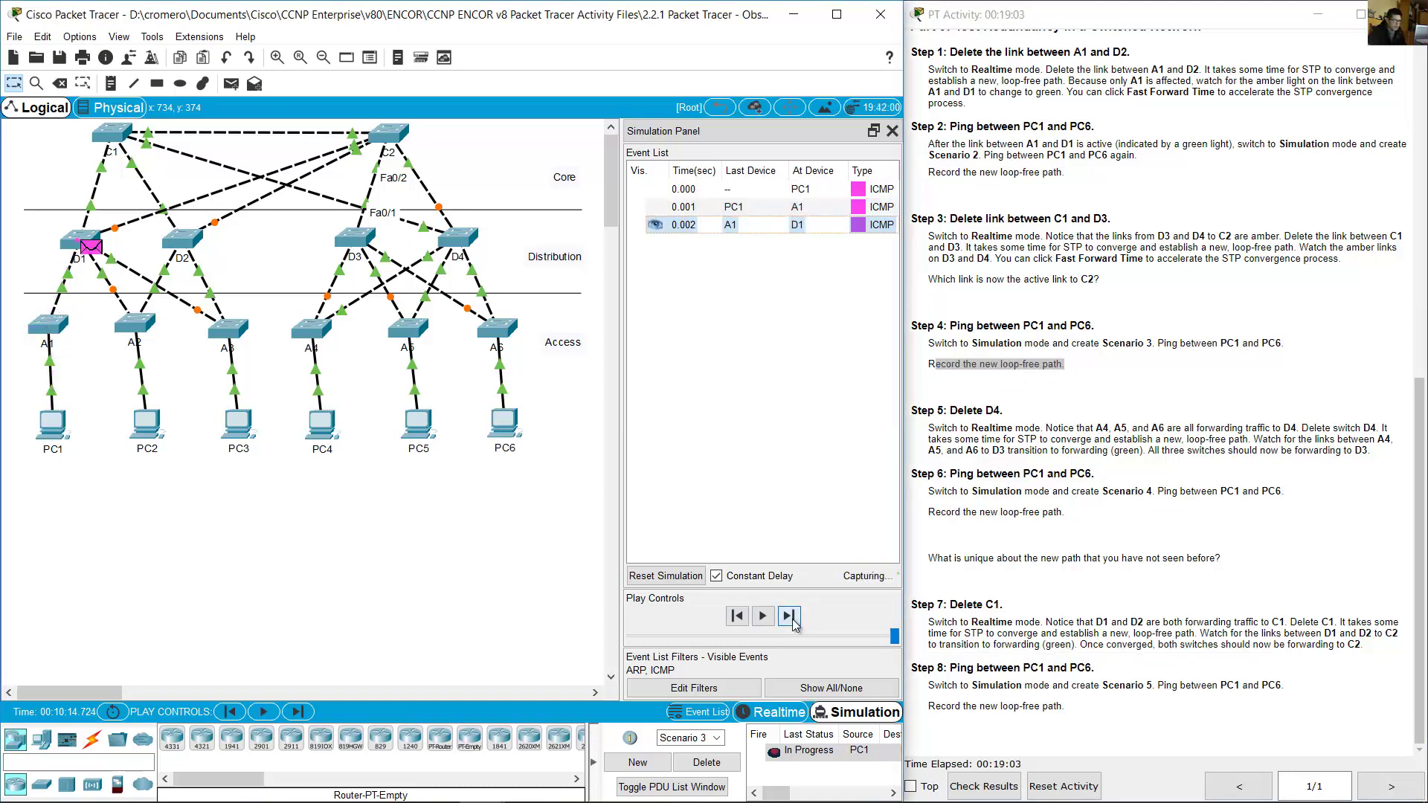
pyautogui.click(791, 617)
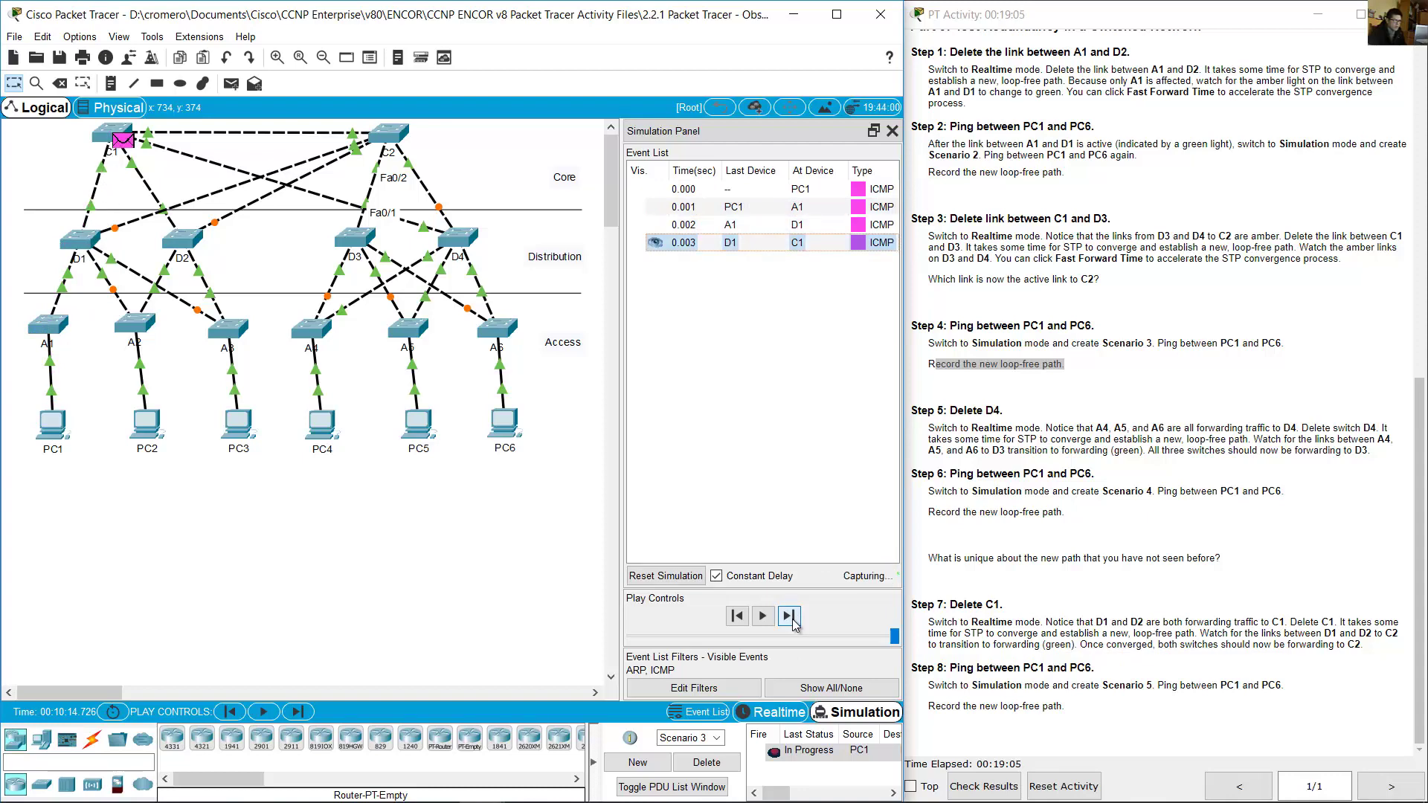
pyautogui.click(791, 618)
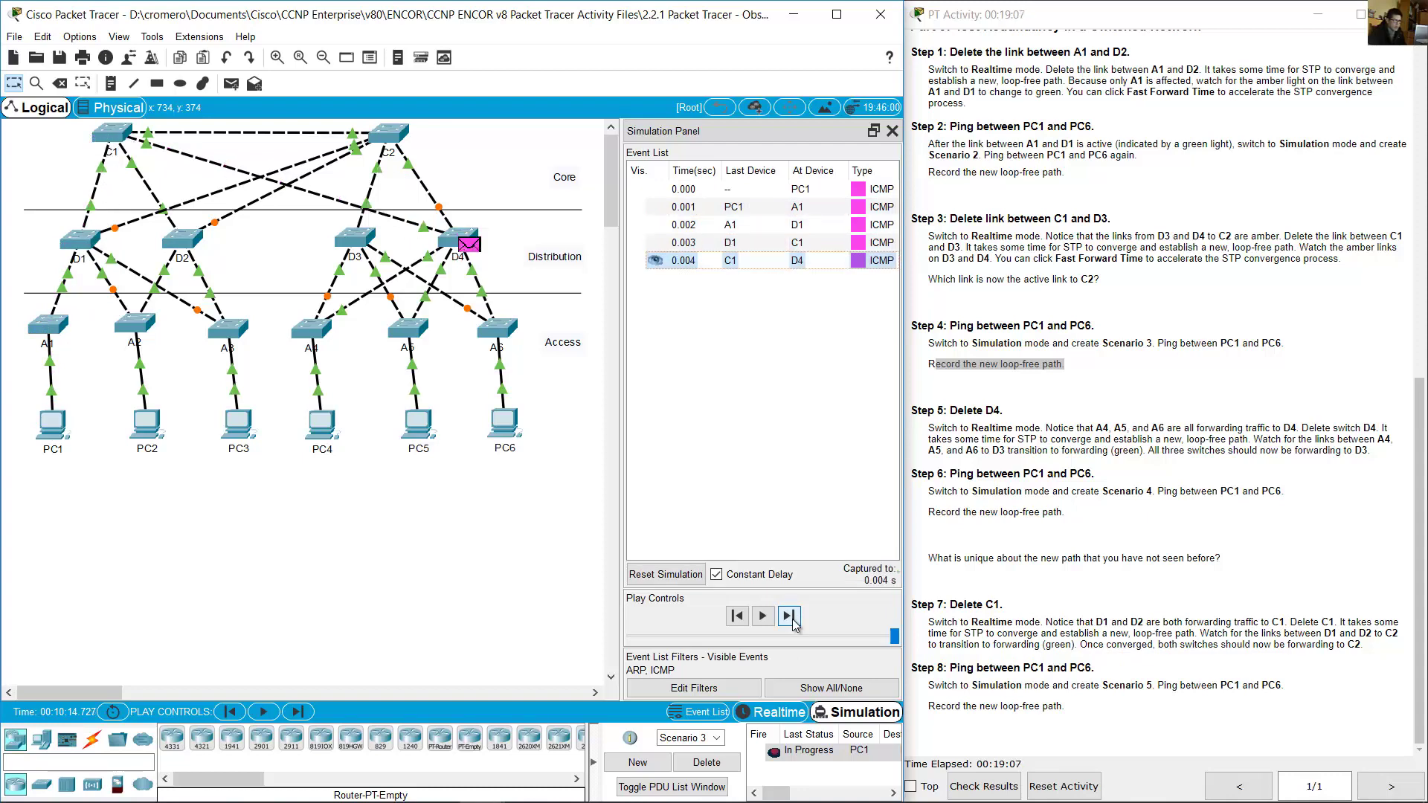
pyautogui.click(791, 617)
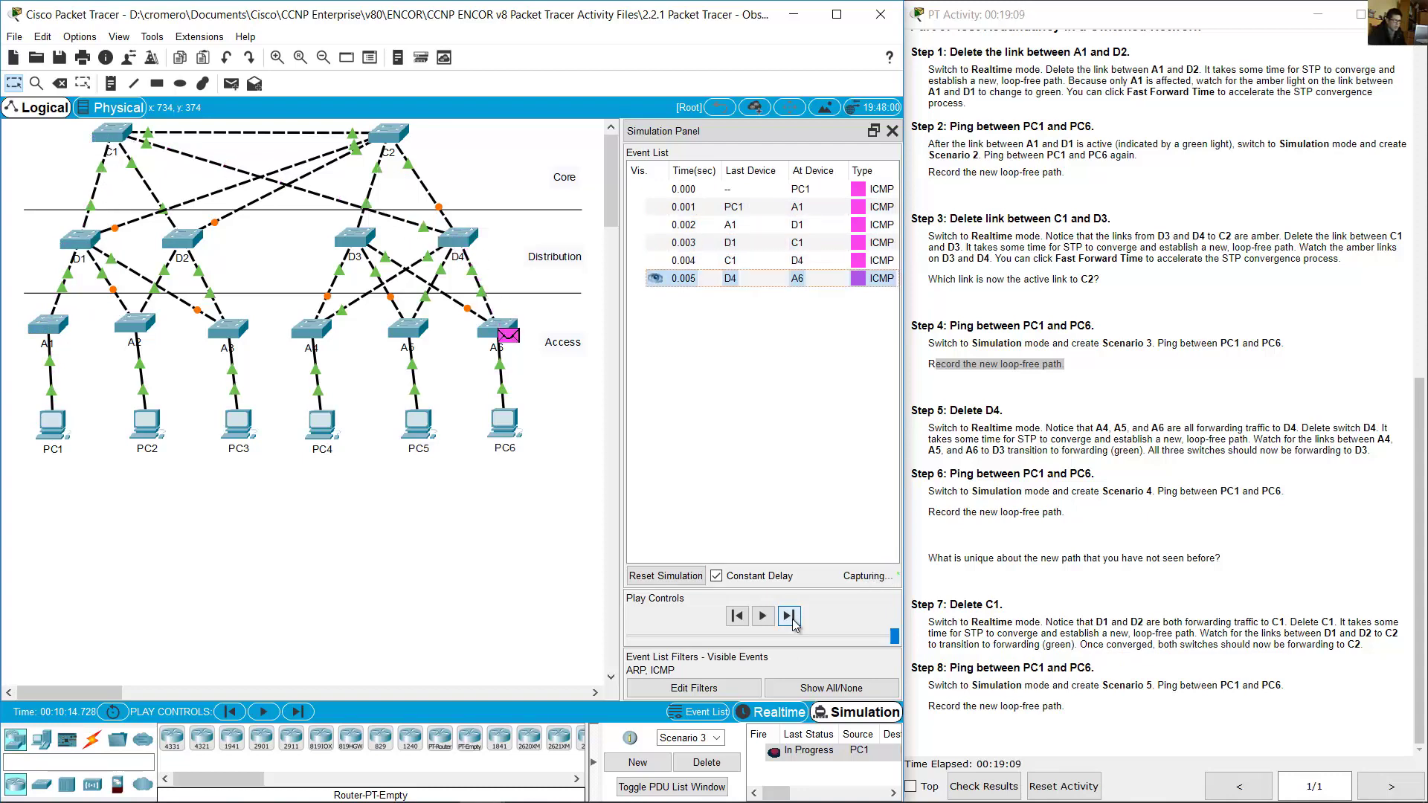
pyautogui.click(791, 618)
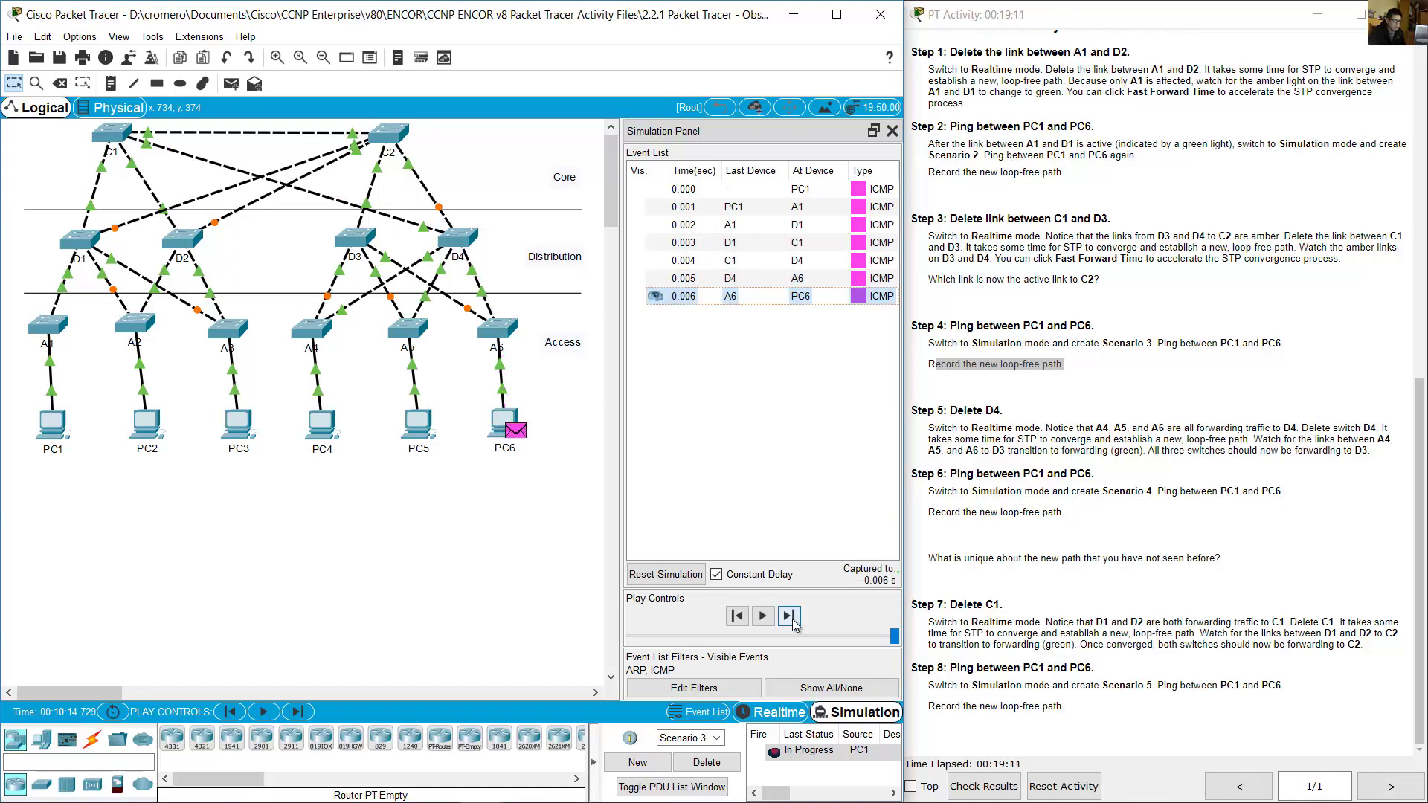
# - Read the start of Step 5 and switch to Realtime mode
pyautogui.click(1123, 407)
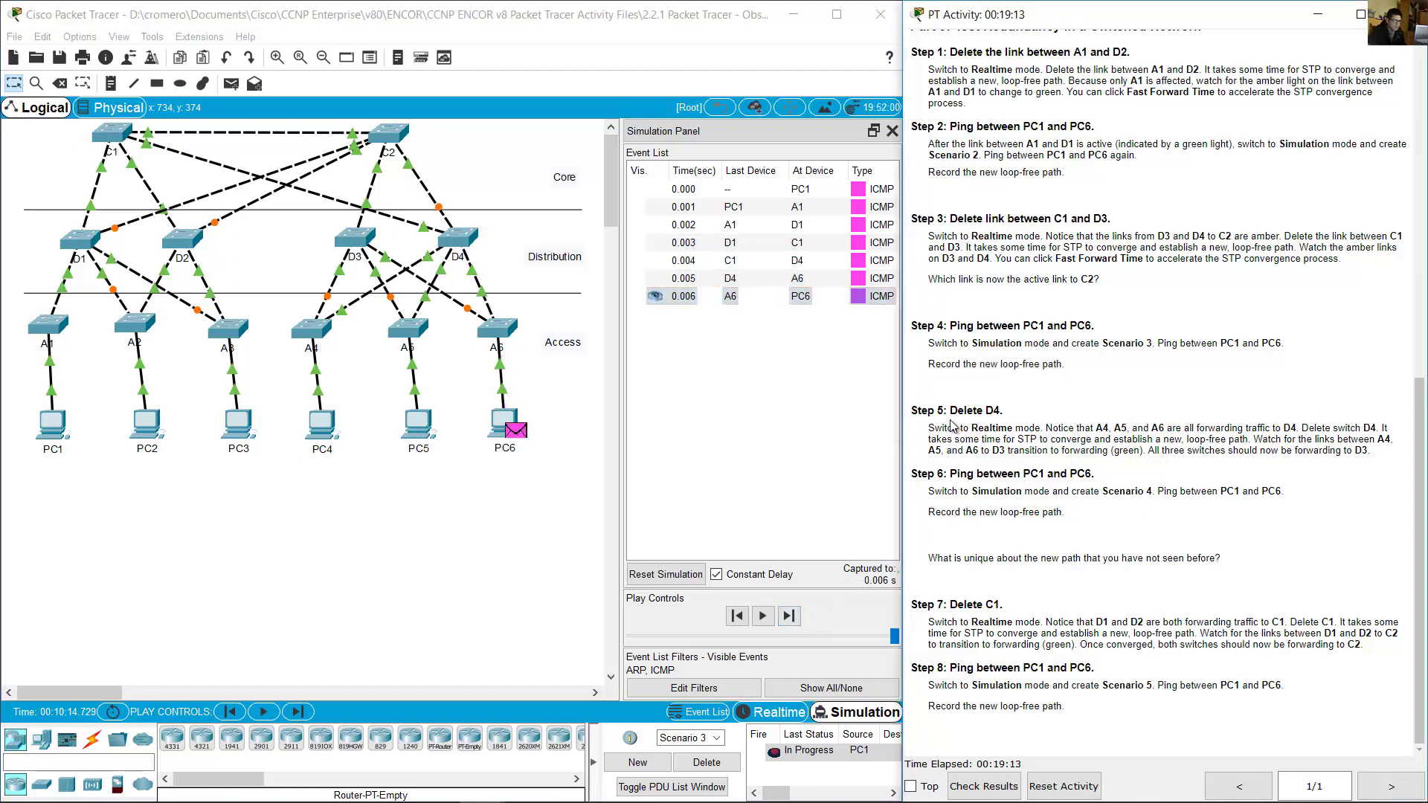
pyautogui.moveTo(958, 411); pyautogui.dragTo(1036, 431)
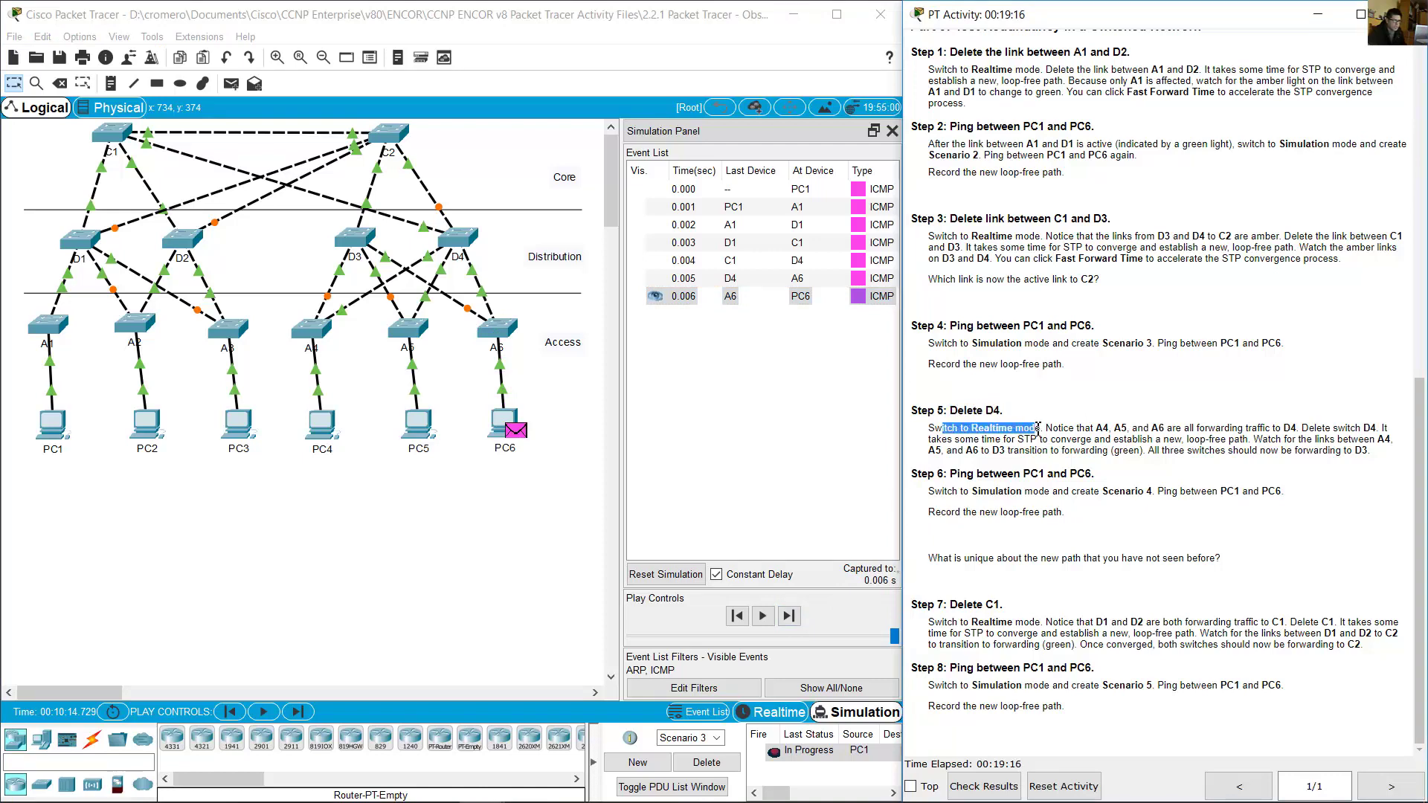
pyautogui.click(766, 713)
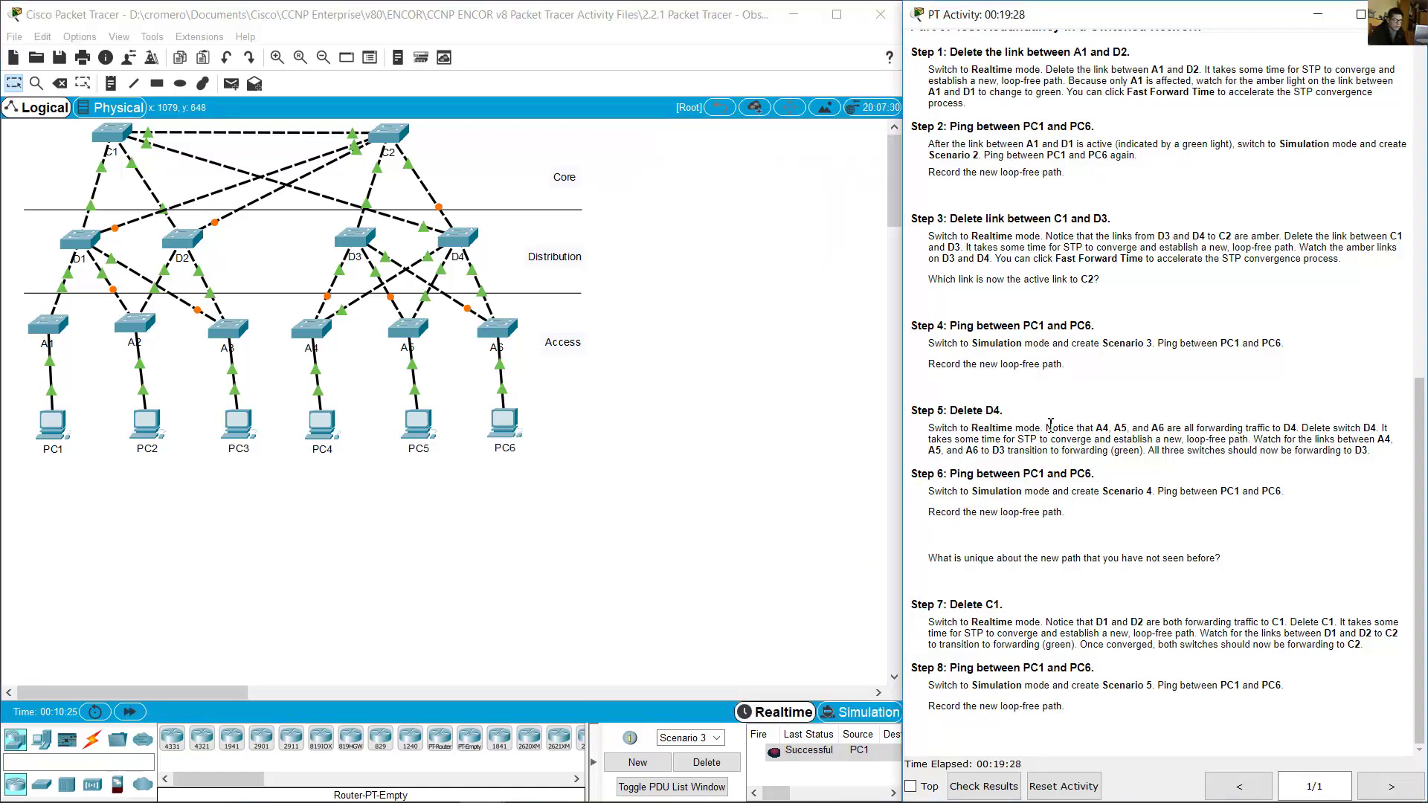
# - Examine the links from A4, A5 and A6 to D4, as Step 5 asks
pyautogui.moveTo(1047, 430); pyautogui.dragTo(1278, 427)
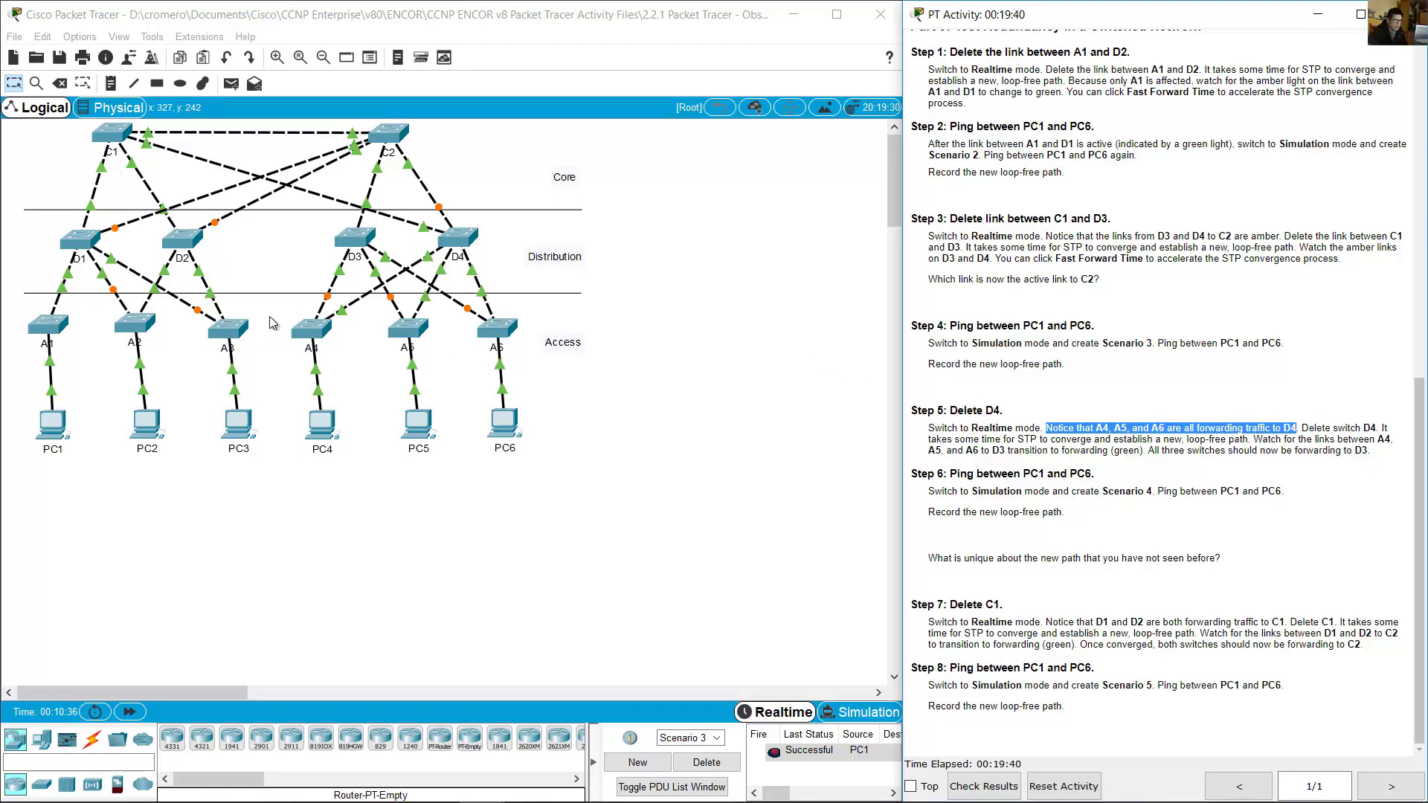
pyautogui.moveTo(269, 315); pyautogui.dragTo(519, 348)
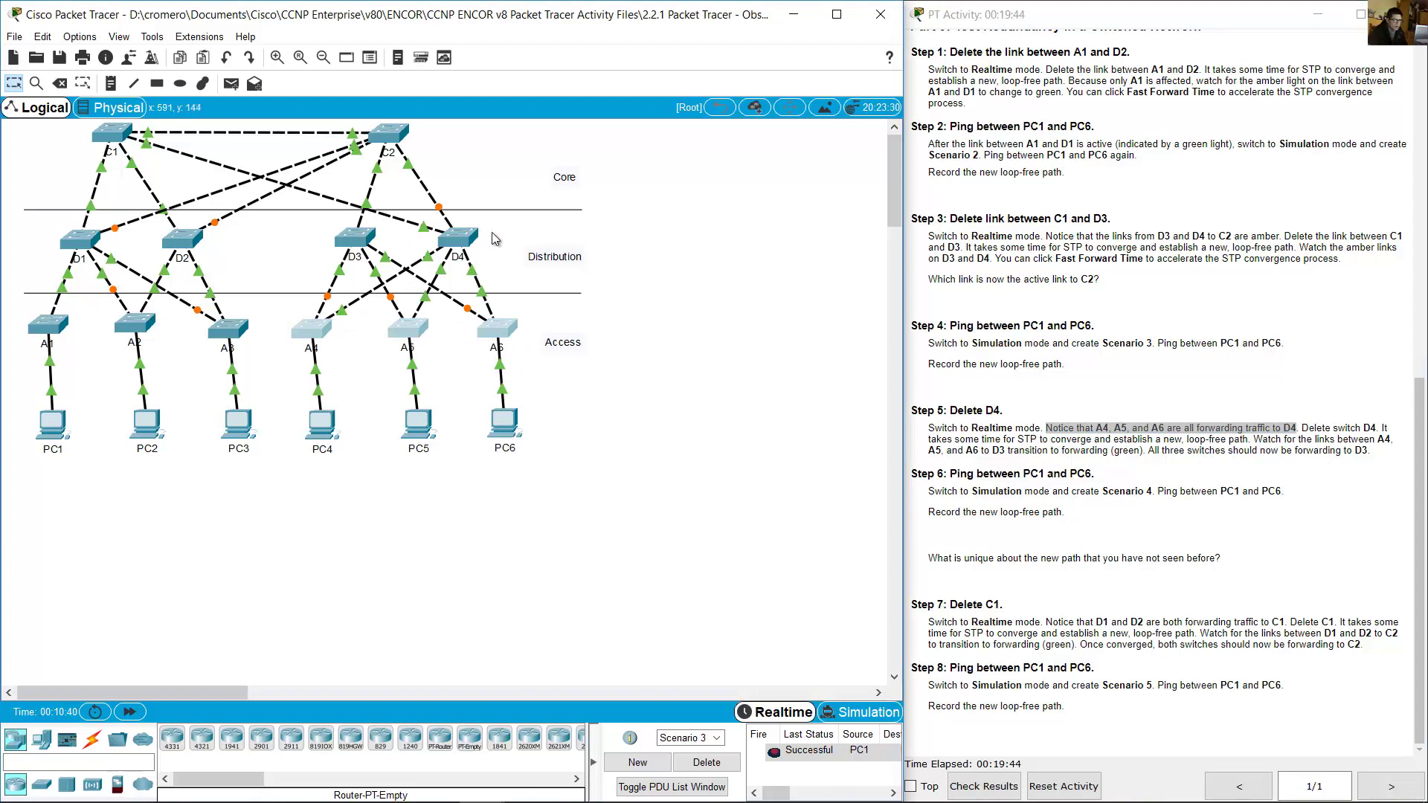
pyautogui.moveTo(503, 225); pyautogui.dragTo(454, 248)
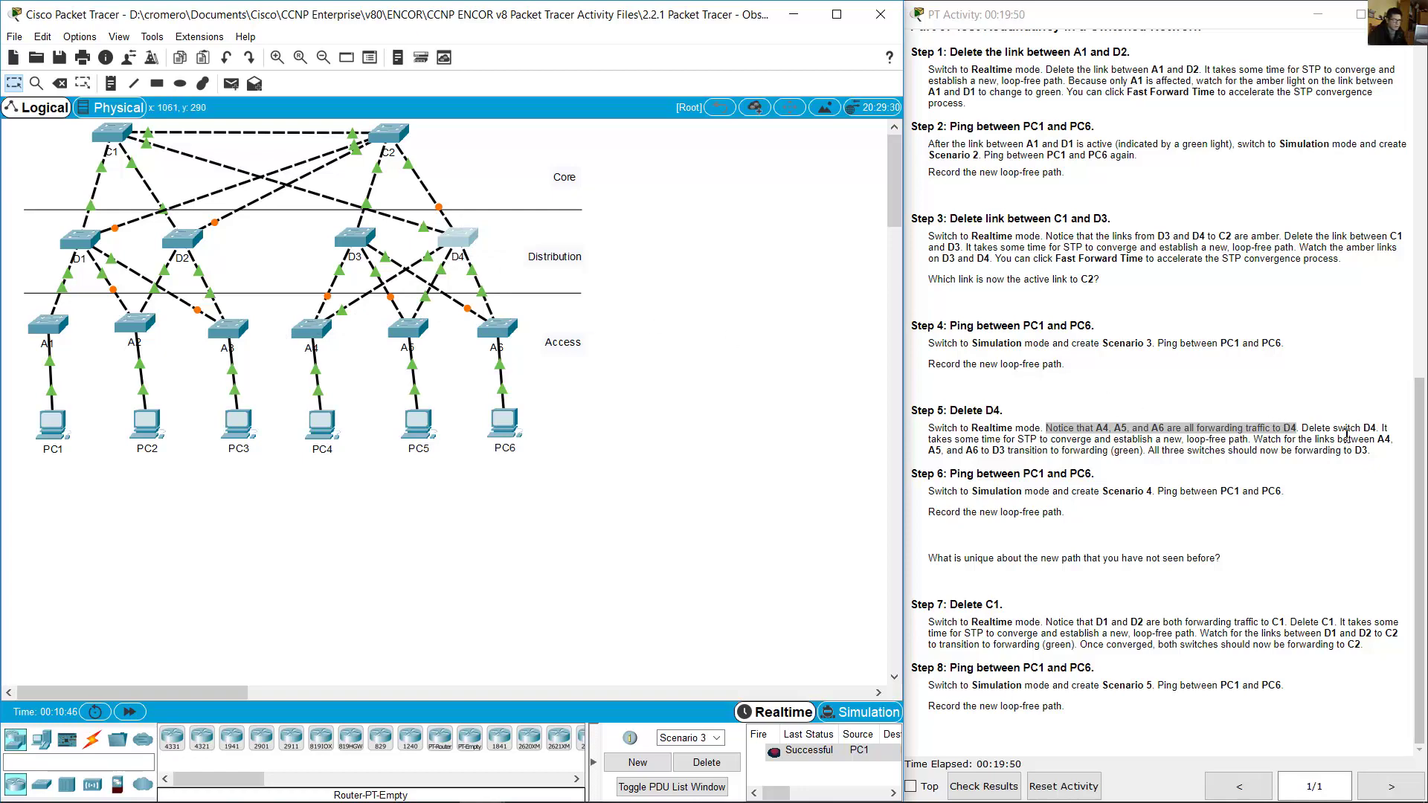
# - Read the deletion instruction in Step 5, delete switch D4 and return to the selection tool
pyautogui.click(1318, 432)
pyautogui.moveTo(1311, 429); pyautogui.dragTo(1252, 439)
pyautogui.click(641, 341)
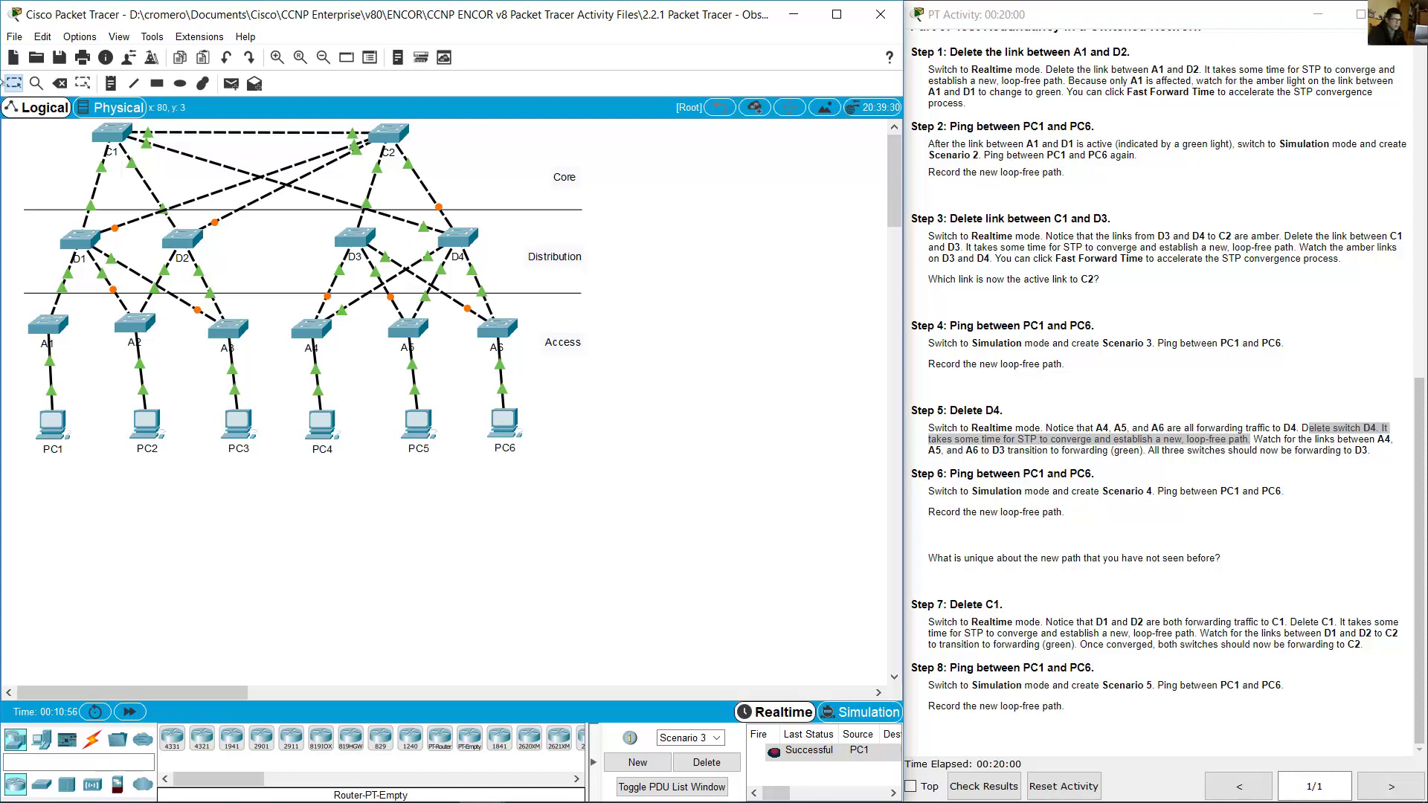
pyautogui.click(59, 83)
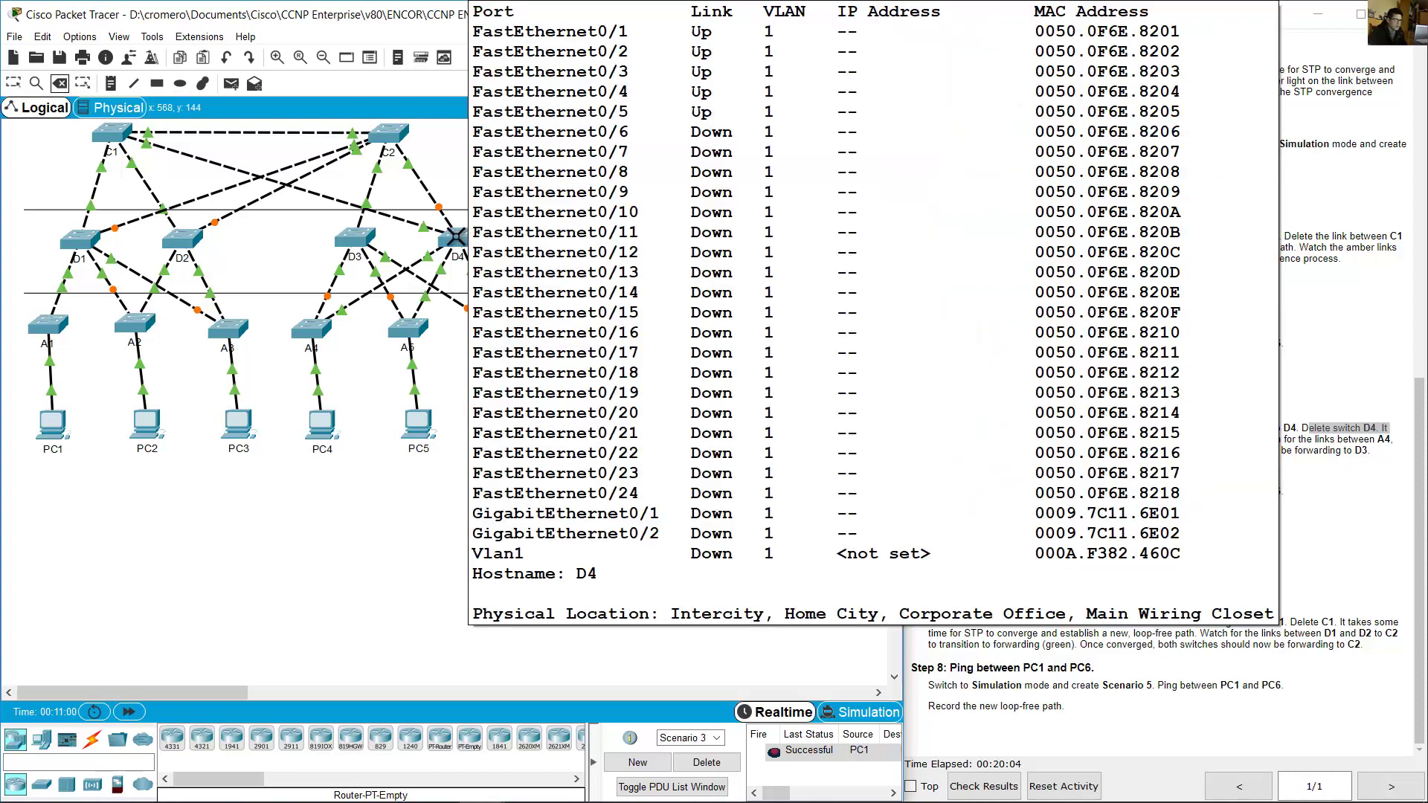
pyautogui.click(463, 239)
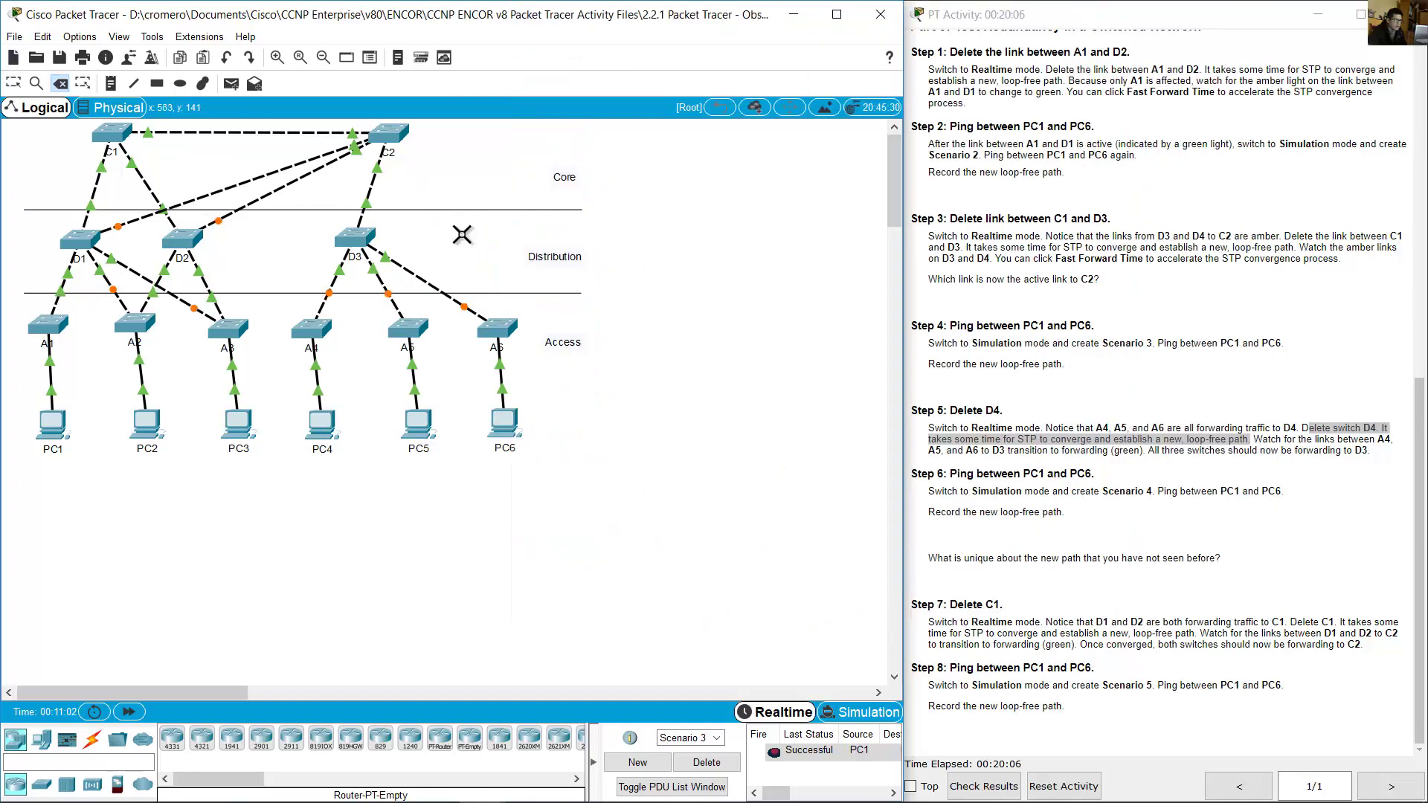
pyautogui.click(13, 83)
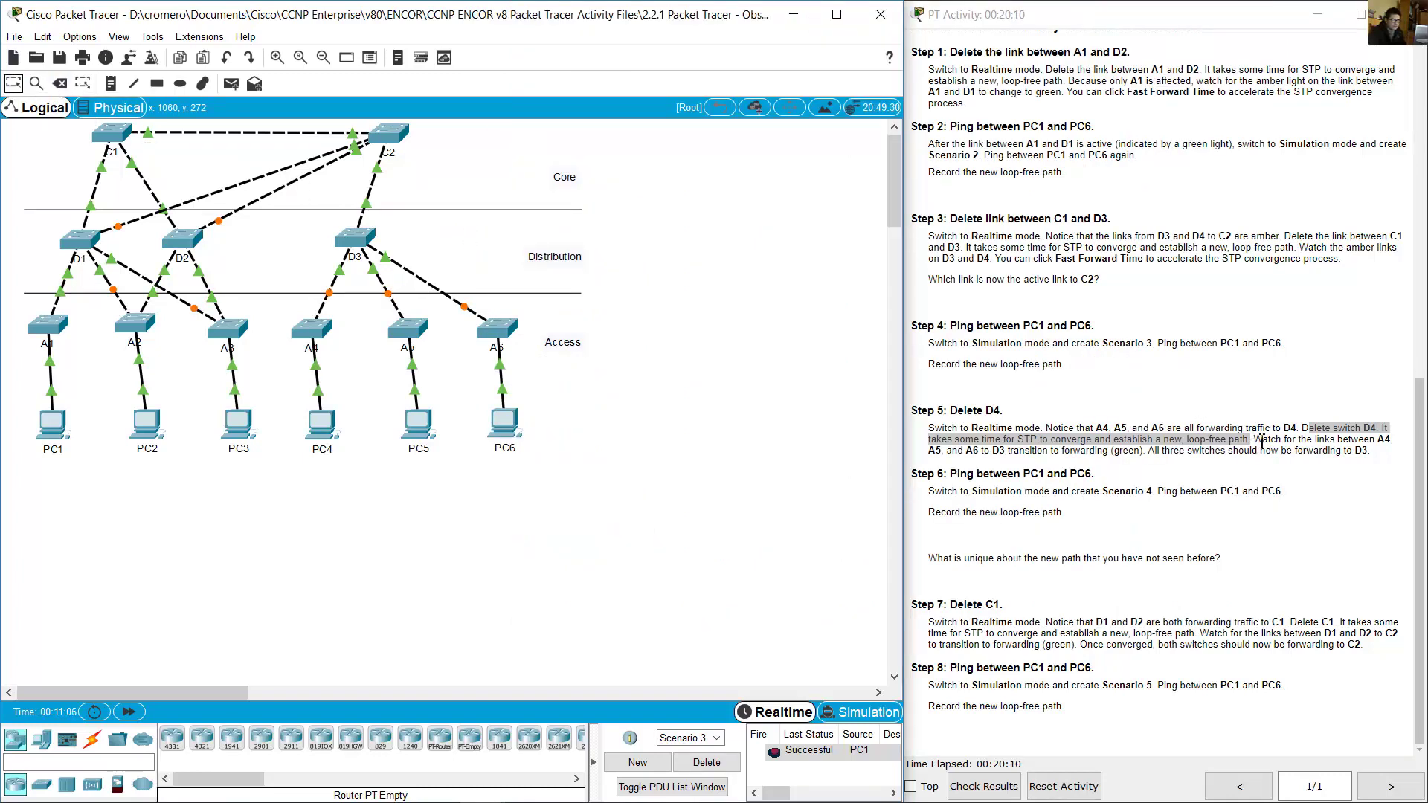
# - Read the Step 5 note on link transitions and watch the links from A4, A5 and A6 to D3
pyautogui.moveTo(1257, 438); pyautogui.dragTo(1145, 453)
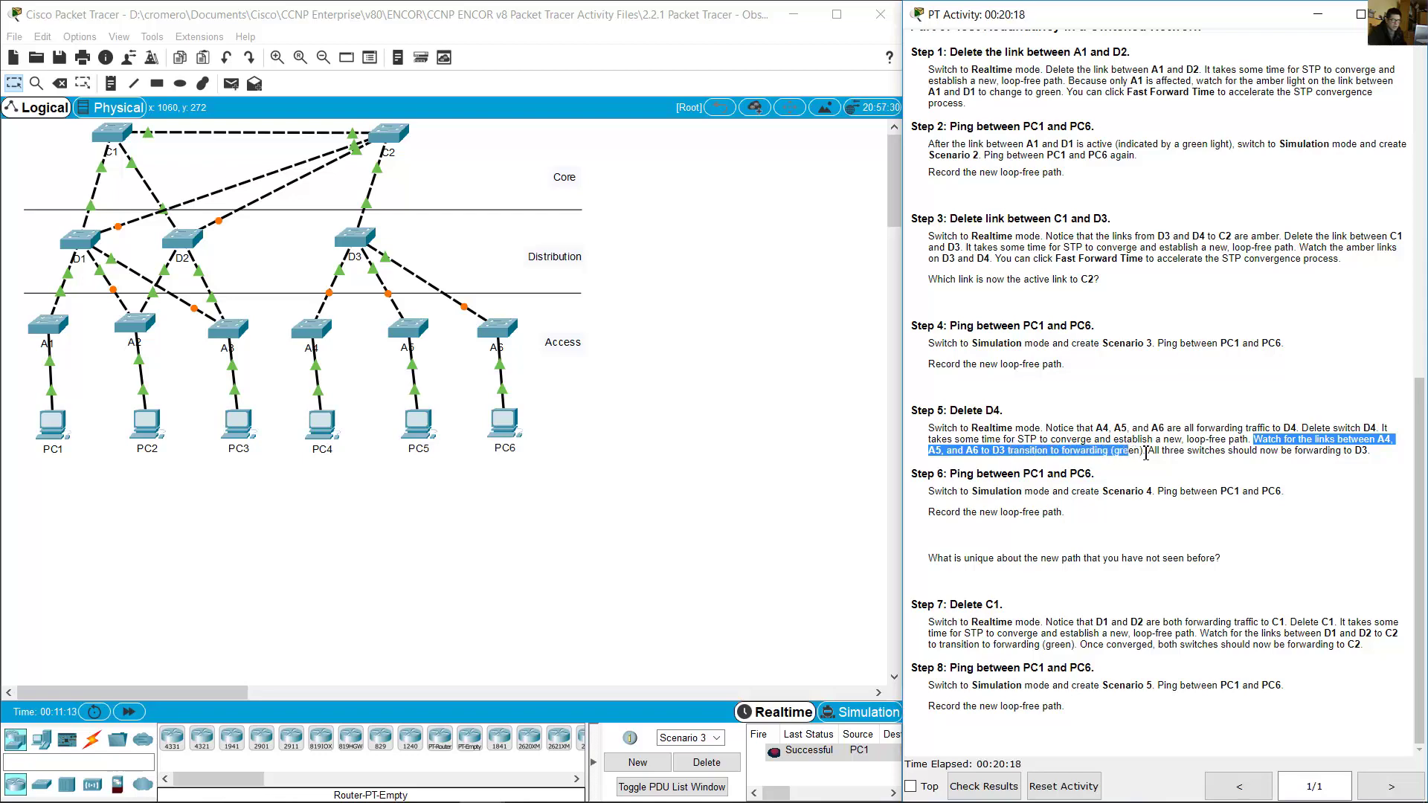
pyautogui.click(648, 324)
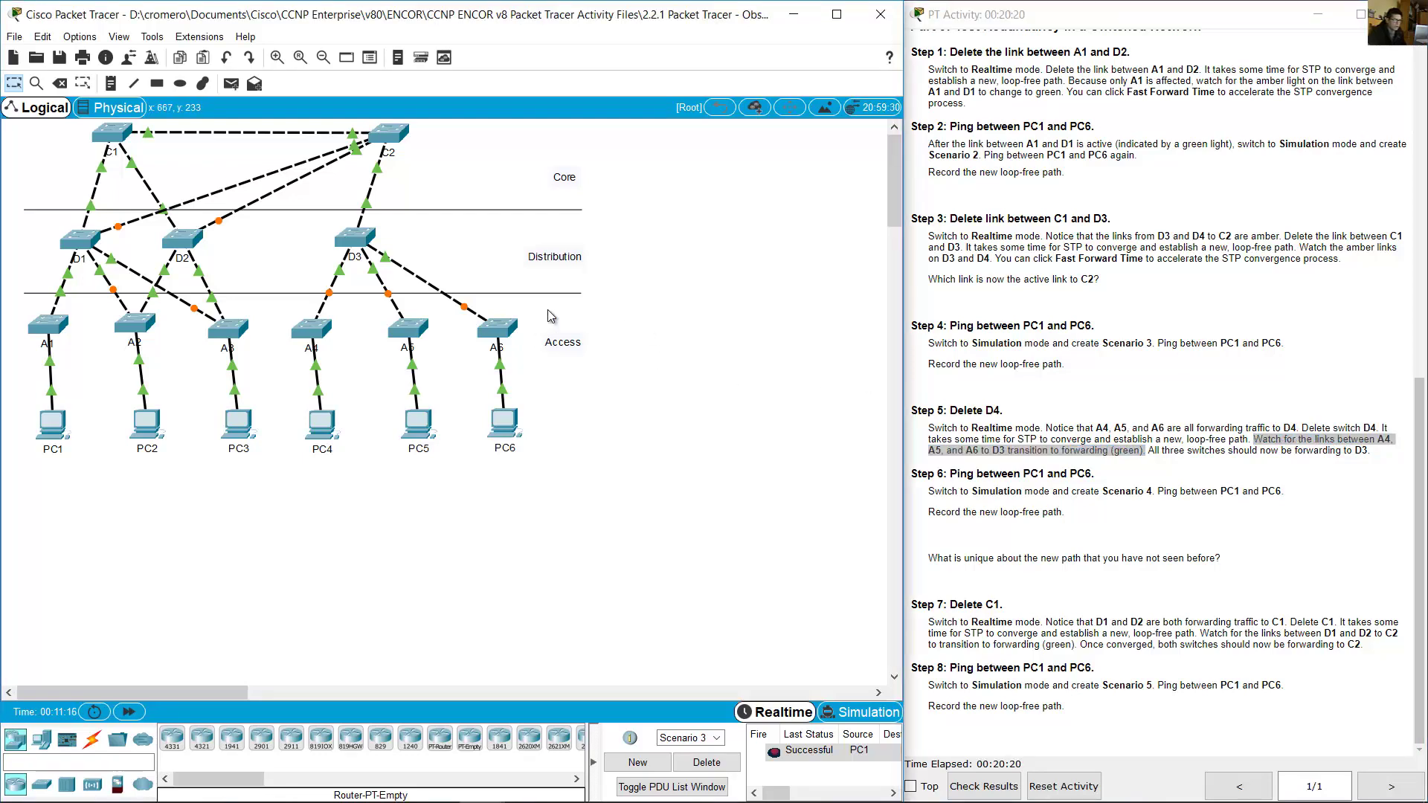
pyautogui.moveTo(547, 310); pyautogui.dragTo(290, 349)
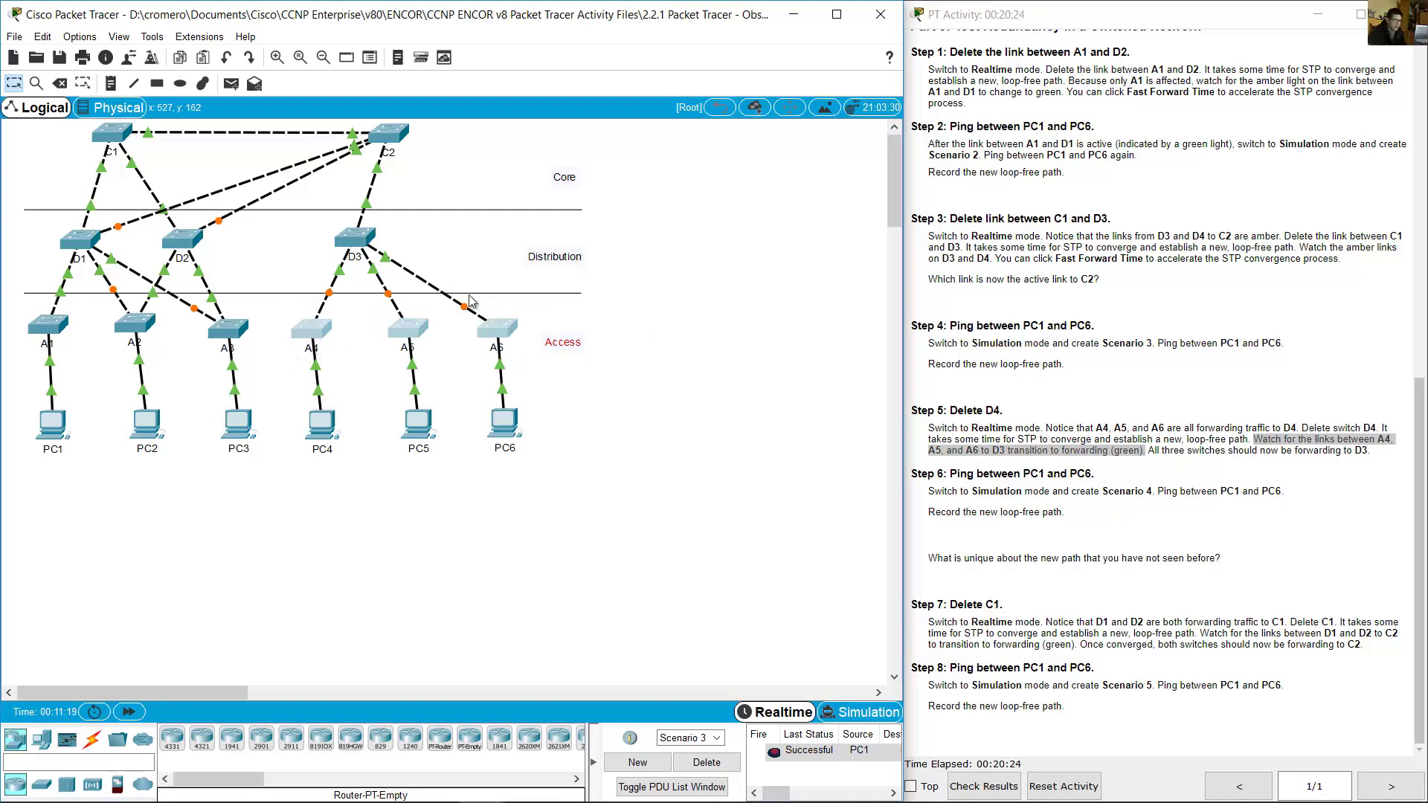
# - Read the last sentence of Step 5 and examine the links from A4, A5 and A6 to D3
pyautogui.moveTo(448, 228); pyautogui.dragTo(325, 259)
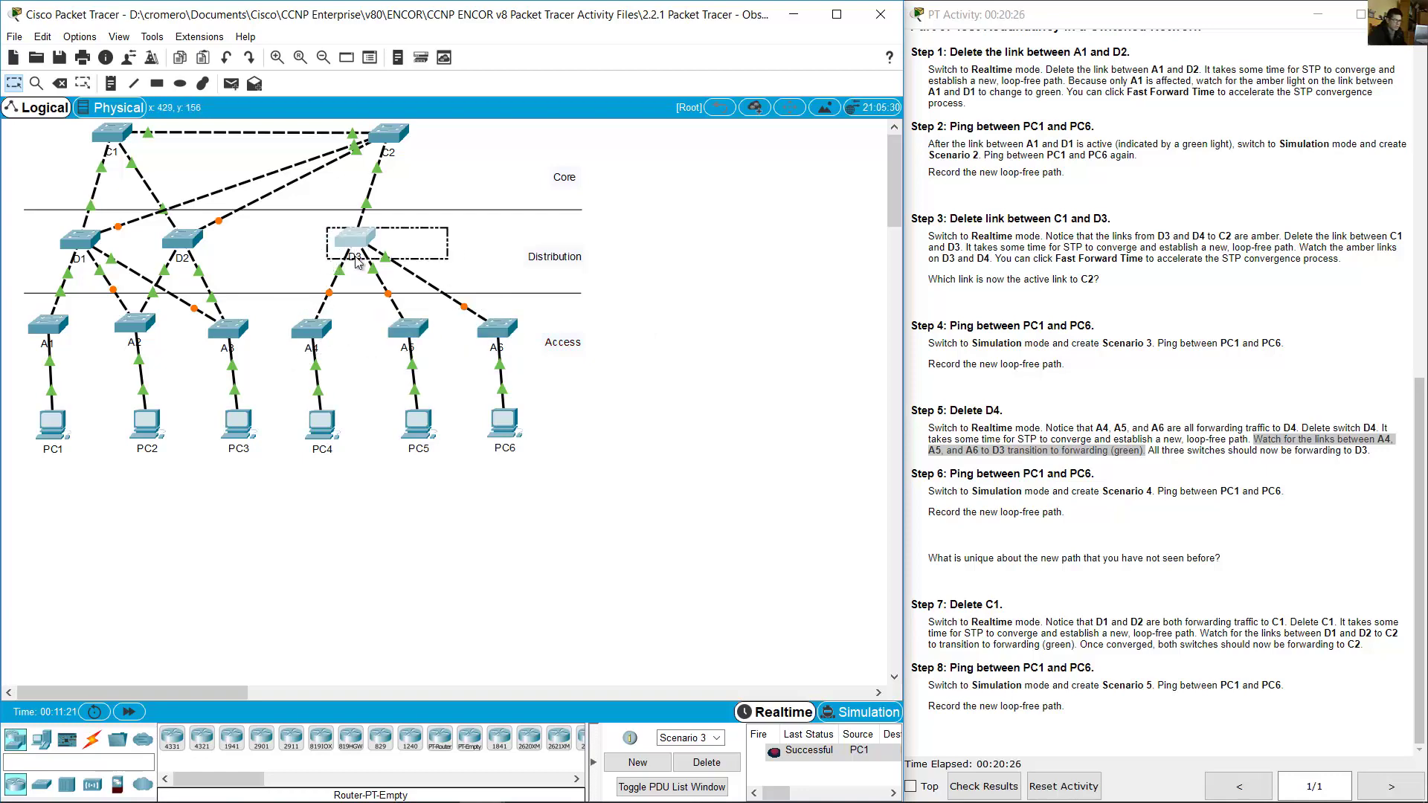
pyautogui.moveTo(496, 262); pyautogui.dragTo(308, 320)
pyautogui.click(455, 237)
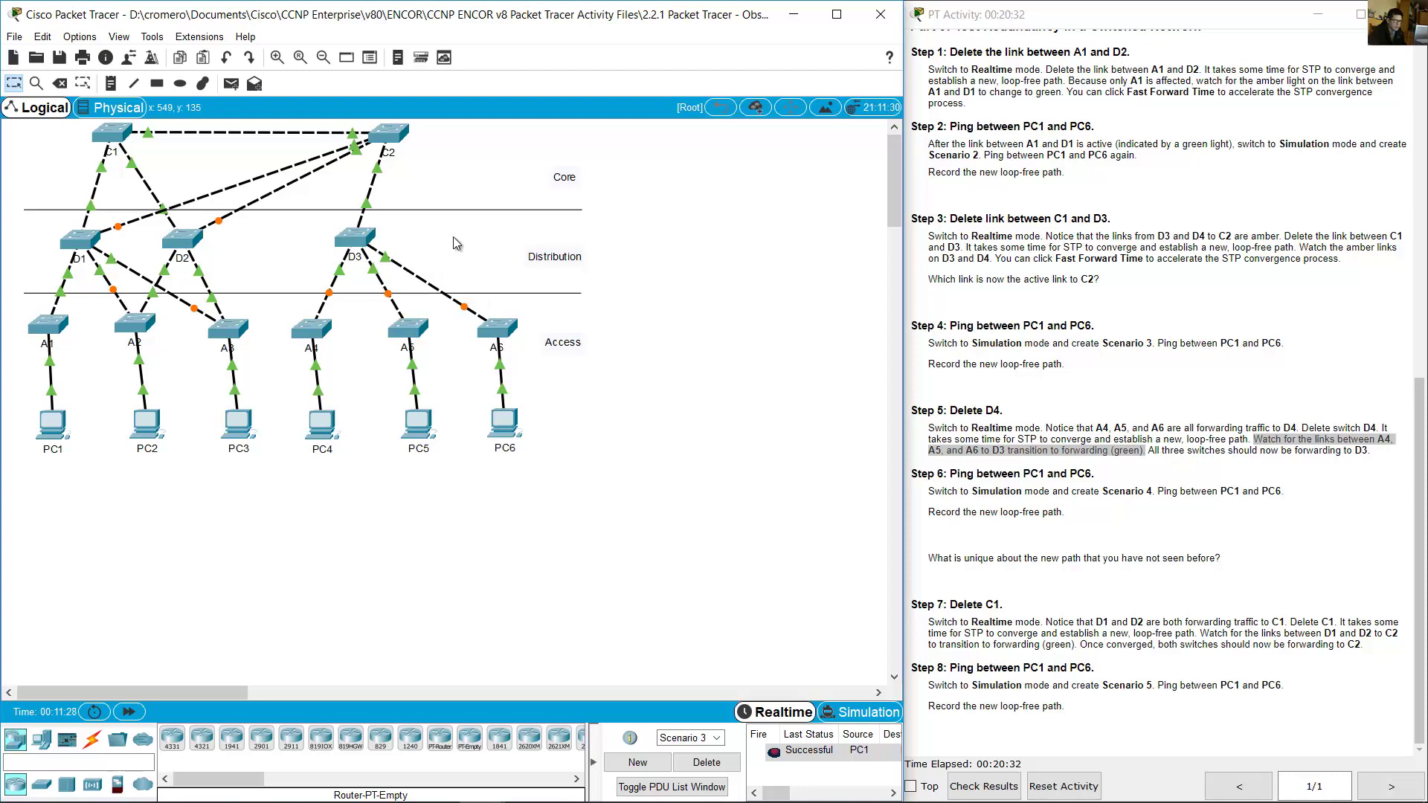
pyautogui.moveTo(1154, 453); pyautogui.dragTo(1373, 457)
pyautogui.click(770, 376)
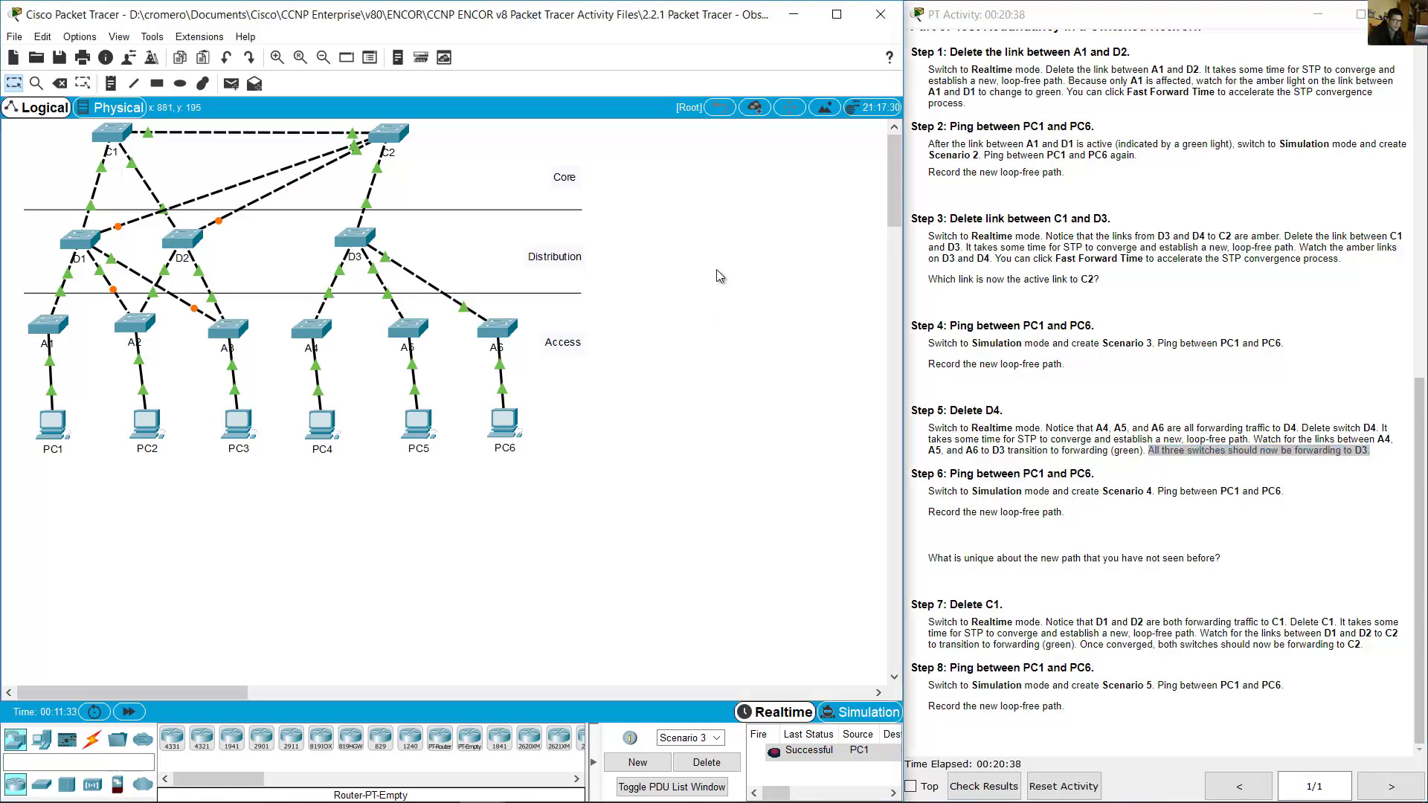
pyautogui.moveTo(650, 223); pyautogui.dragTo(283, 352)
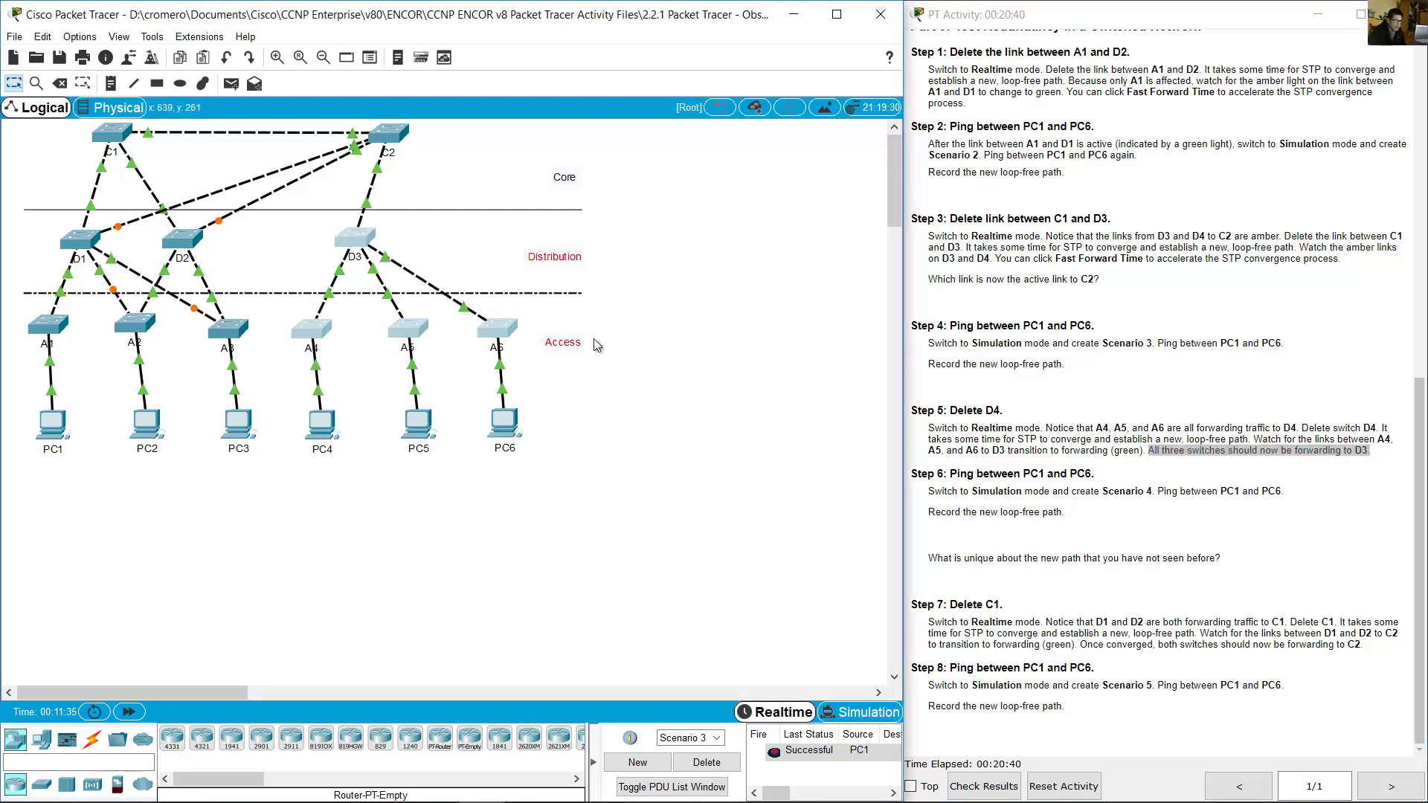
pyautogui.click(1205, 344)
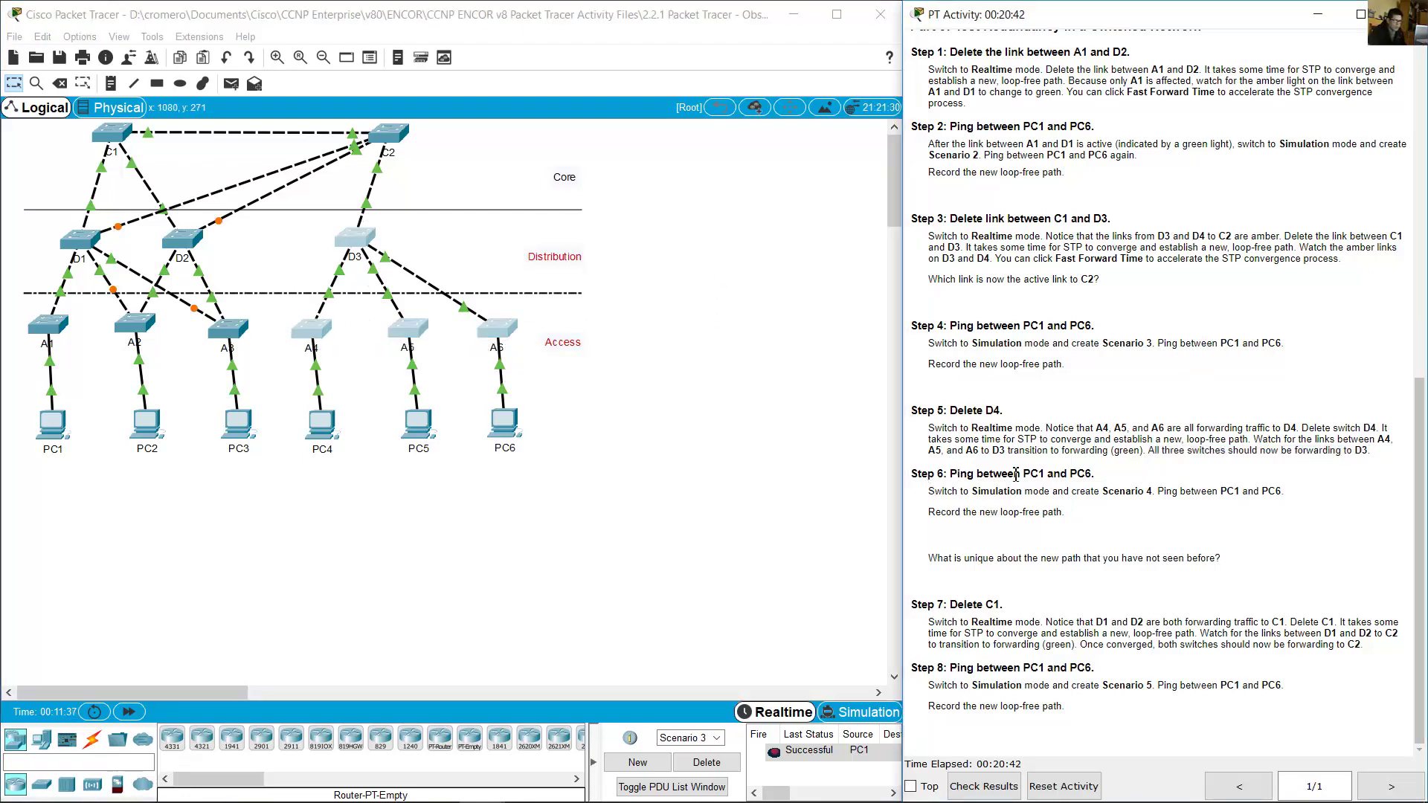
# - Read the start of Step 6, switch to Simulation mode and create Scenario 4
pyautogui.moveTo(957, 474); pyautogui.dragTo(1096, 474)
pyautogui.moveTo(969, 491); pyautogui.dragTo(1099, 491)
pyautogui.click(662, 554)
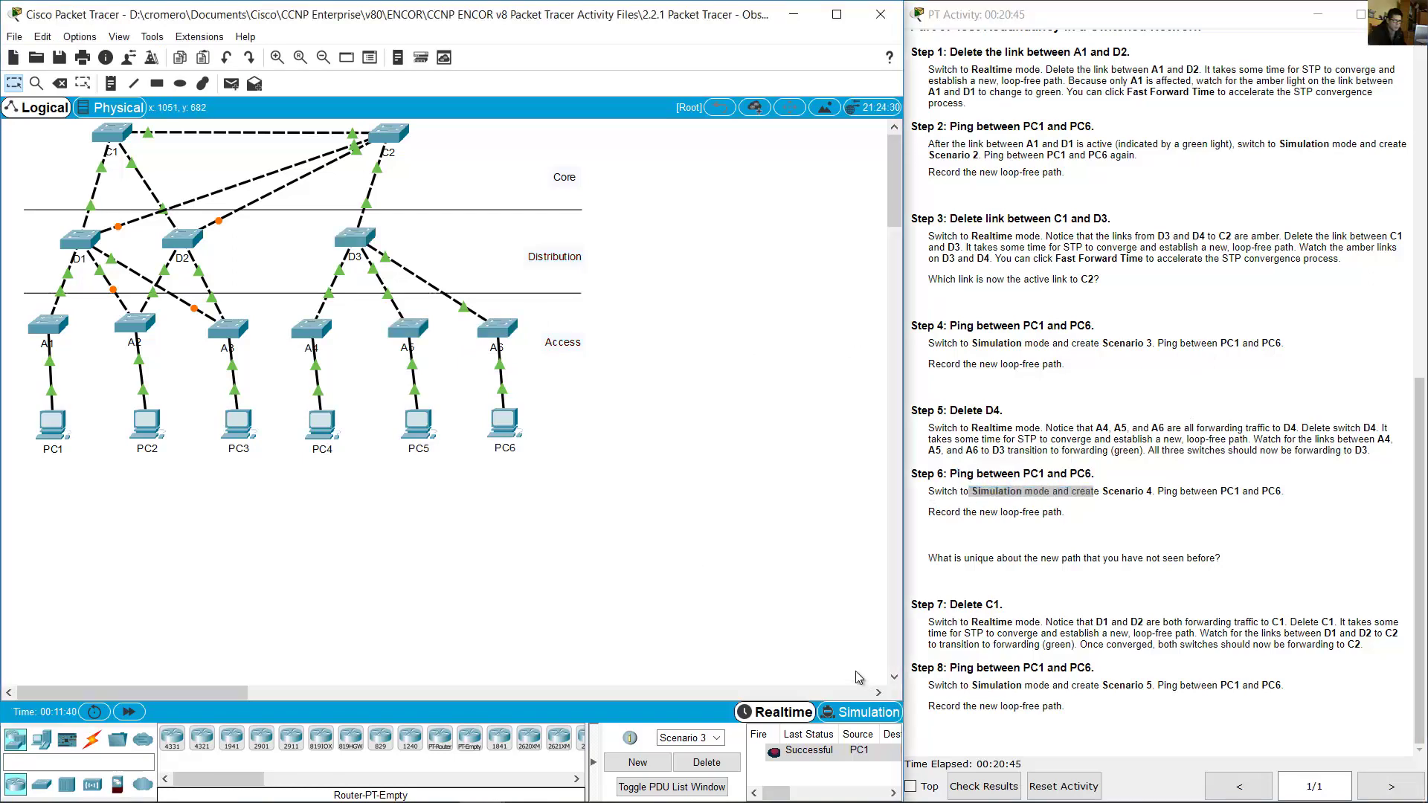
pyautogui.click(859, 715)
pyautogui.moveTo(1100, 492); pyautogui.dragTo(1149, 496)
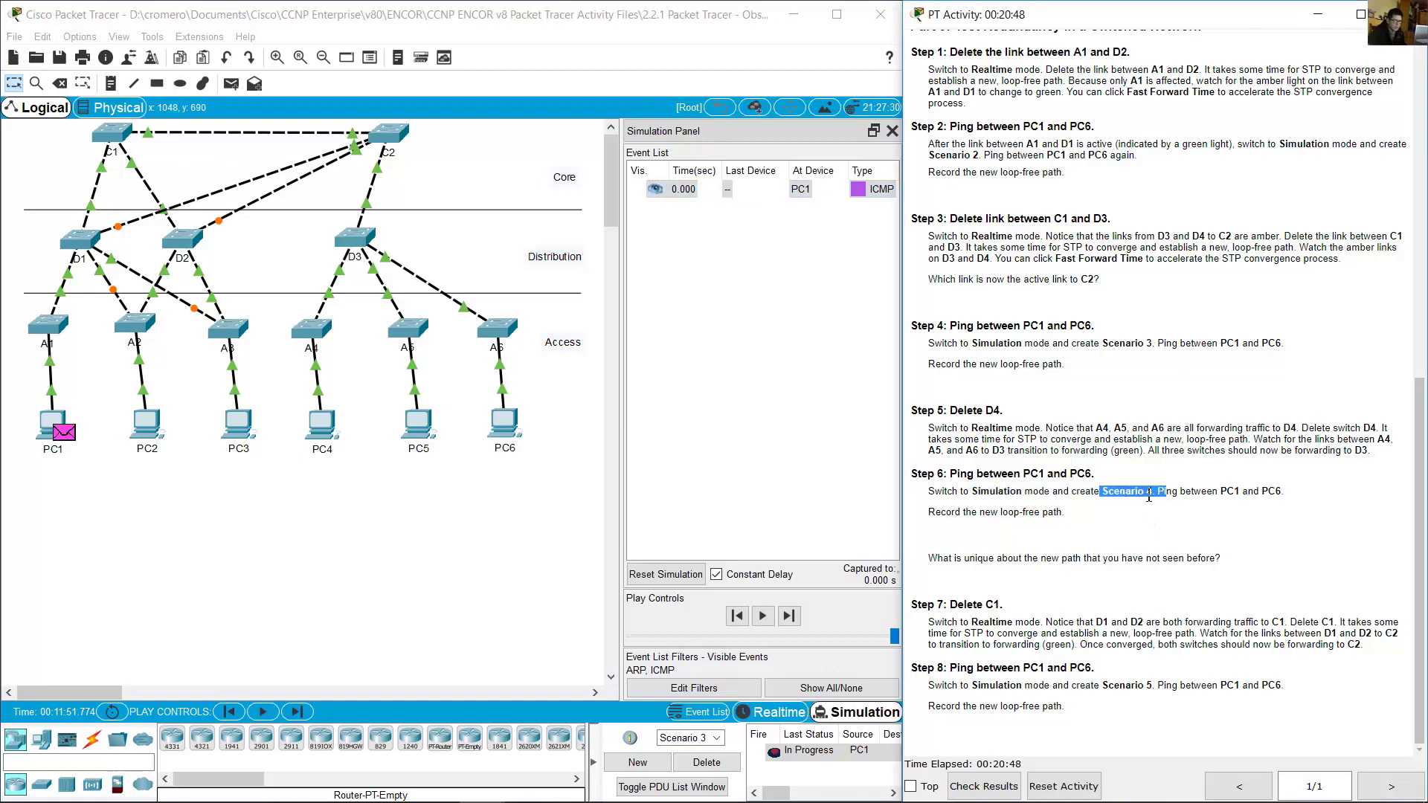
pyautogui.click(637, 762)
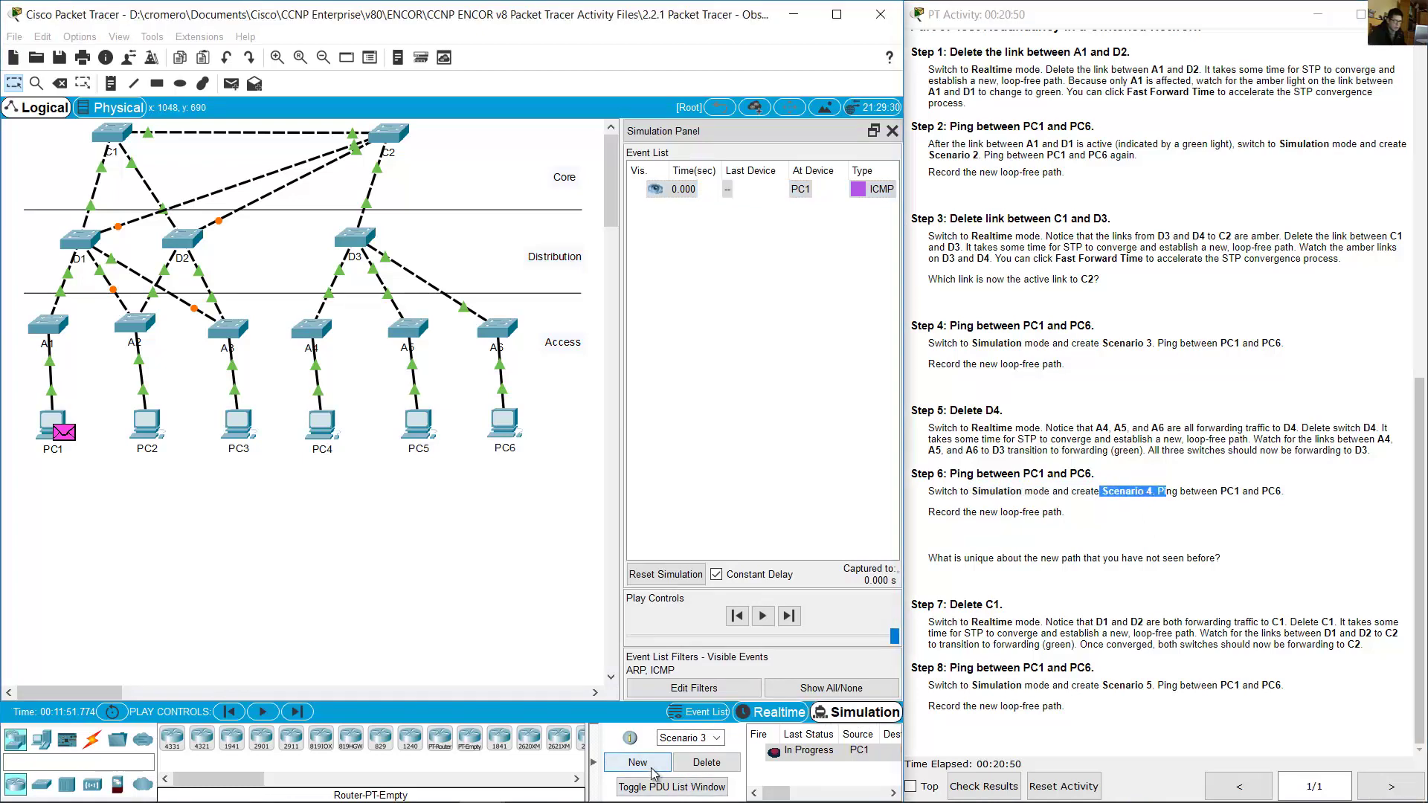
pyautogui.moveTo(706, 737); pyautogui.dragTo(659, 738)
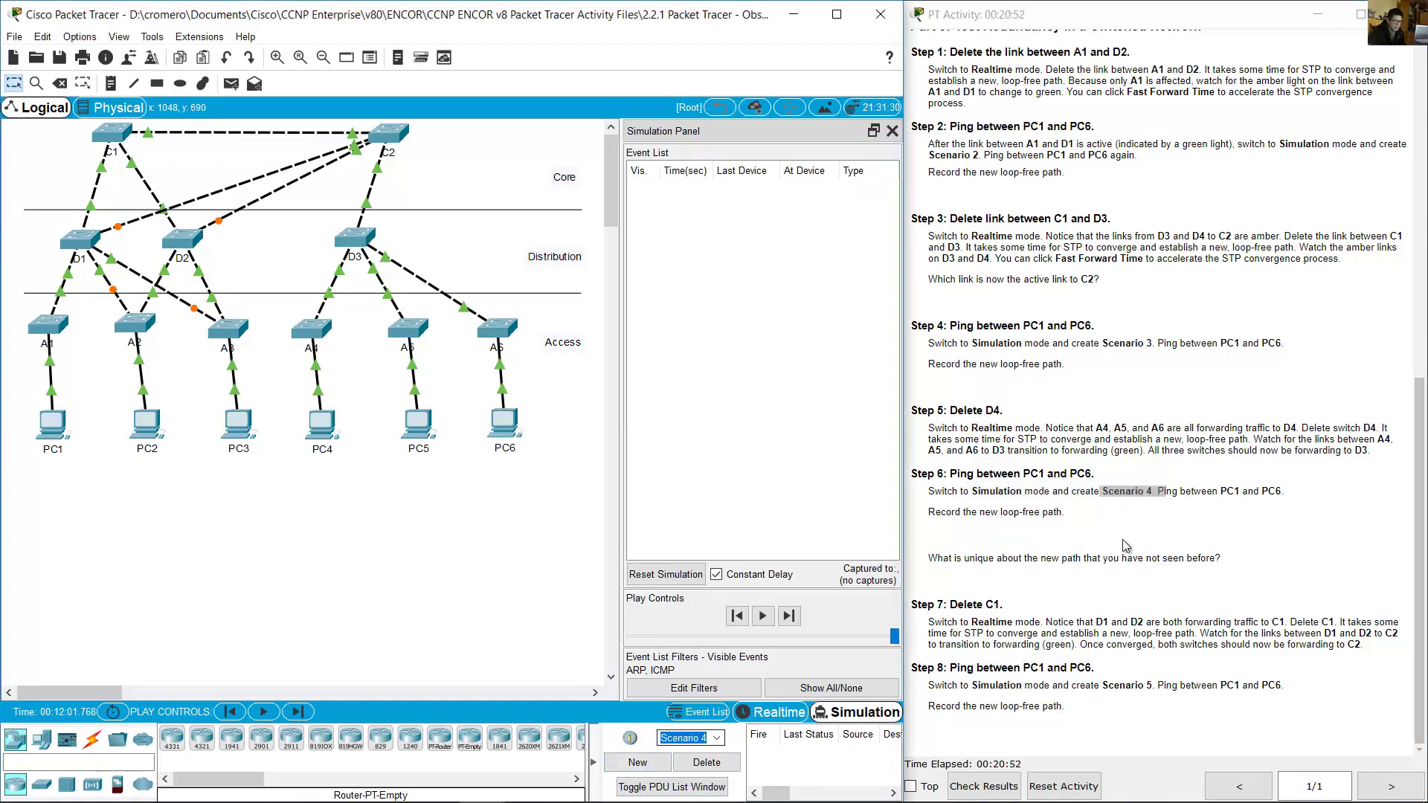
# - Read the Step 6 ping instruction and add a simple PDU from PC1 to PC6
pyautogui.click(1203, 534)
pyautogui.moveTo(1188, 495); pyautogui.dragTo(1284, 488)
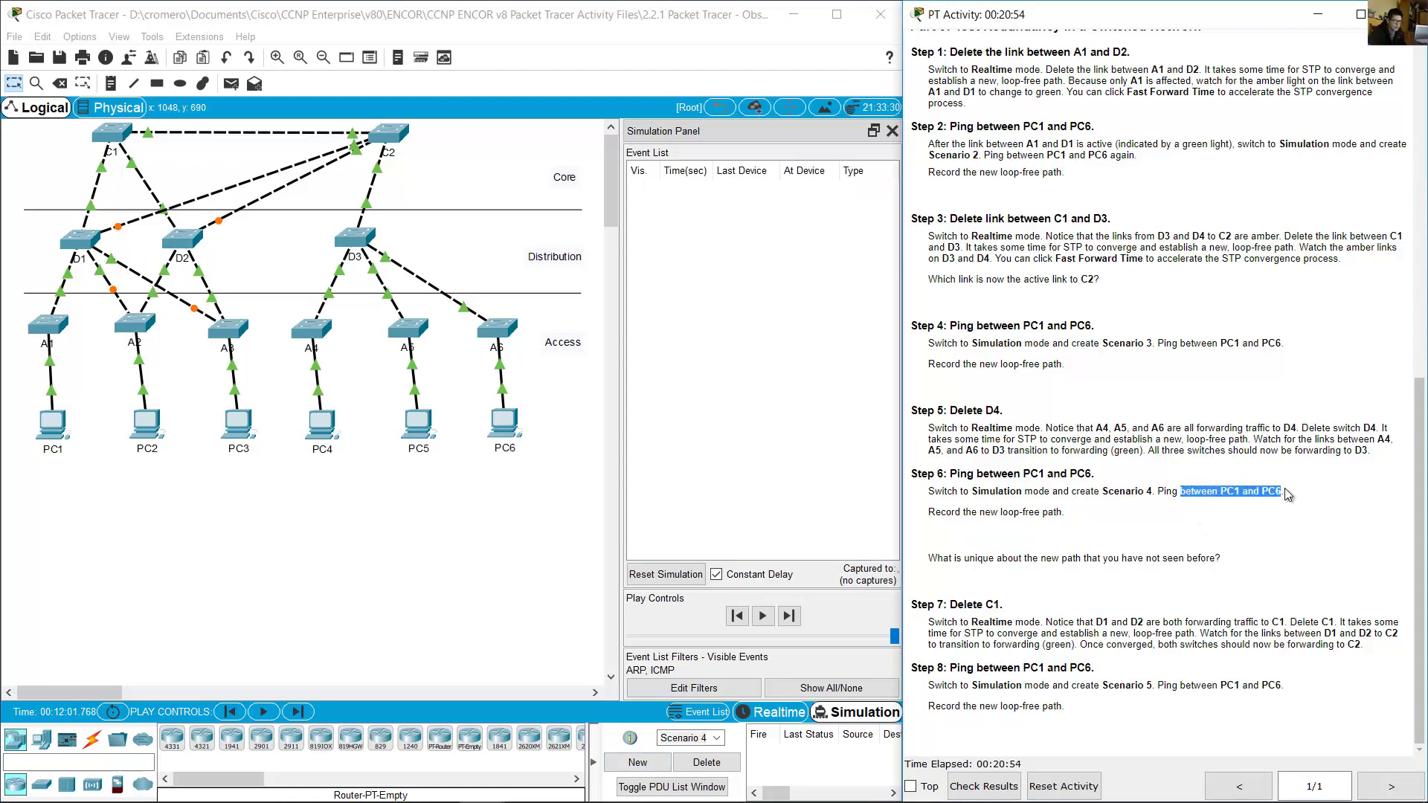
pyautogui.click(233, 84)
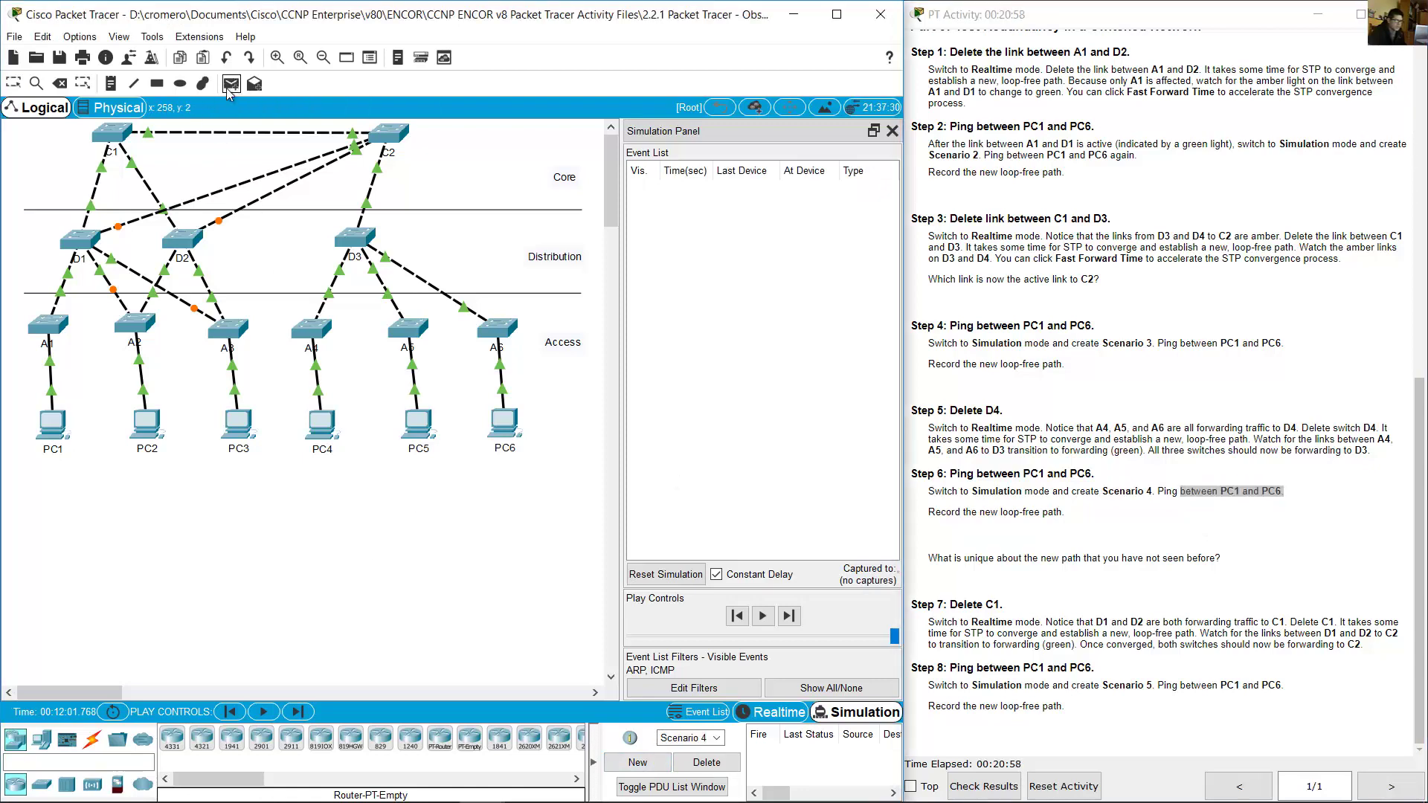
pyautogui.click(64, 429)
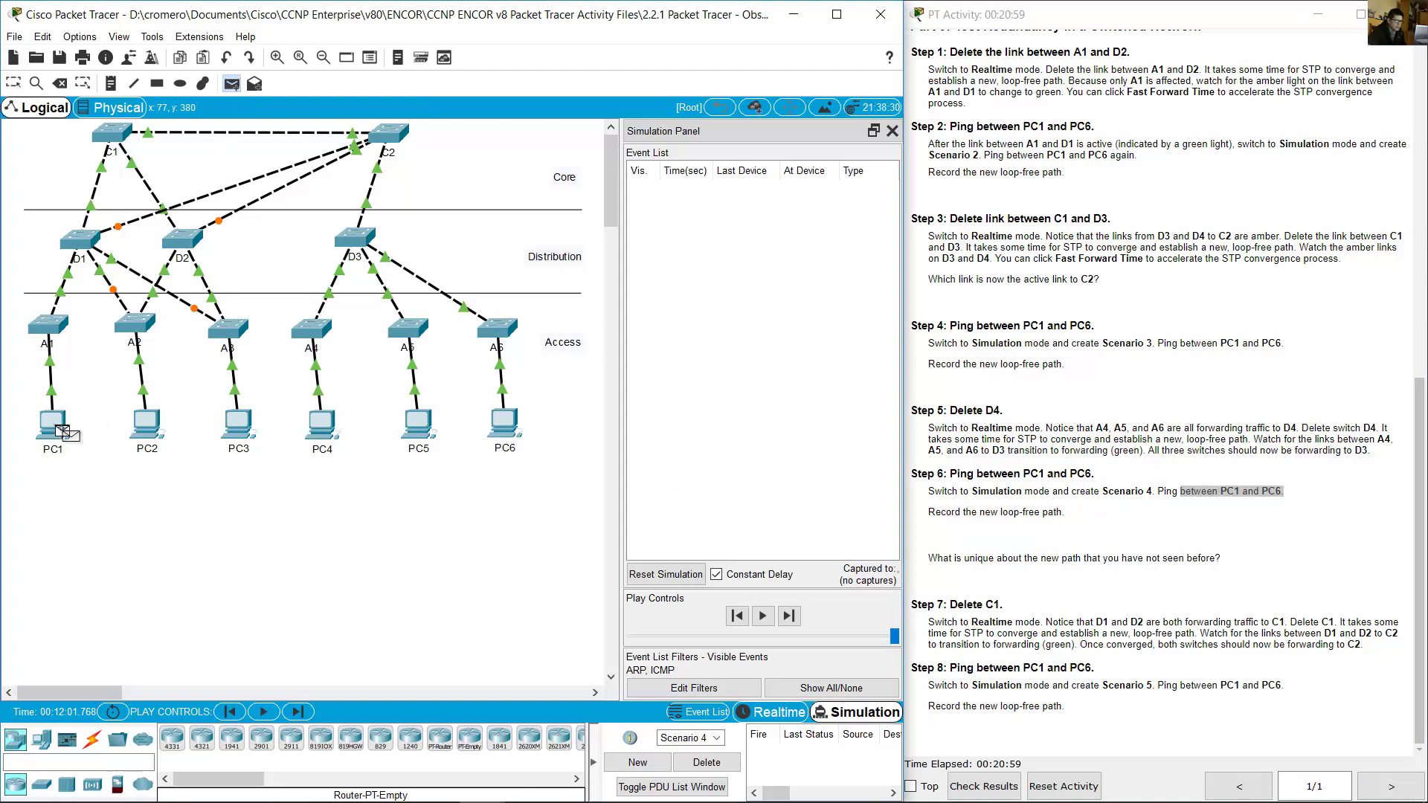
pyautogui.click(506, 428)
pyautogui.moveTo(507, 430)
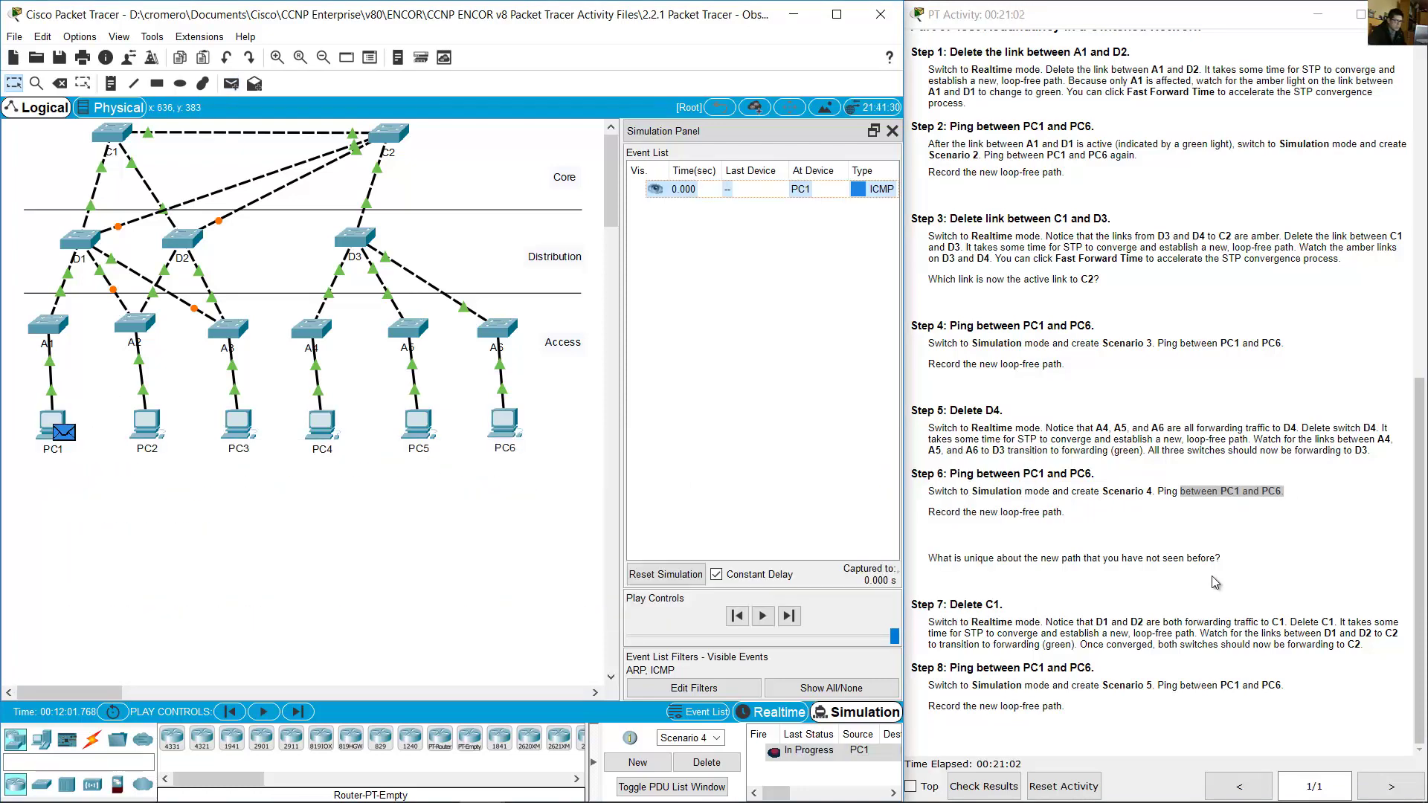
# - Read the path-recording instruction and advance the Scenario 4 simulation event by event from PC1 until the ping reaches PC6
pyautogui.moveTo(57, 503); pyautogui.dragTo(19, 408)
pyautogui.click(932, 508)
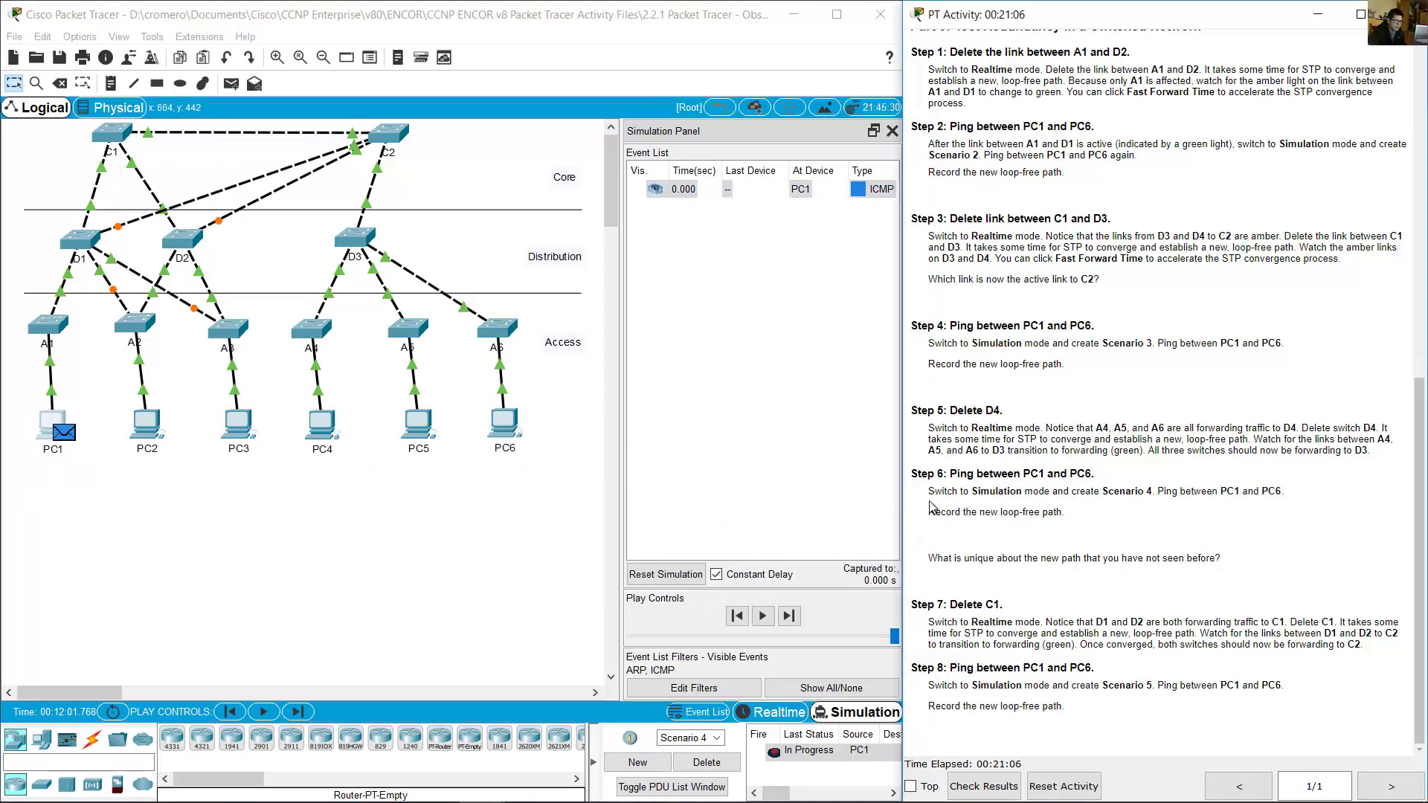
pyautogui.moveTo(930, 513); pyautogui.dragTo(1069, 518)
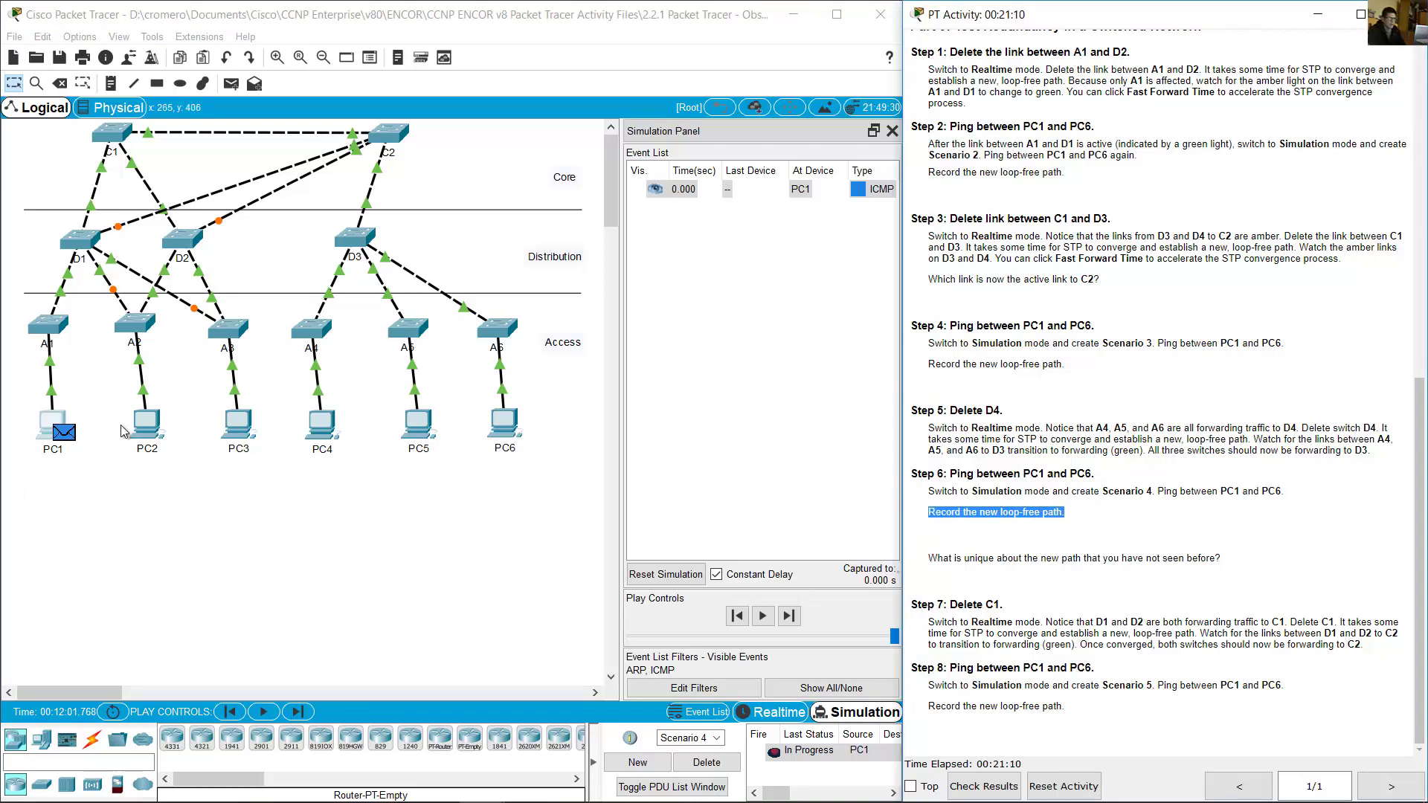
pyautogui.click(790, 616)
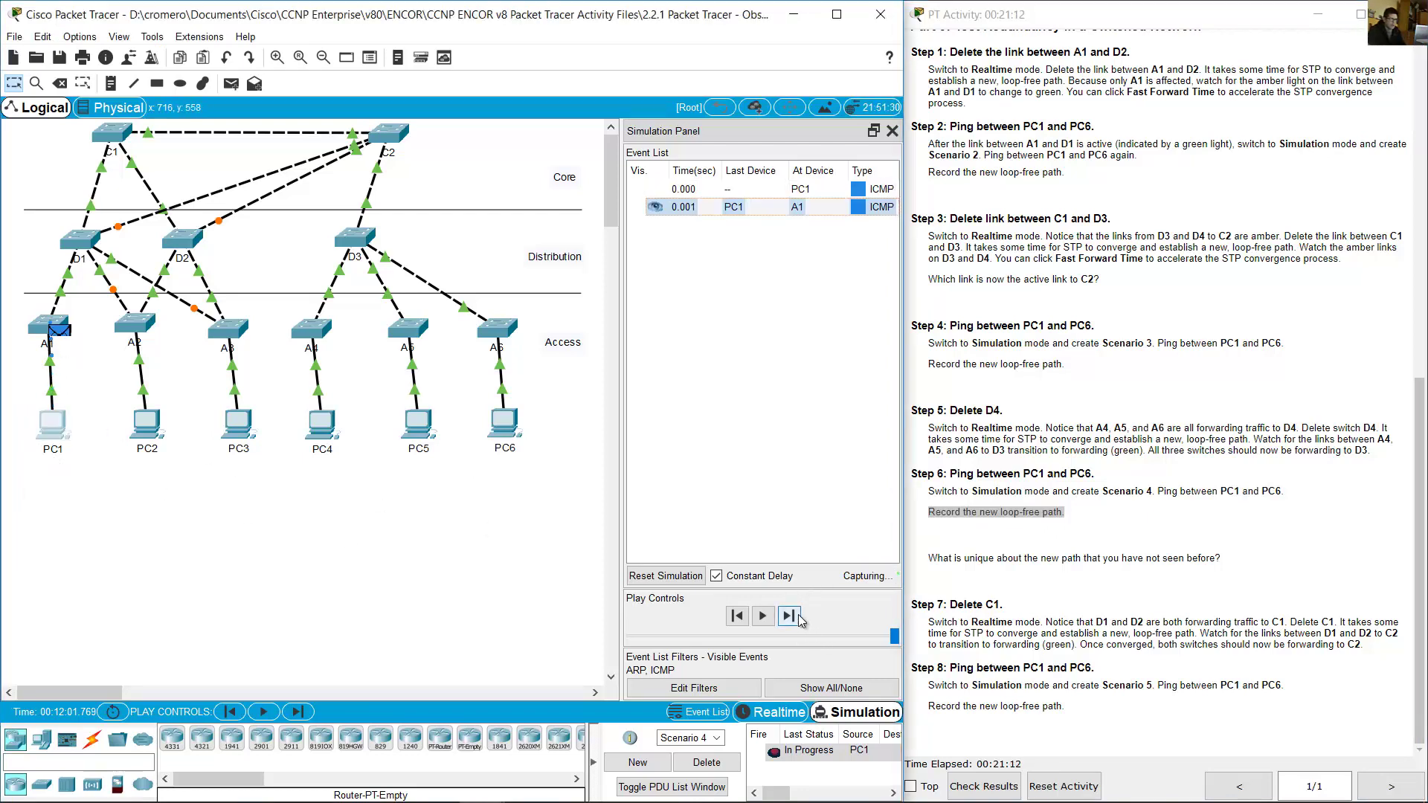
pyautogui.click(790, 616)
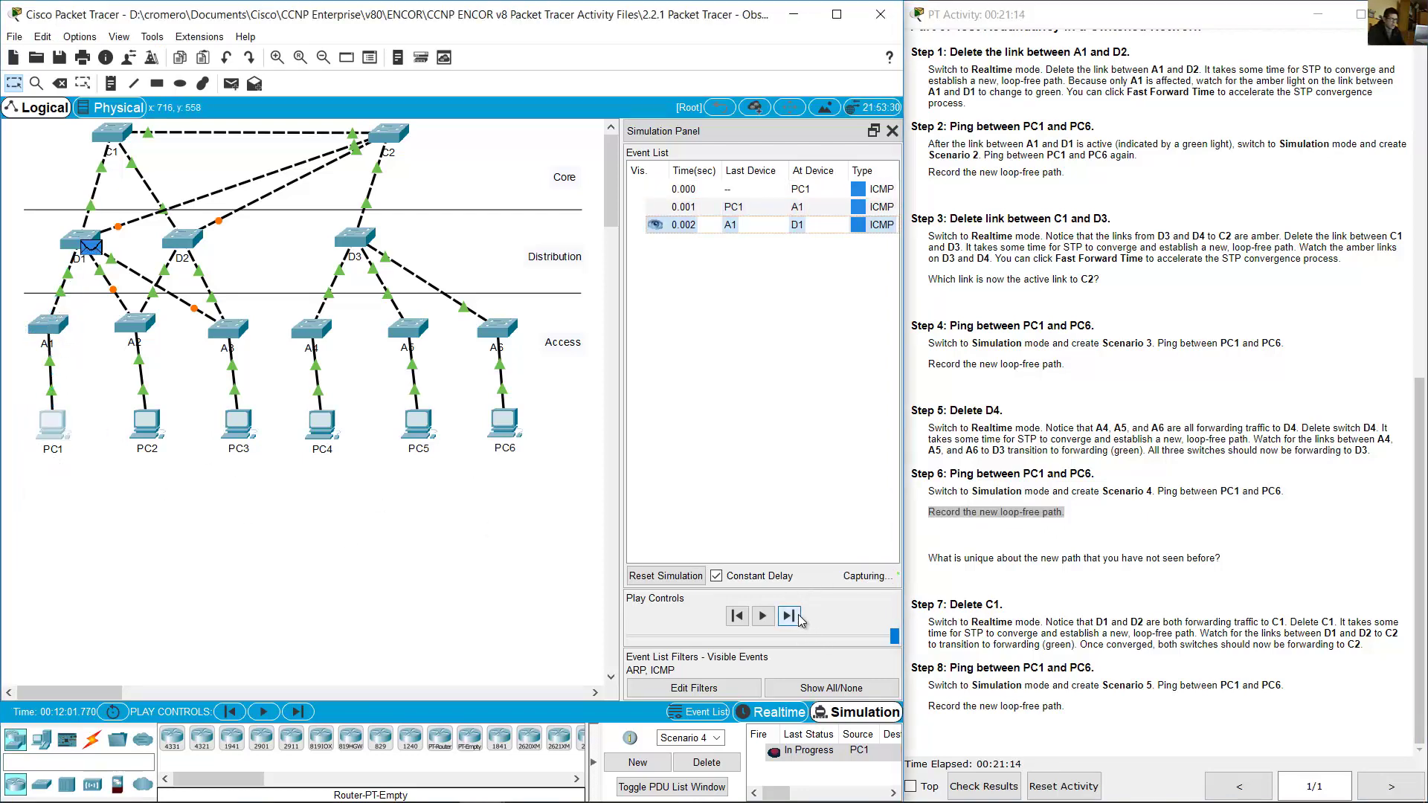
pyautogui.click(790, 616)
pyautogui.click(790, 617)
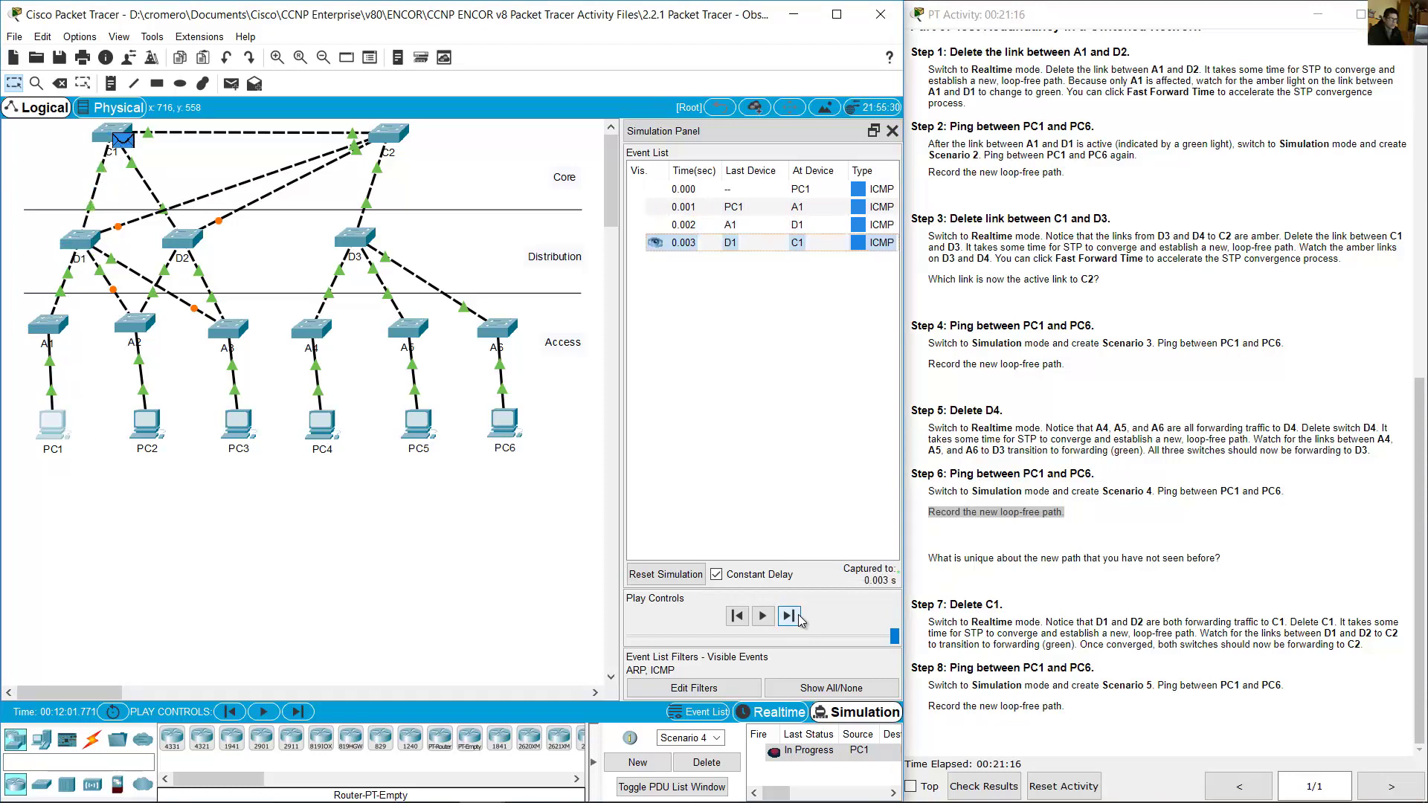
pyautogui.click(798, 616)
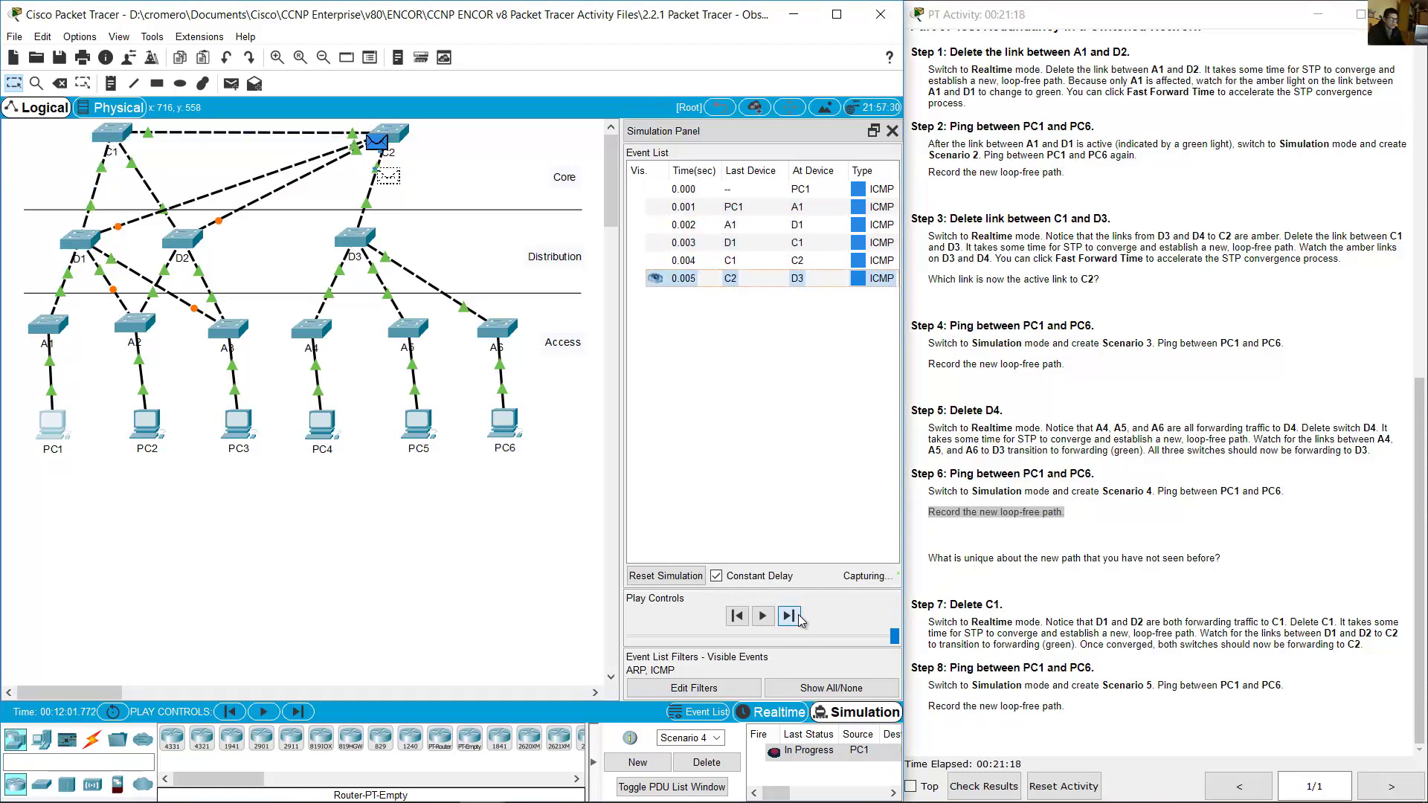
pyautogui.click(798, 617)
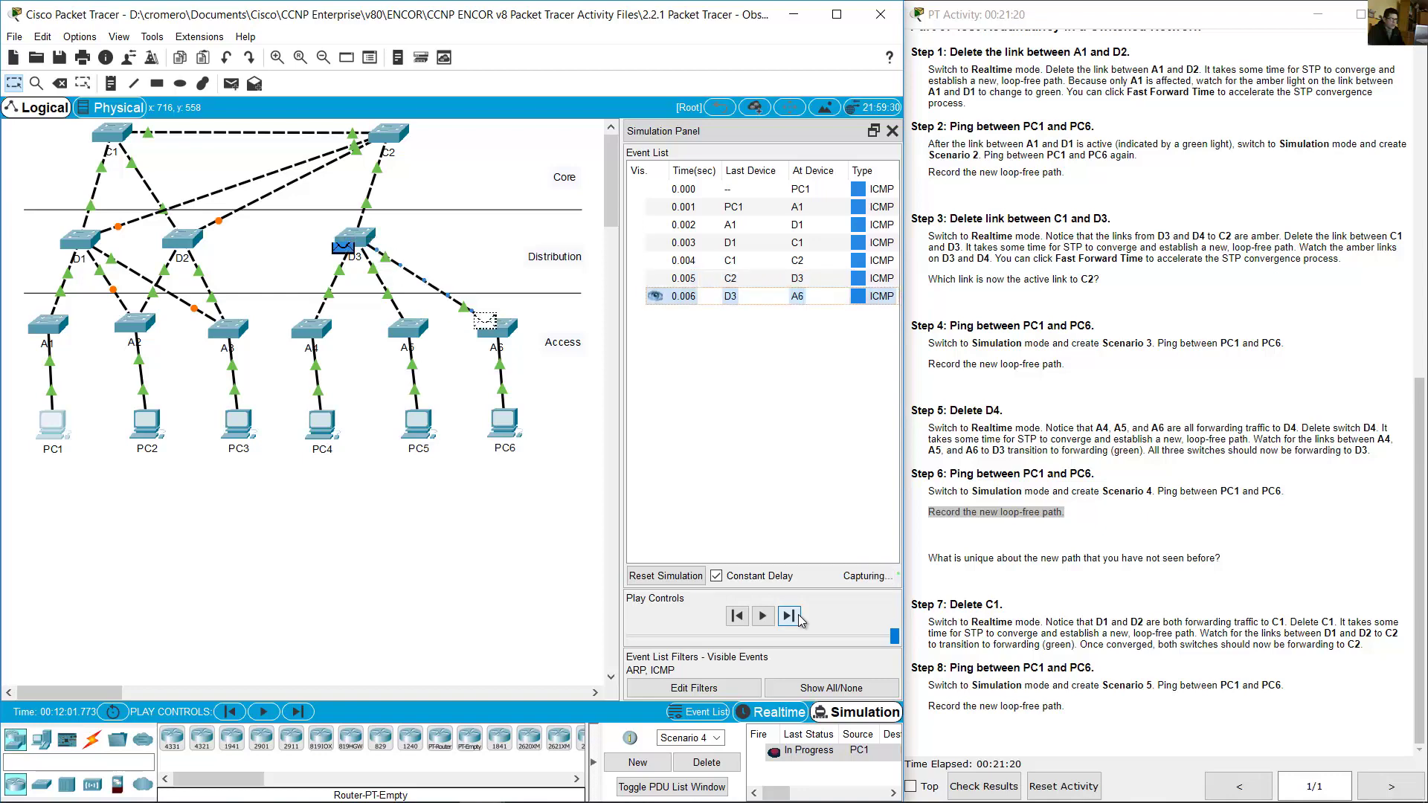
pyautogui.click(798, 617)
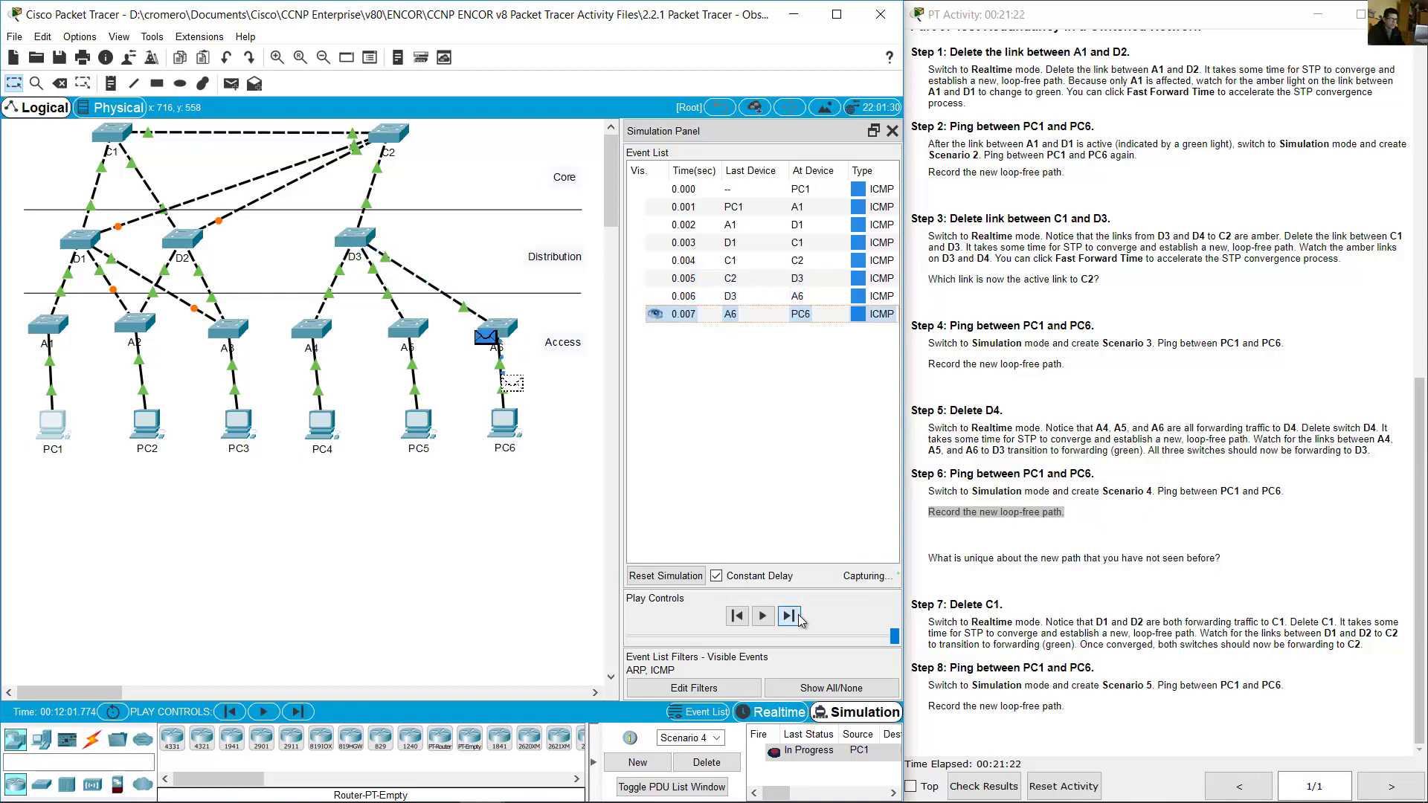
# - Read the Step 6 question about the new path's uniqueness and examine D3 and its link to C2
pyautogui.click(1133, 468)
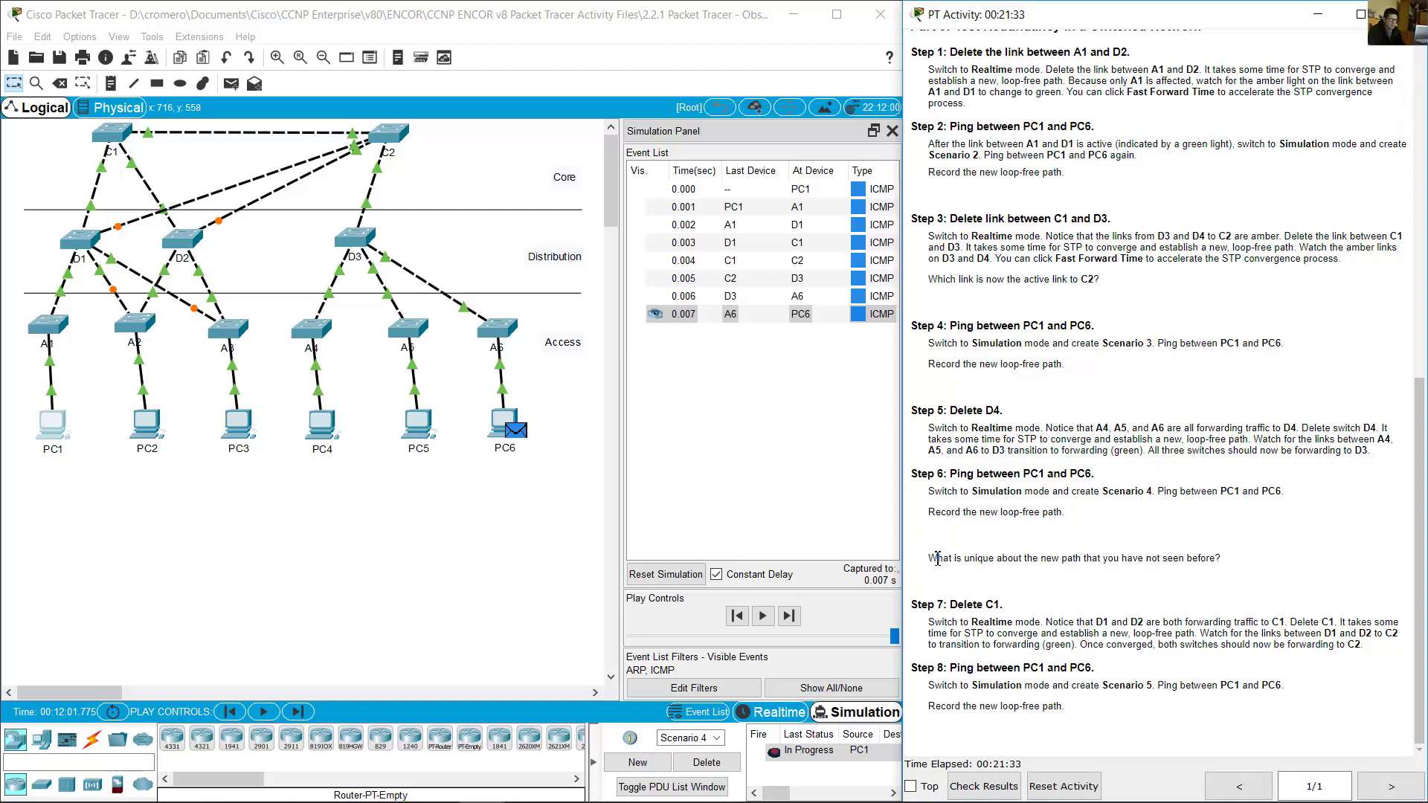
pyautogui.moveTo(939, 558); pyautogui.dragTo(1224, 560)
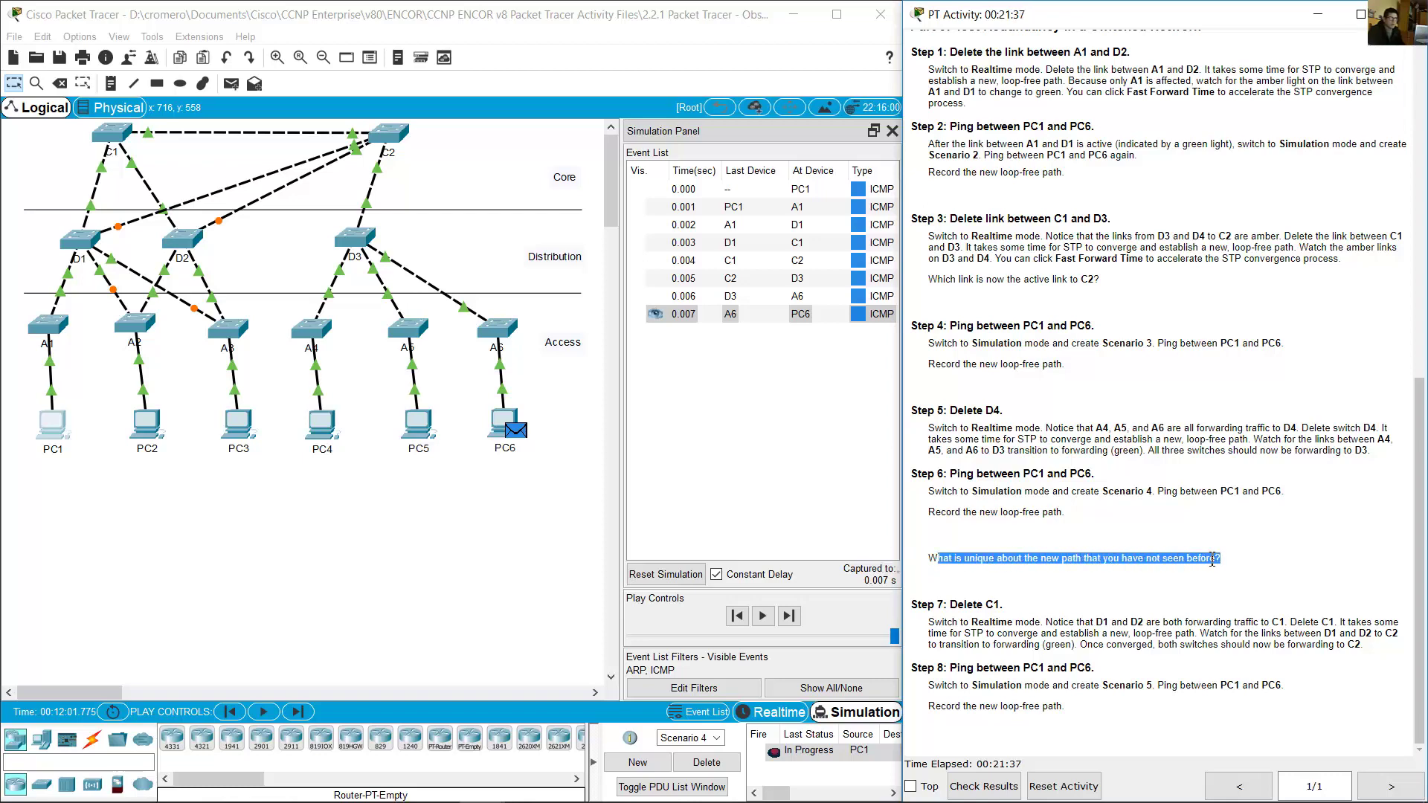
pyautogui.click(430, 221)
pyautogui.moveTo(430, 221); pyautogui.dragTo(336, 271)
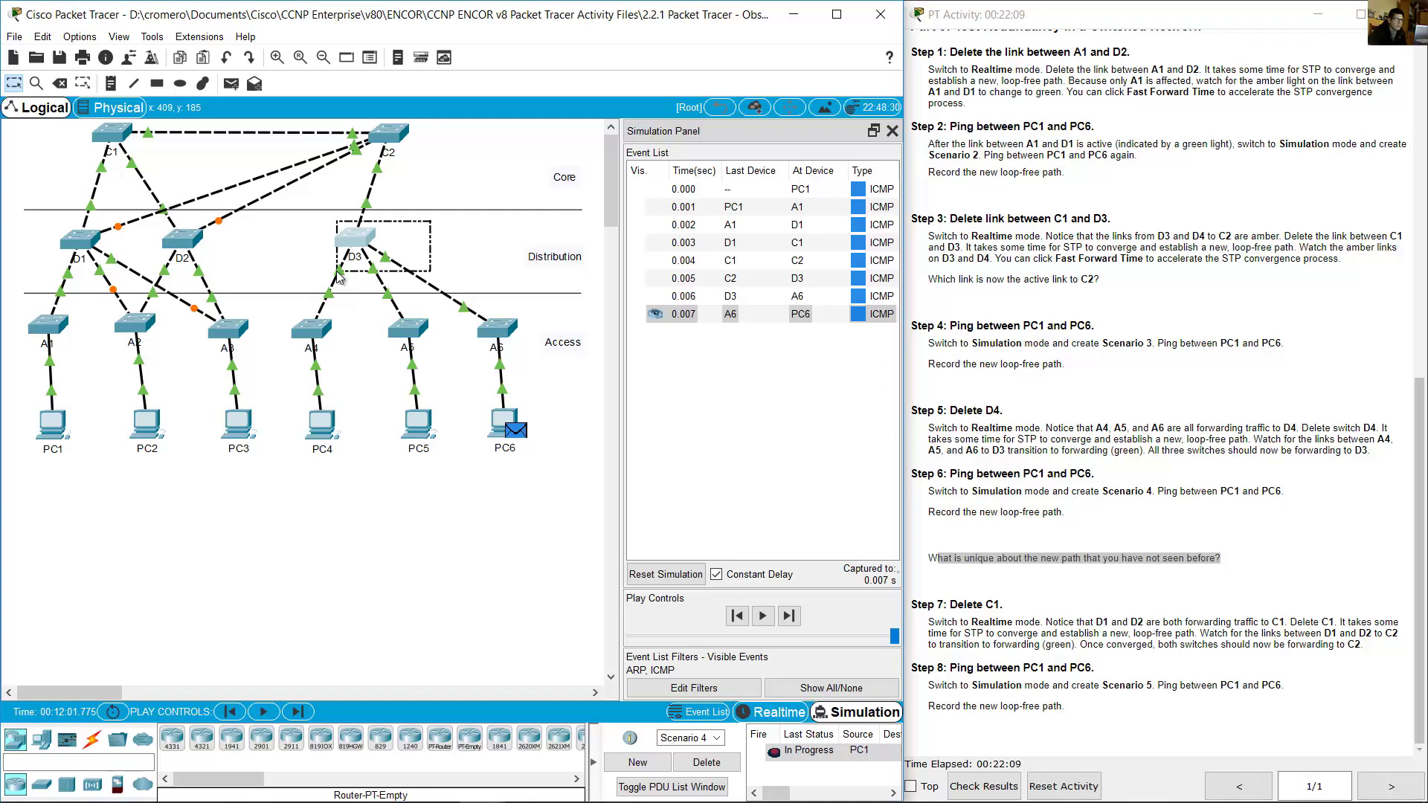
pyautogui.moveTo(339, 276); pyautogui.dragTo(339, 277)
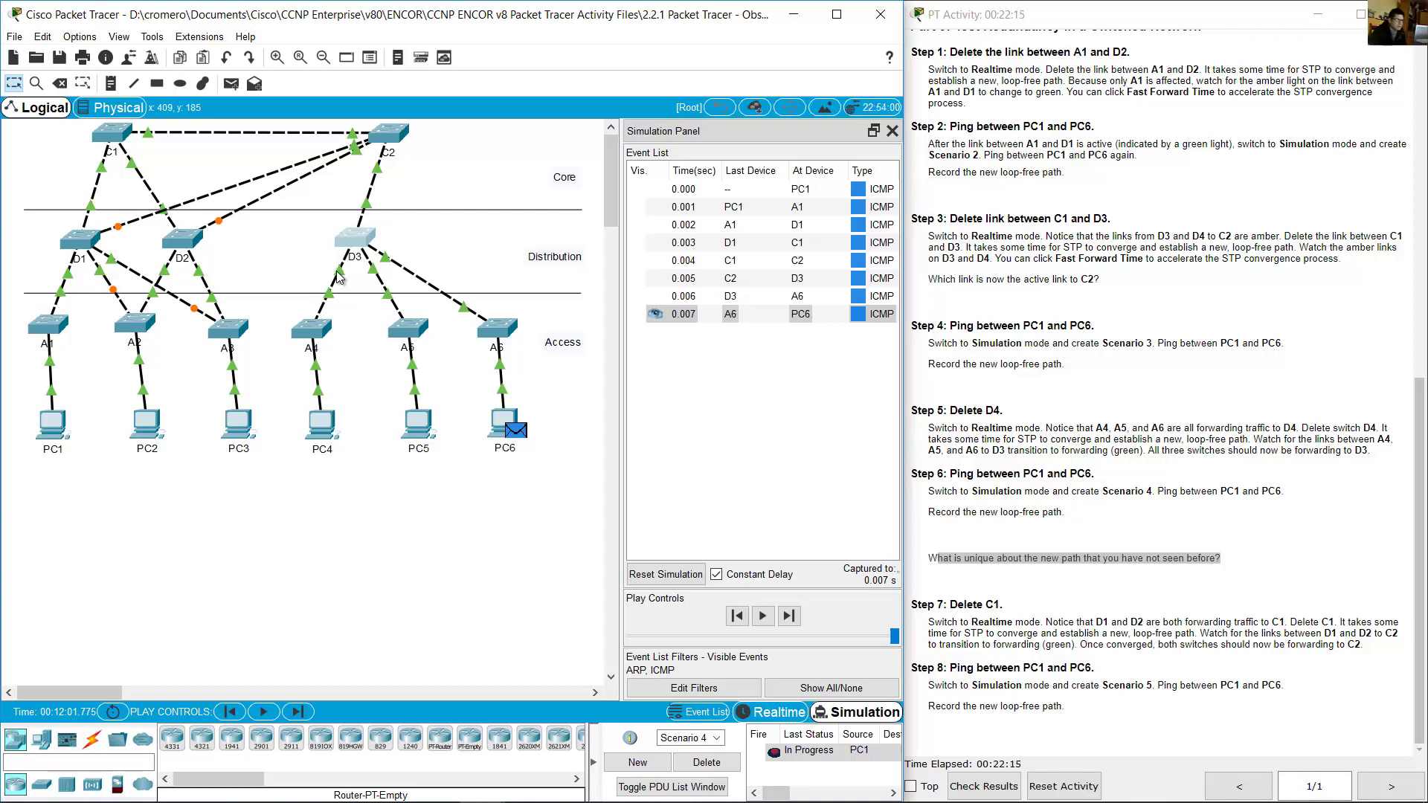
pyautogui.moveTo(473, 165); pyautogui.dragTo(409, 264)
# - Read the start of Step 7 and switch to Realtime mode
pyautogui.click(1080, 577)
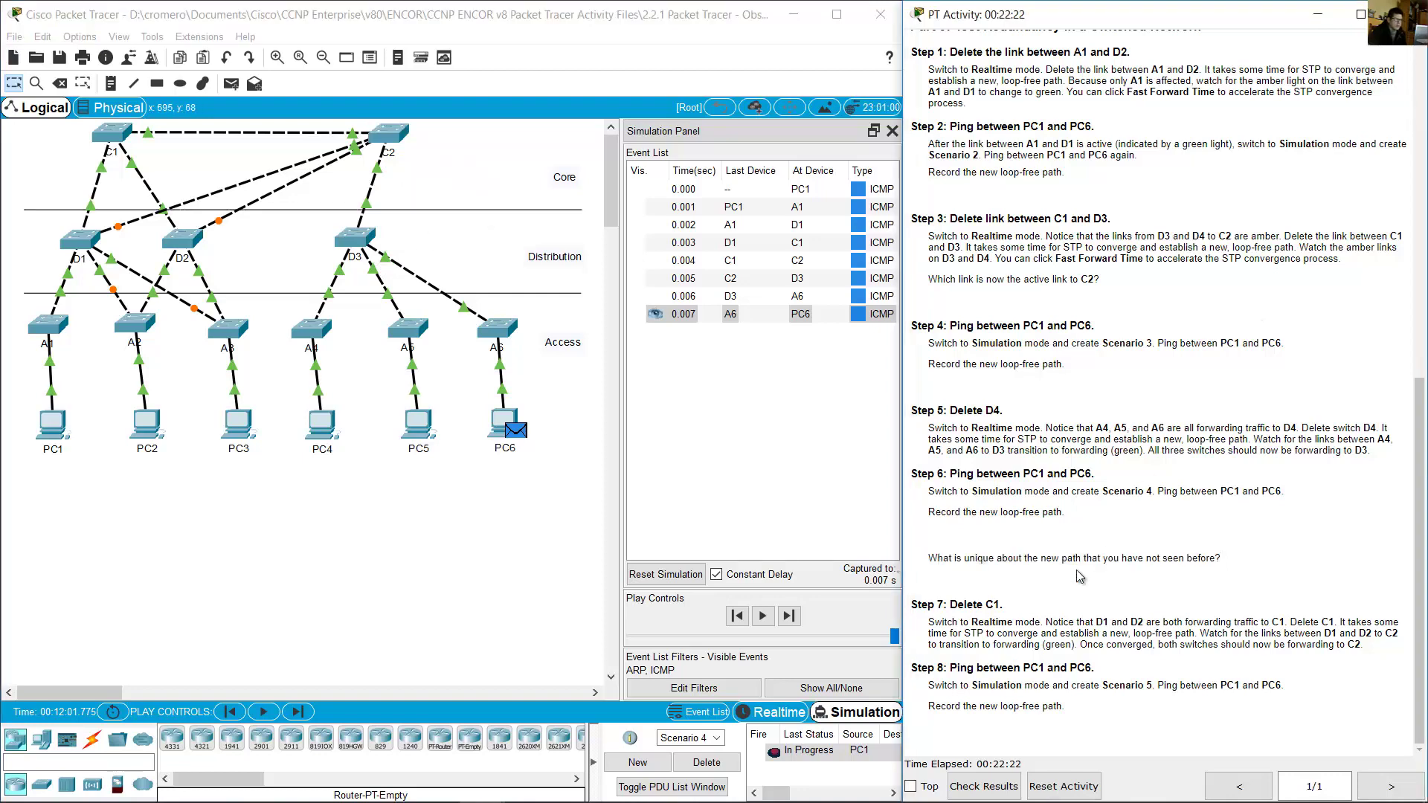
pyautogui.moveTo(961, 607); pyautogui.dragTo(1065, 618)
pyautogui.click(1076, 614)
pyautogui.moveTo(944, 624); pyautogui.dragTo(1087, 633)
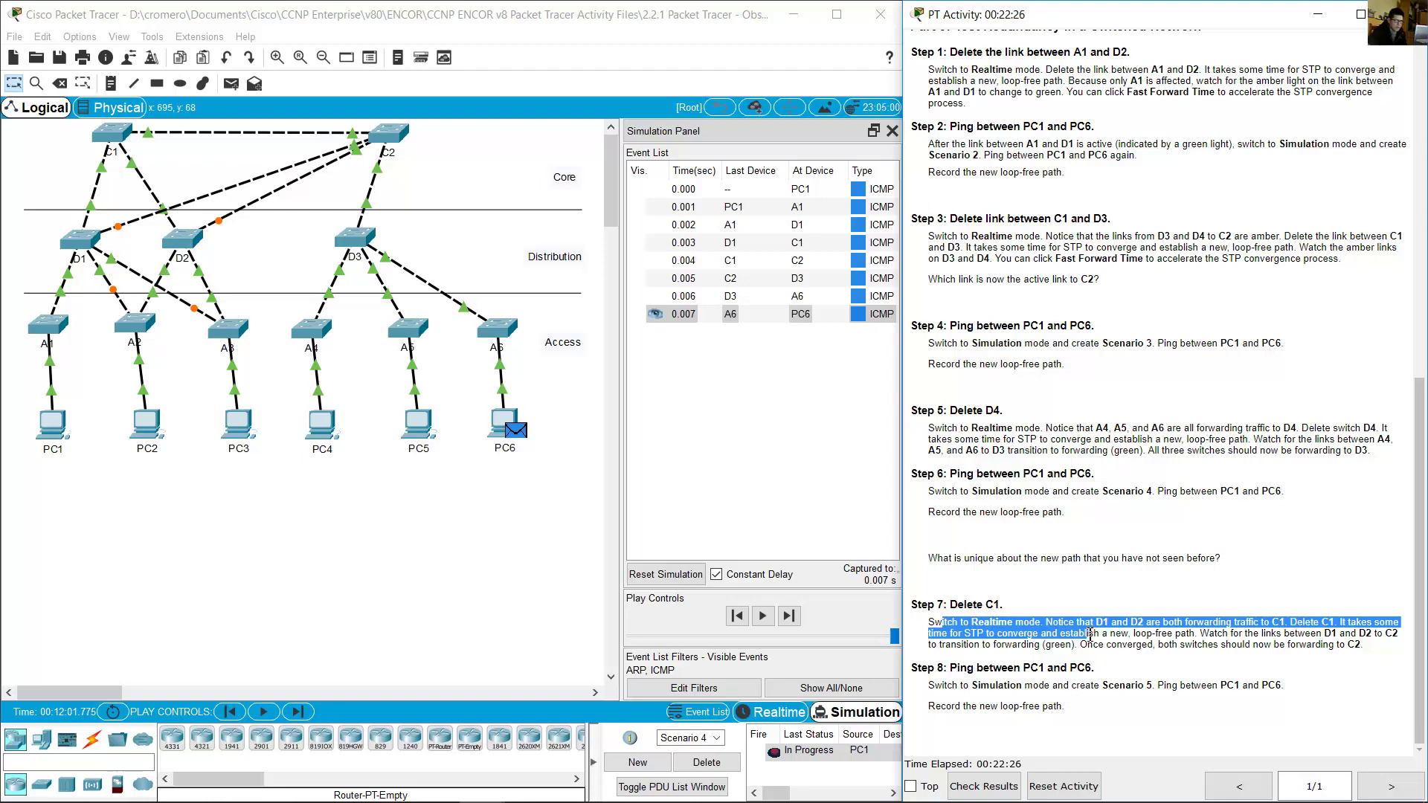
pyautogui.click(779, 715)
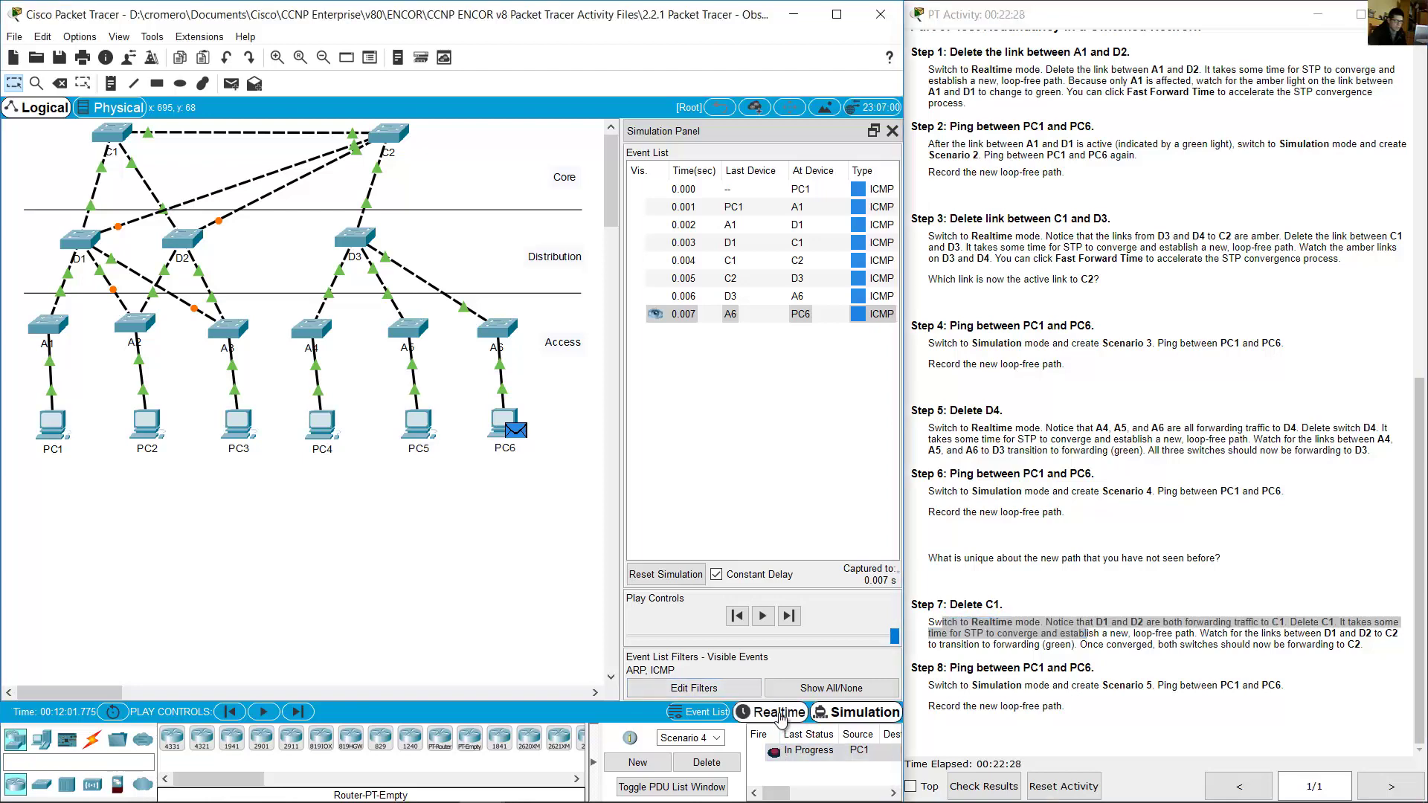
# - Examine the links from D1 and D2 to C1, as Step 7 asks
pyautogui.click(1126, 638)
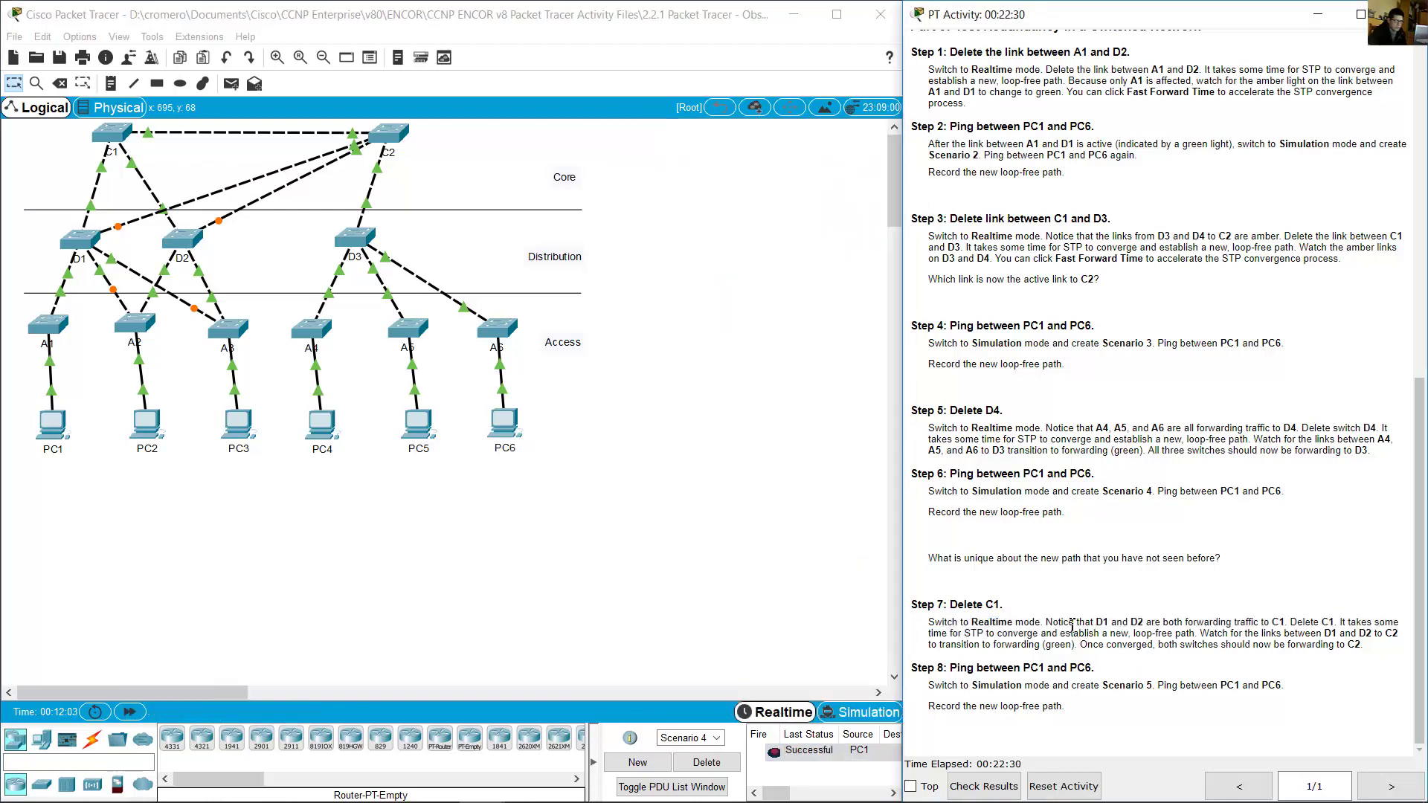
pyautogui.moveTo(1052, 623); pyautogui.dragTo(1288, 622)
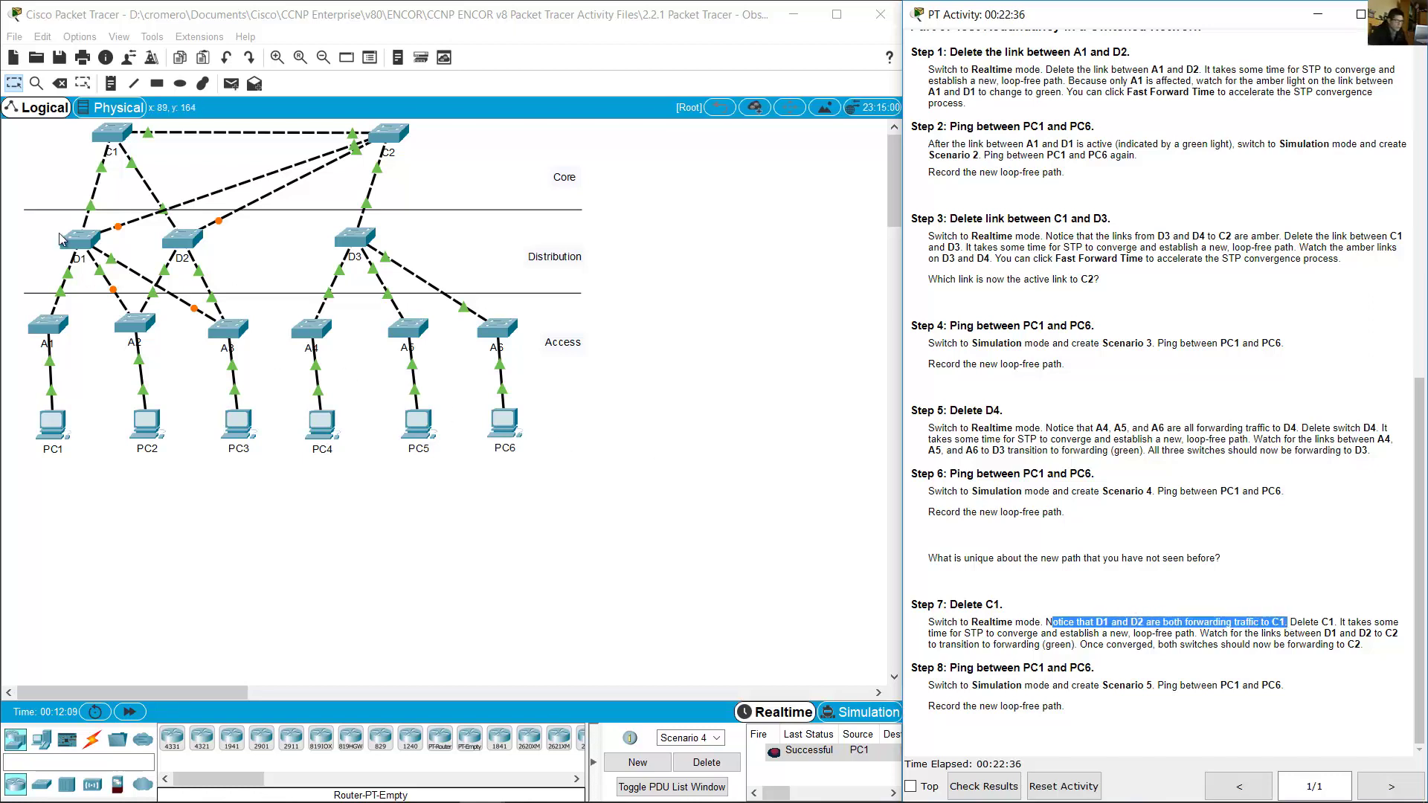
pyautogui.moveTo(27, 224); pyautogui.dragTo(203, 266)
pyautogui.moveTo(65, 123); pyautogui.dragTo(154, 199)
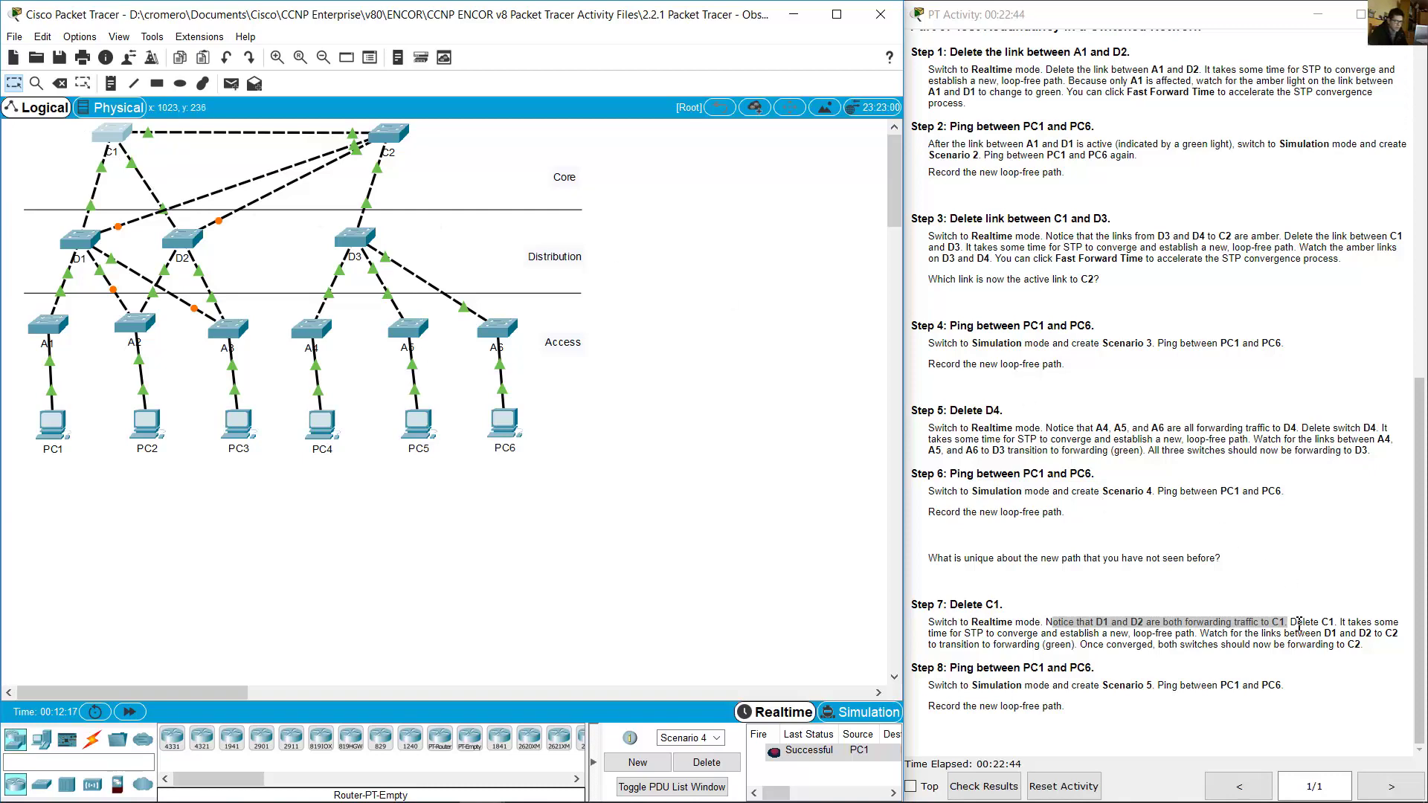
# - Read the Step 7 deletion instruction and delete switch C1 from the topology
pyautogui.moveTo(1299, 624); pyautogui.dragTo(1339, 624)
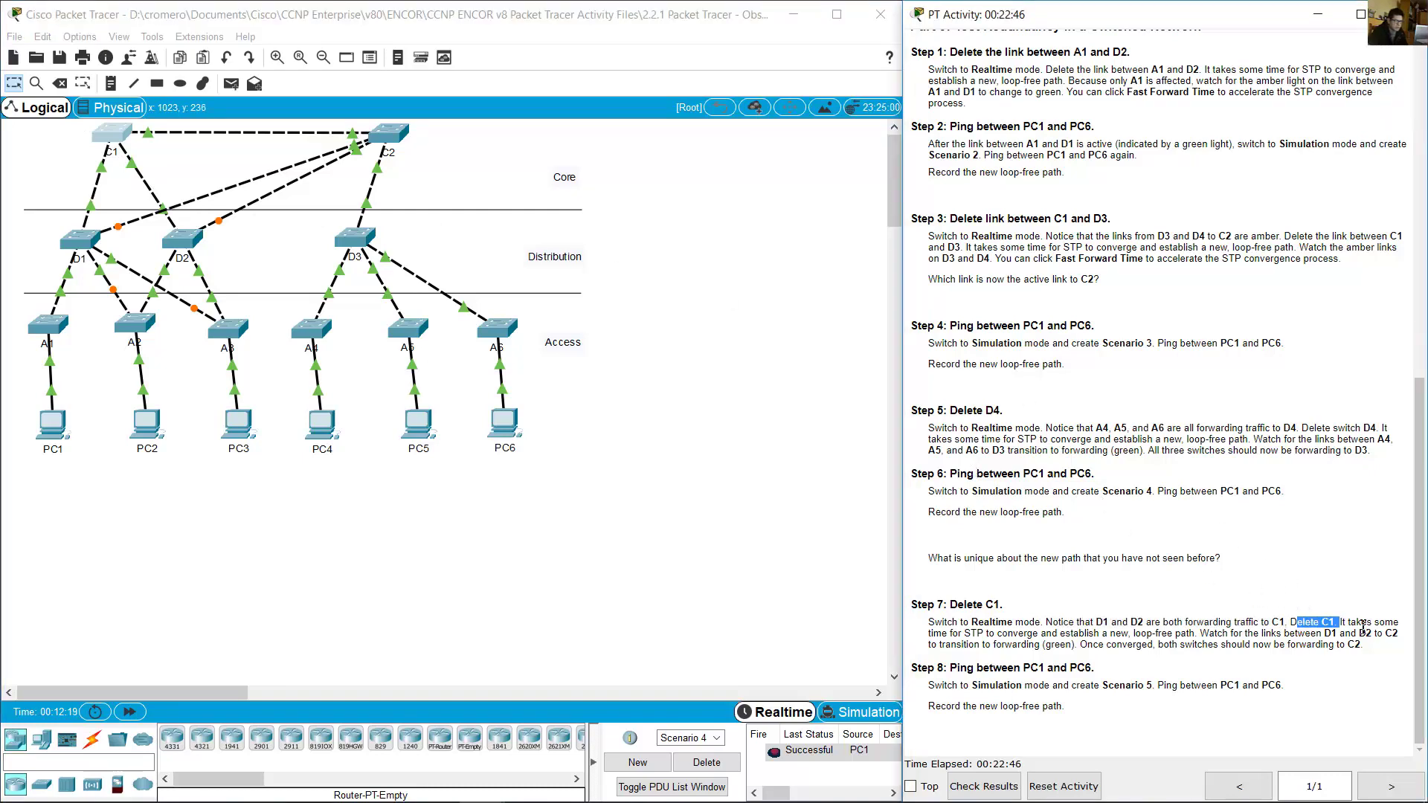
pyautogui.click(1352, 622)
pyautogui.moveTo(1338, 622); pyautogui.dragTo(1175, 636)
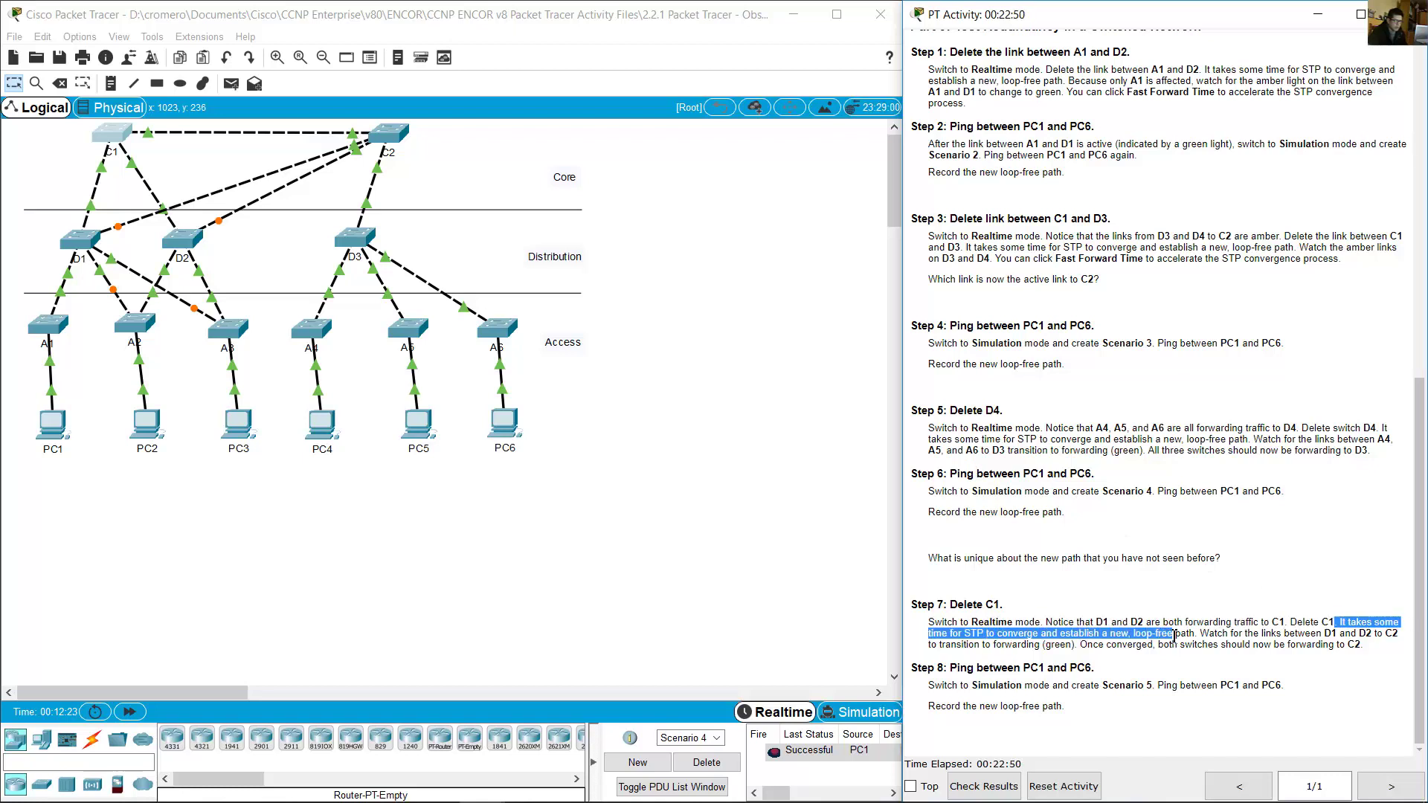
pyautogui.click(776, 378)
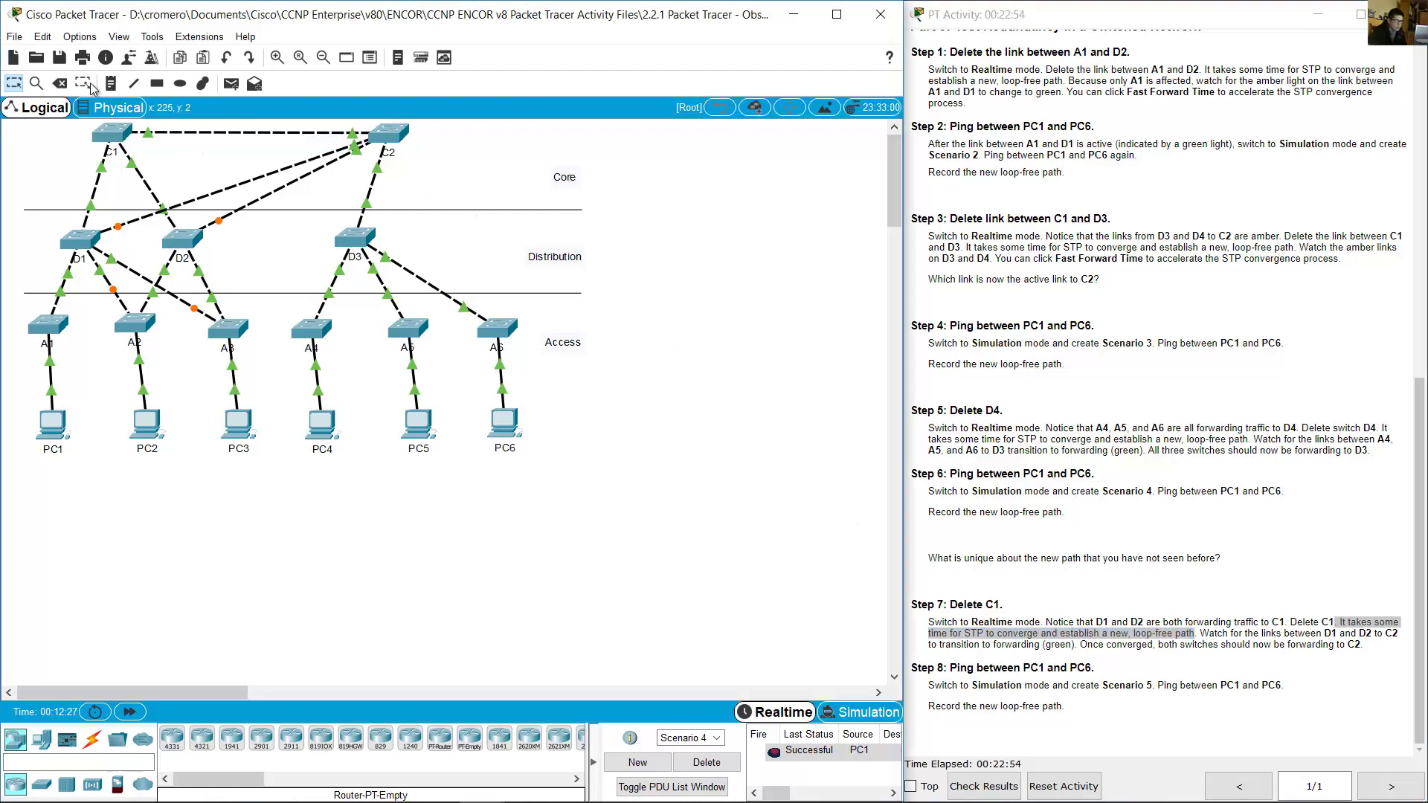
pyautogui.click(60, 82)
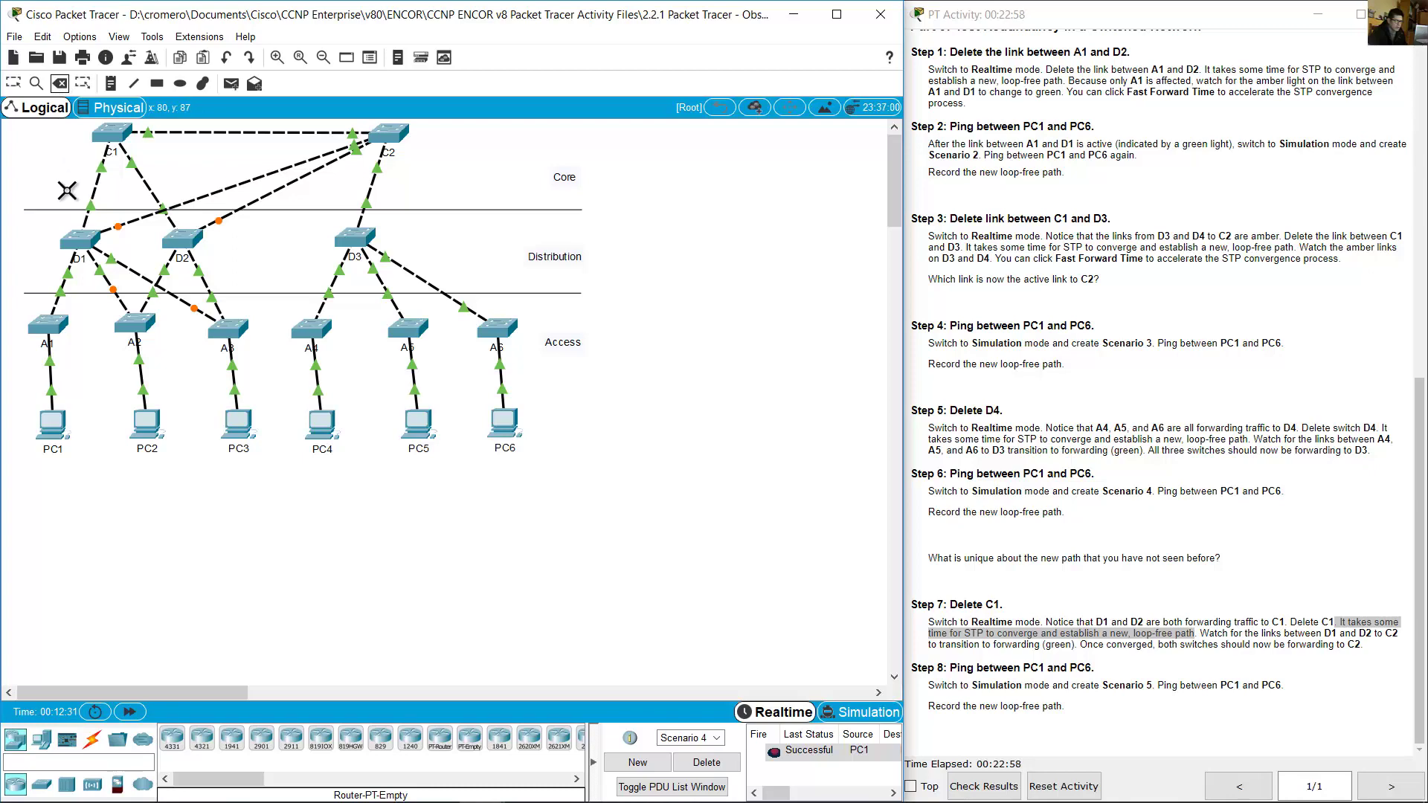
pyautogui.click(112, 136)
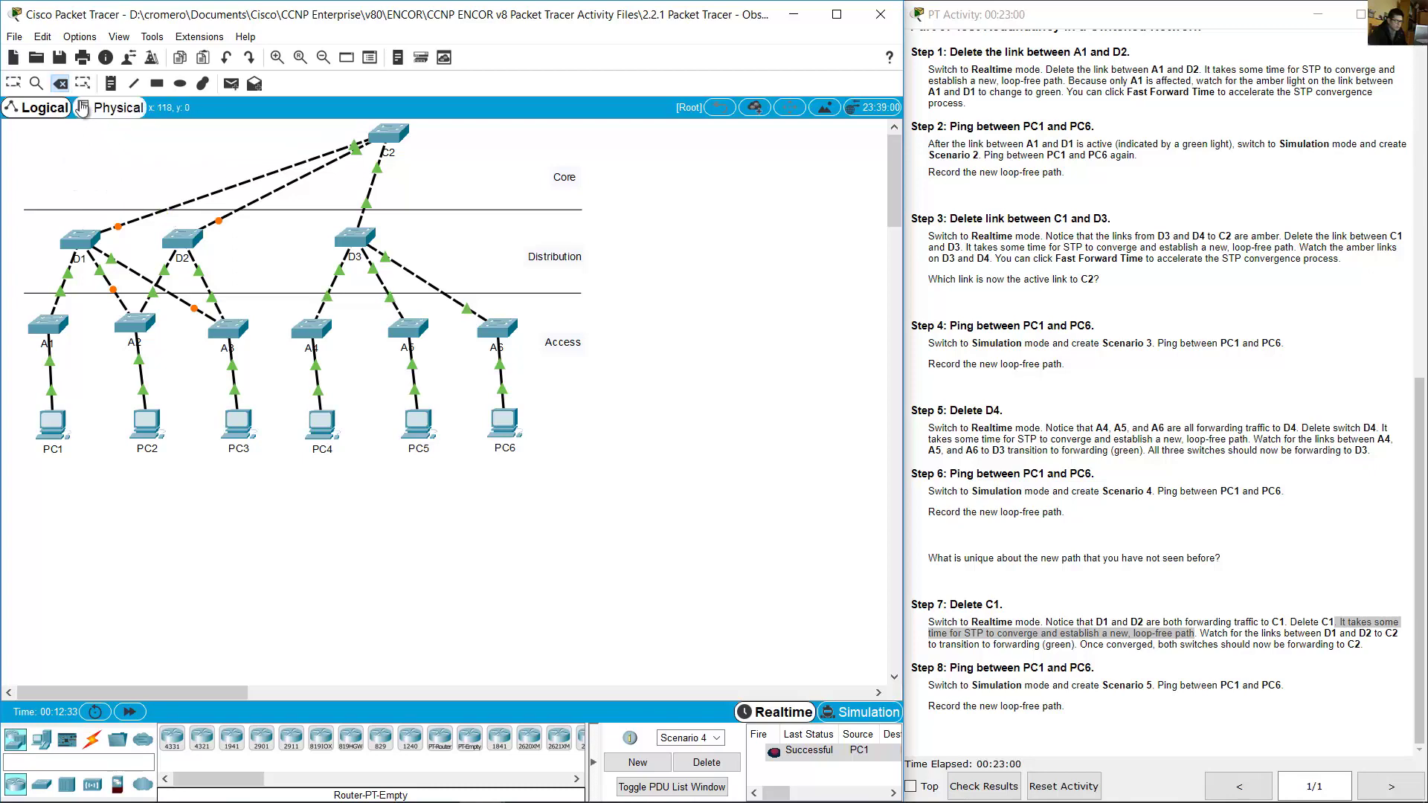
pyautogui.click(13, 82)
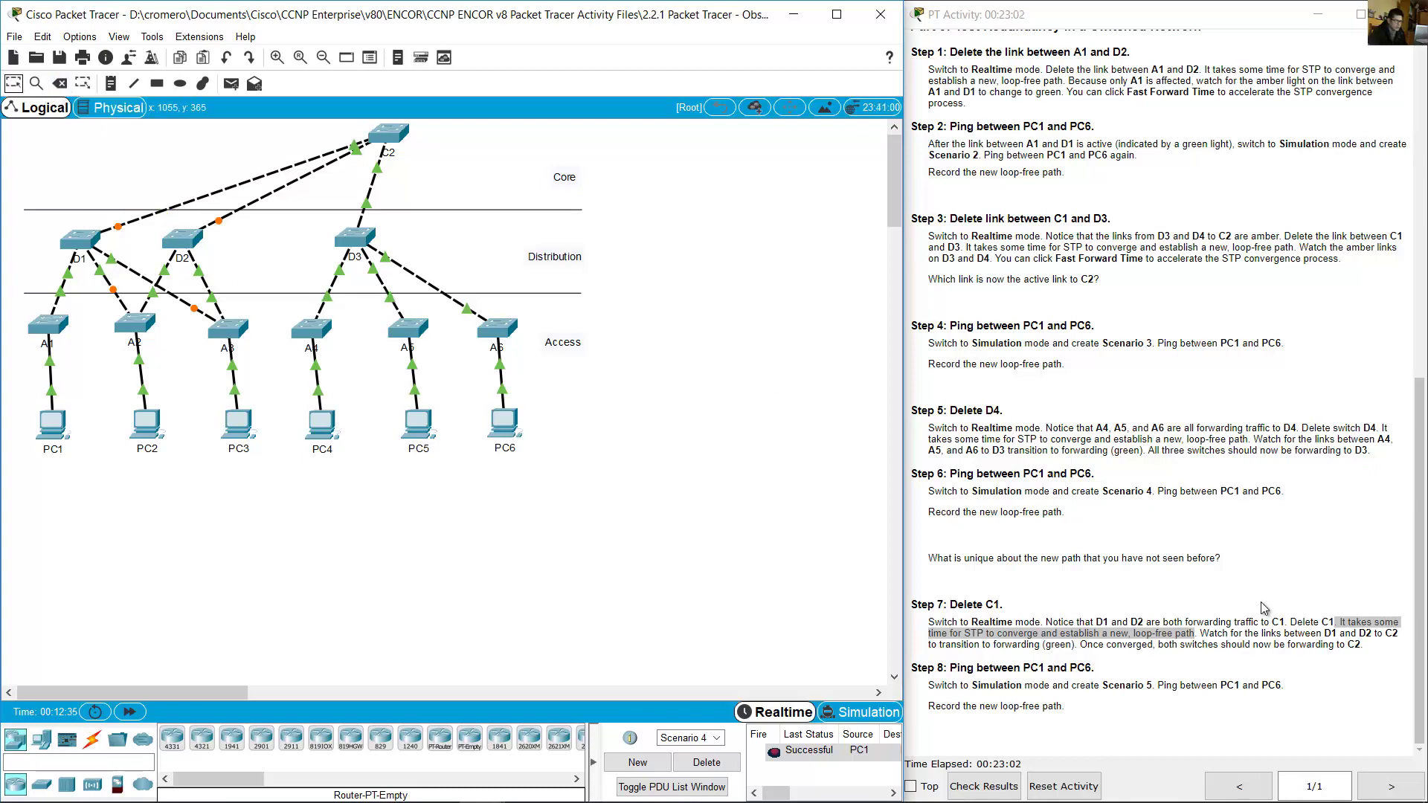
# - Read which links Step 7 says to watch and examine D1, D2 and their links to C2
pyautogui.click(1238, 635)
pyautogui.moveTo(1210, 634); pyautogui.dragTo(1399, 634)
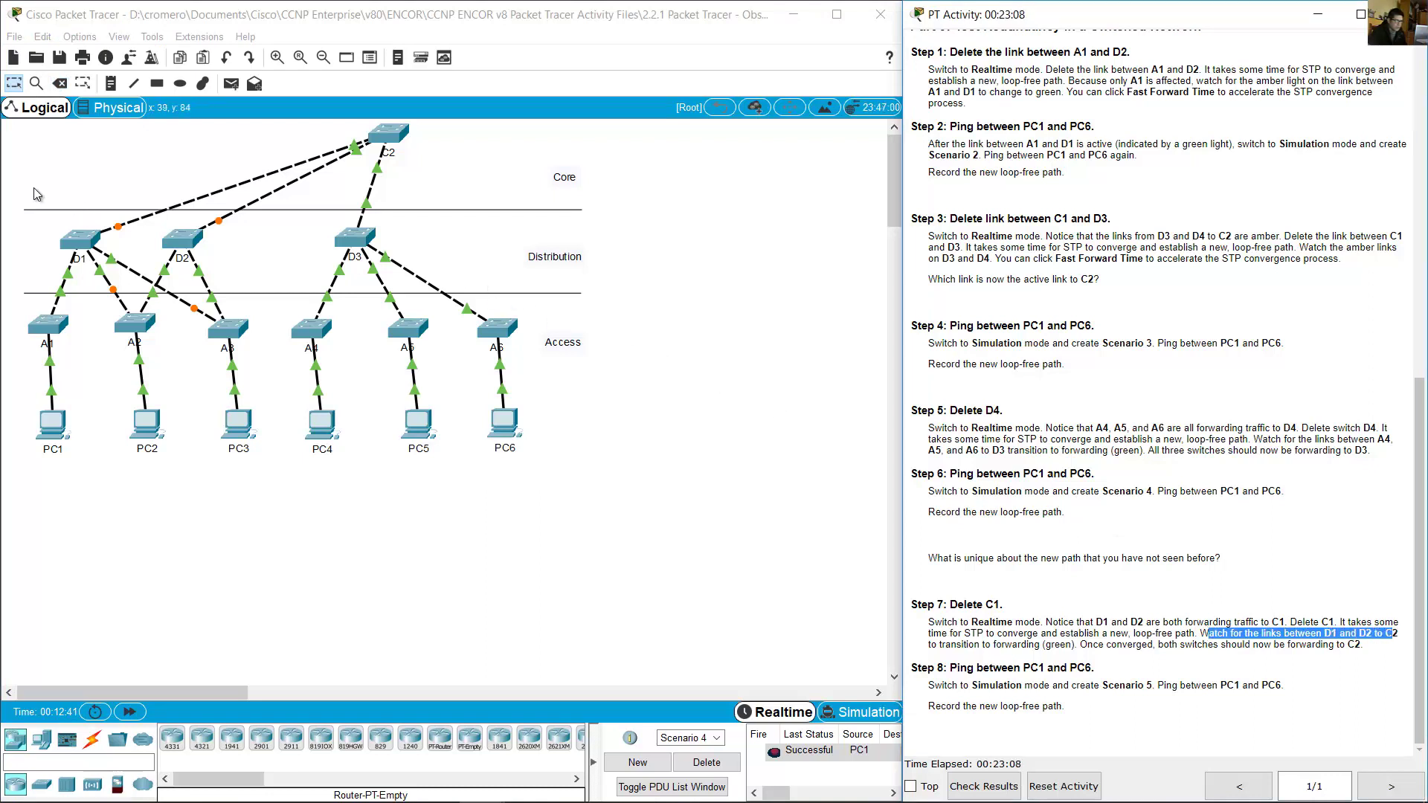
pyautogui.moveTo(34, 188); pyautogui.dragTo(256, 268)
pyautogui.moveTo(442, 131); pyautogui.dragTo(333, 157)
pyautogui.click(115, 183)
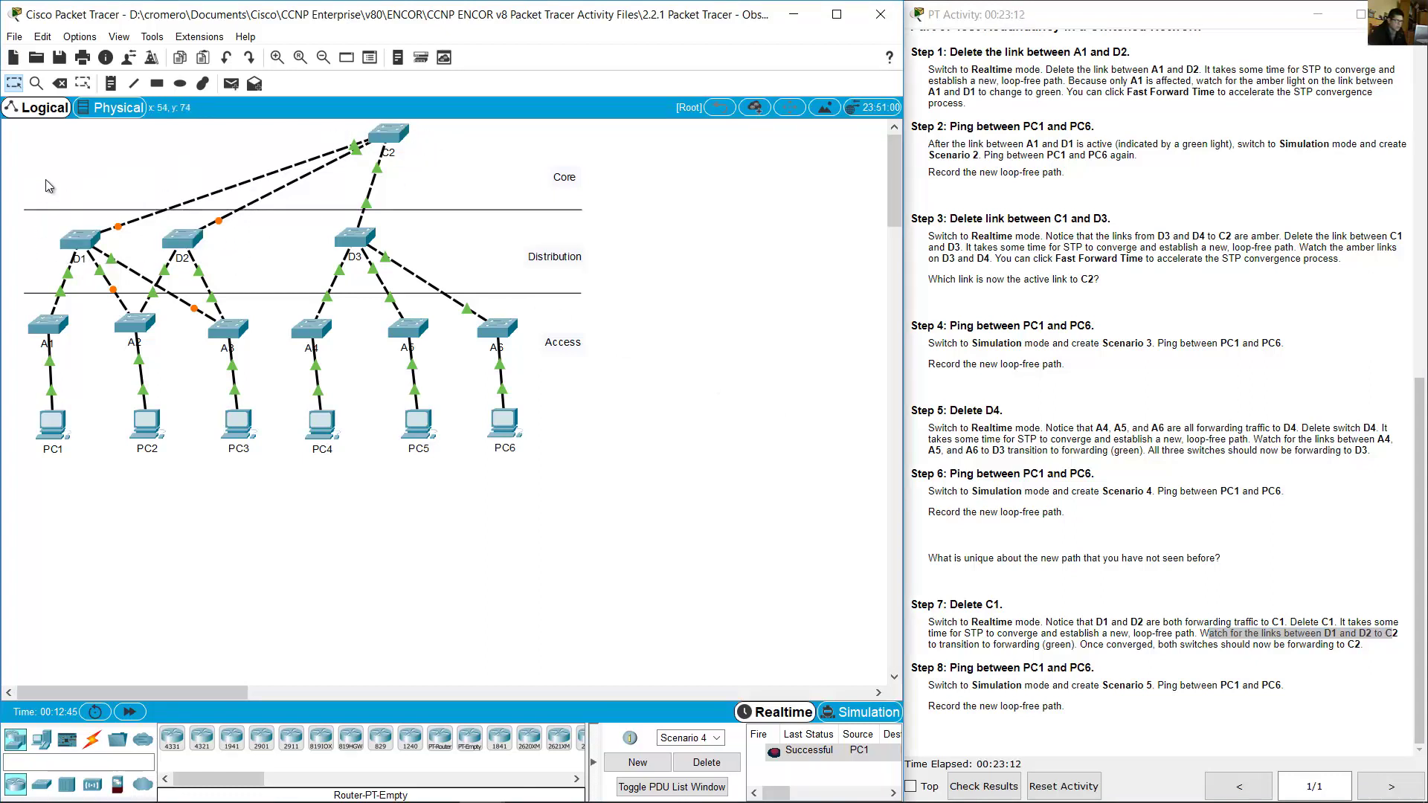
pyautogui.moveTo(110, 221); pyautogui.dragTo(228, 255)
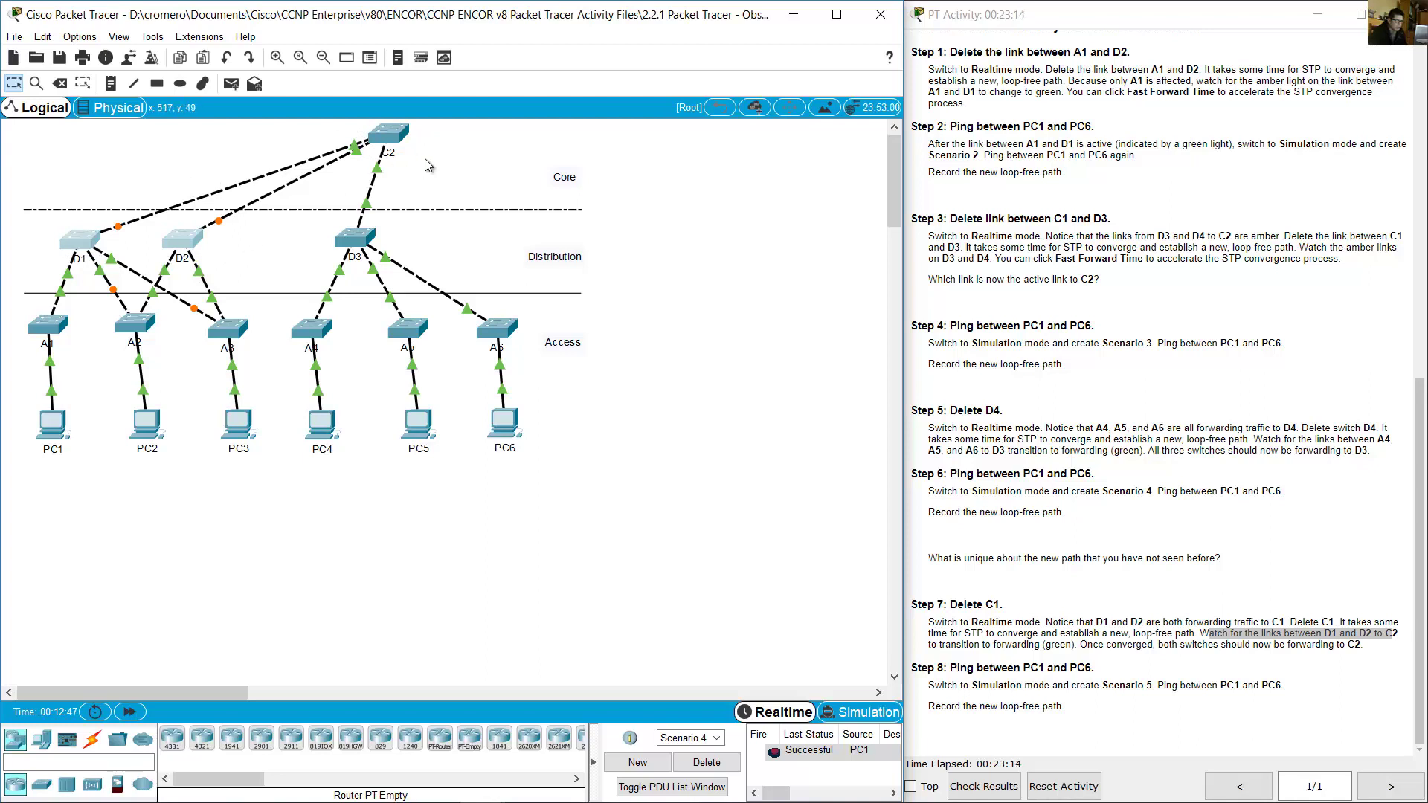
pyautogui.moveTo(428, 163)
pyautogui.mouseDown()
pyautogui.moveTo(331, 152)
pyautogui.moveTo(321, 126)
pyautogui.mouseUp()
pyautogui.moveTo(62, 181)
pyautogui.mouseDown()
pyautogui.moveTo(74, 198)
pyautogui.moveTo(256, 254)
pyautogui.mouseUp()
pyautogui.moveTo(52, 201); pyautogui.dragTo(238, 248)
# - Read the rest of Step 7 on convergence and check the D1 and D2 uplinks to C2 against it
pyautogui.click(1135, 624)
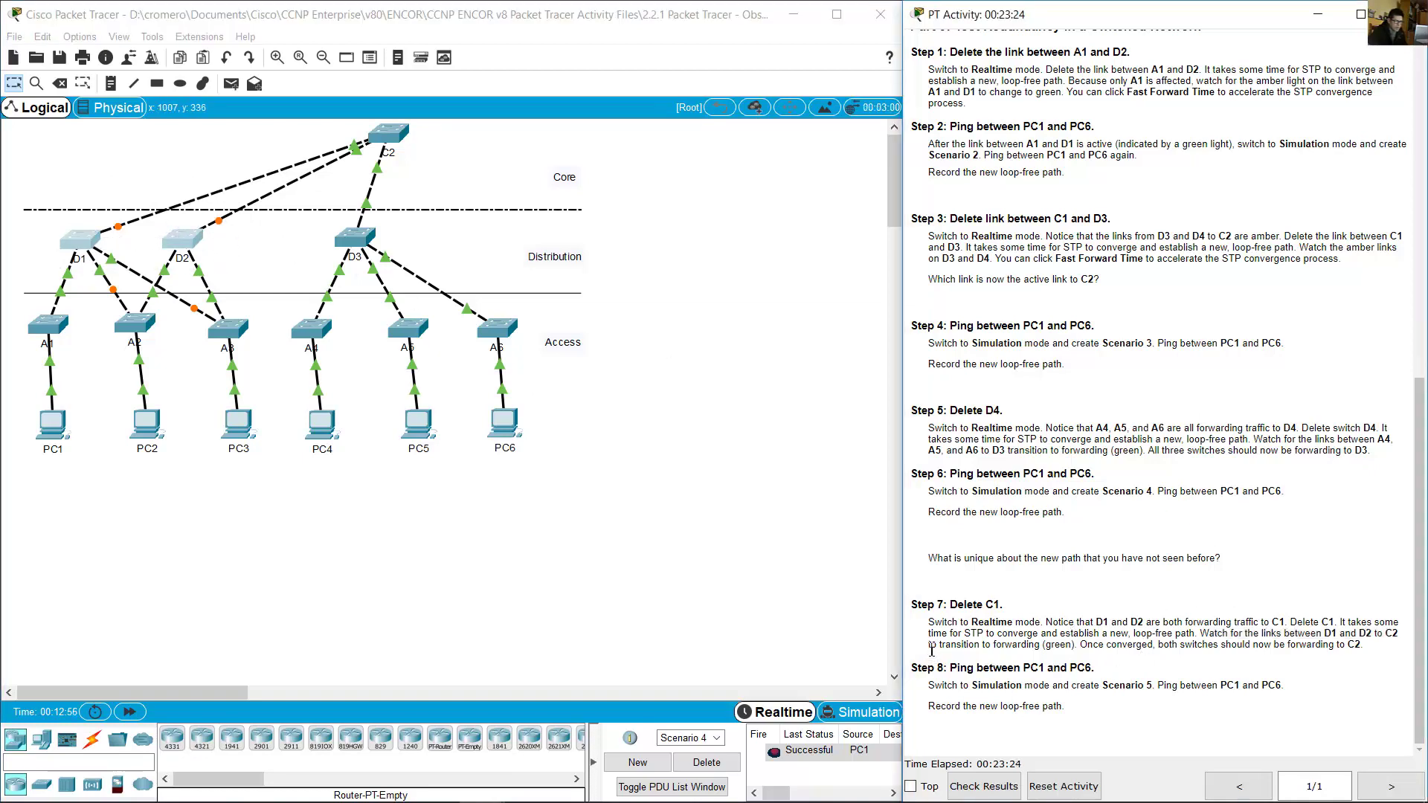
pyautogui.moveTo(932, 651); pyautogui.dragTo(1049, 644)
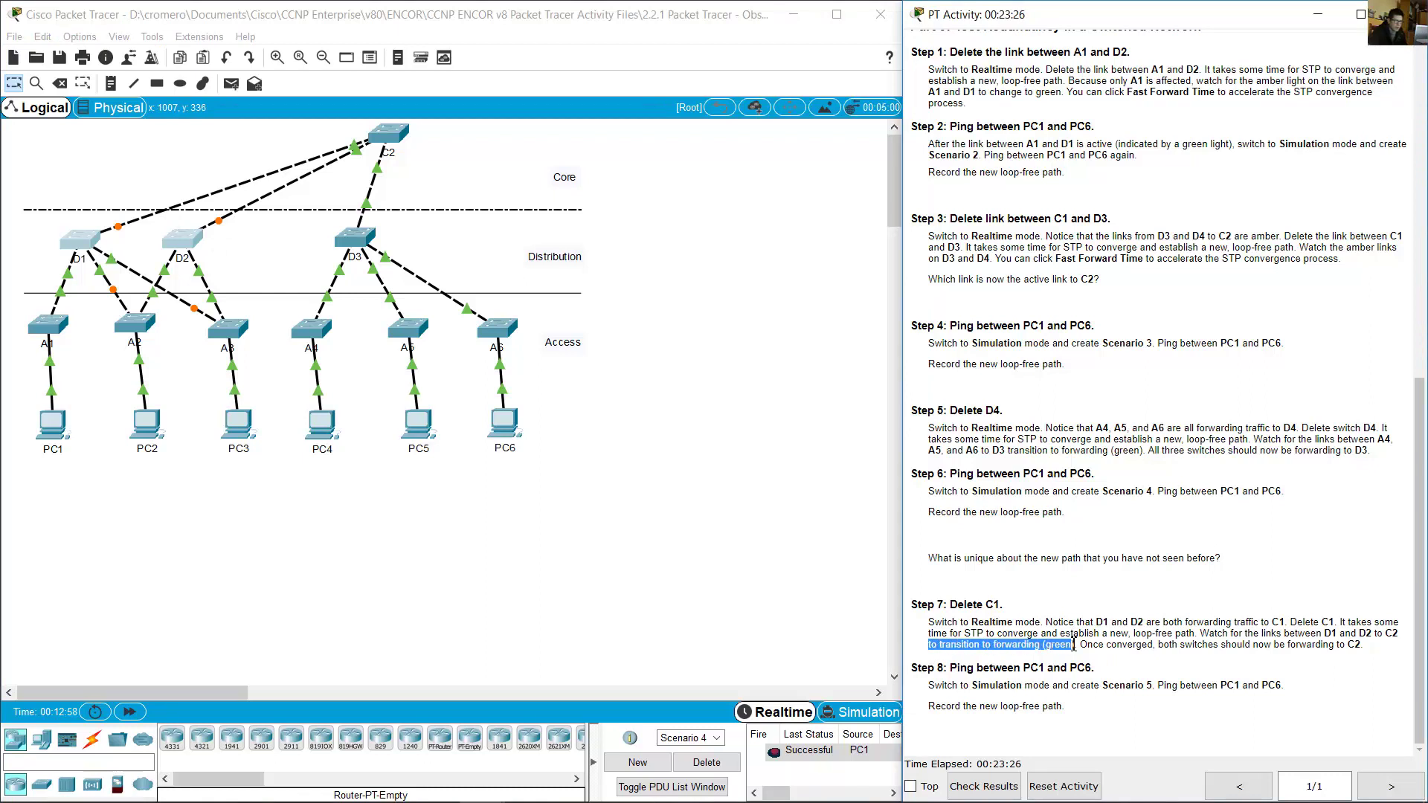
pyautogui.click(1144, 653)
pyautogui.moveTo(1112, 650); pyautogui.dragTo(1352, 647)
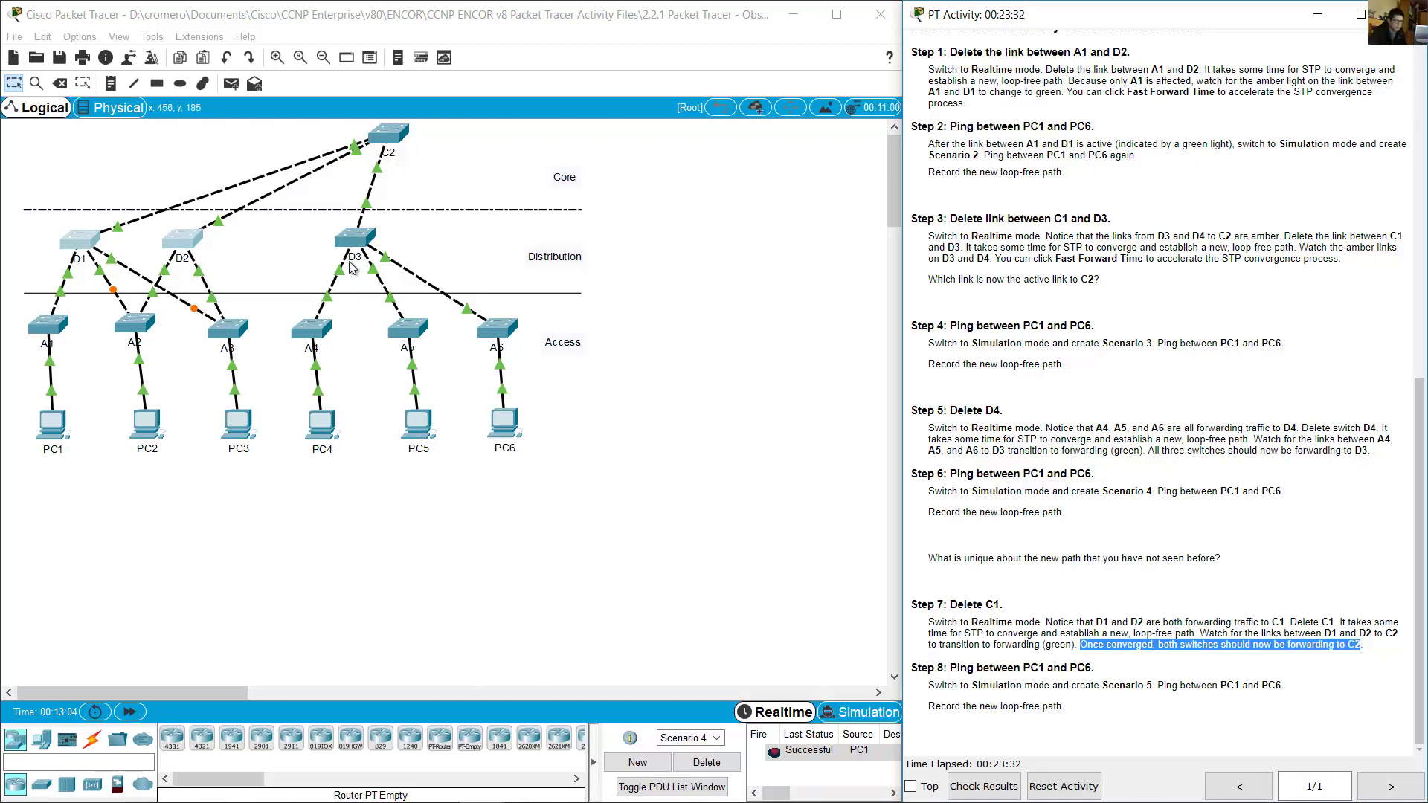
pyautogui.moveTo(37, 141); pyautogui.dragTo(265, 255)
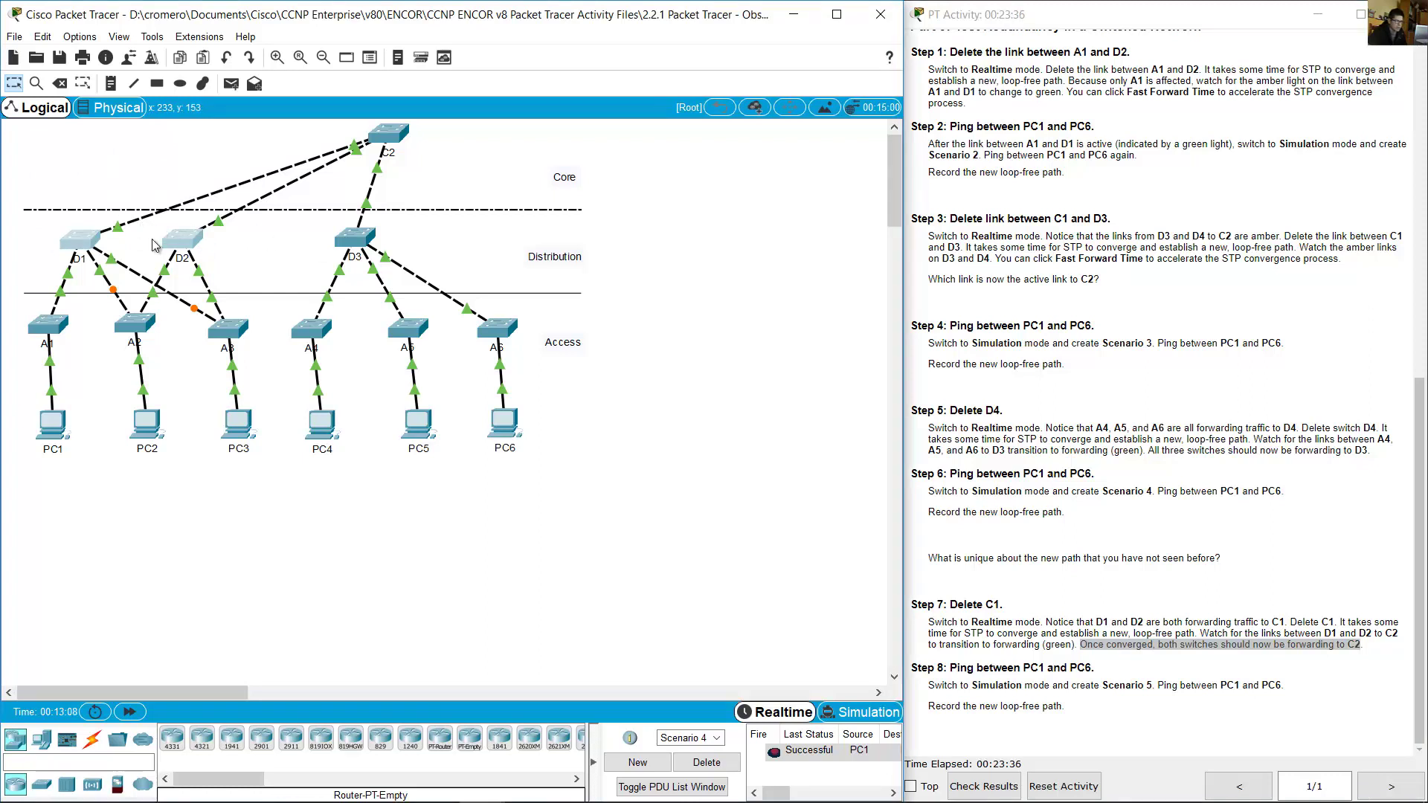
# - Follow the start of Step 8 by switching to Simulation mode and creating Scenario 5
pyautogui.click(963, 660)
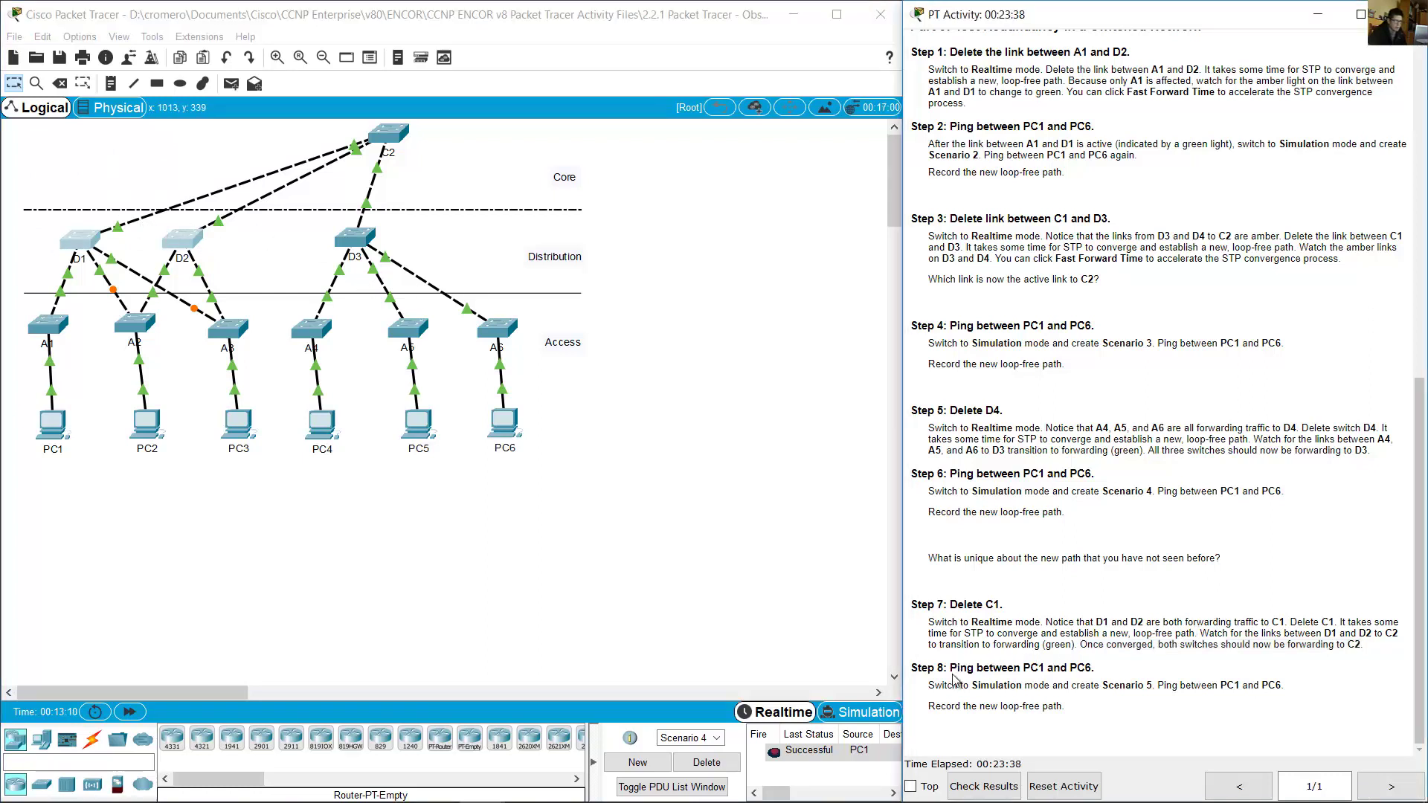
pyautogui.moveTo(955, 681); pyautogui.dragTo(1051, 686)
pyautogui.click(1095, 674)
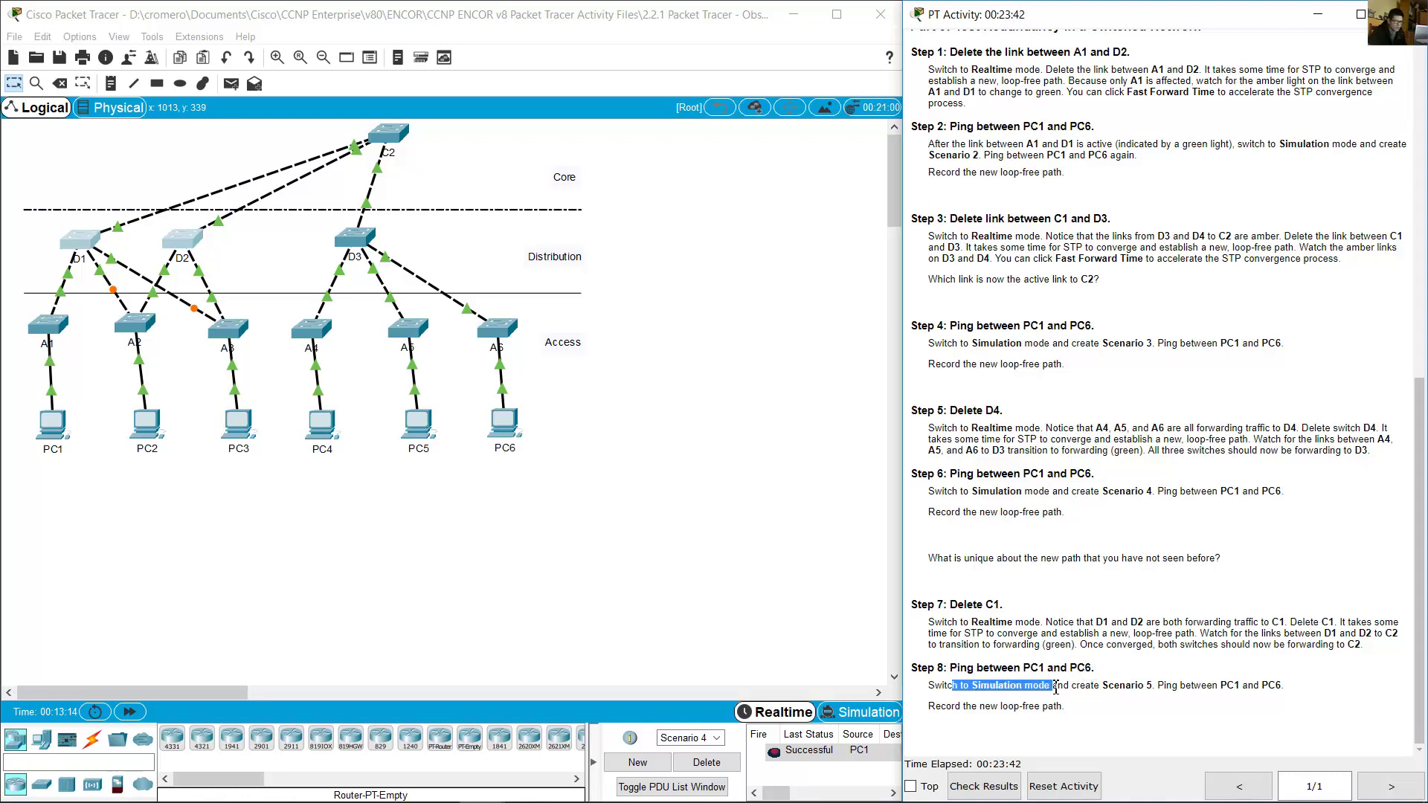
pyautogui.click(867, 712)
pyautogui.click(870, 713)
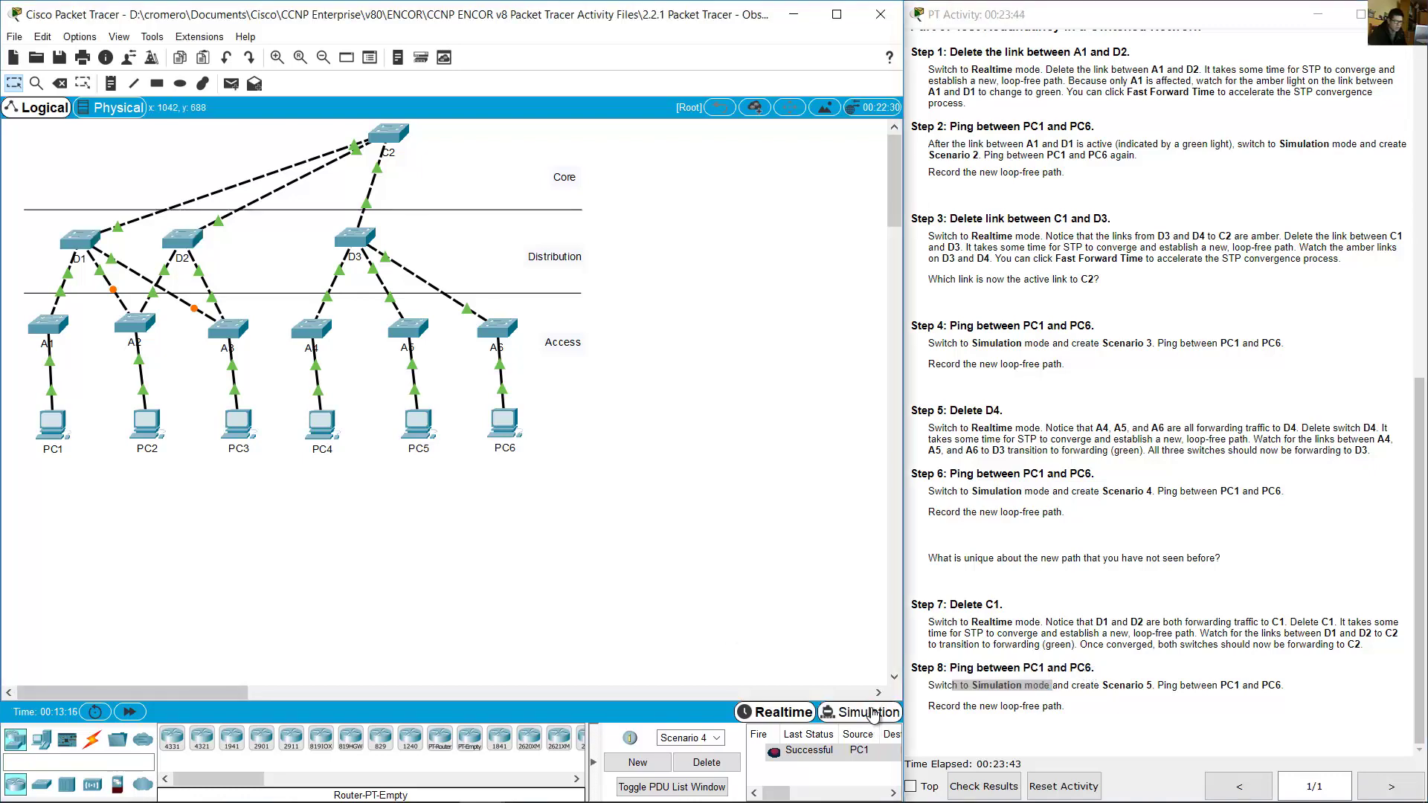
pyautogui.moveTo(1100, 686); pyautogui.dragTo(1166, 686)
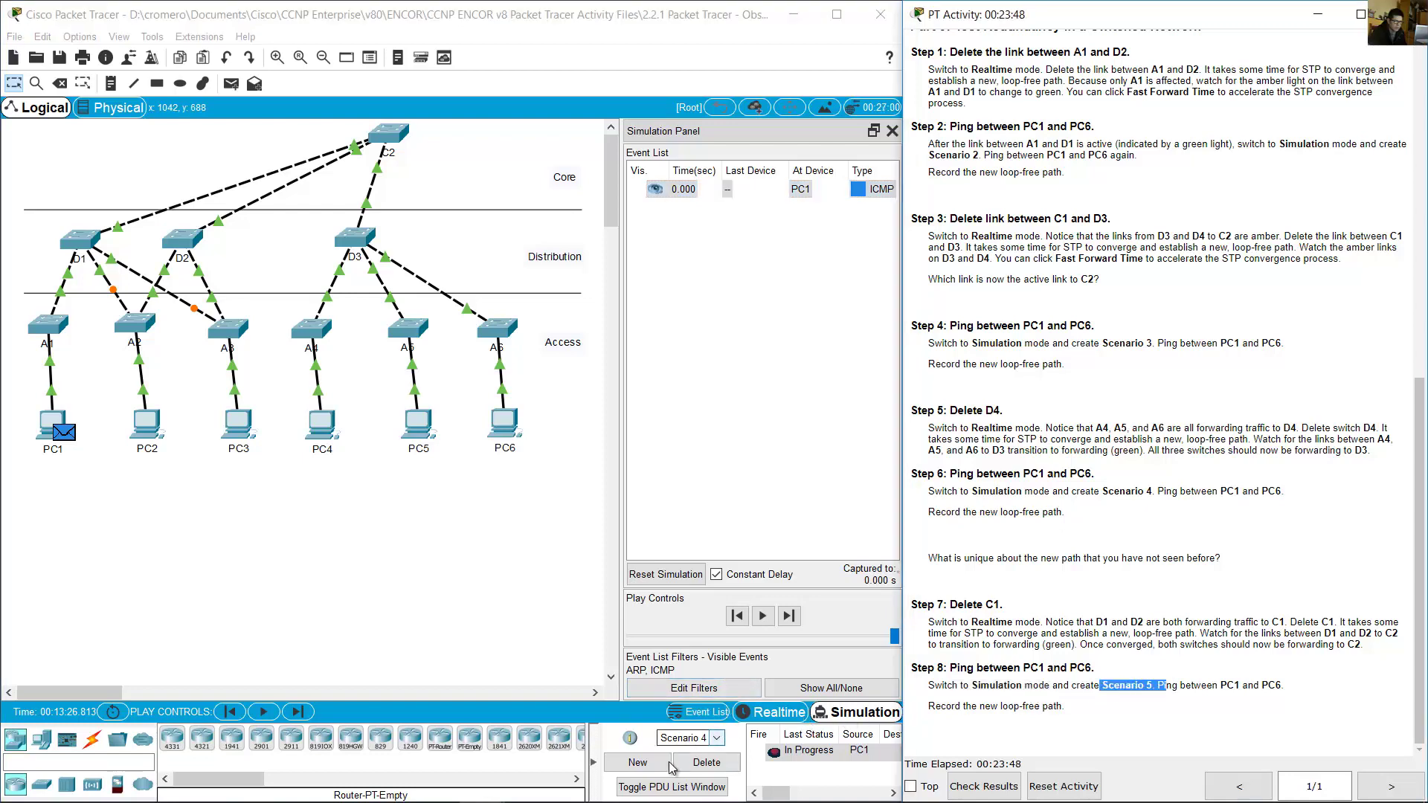
pyautogui.click(637, 763)
pyautogui.click(715, 738)
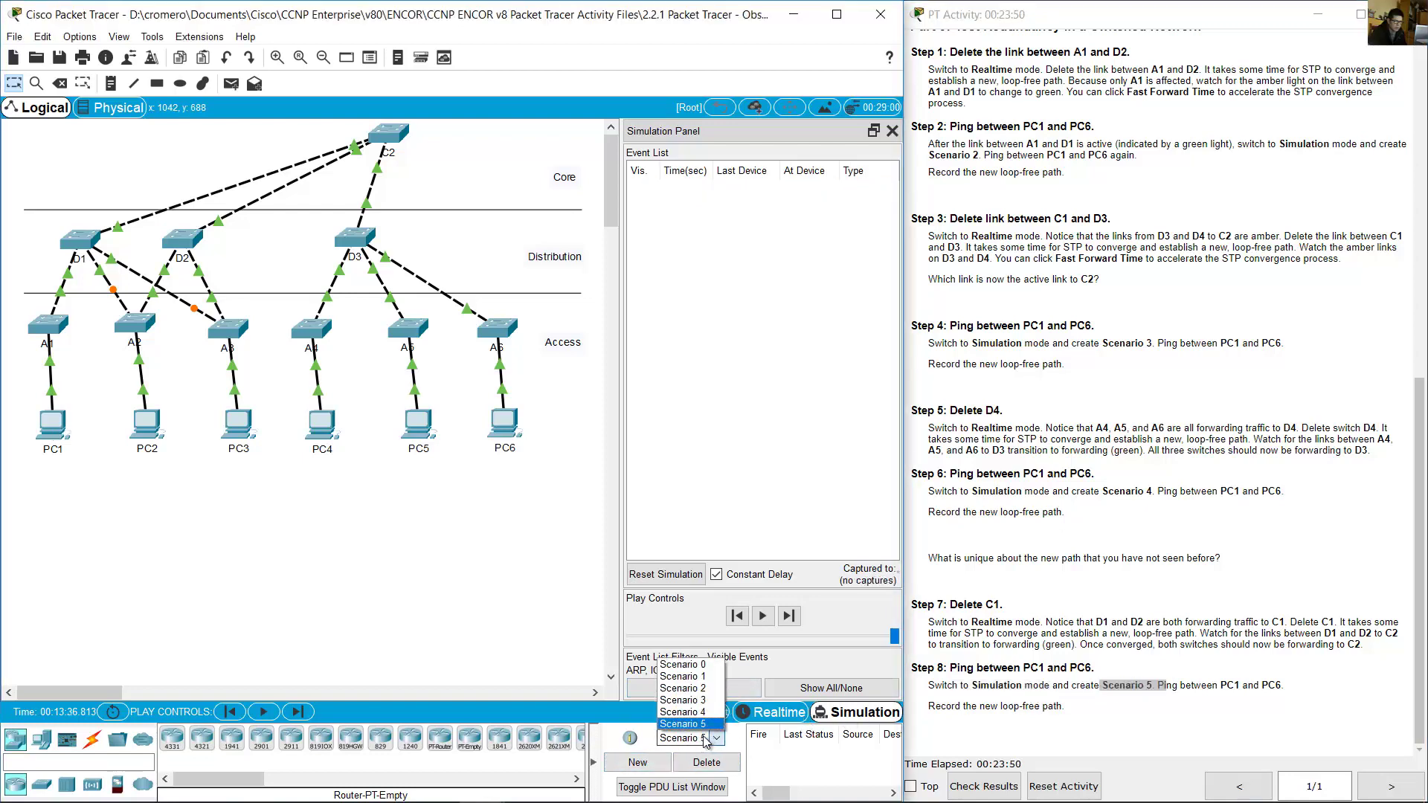
pyautogui.click(680, 718)
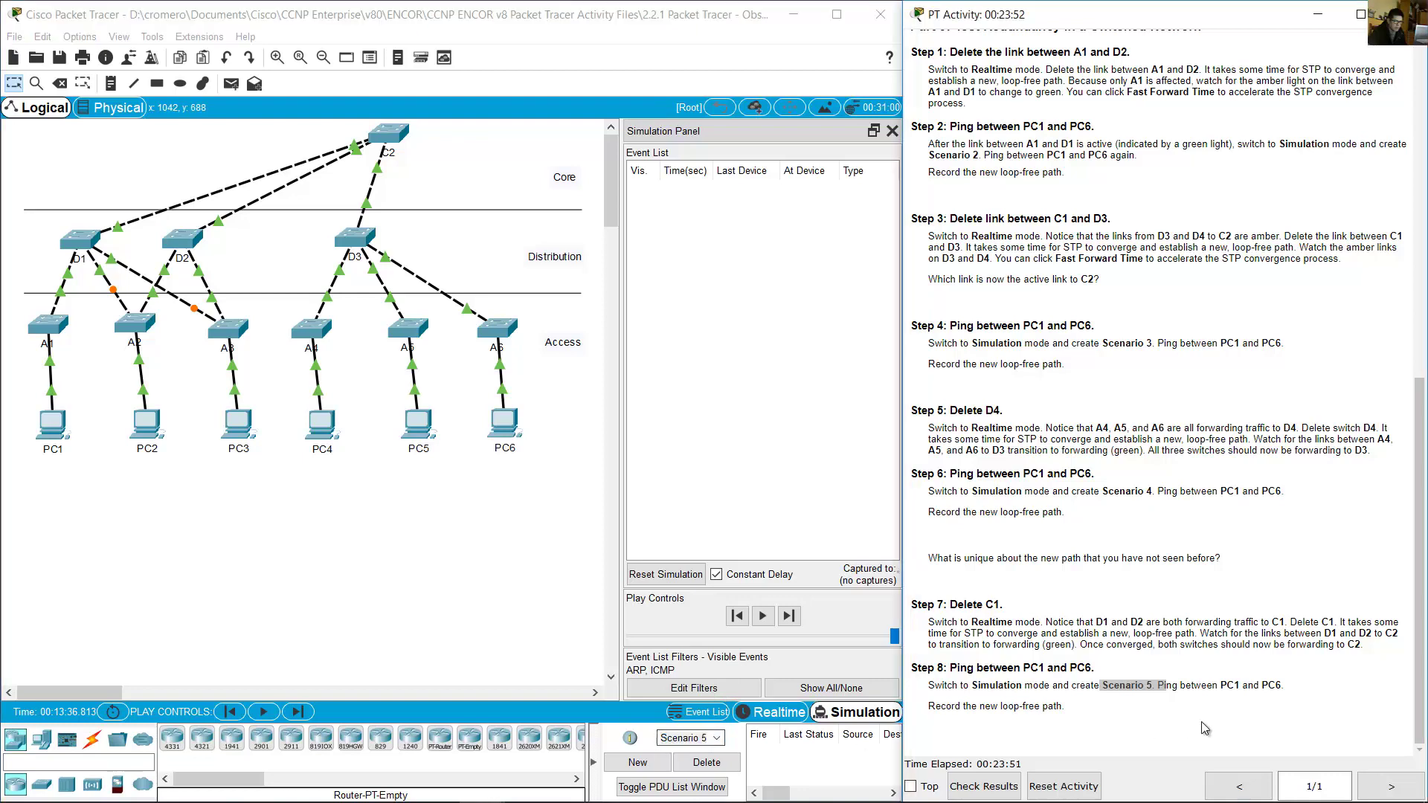
# - Read the Step 8 ping instruction and add a simple PDU from PC1 to PC6 in Scenario 5
pyautogui.moveTo(1179, 685); pyautogui.dragTo(1297, 696)
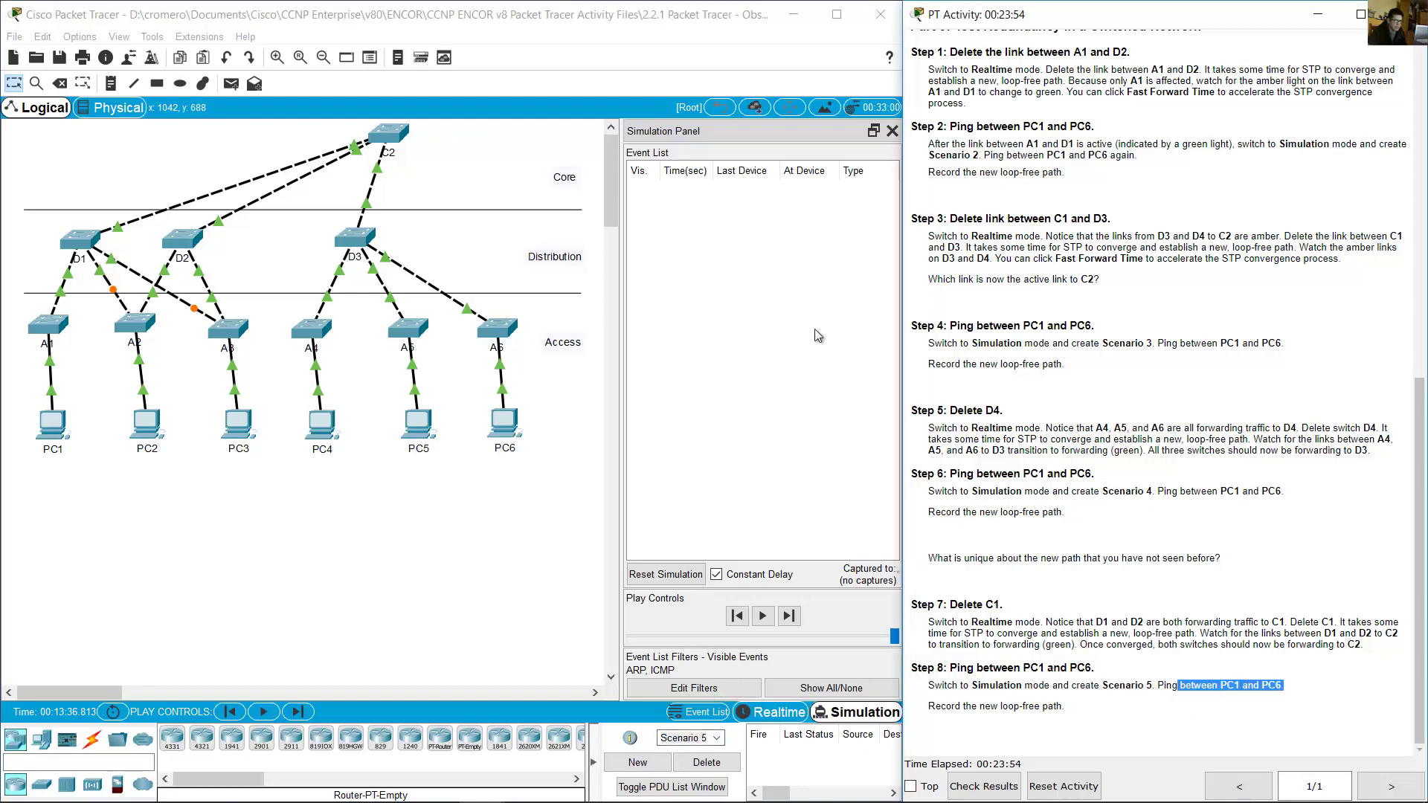
pyautogui.click(231, 83)
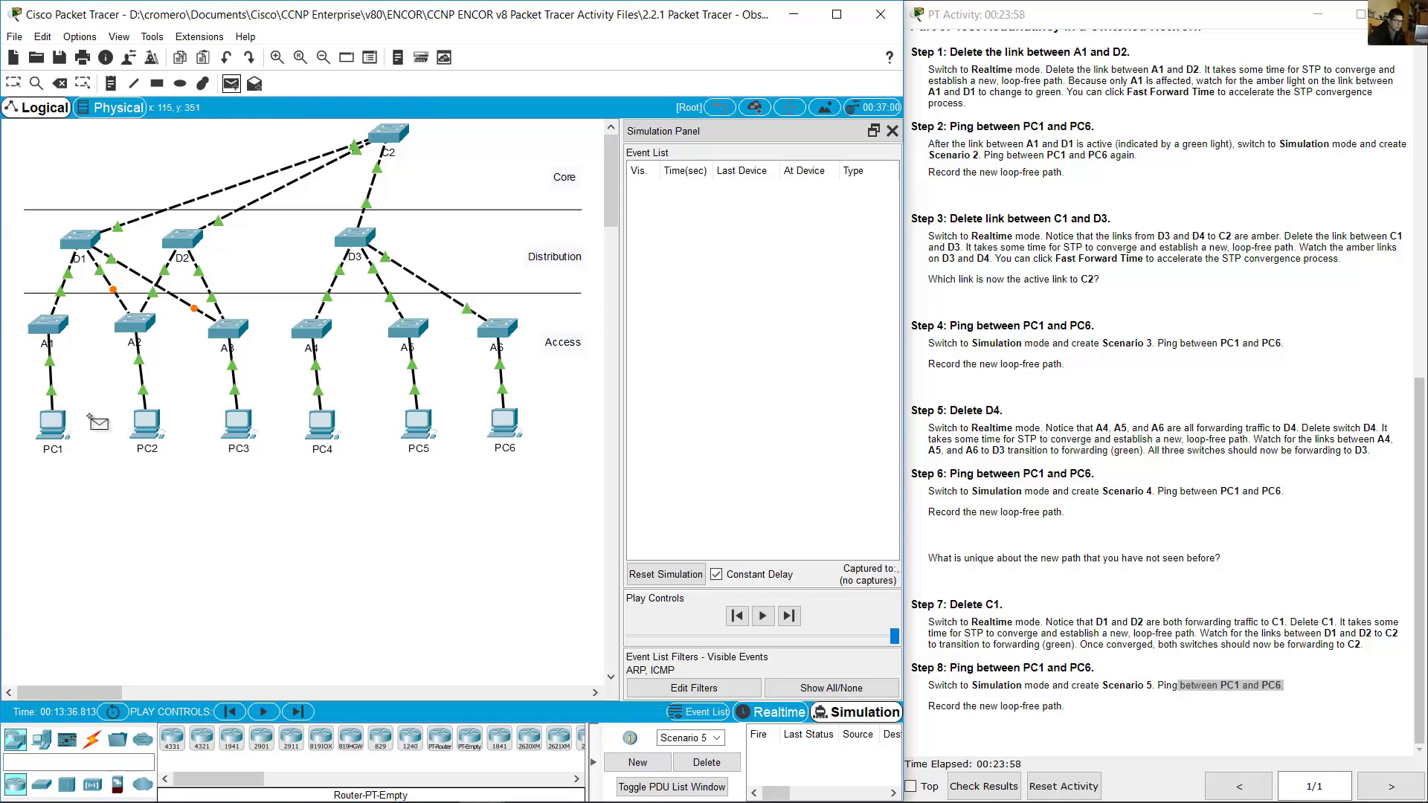
pyautogui.click(54, 426)
pyautogui.click(502, 422)
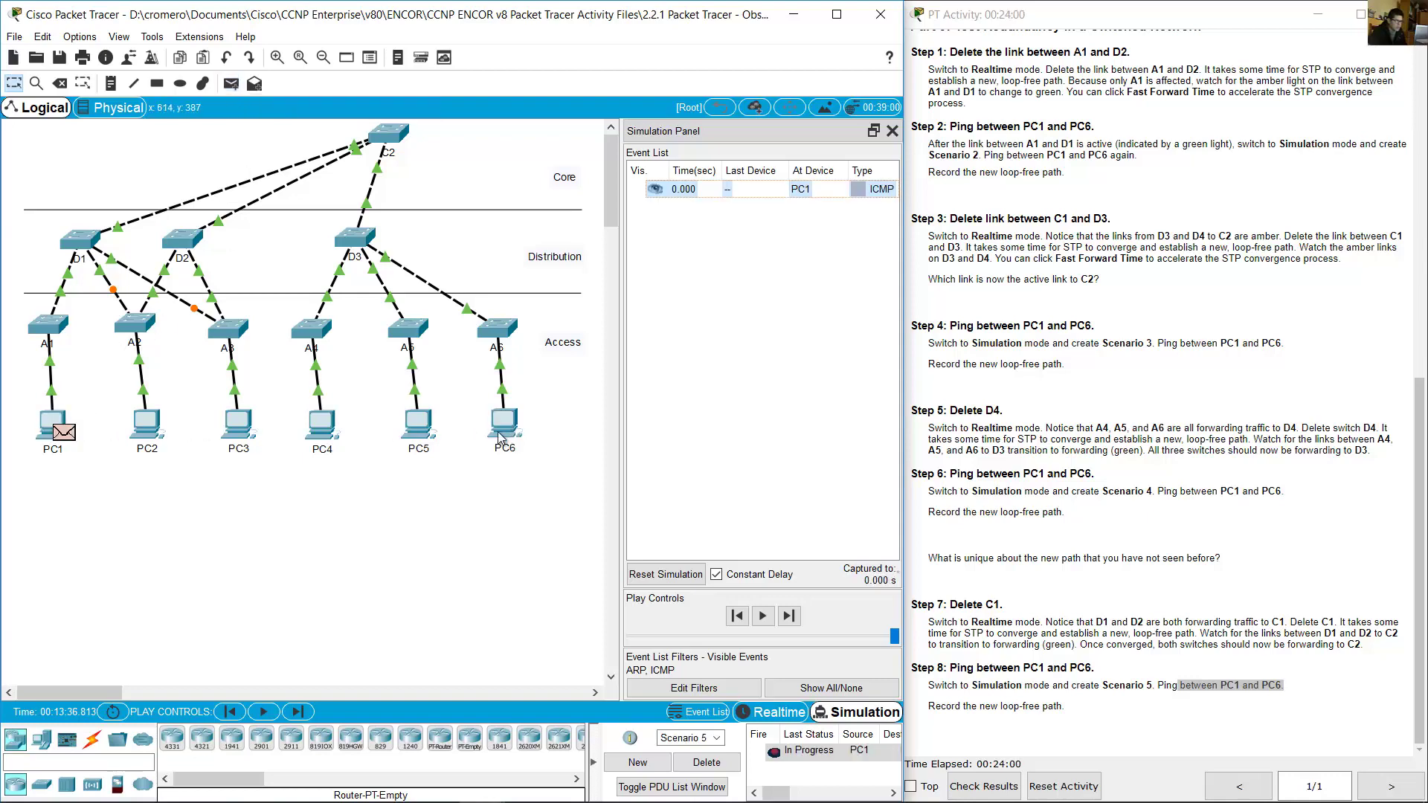
# - Read the Step 8 path-recording instruction and advance the Scenario 5 simulation event by event from PC1 until the ping reaches PC6
pyautogui.click(940, 711)
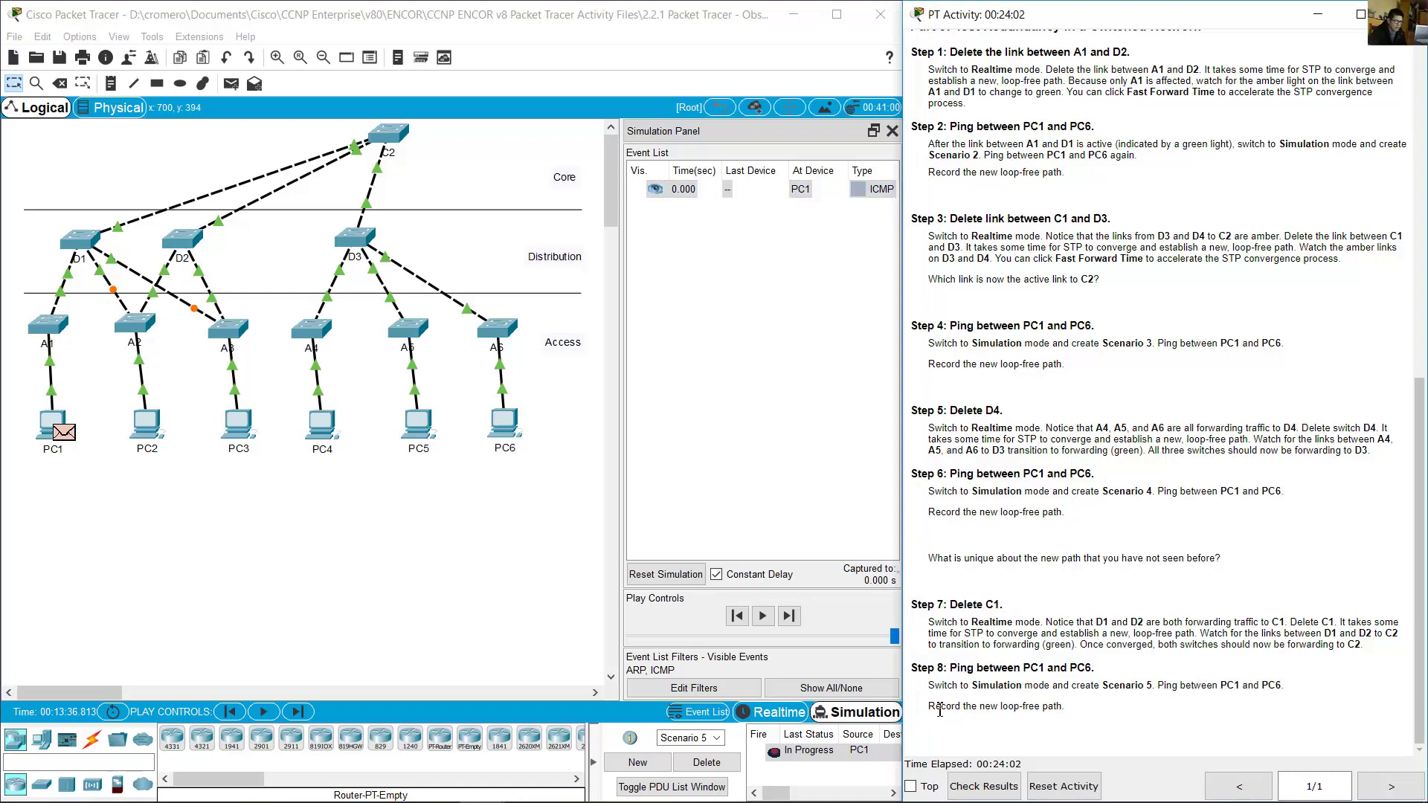
pyautogui.moveTo(935, 710); pyautogui.dragTo(1042, 706)
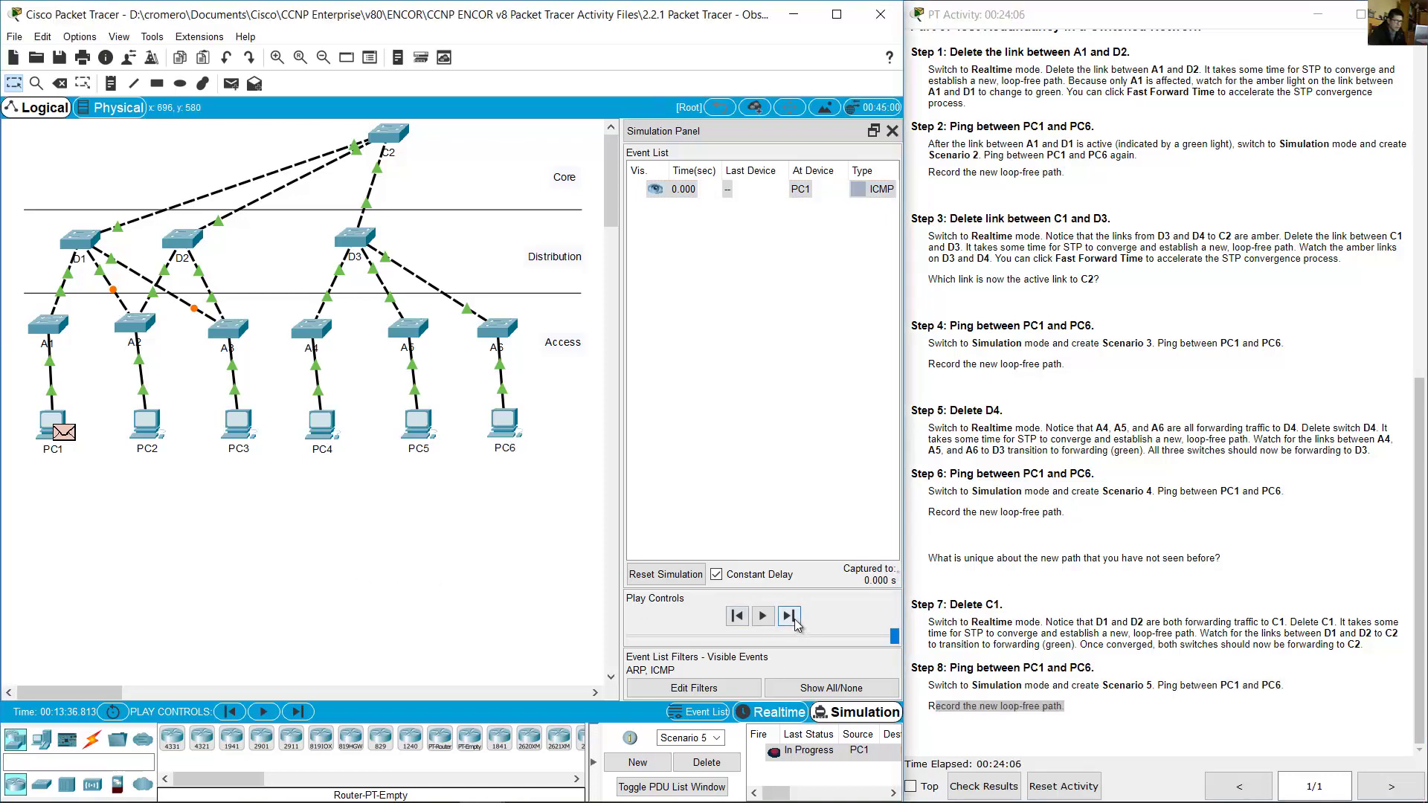
pyautogui.click(789, 617)
pyautogui.click(795, 622)
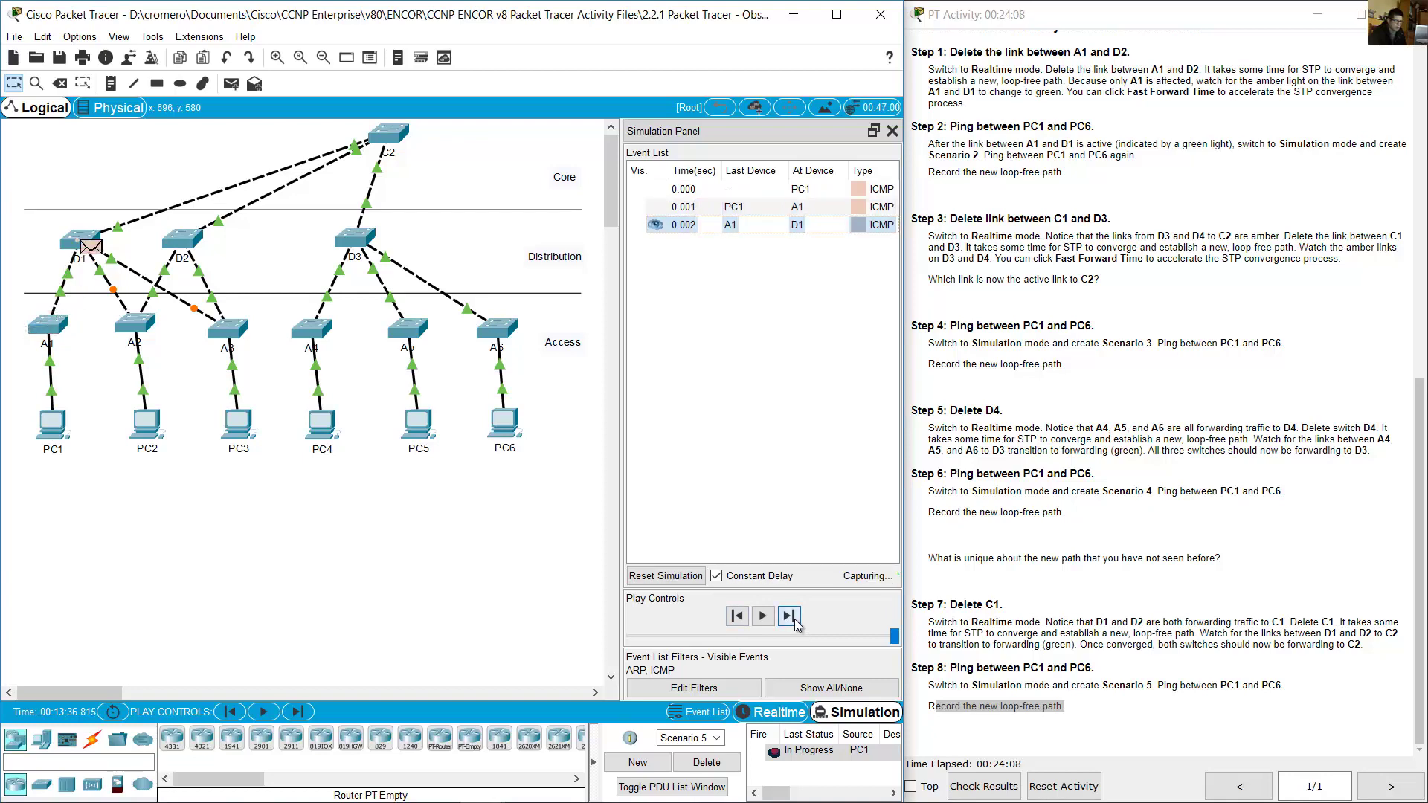
pyautogui.click(794, 622)
pyautogui.click(794, 621)
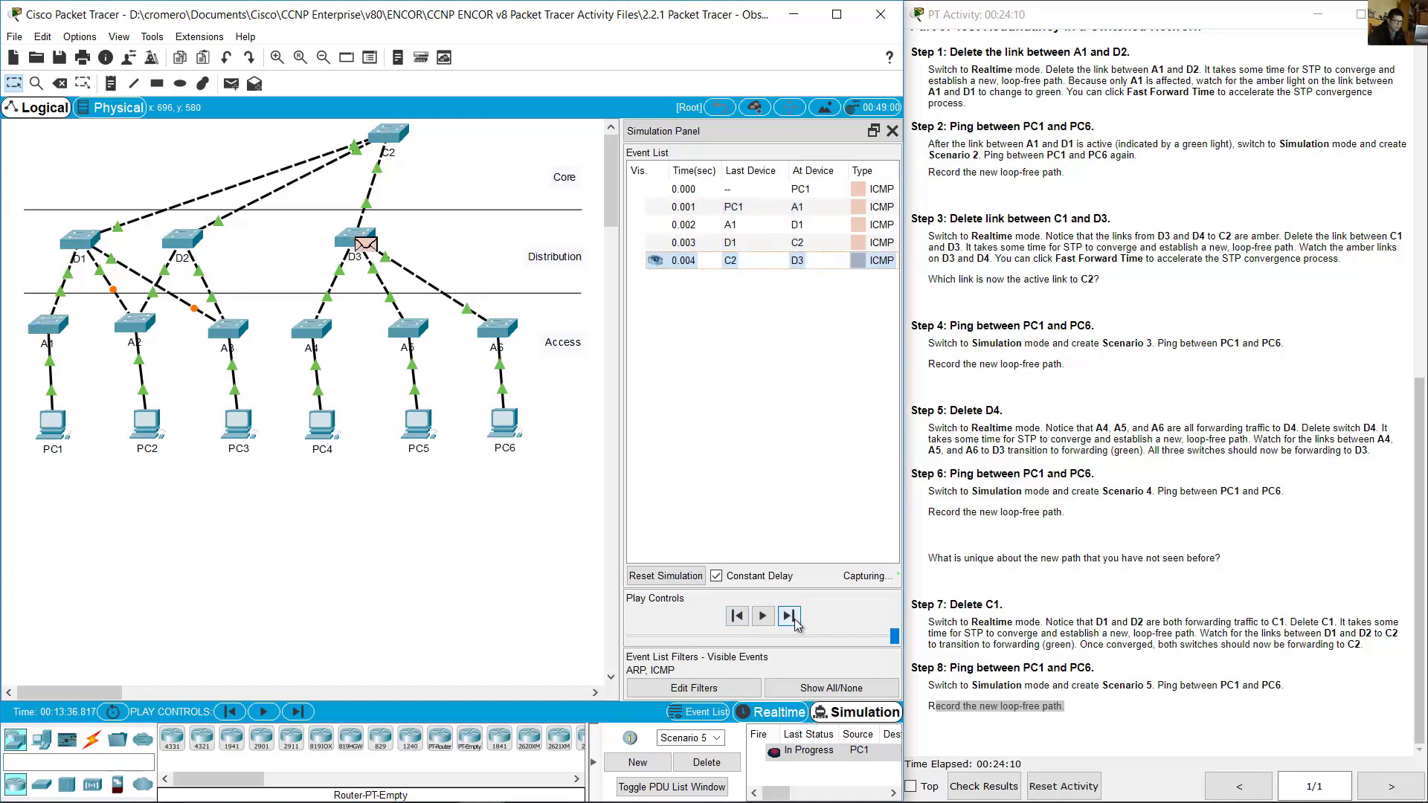
pyautogui.click(795, 622)
pyautogui.click(794, 622)
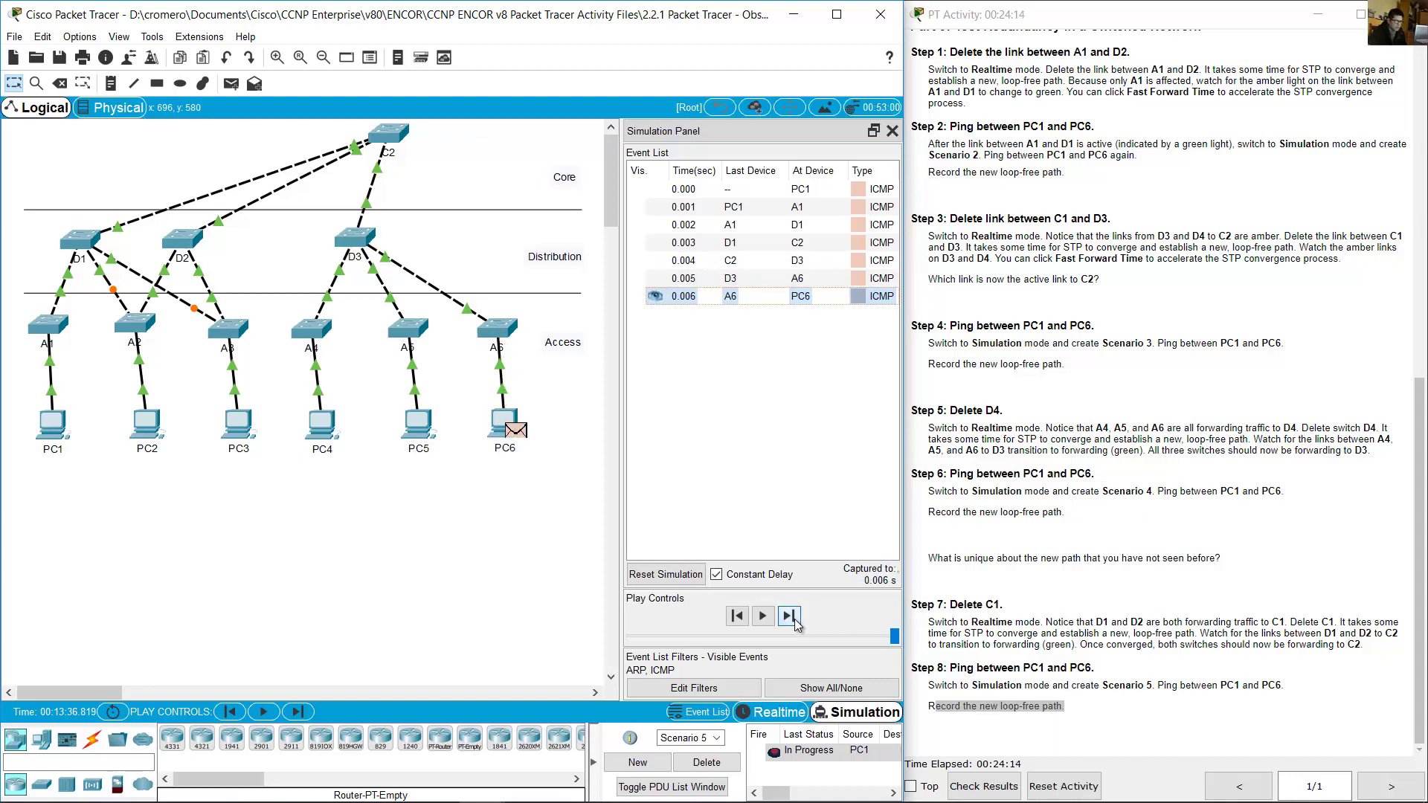
pyautogui.click(1110, 547)
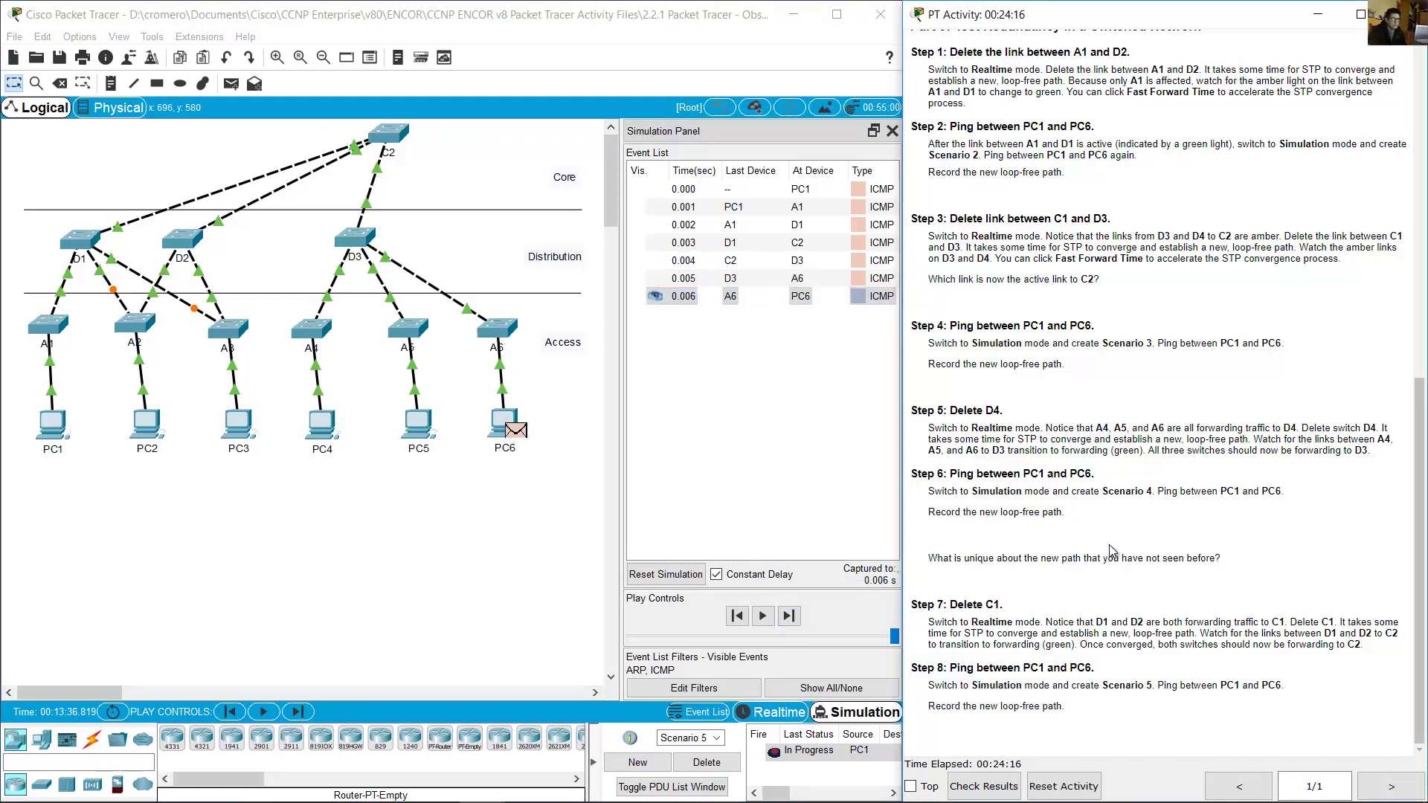